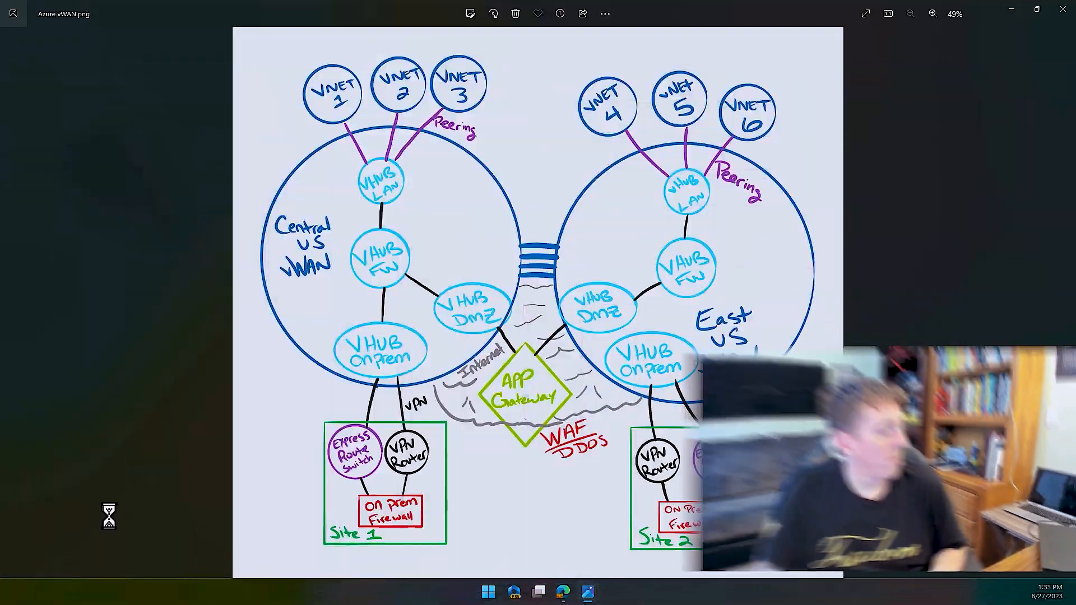
# - Switch to the Azure portal in Edge, search the marketplace for "virtual wan" and start creating Microsoft's Virtual WAN resource
pyautogui.moveTo(564, 593)
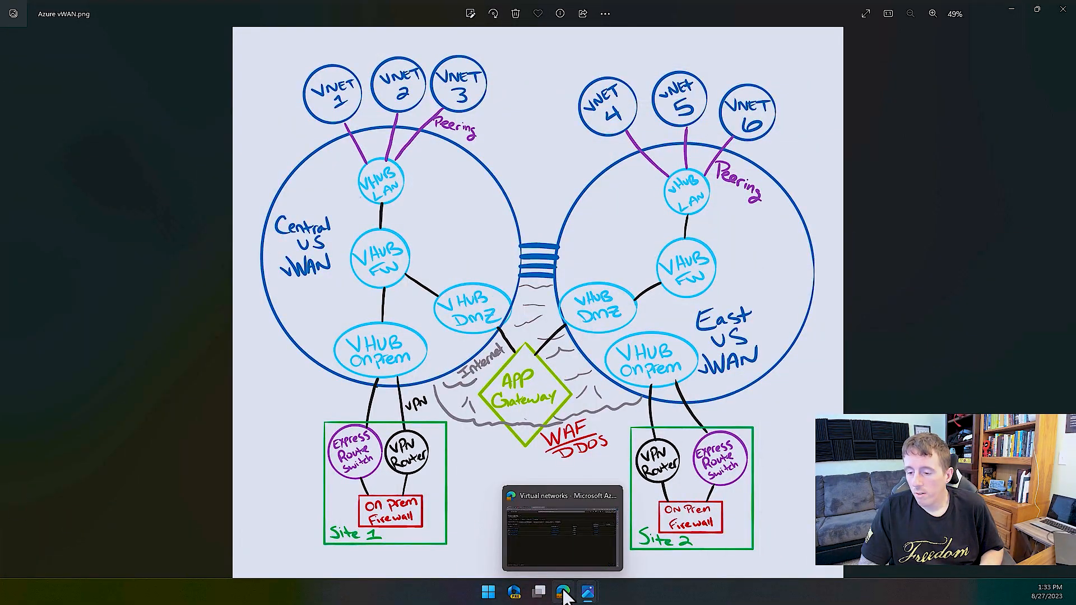
pyautogui.click(561, 526)
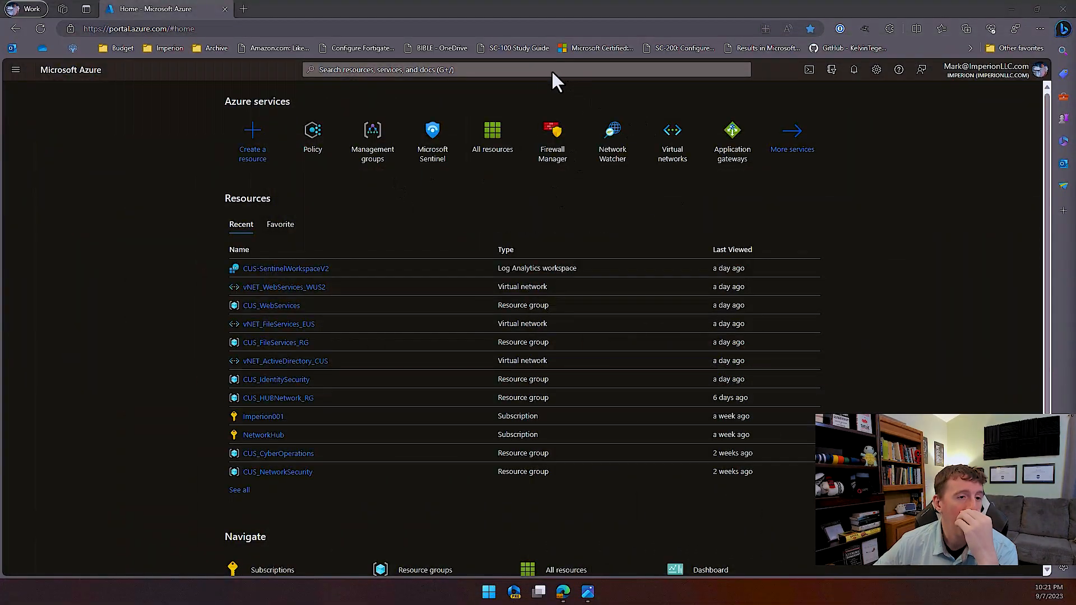
pyautogui.click(605, 71)
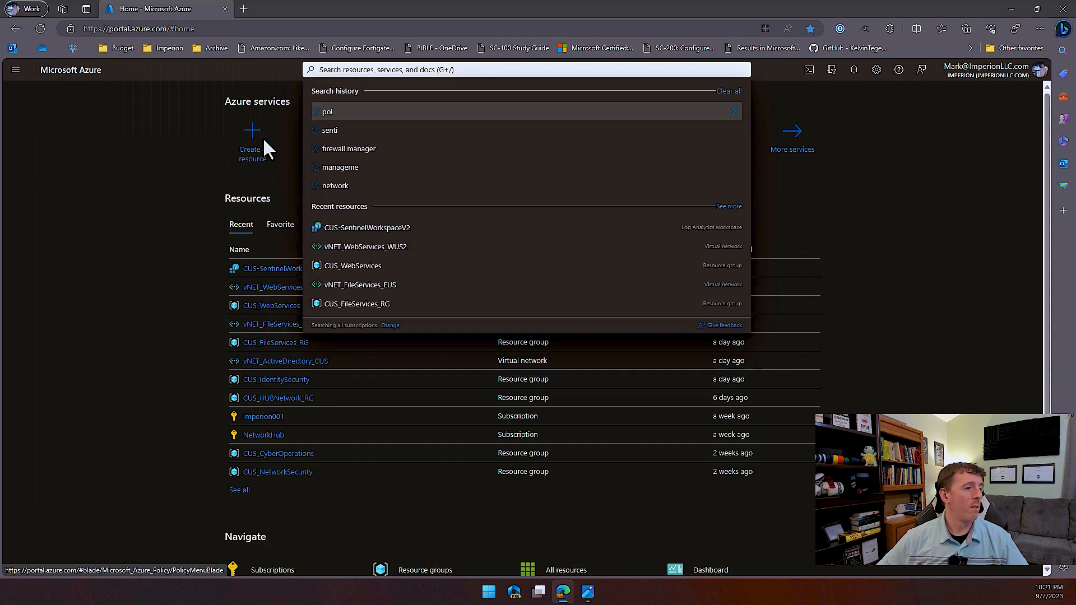
pyautogui.click(253, 141)
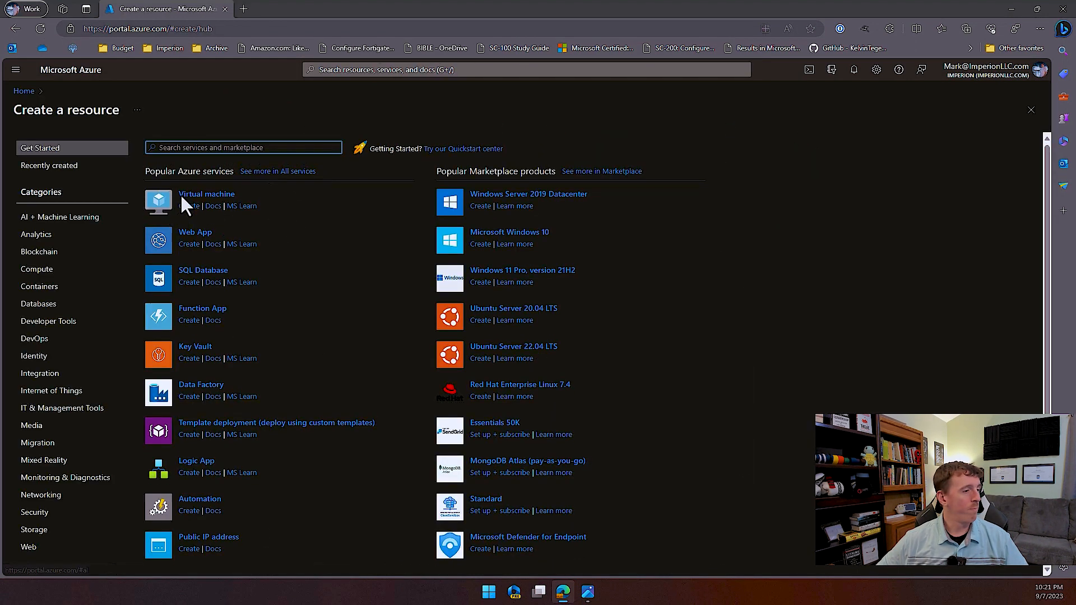
pyautogui.write('virtual wan')
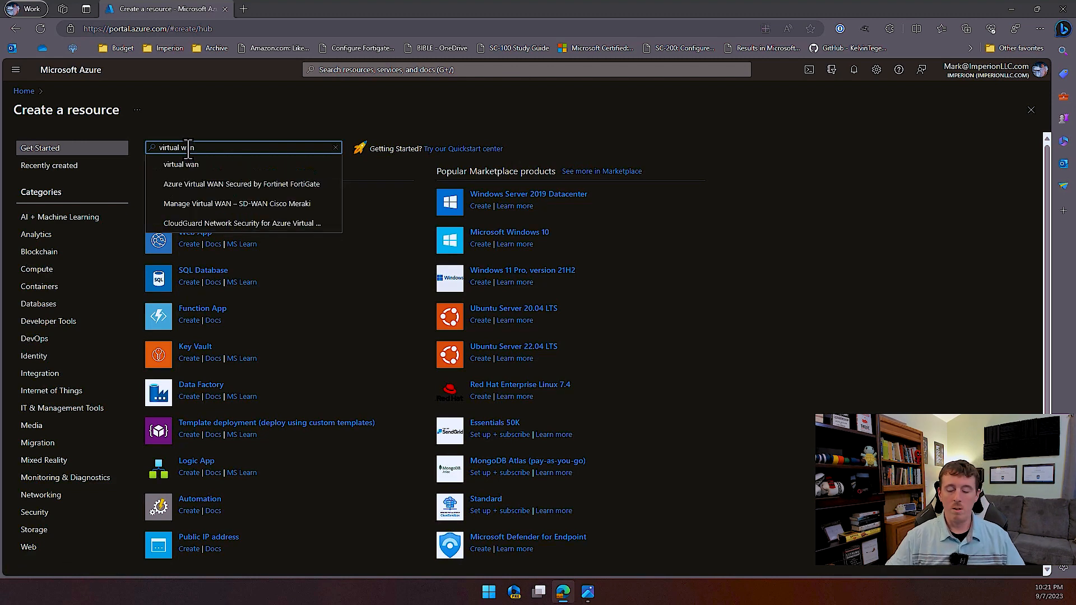
pyautogui.click(180, 164)
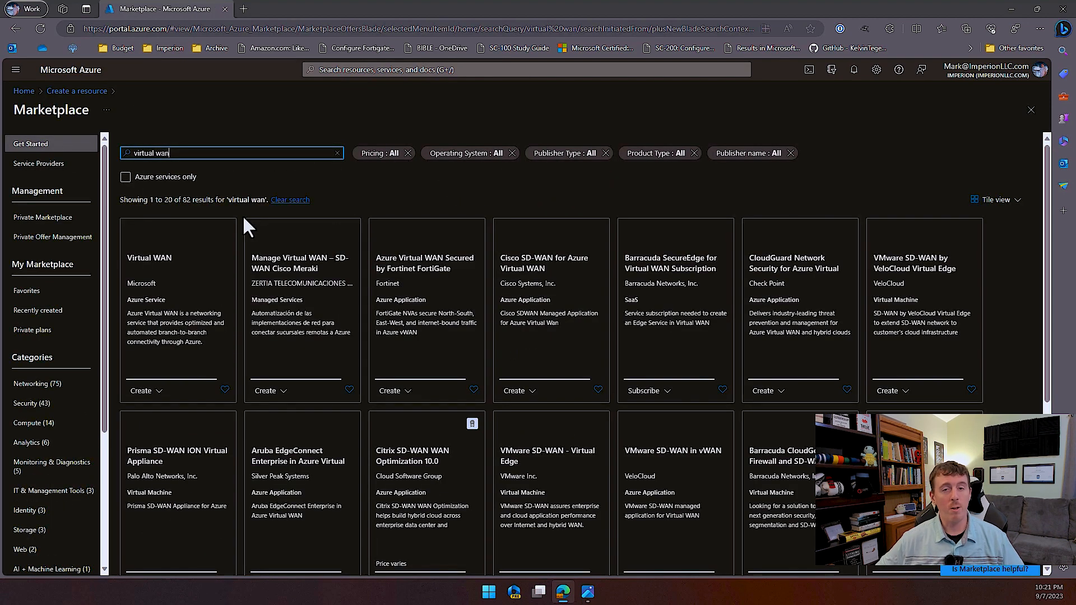
pyautogui.click(147, 391)
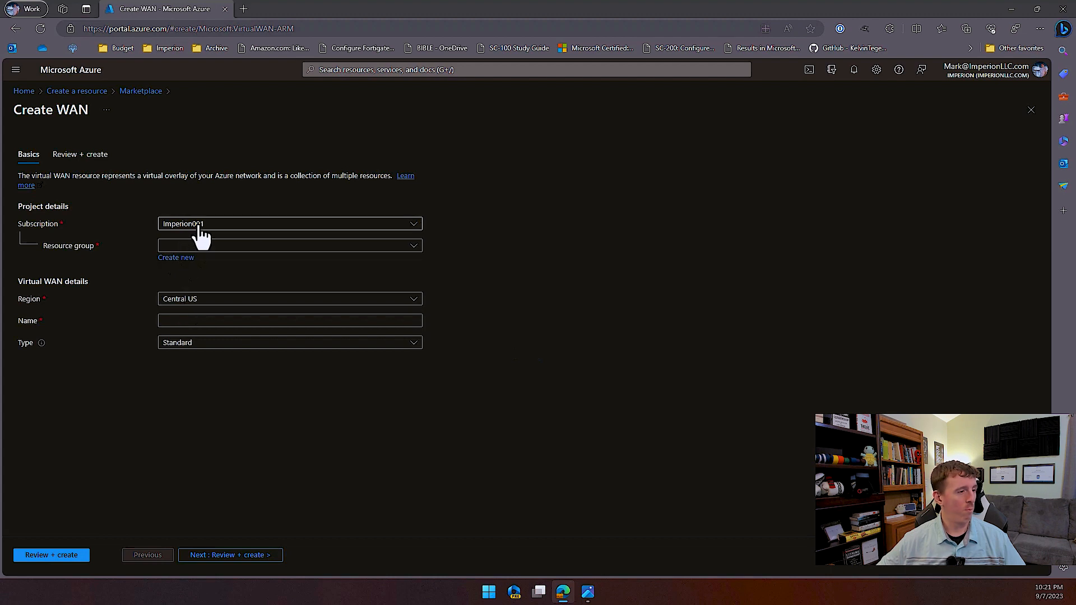
# - Assign the WAN to the NetworkHub subscription and the CUS_HUBNetwork_RG resource group
pyautogui.click(201, 245)
pyautogui.click(195, 315)
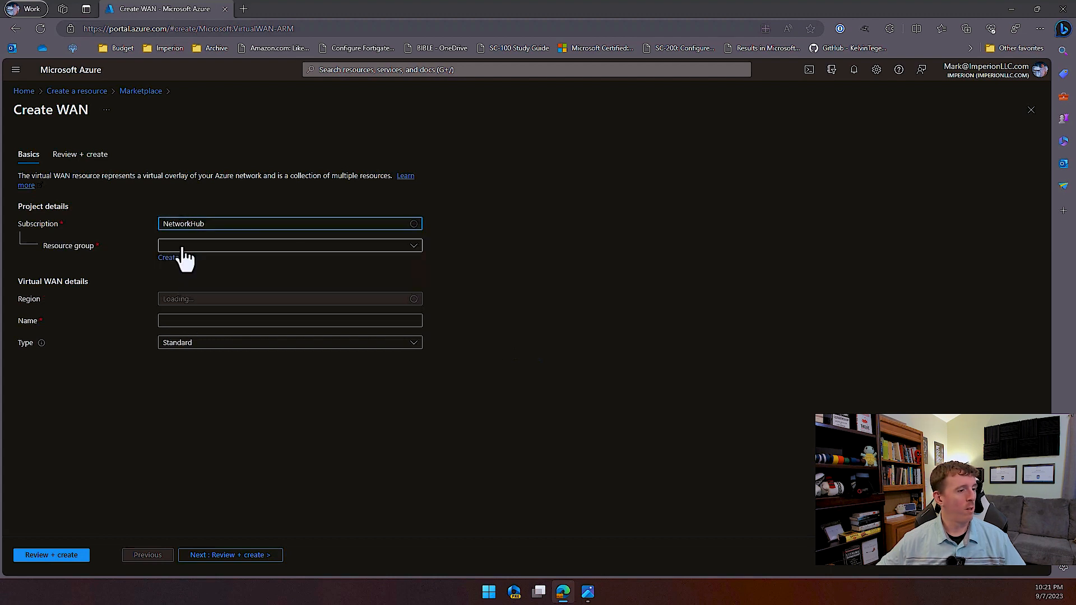
pyautogui.click(263, 247)
pyautogui.click(208, 284)
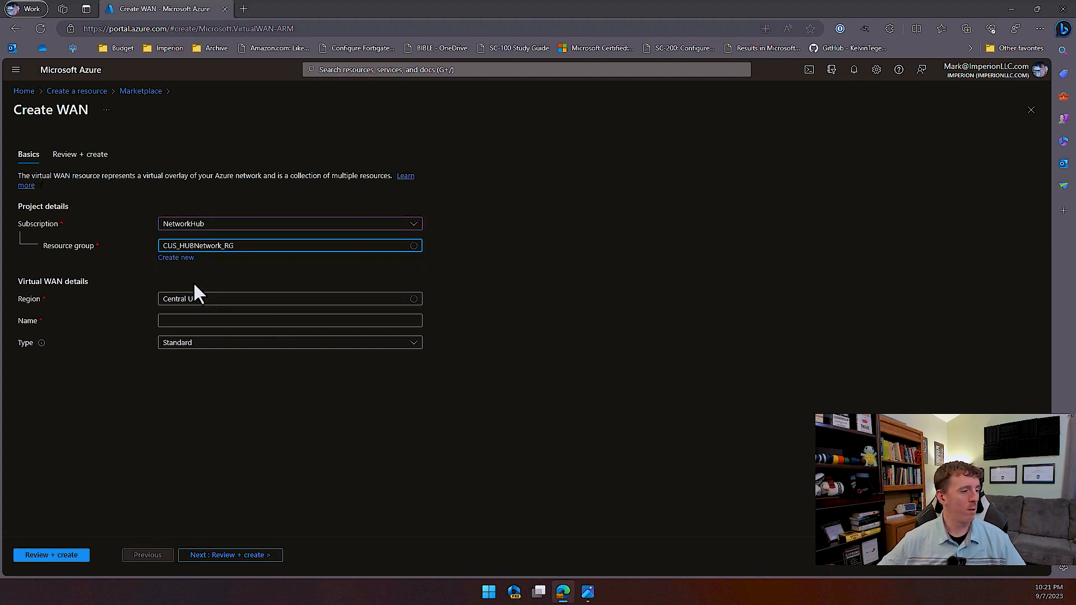
# - Name the WAN vWAN_CUS_v2, keep the Standard type, and review and create it
pyautogui.click(184, 321)
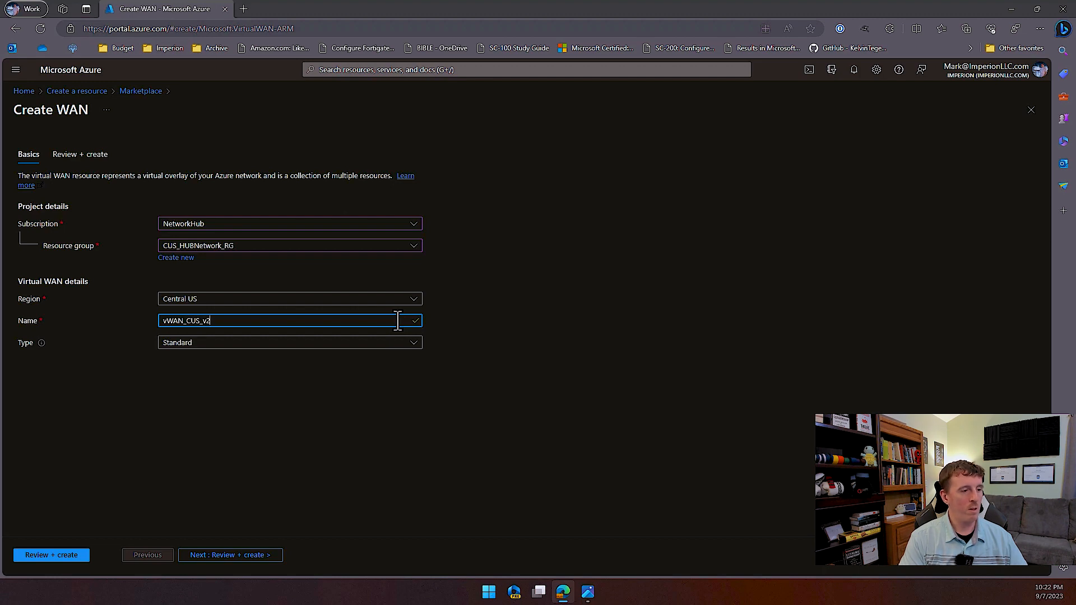
pyautogui.click(193, 343)
pyautogui.click(138, 387)
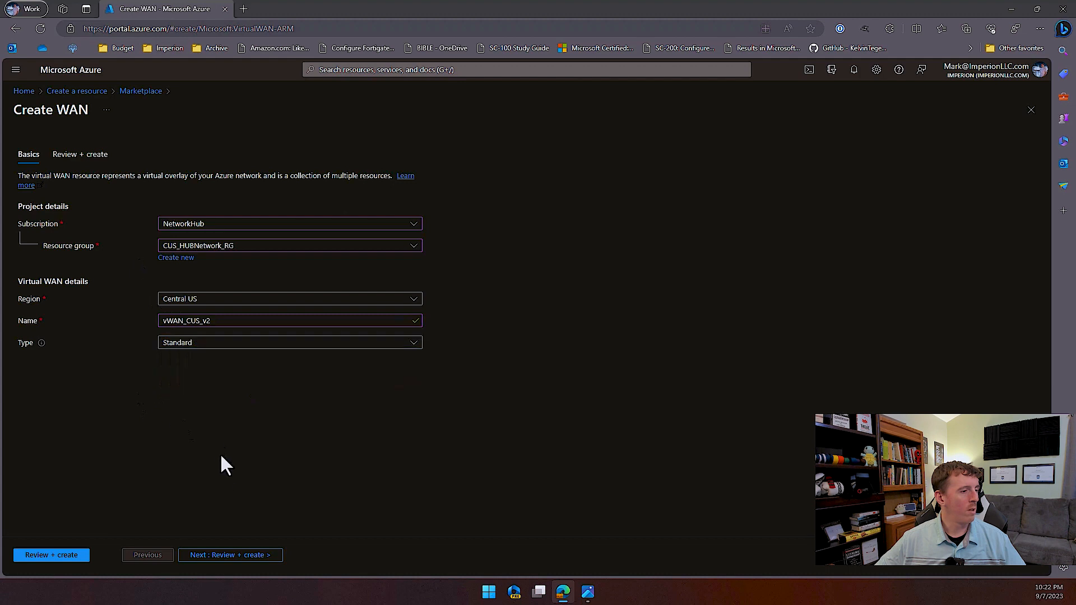
pyautogui.click(224, 556)
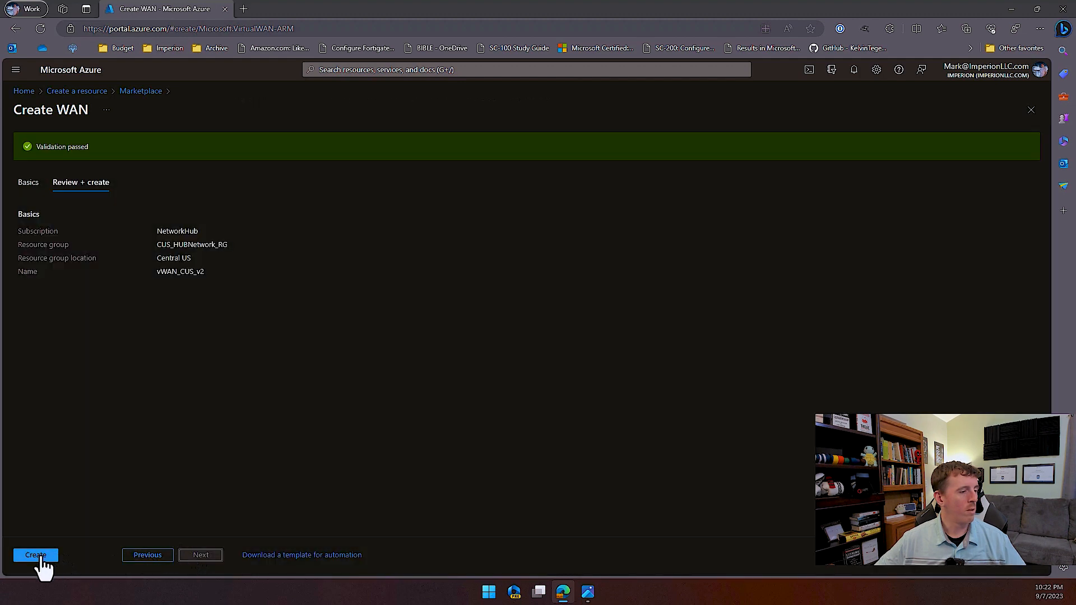
pyautogui.click(38, 557)
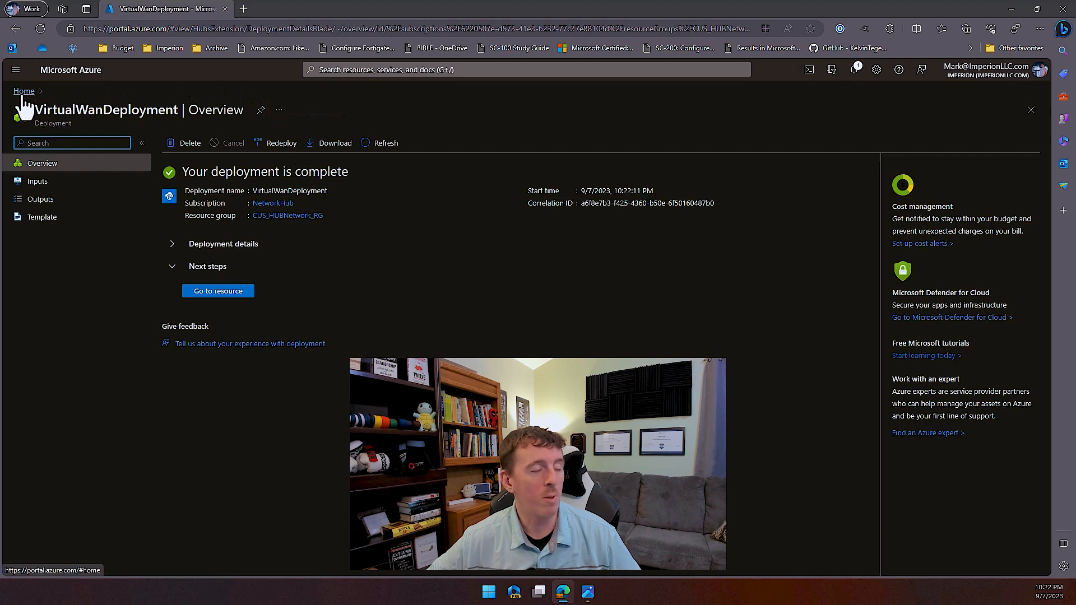
# - Open vWAN_CUS_v2 from the CUS_HUBNetwork_RG resource group and go to its list of hubs
pyautogui.click(287, 217)
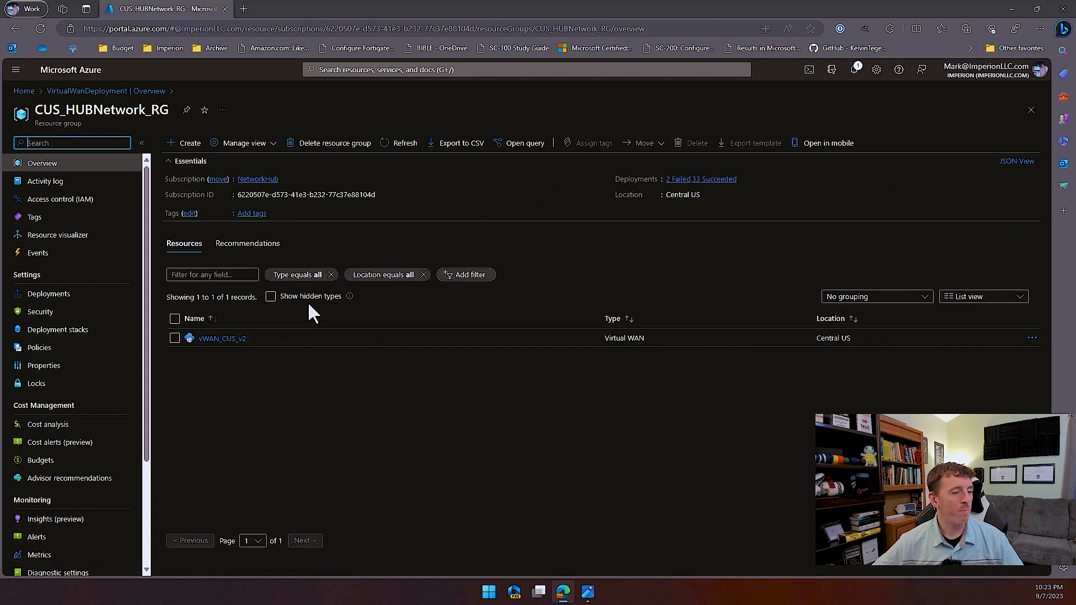
pyautogui.click(213, 339)
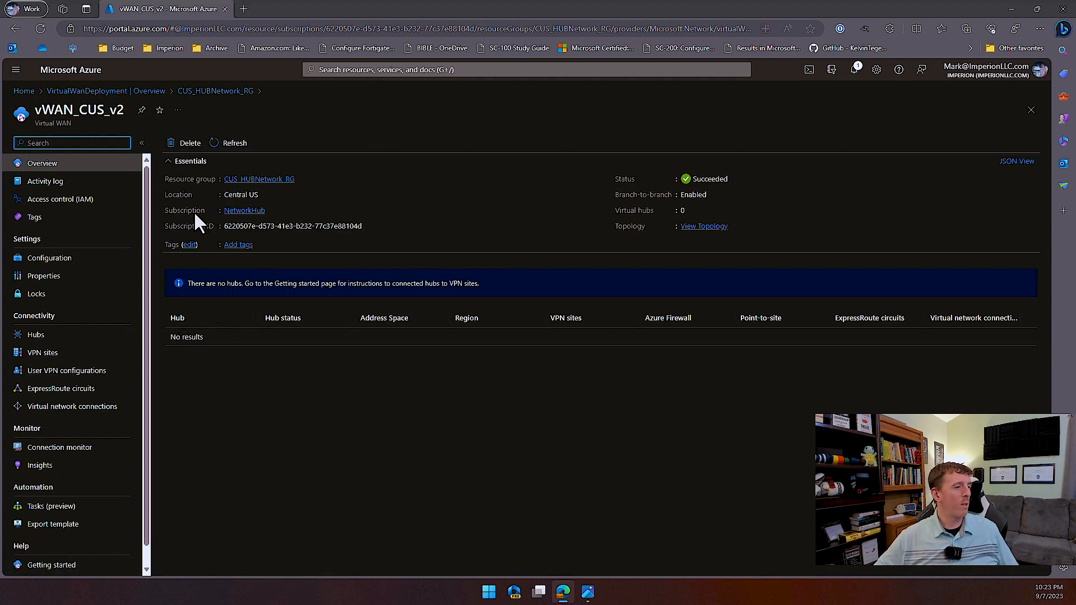
pyautogui.click(41, 336)
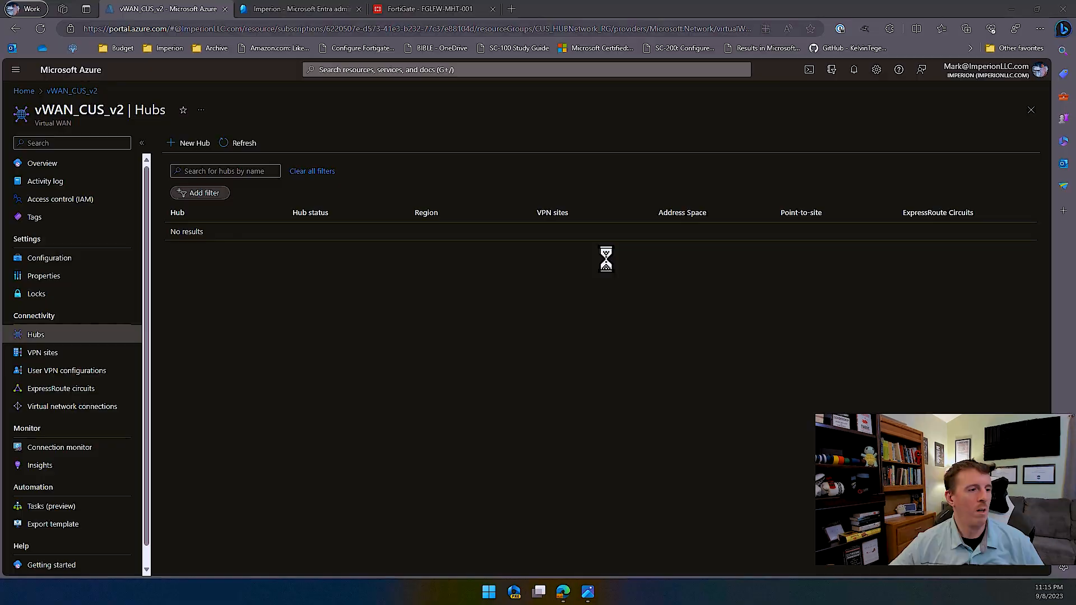
# - Start a new virtual hub in vWAN_CUS_v2 and name it vHub_CUS_FirewallHub
pyautogui.click(189, 151)
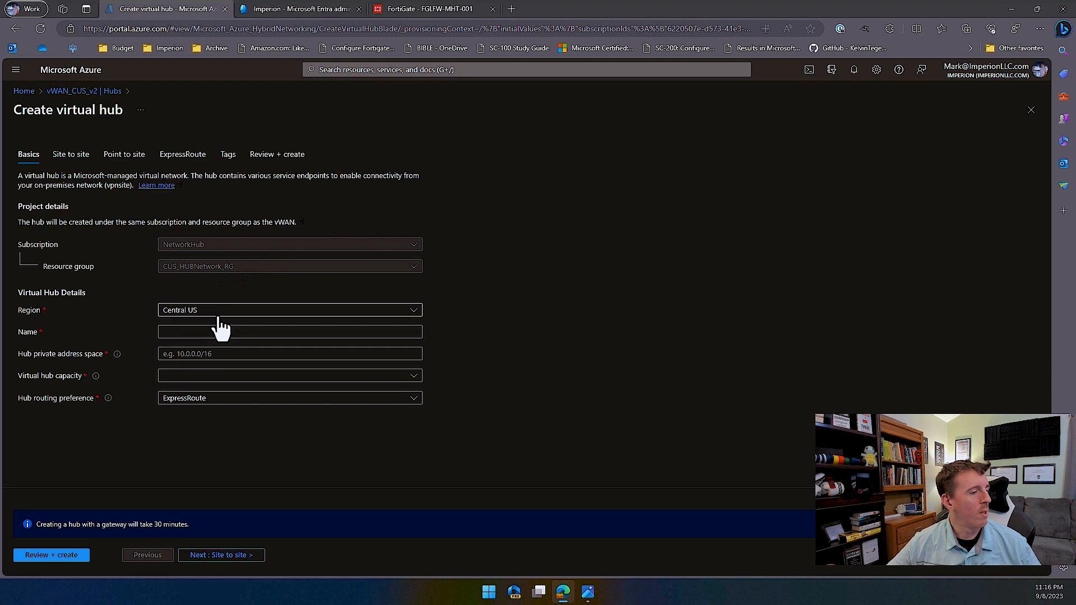
pyautogui.click(177, 334)
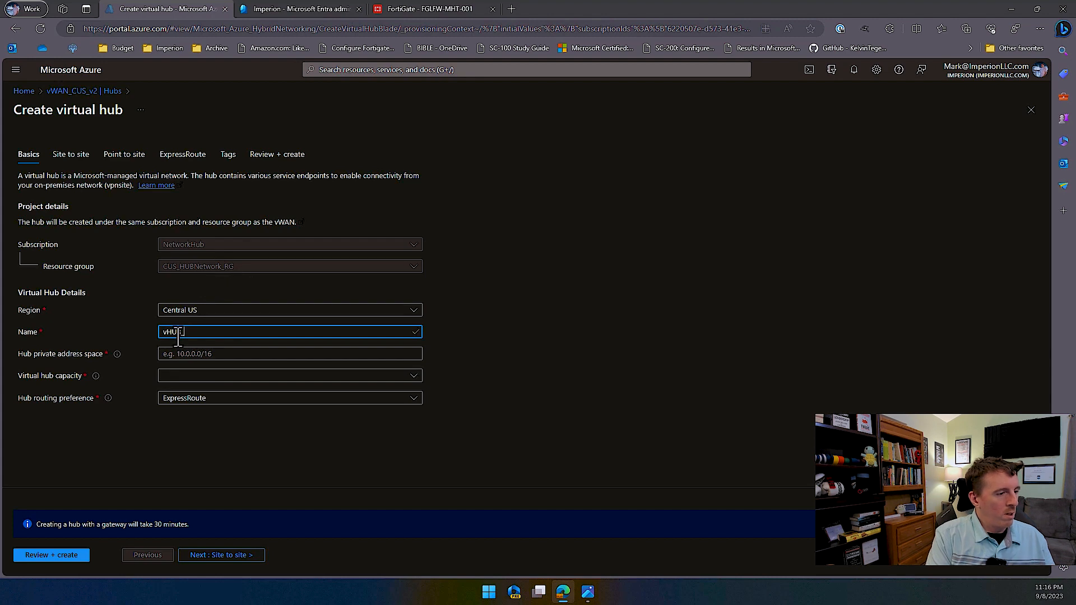
pyautogui.write('vHub_CUS_')
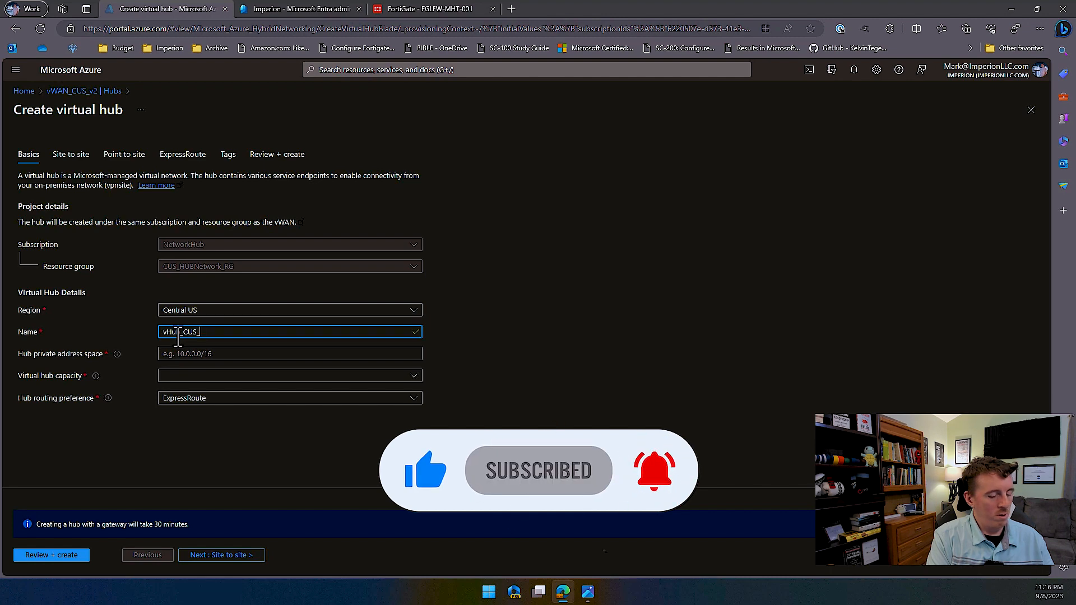
pyautogui.write('FirewallHub')
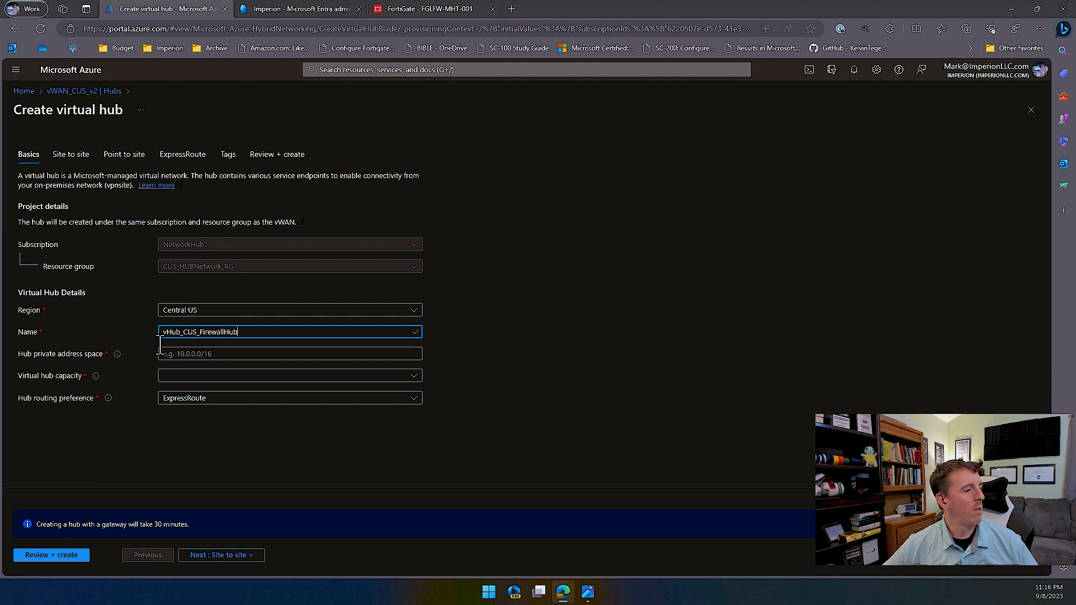
# - Set the hub's private address space to 10.0.0.0/24 and its capacity to 2 Routing Infrastructure Units, 3 Gbps Router, Supports 2000 VMs
pyautogui.click(182, 356)
pyautogui.write('10')
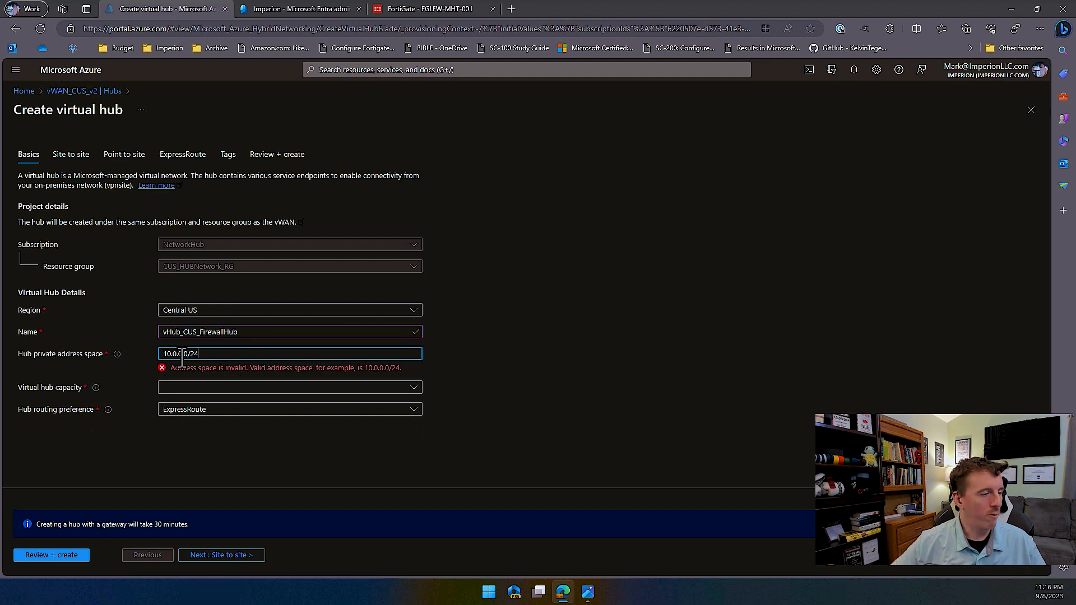
pyautogui.write('.0.0.0/24')
pyautogui.click(196, 378)
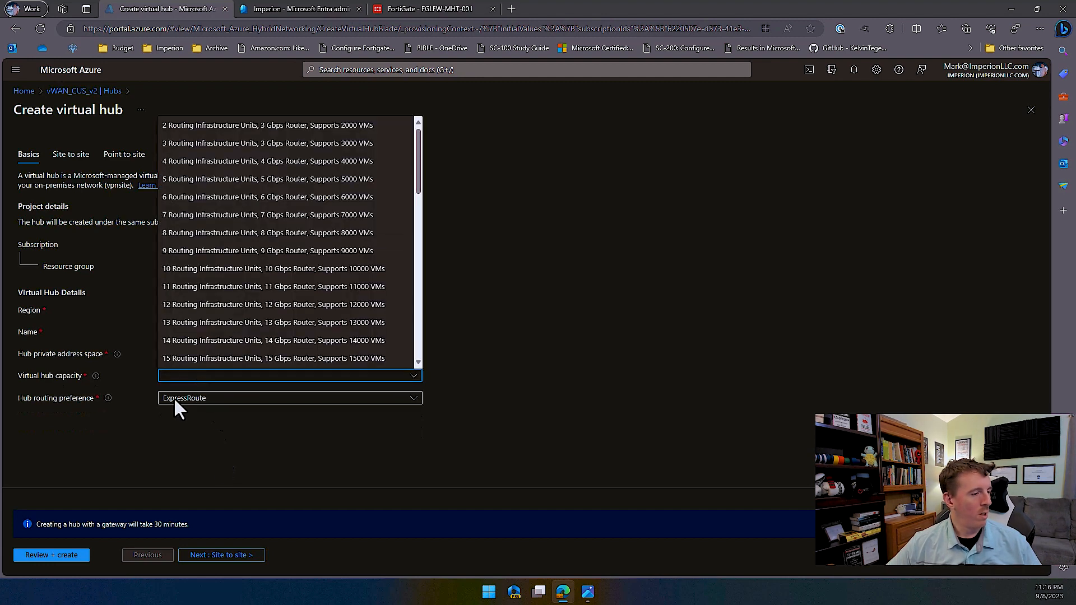
pyautogui.click(234, 131)
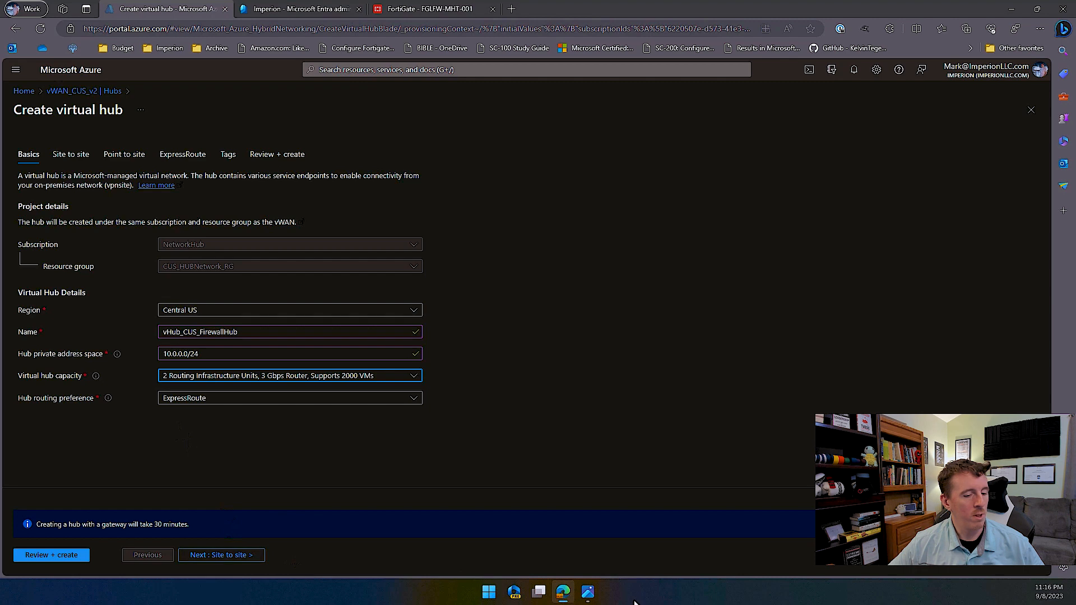
# - Consult the Imperion vWAN.png diagram in Photos for the address plan, and return to the hub form to continue to the site-to-site settings
pyautogui.click(588, 593)
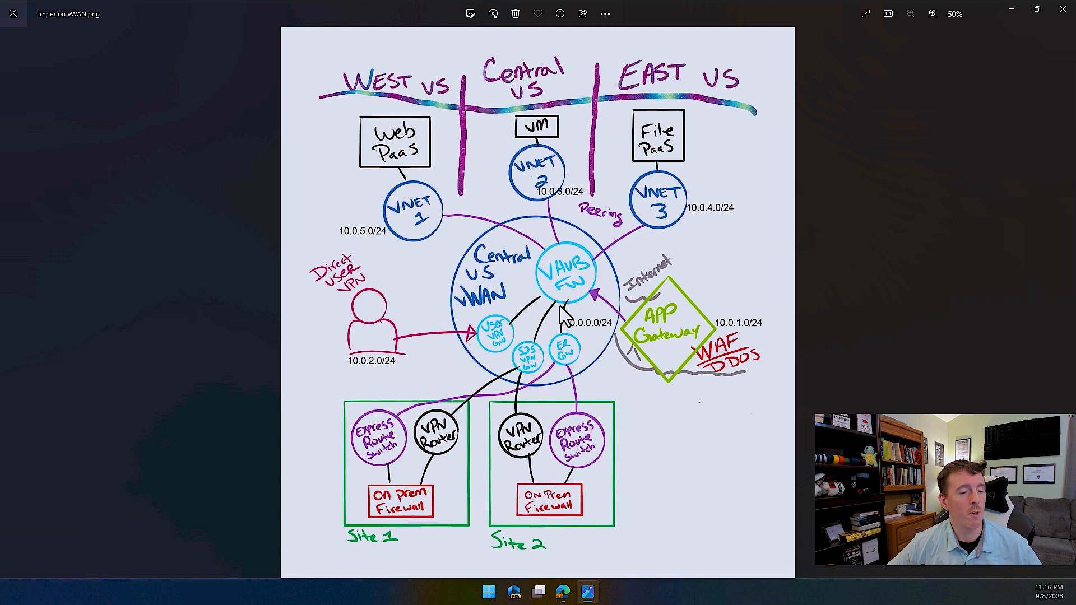
pyautogui.moveTo(572, 595)
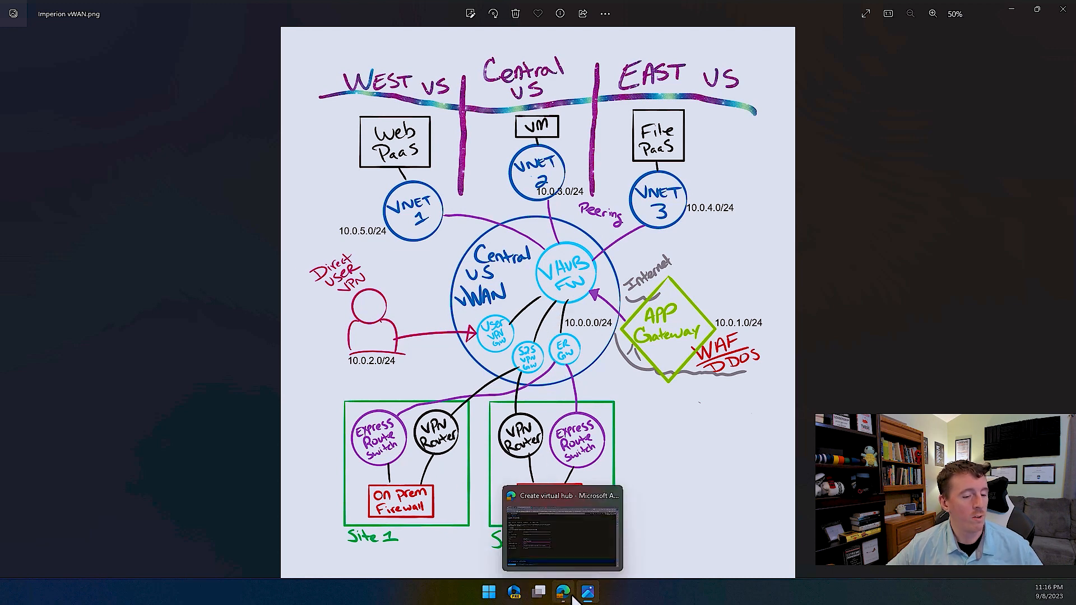
pyautogui.click(568, 537)
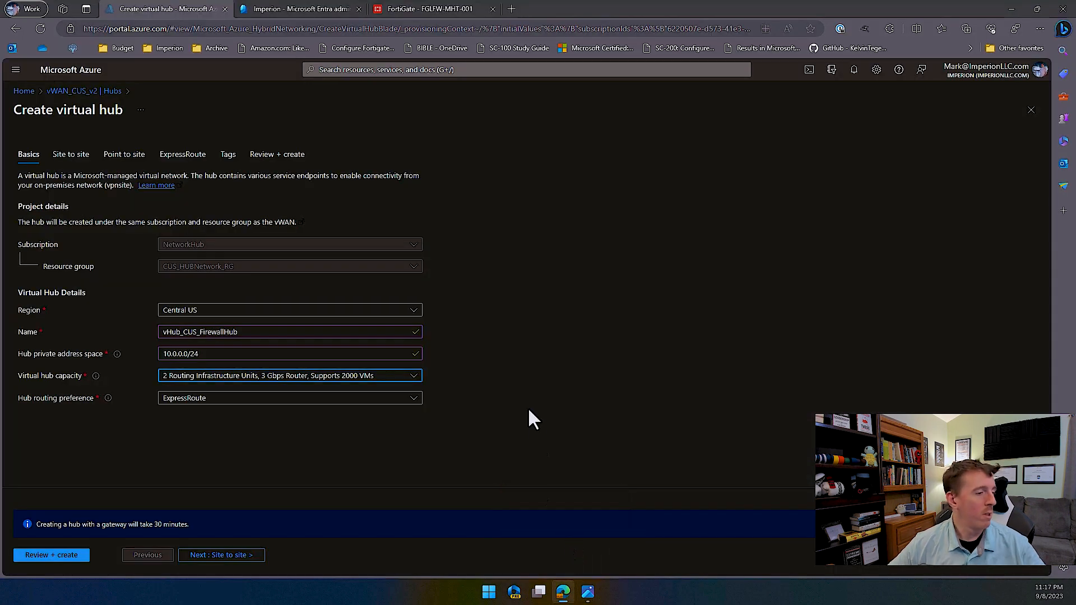
pyautogui.click(233, 554)
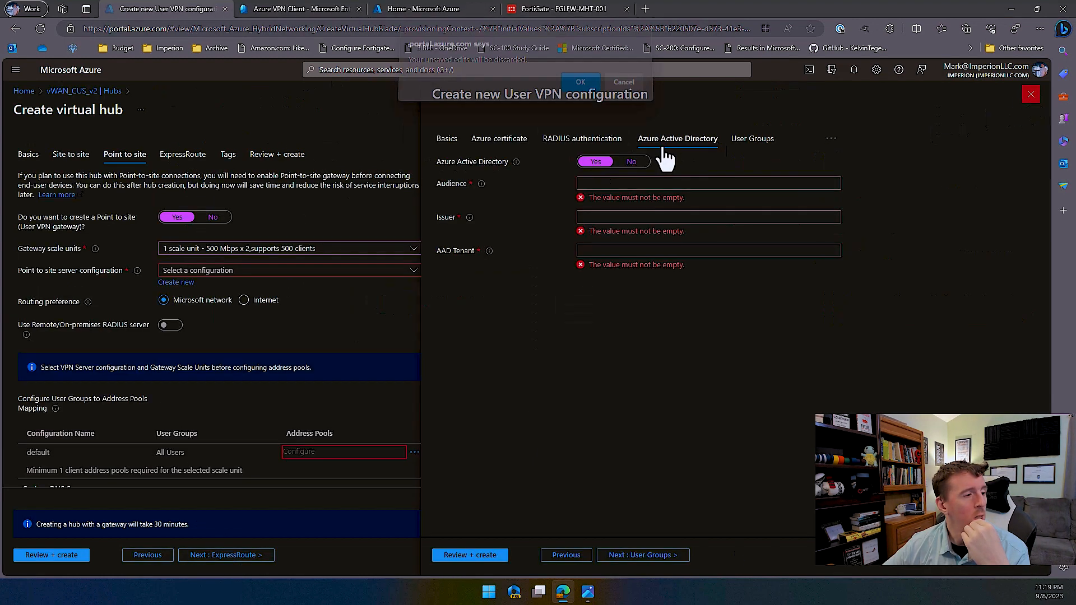
# - Discard the unsaved User VPN configuration and set the hub's point-to-site gateway creation to No
pyautogui.click(367, 205)
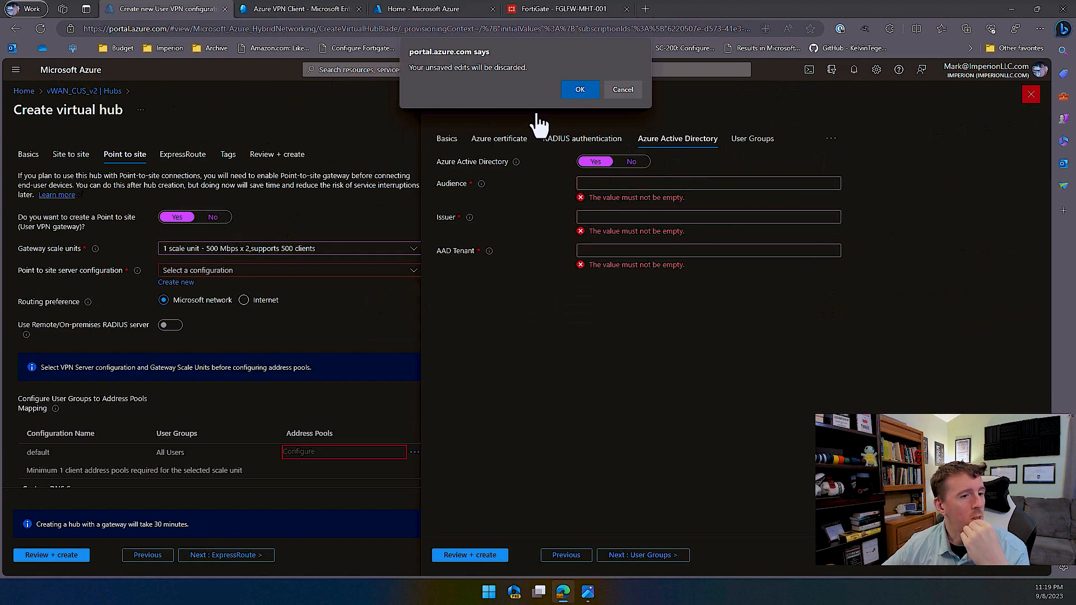
pyautogui.click(570, 87)
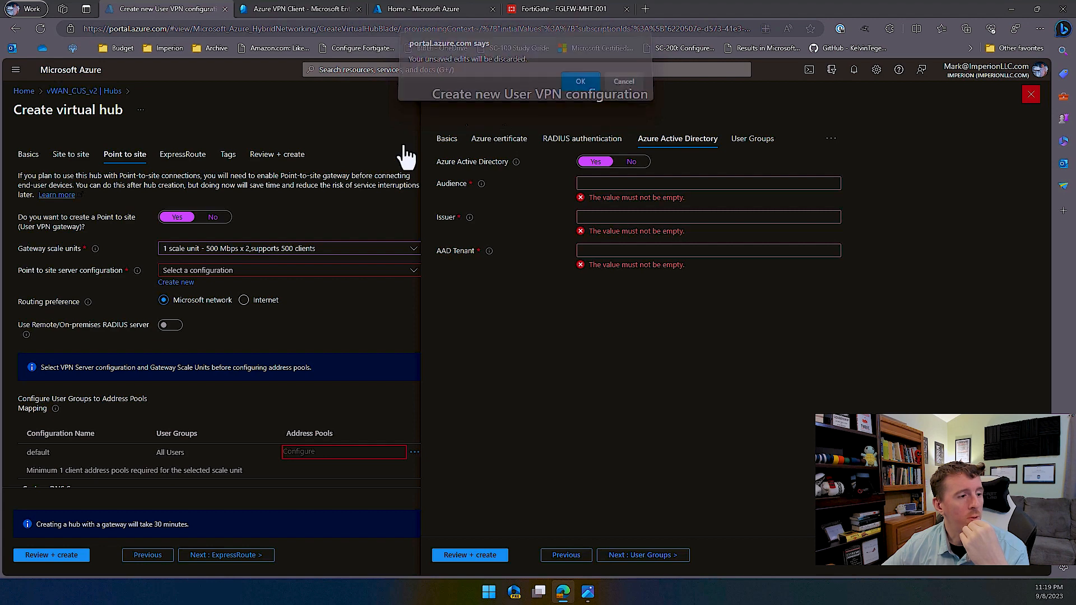
pyautogui.click(214, 218)
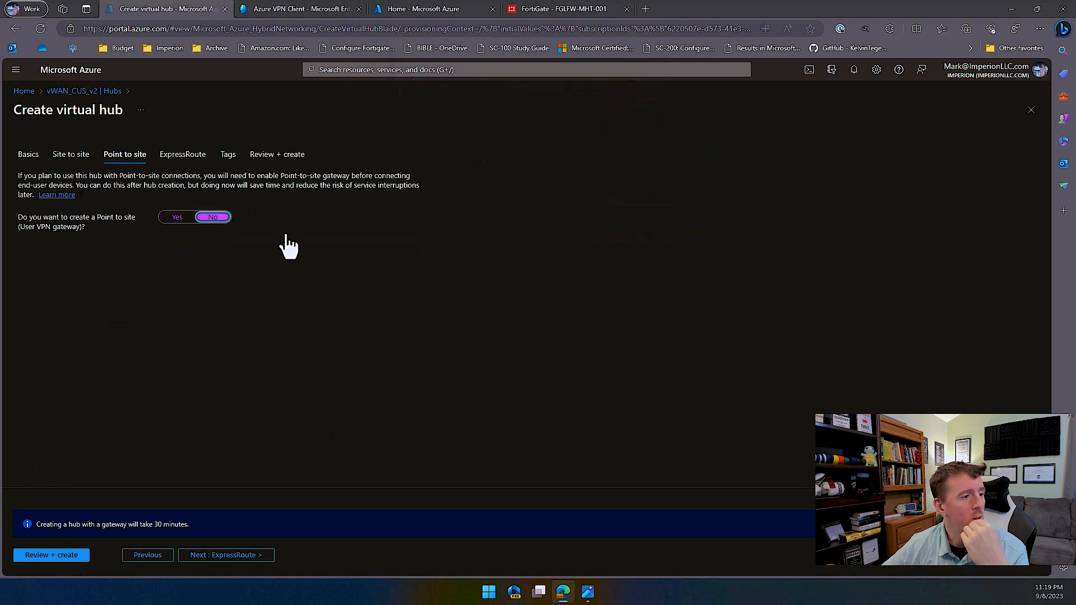
# - Check the ExpressRoute gateway setting, and review and create the virtual hub
pyautogui.click(194, 154)
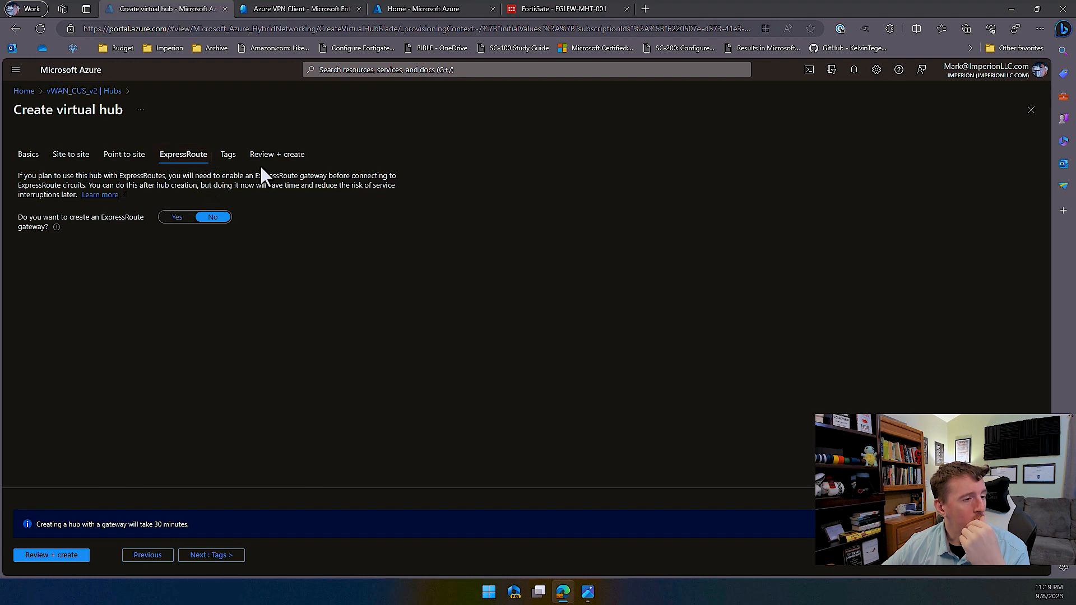
pyautogui.click(271, 155)
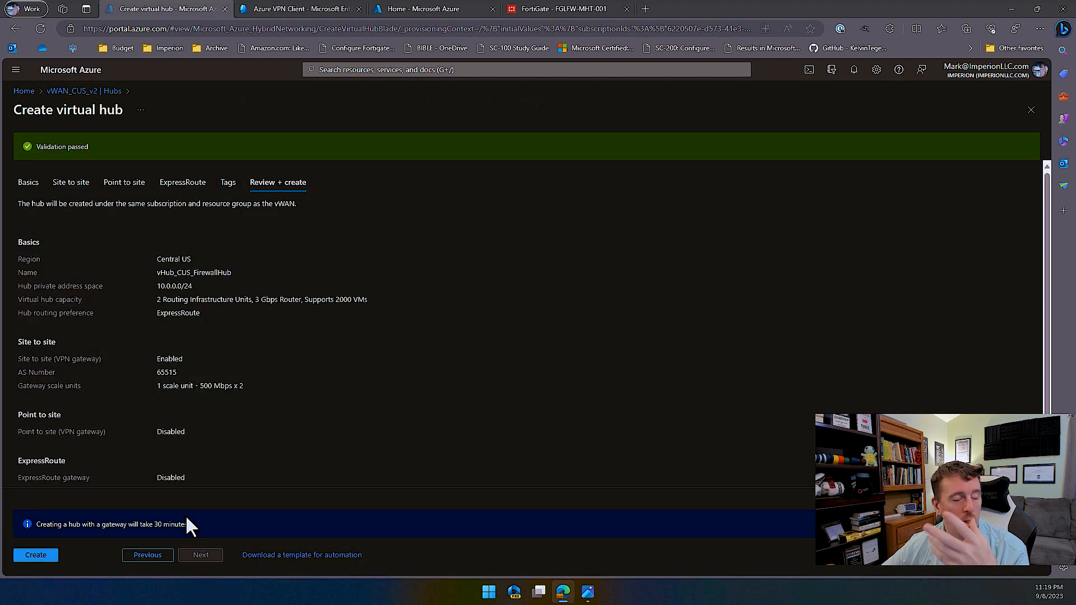
pyautogui.click(40, 556)
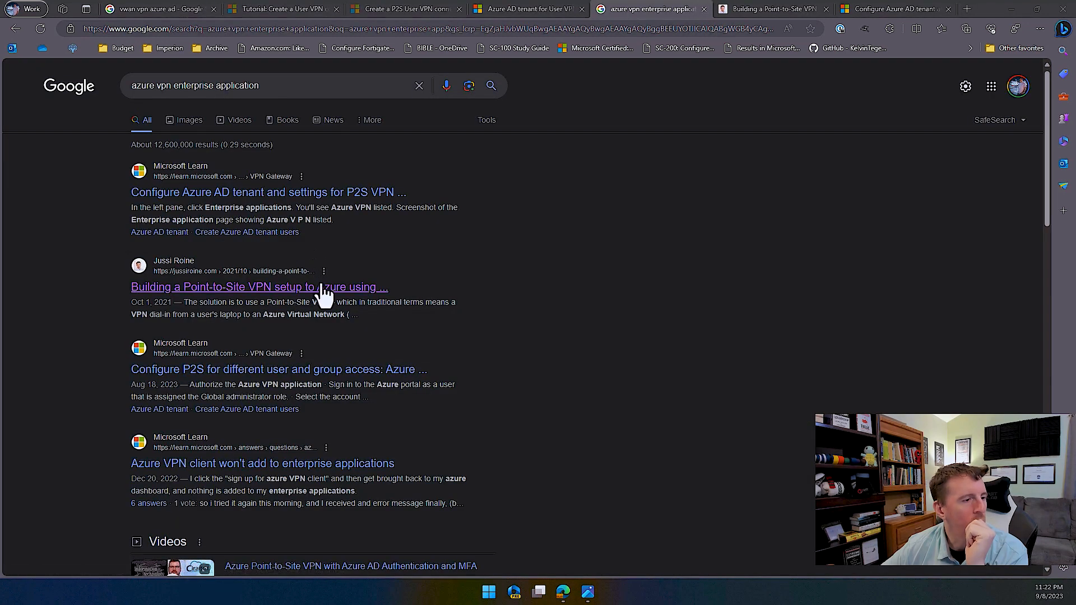
# - Read through the "Building a Point-to-Site VPN setup to Azure" article for the admin consent URL of the Azure VPN enterprise app
pyautogui.click(810, 10)
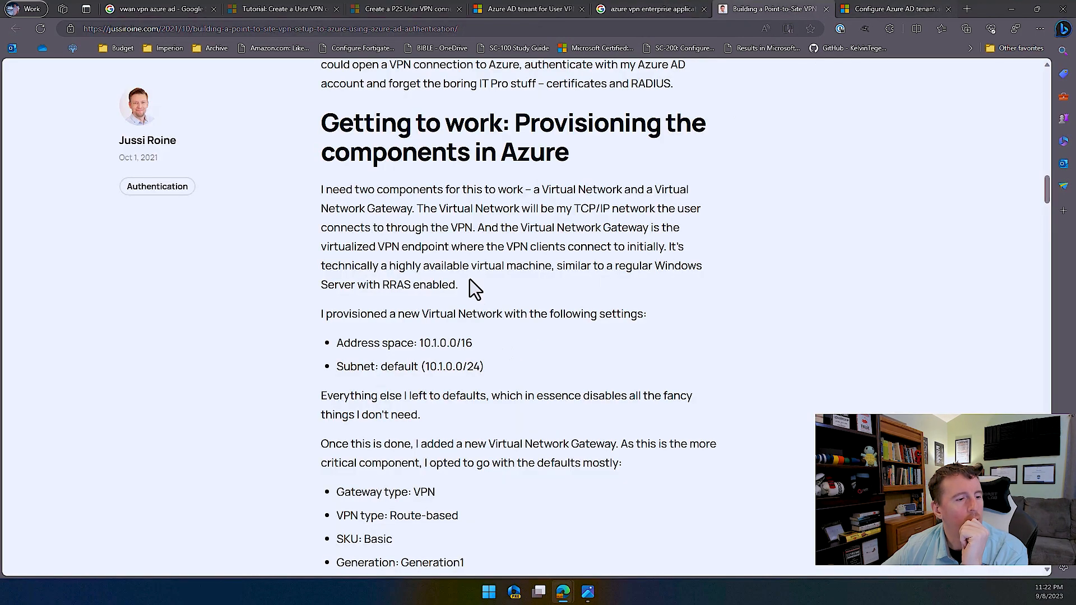
pyautogui.scroll(10, 491, 307)
pyautogui.scroll(11, 570, 275)
pyautogui.scroll(-5, 569, 276)
pyautogui.scroll(-15, 570, 276)
pyautogui.scroll(-10, 569, 276)
pyautogui.scroll(-7, 569, 276)
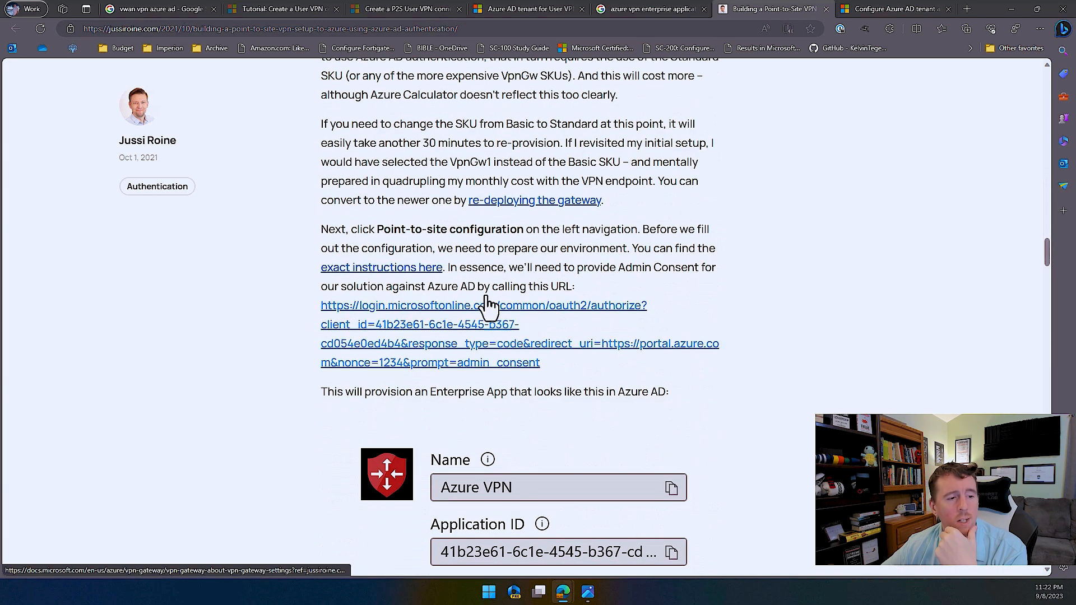
# - Check the Microsoft Learn article on configuring an Azure AD tenant for its Azure VPN authorization instructions, and return to the point-to-site article
pyautogui.rightClick(485, 309)
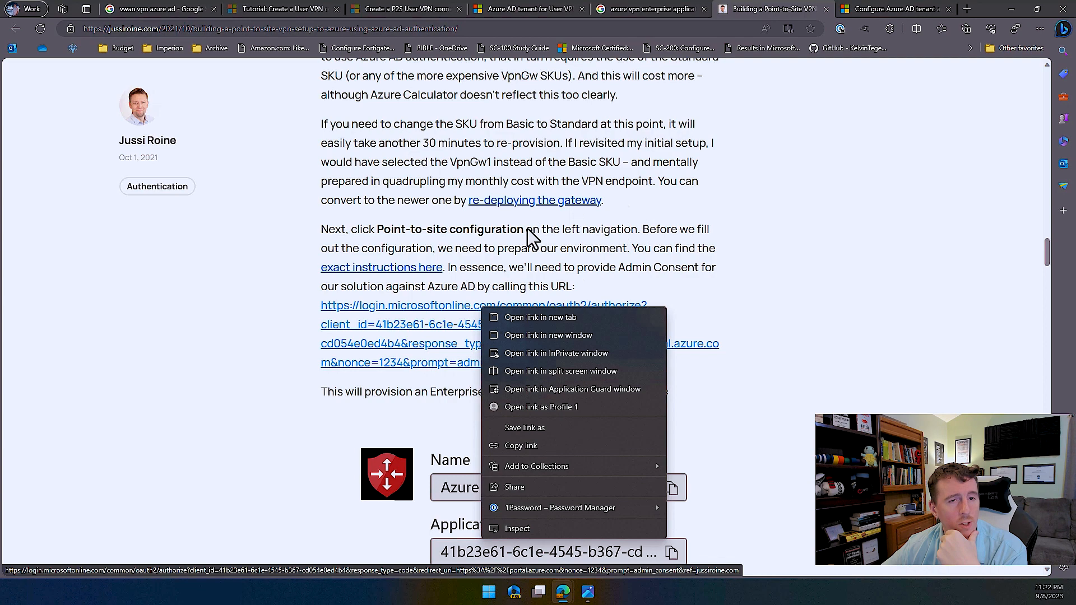
pyautogui.click(871, 5)
pyautogui.click(871, 5)
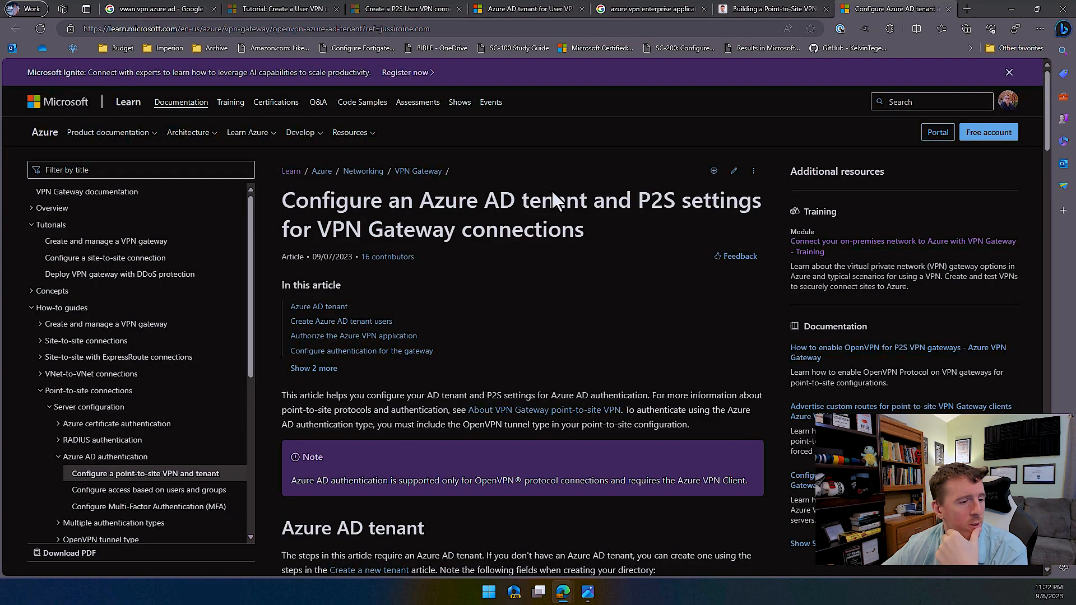
pyautogui.scroll(-7, 525, 337)
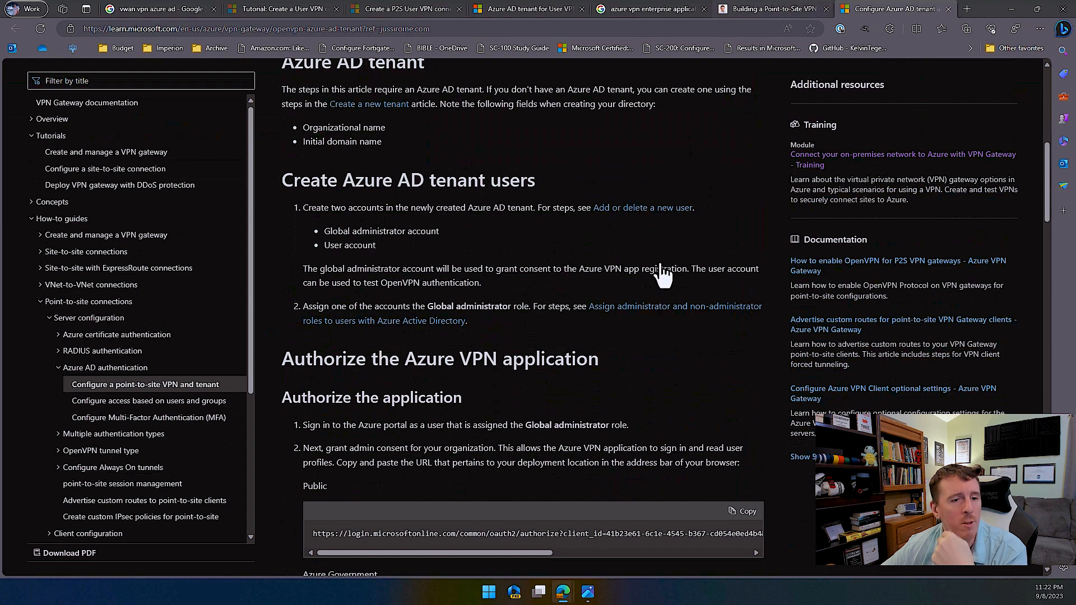
pyautogui.hotkey('ctrl', 'shift', 'Tab')
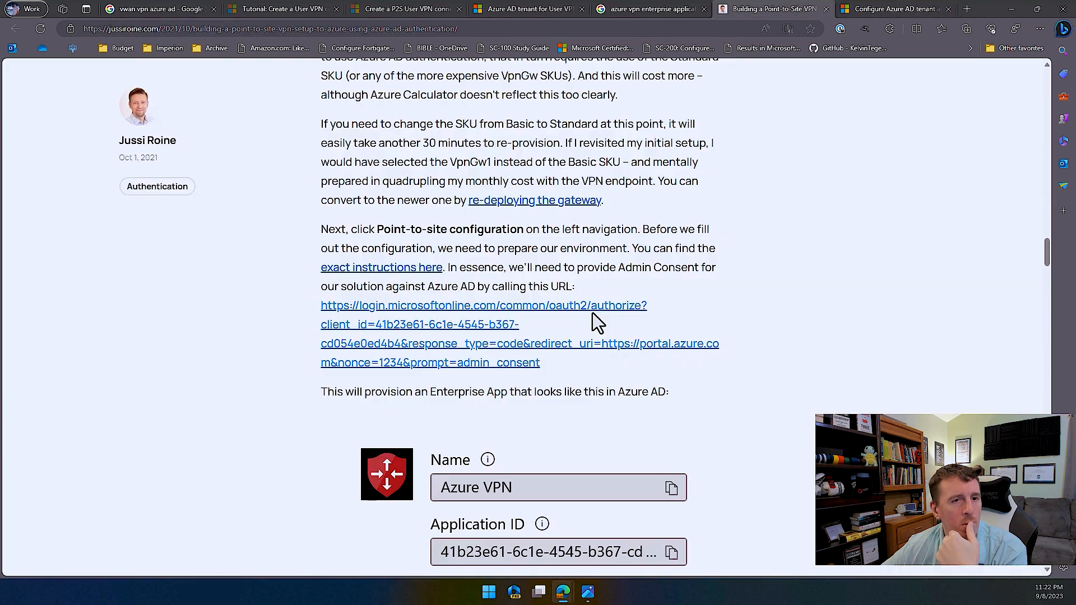
# - Open the article's admin consent URL in a new tab, choose the work account, and accept the permissions requested by Azure VPN
pyautogui.rightClick(490, 314)
pyautogui.click(505, 320)
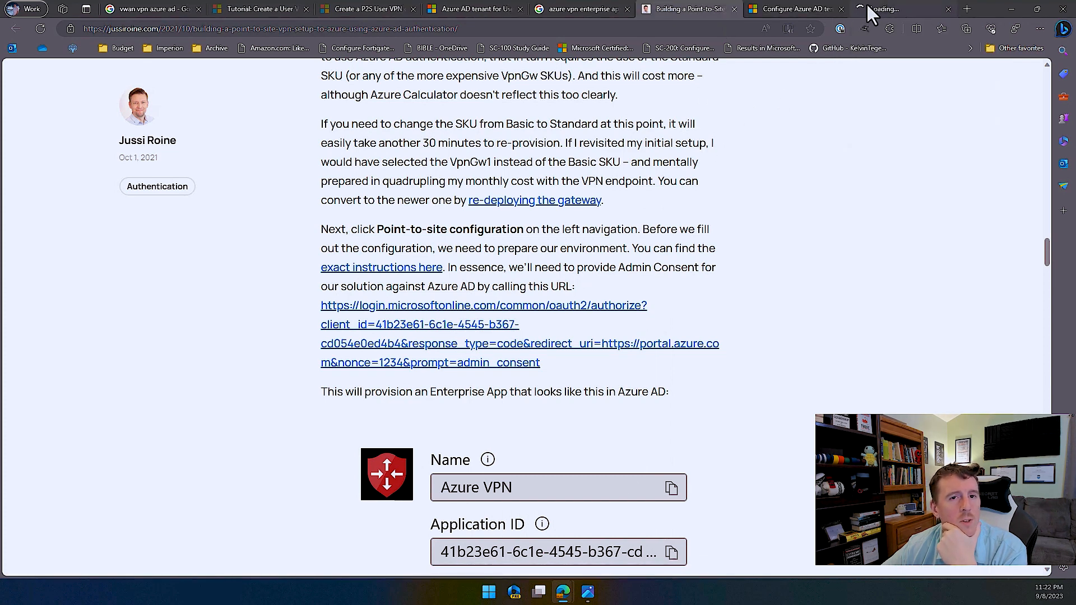
pyautogui.click(880, 9)
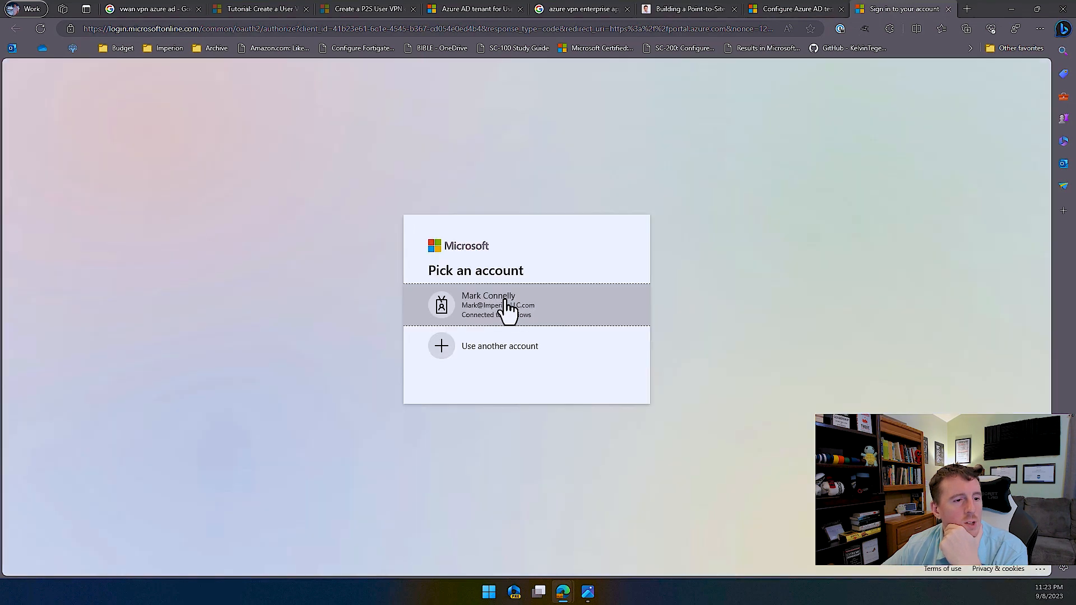
pyautogui.click(507, 310)
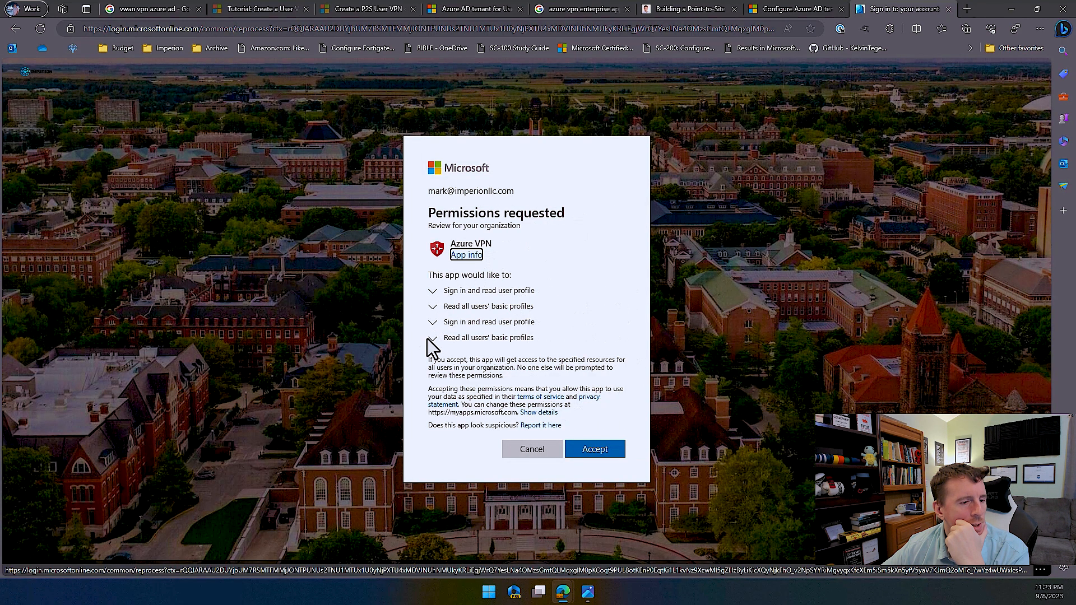
pyautogui.click(598, 455)
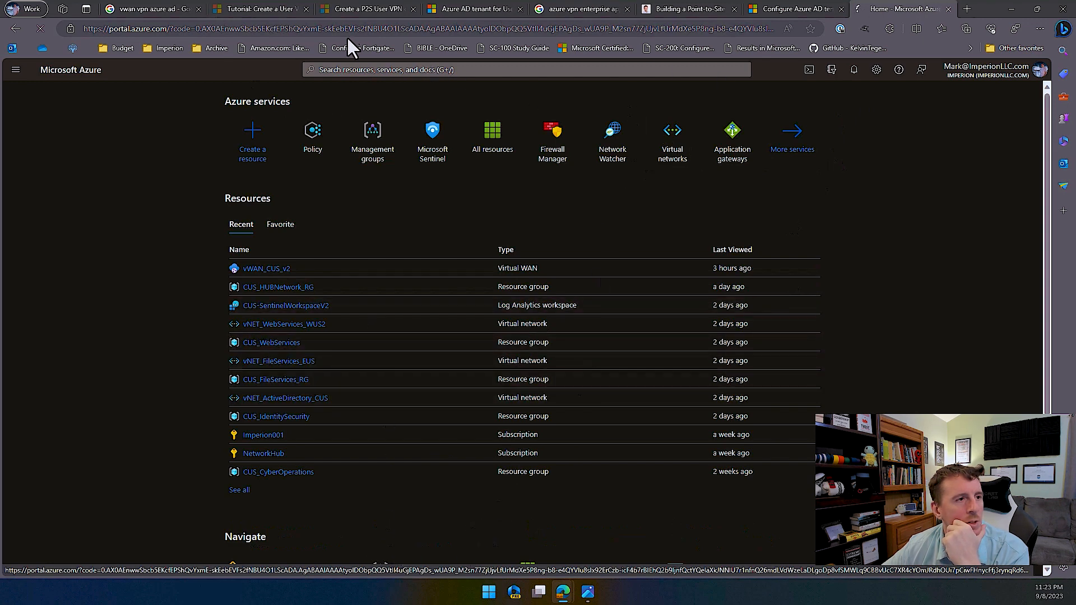
# - Switch to the browser window showing the VirtualHubDeployment page to check the hub's deployment
pyautogui.click(262, 12)
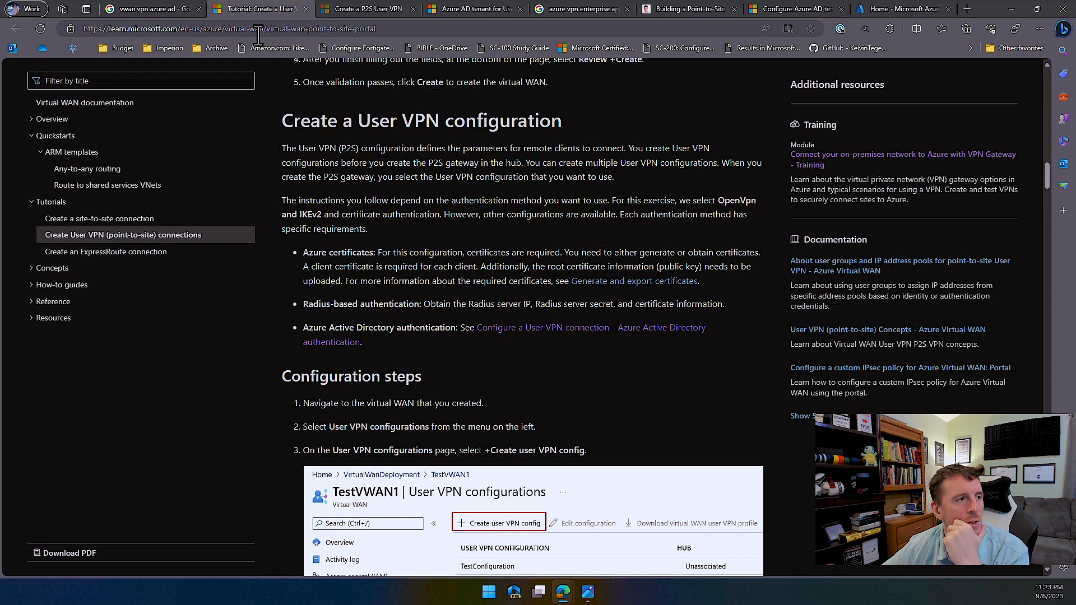
pyautogui.click(254, 29)
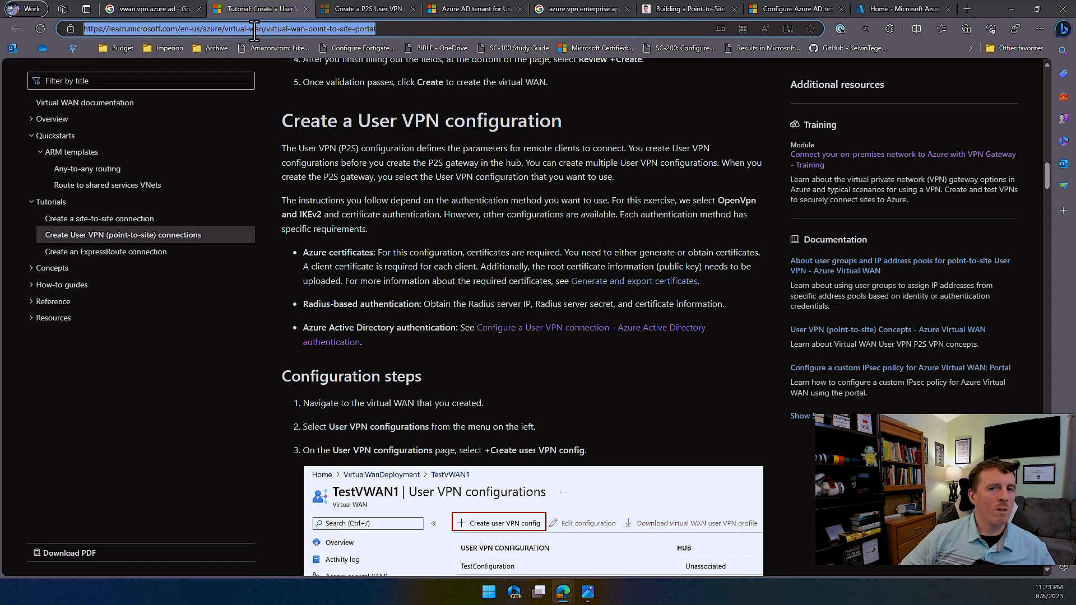
pyautogui.moveTo(565, 598)
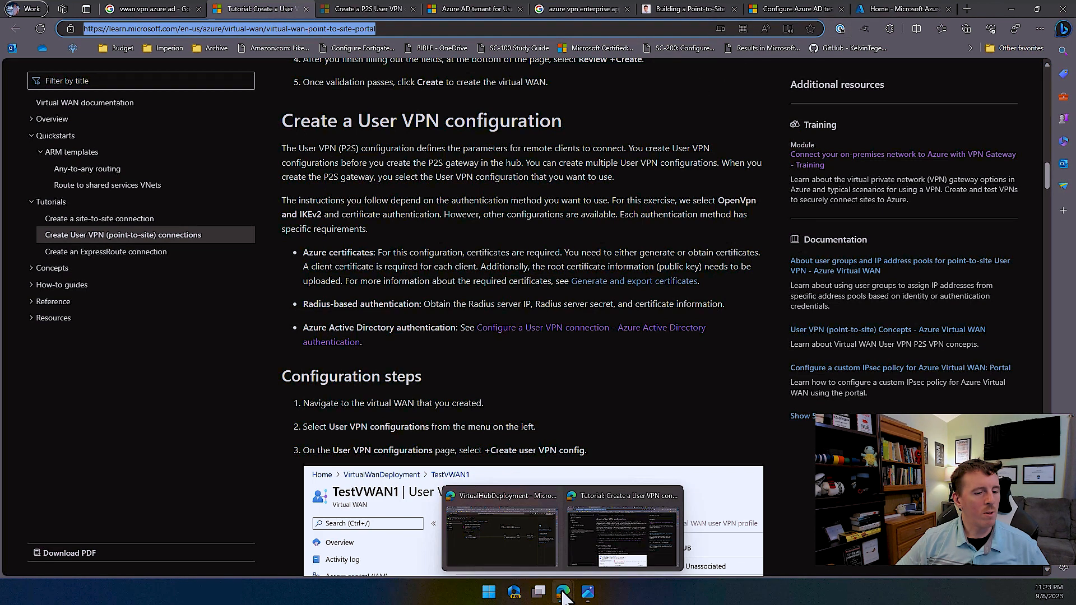
pyautogui.click(542, 555)
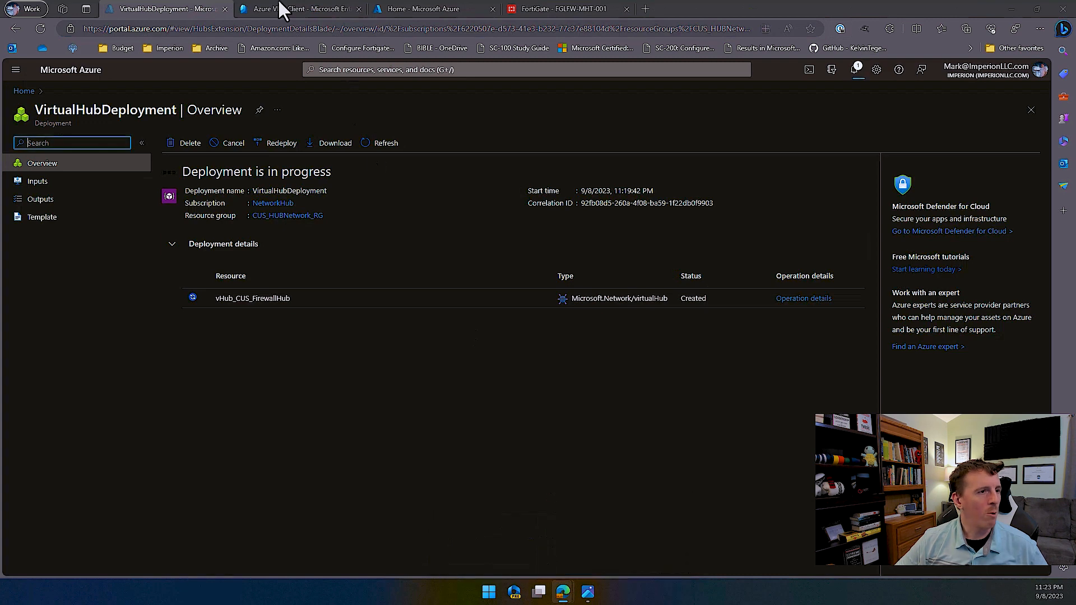
# - Open the Azure VPN app from the Entra enterprise applications, view its overview, and return to the vWAN_CUS_v2 page
pyautogui.click(309, 7)
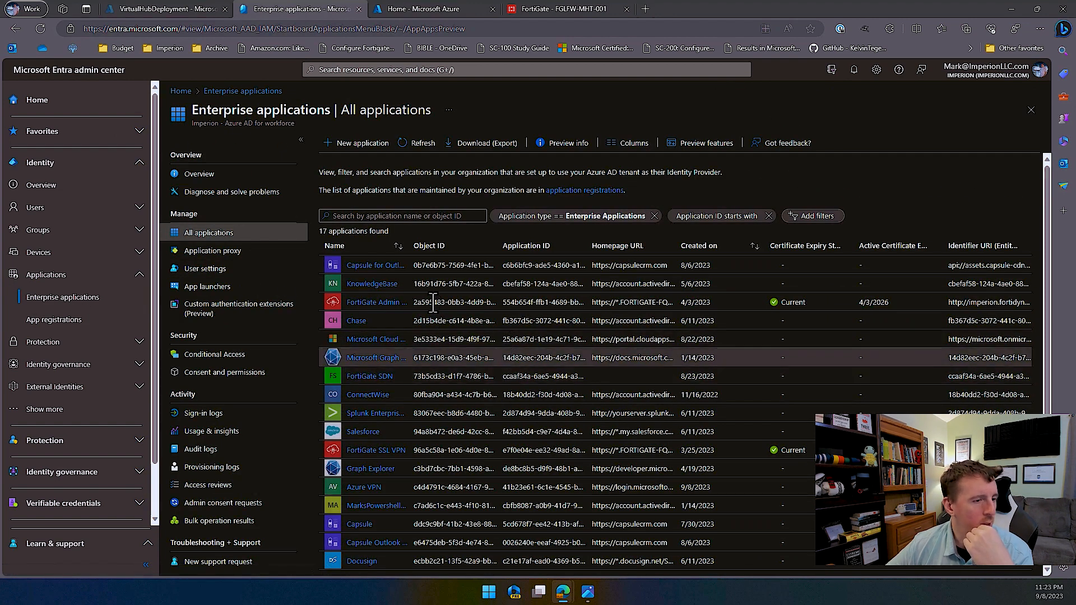
pyautogui.scroll(-1, 396, 381)
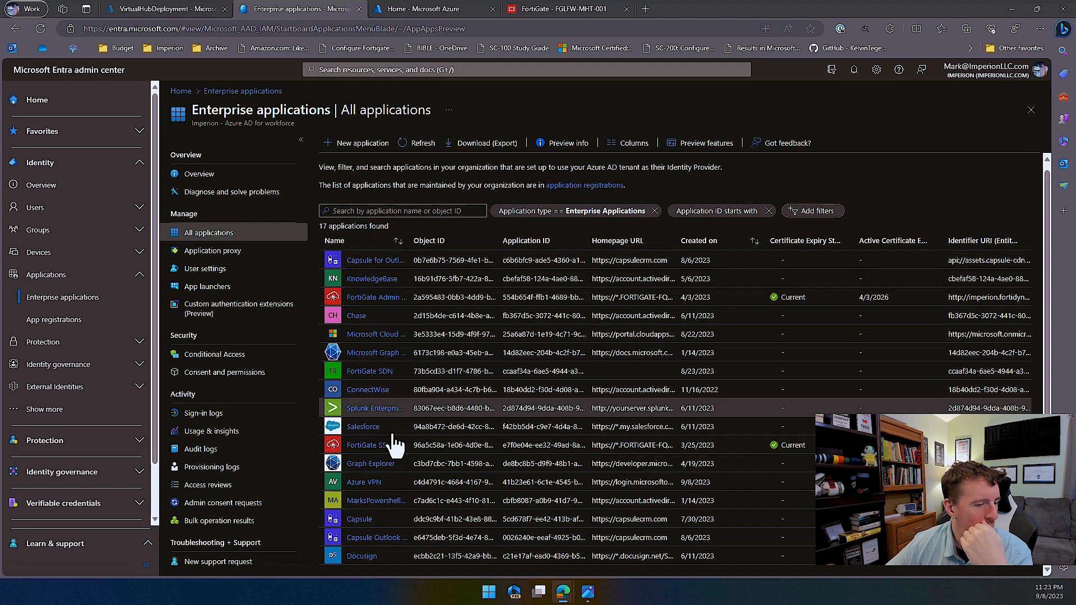
pyautogui.scroll(1, 392, 432)
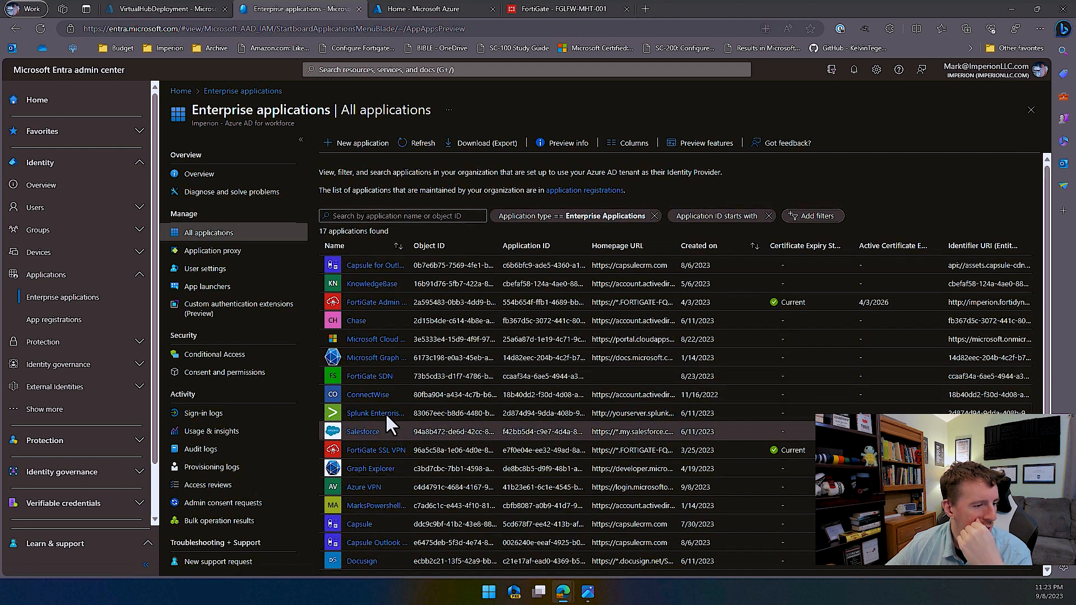
pyautogui.click(363, 487)
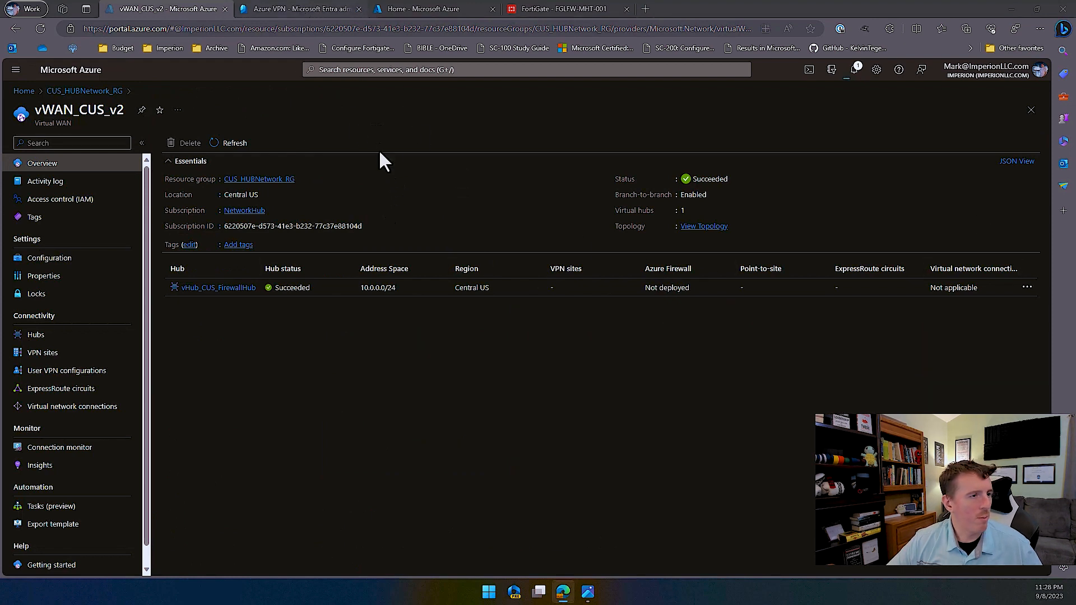
pyautogui.click(302, 9)
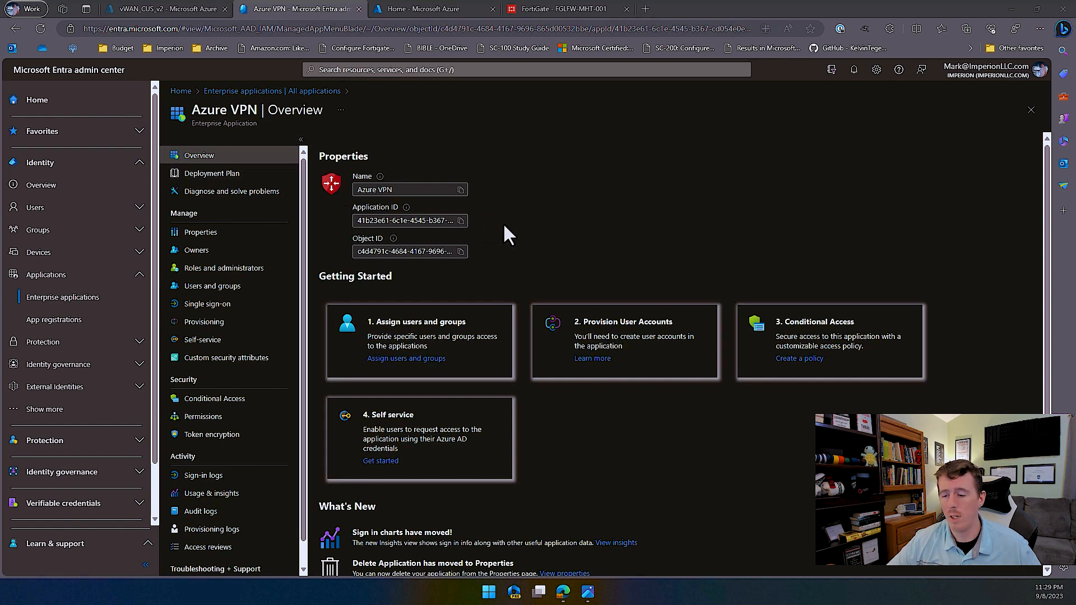
pyautogui.click(147, 10)
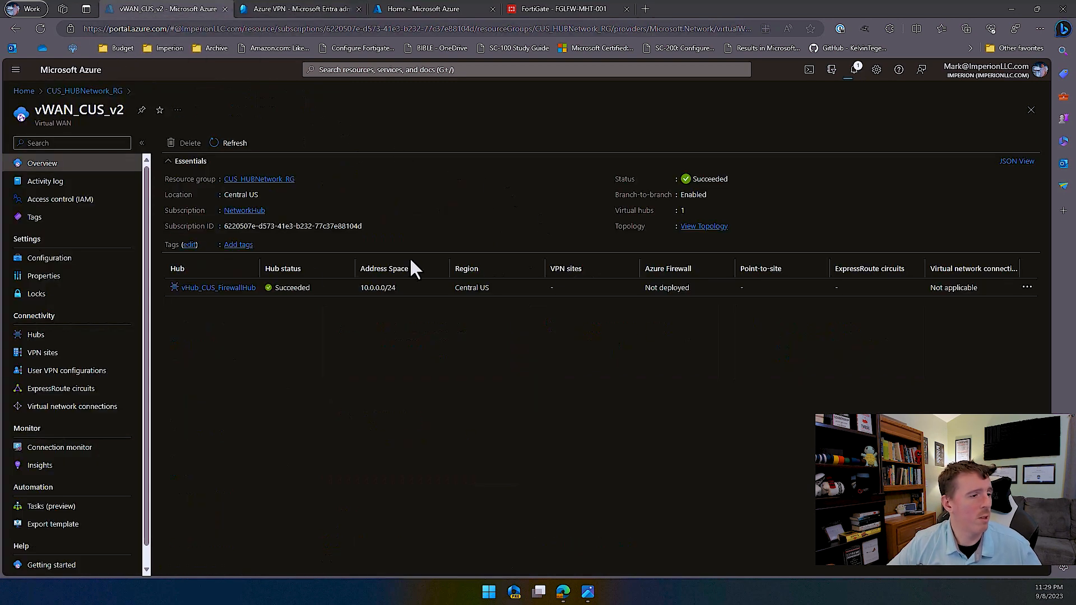
# - Check which point-to-site server configurations a new User VPN gateway on vHub_CUS_FirewallHub can use
pyautogui.click(212, 292)
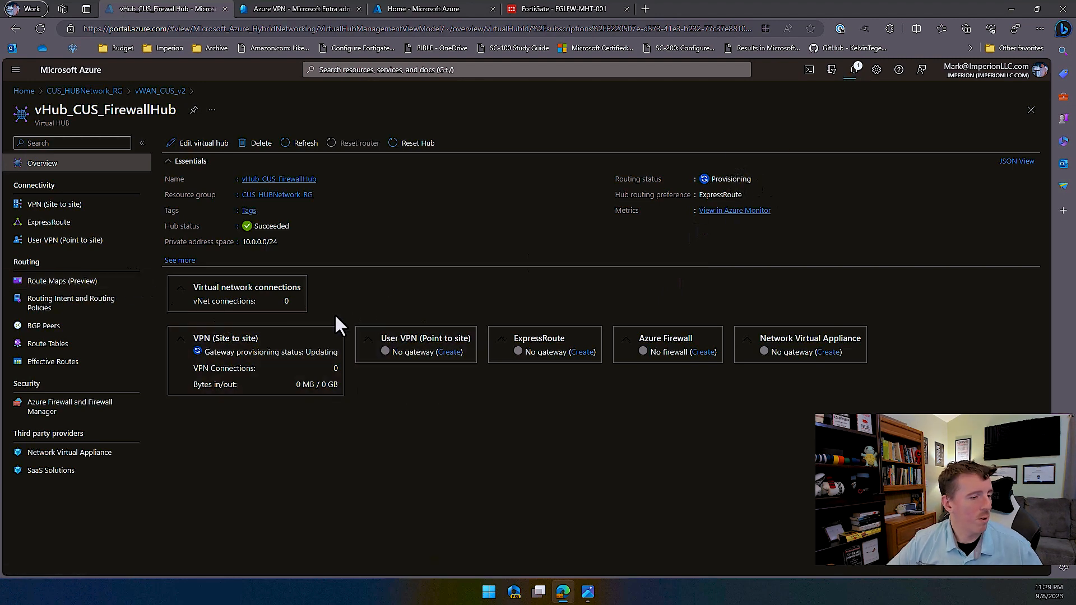
pyautogui.click(45, 243)
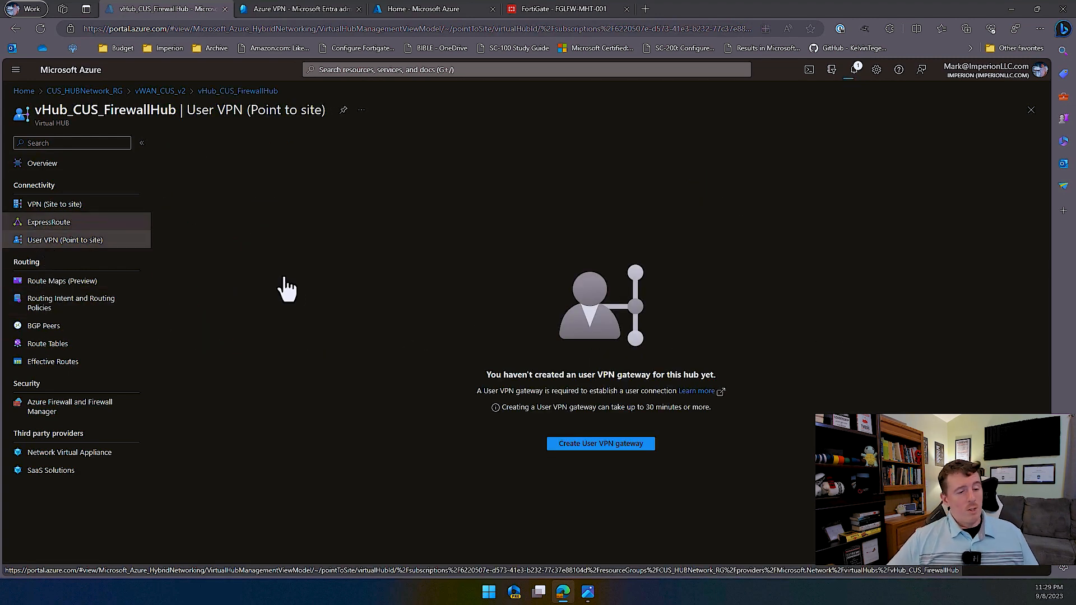
pyautogui.click(613, 445)
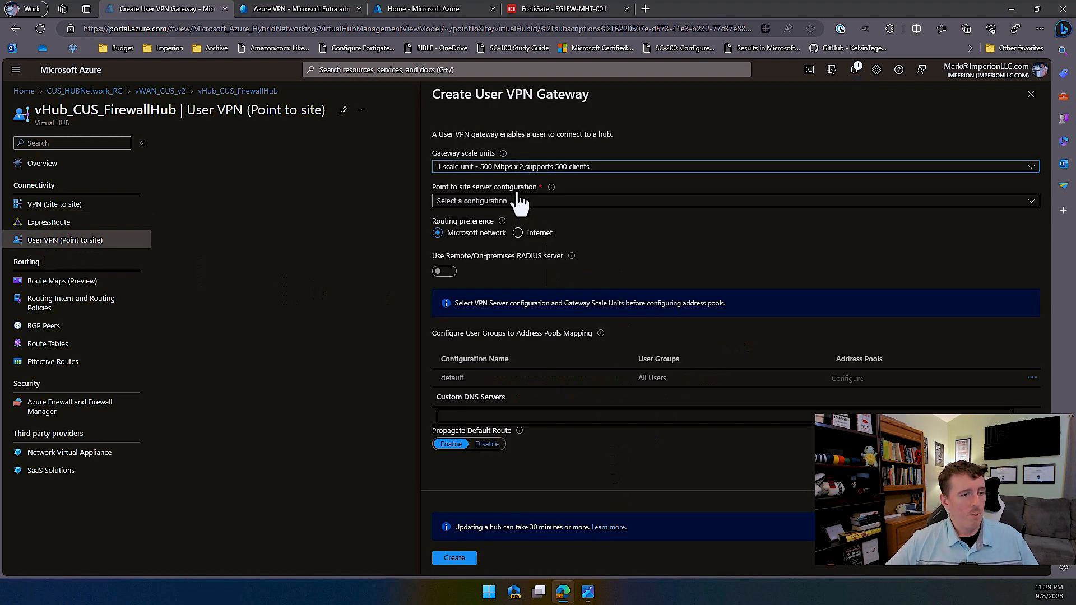
pyautogui.click(481, 202)
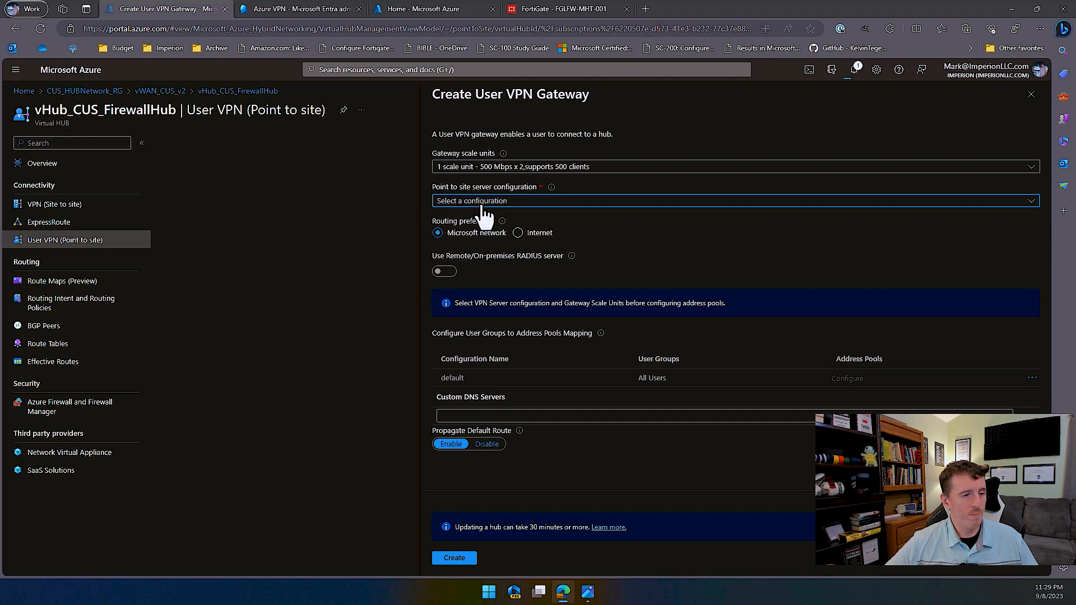
pyautogui.click(779, 235)
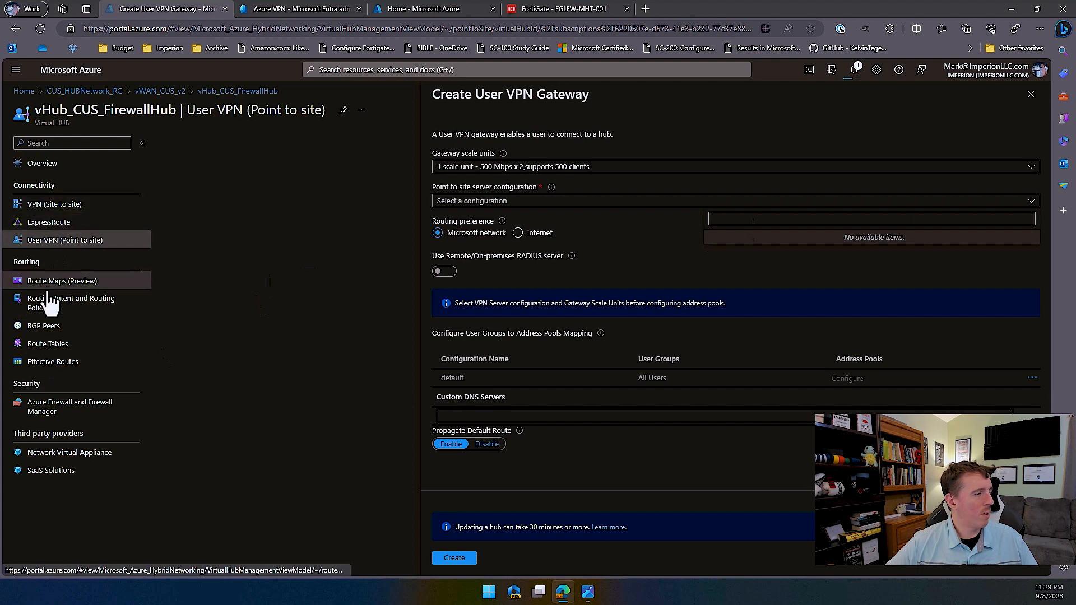
# - Start a new User VPN configuration on vWAN_CUS_v2 with tunnel type OpenVPN and the name AzureVPN
pyautogui.click(152, 95)
pyautogui.click(153, 93)
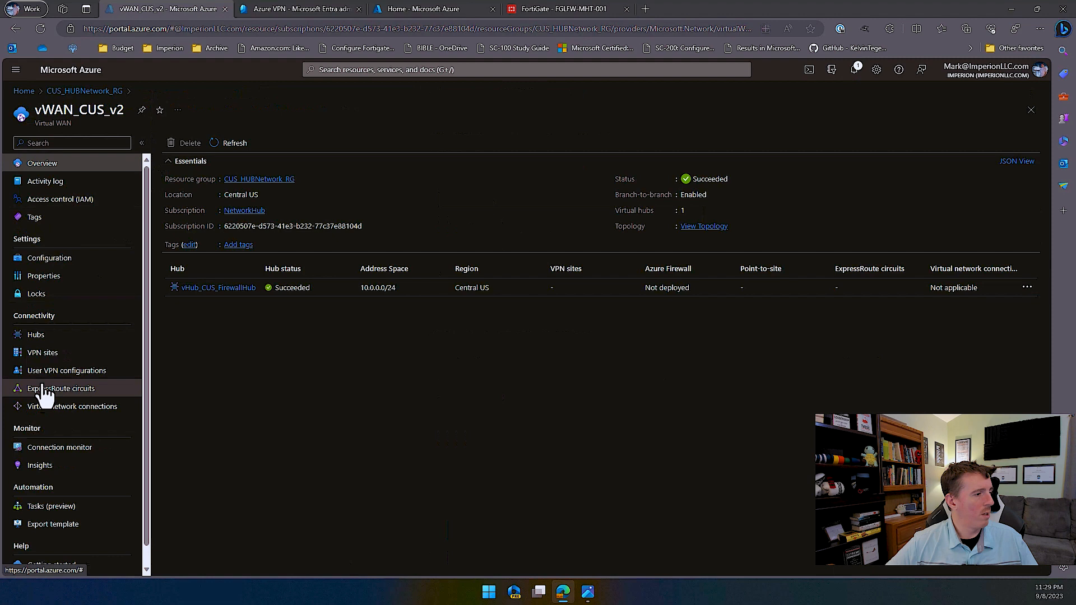
pyautogui.click(44, 372)
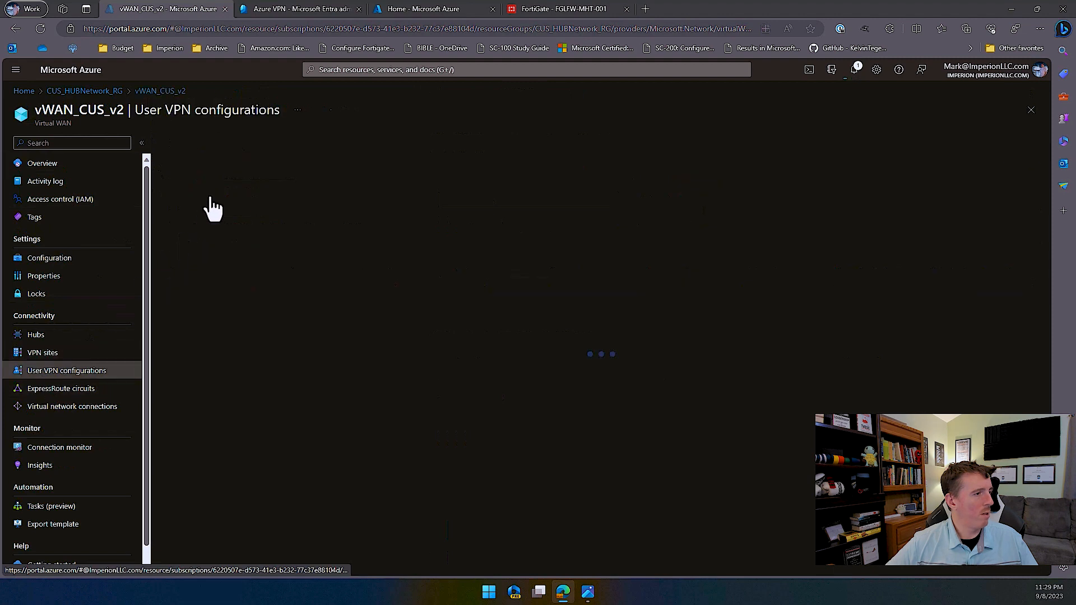
pyautogui.click(205, 150)
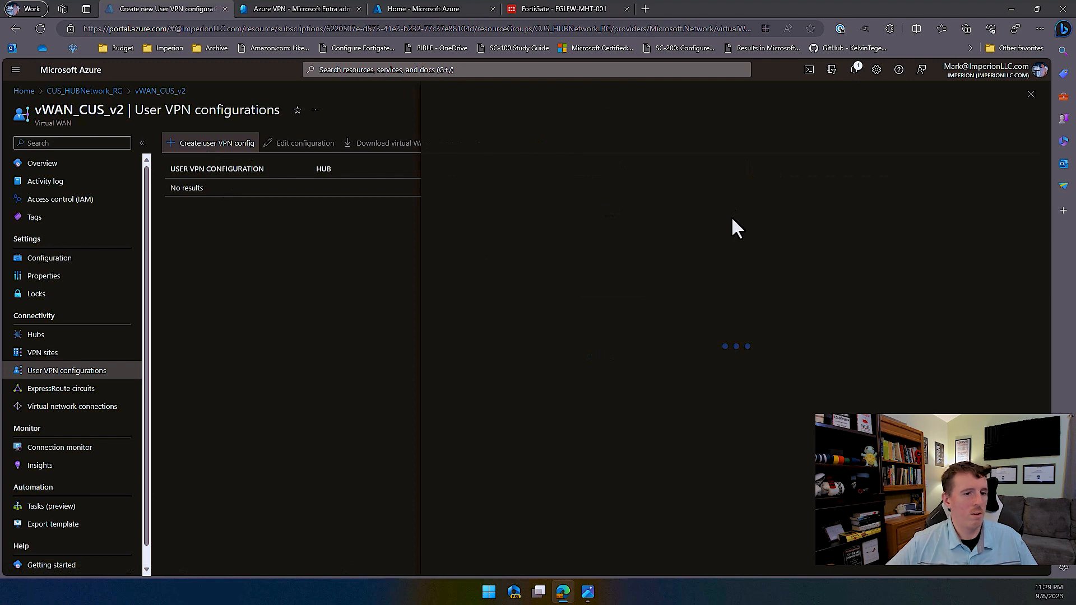
pyautogui.click(593, 270)
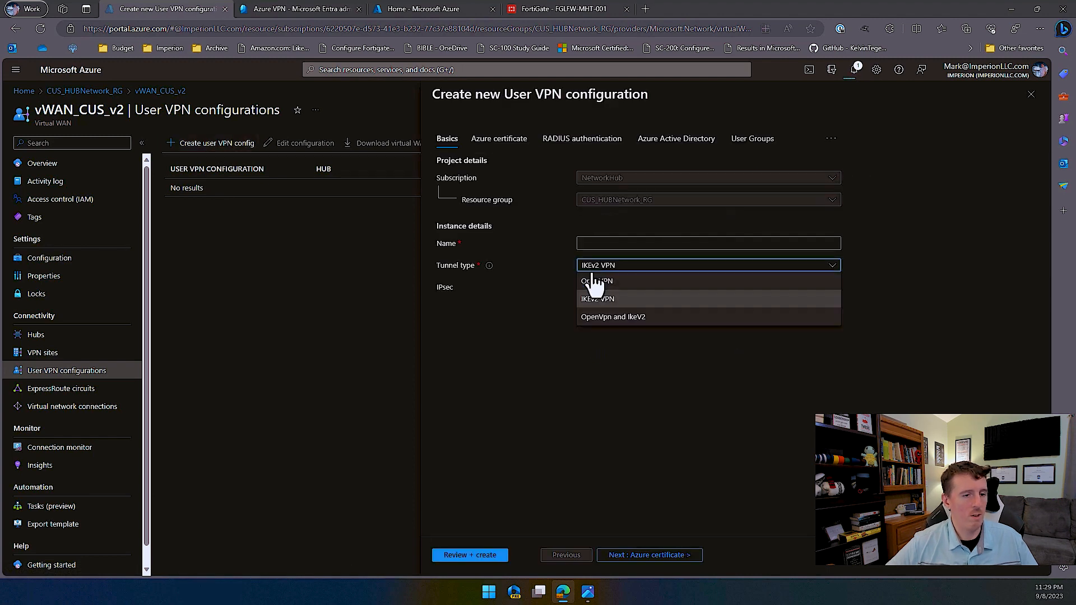
pyautogui.click(594, 282)
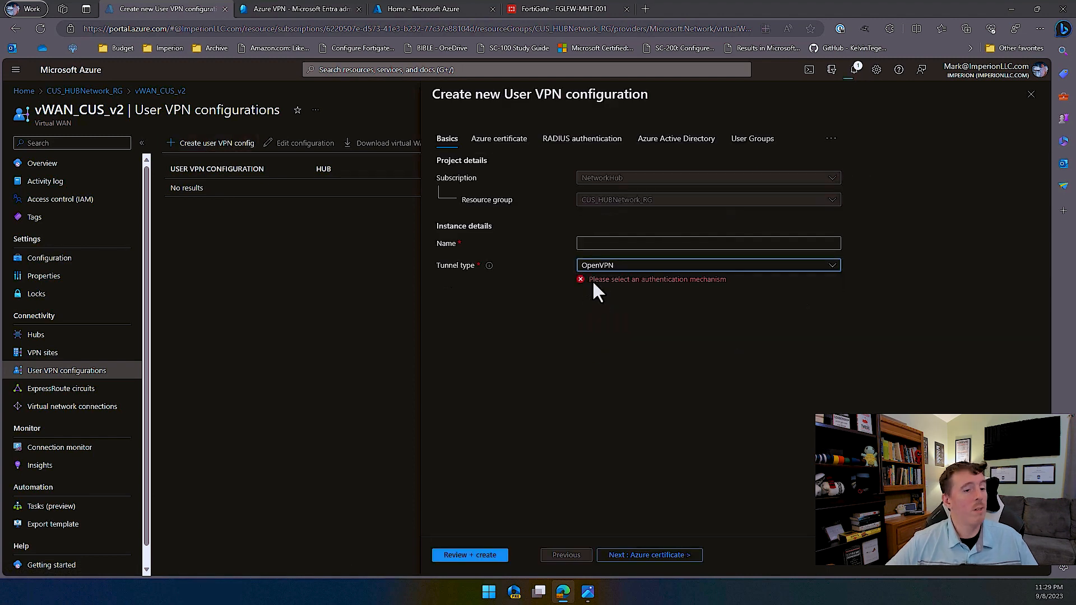
pyautogui.click(592, 243)
pyautogui.write('AzureVPN')
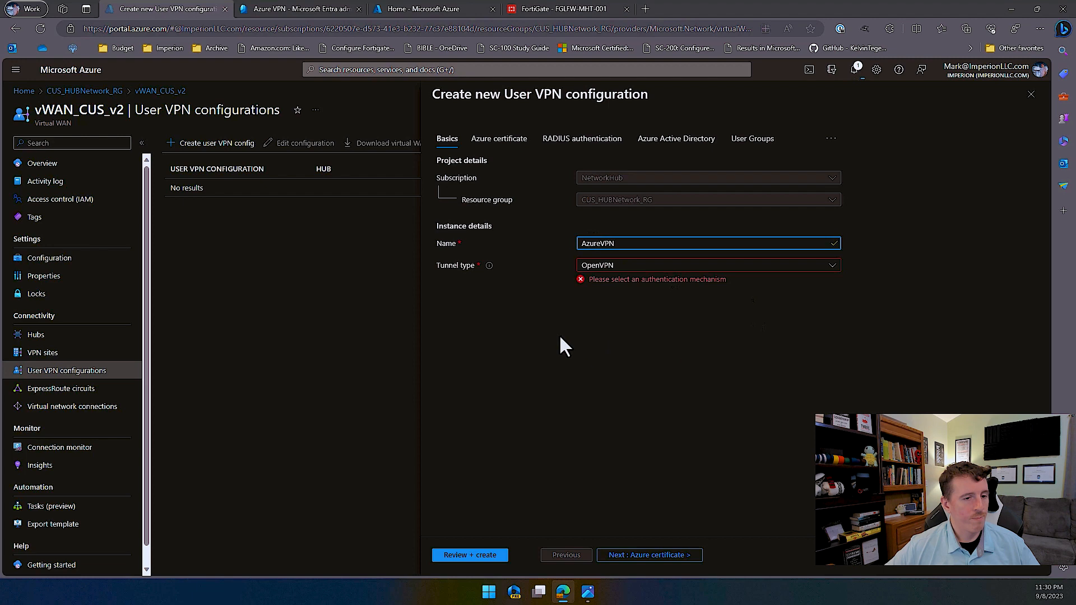
pyautogui.click(668, 143)
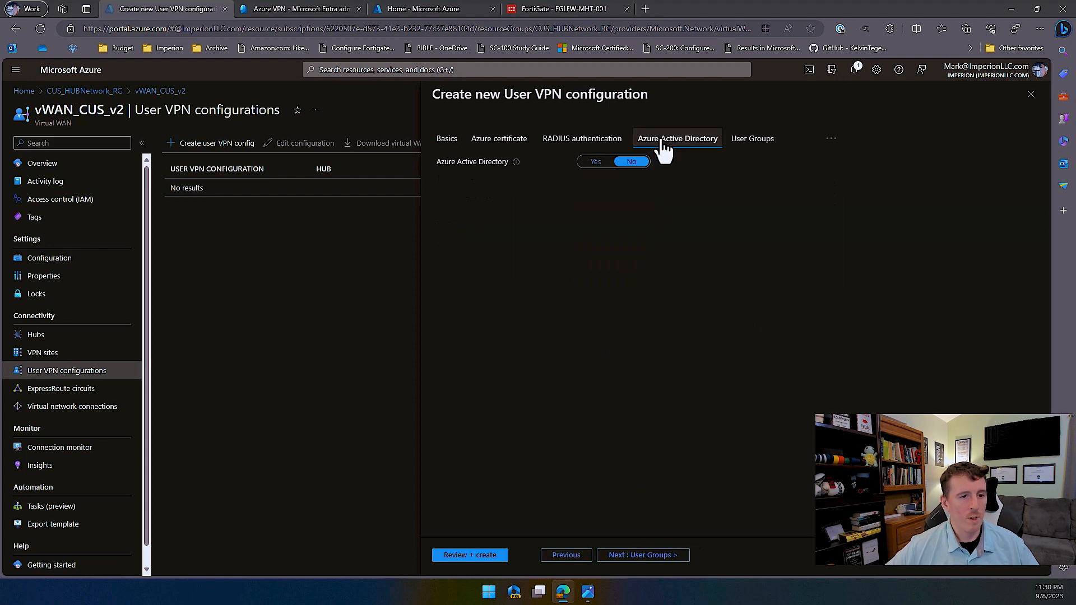
pyautogui.click(594, 162)
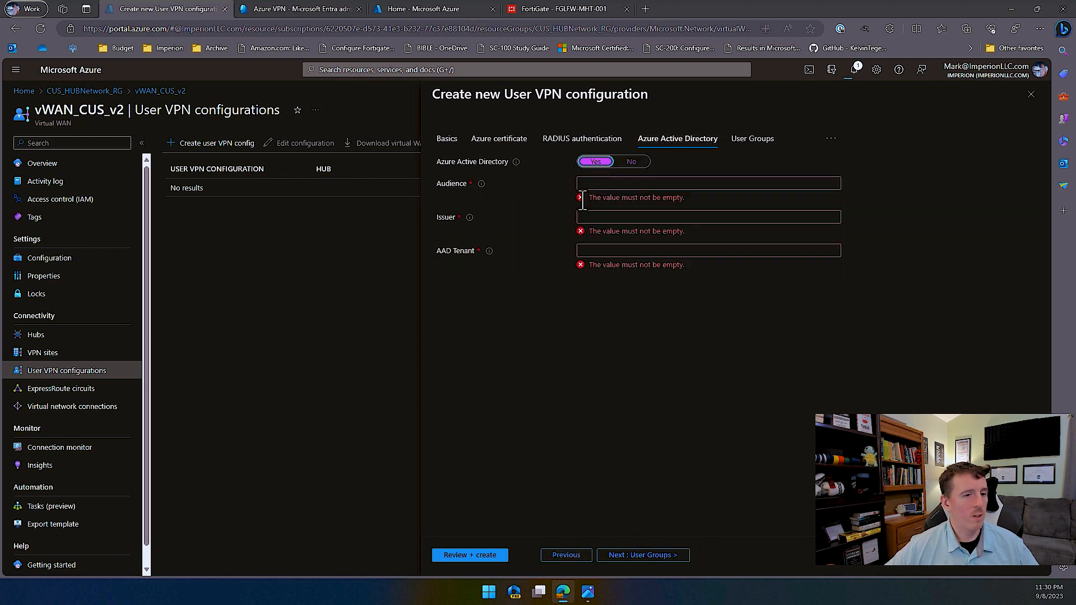
pyautogui.click(584, 185)
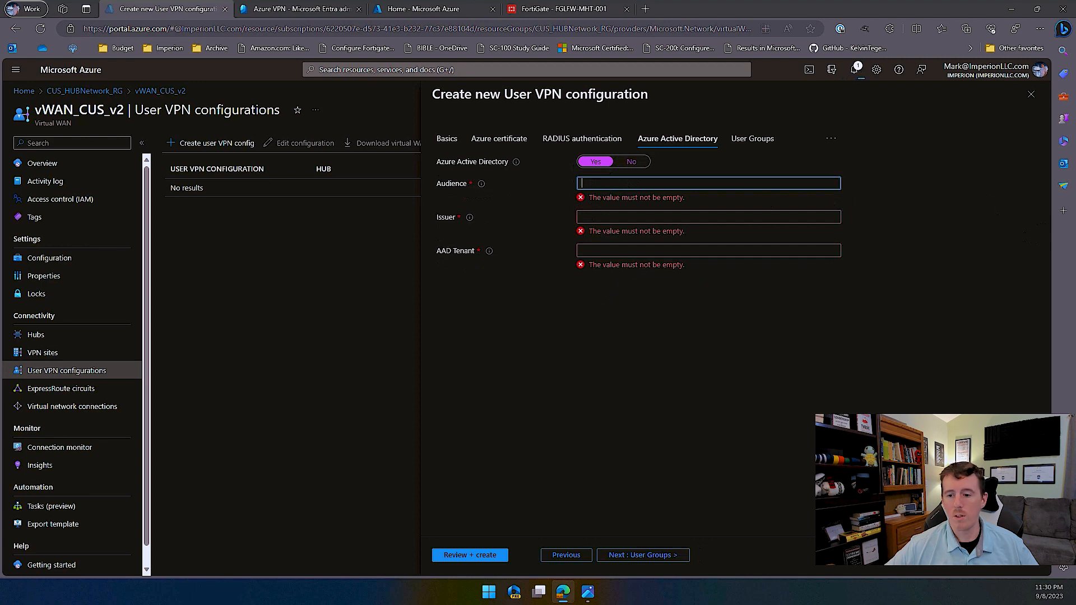
pyautogui.click(620, 183)
pyautogui.write('41b23e61-6c1e-4545-b367-cd054e0ed4b4')
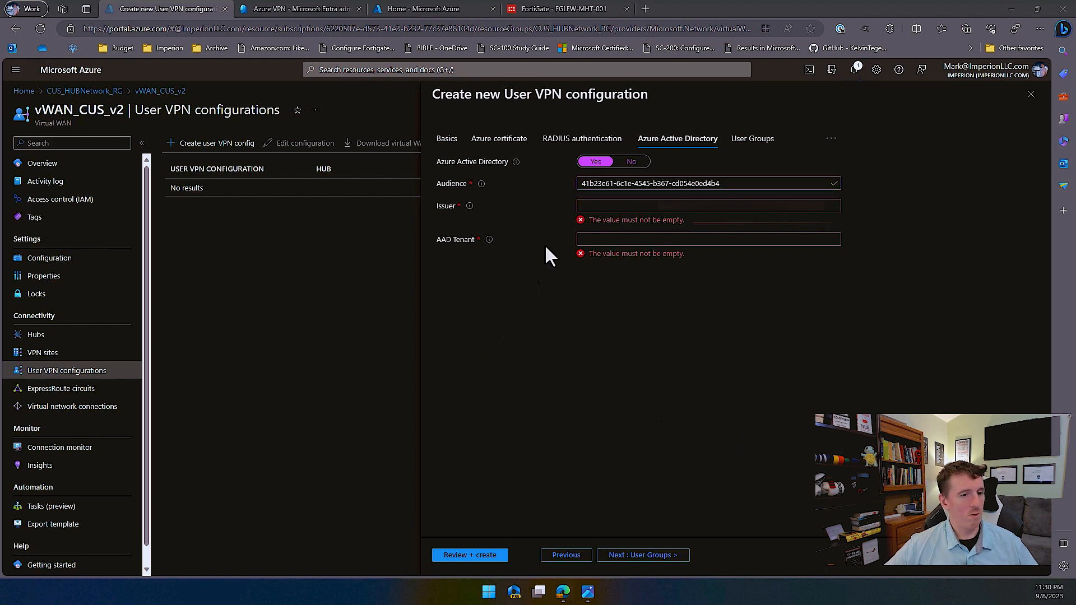
pyautogui.click(602, 206)
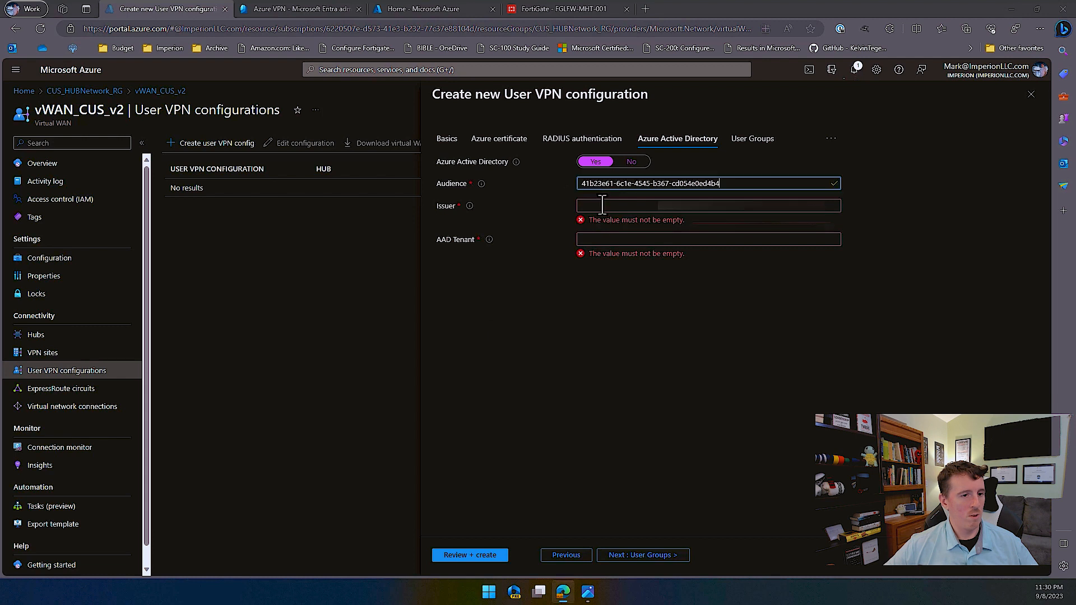
pyautogui.hotkey('ctrl', 'v')
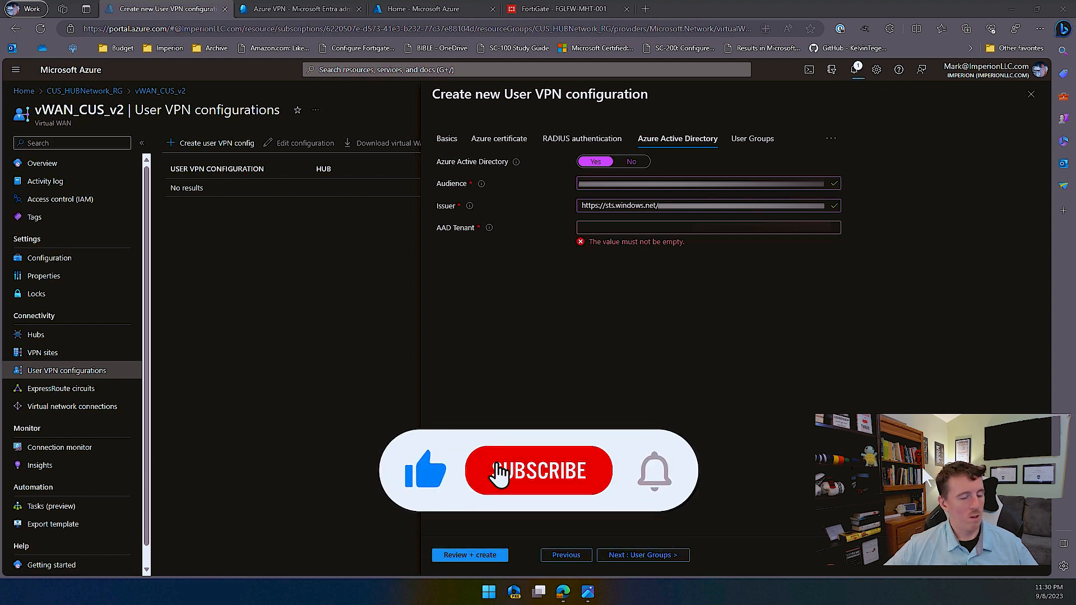
pyautogui.click(583, 228)
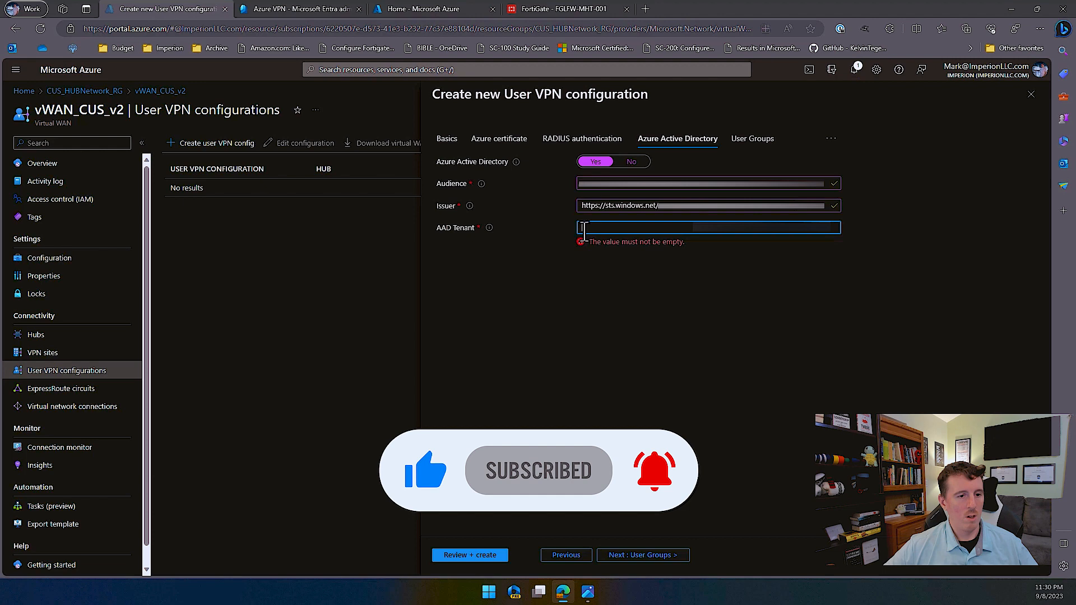
pyautogui.hotkey('ctrl', 'v')
pyautogui.click(795, 325)
pyautogui.click(639, 554)
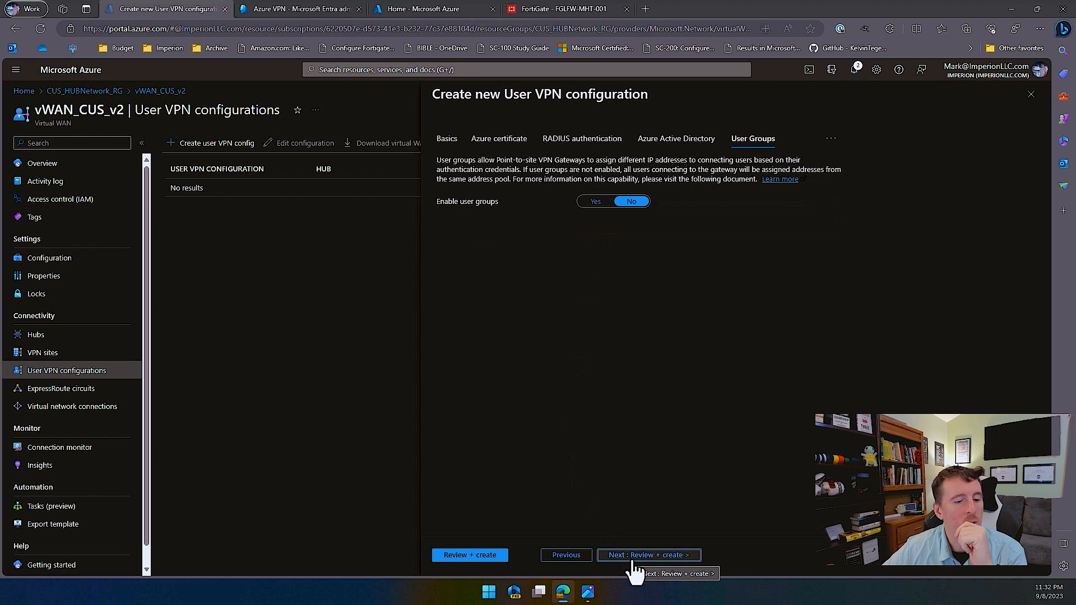
pyautogui.click(636, 558)
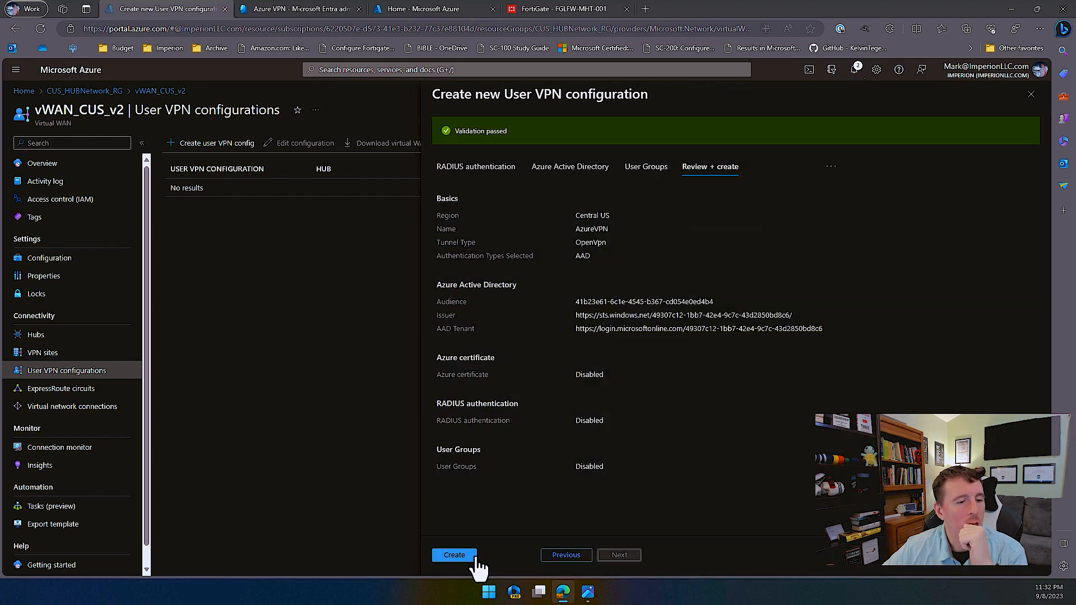
pyautogui.click(472, 557)
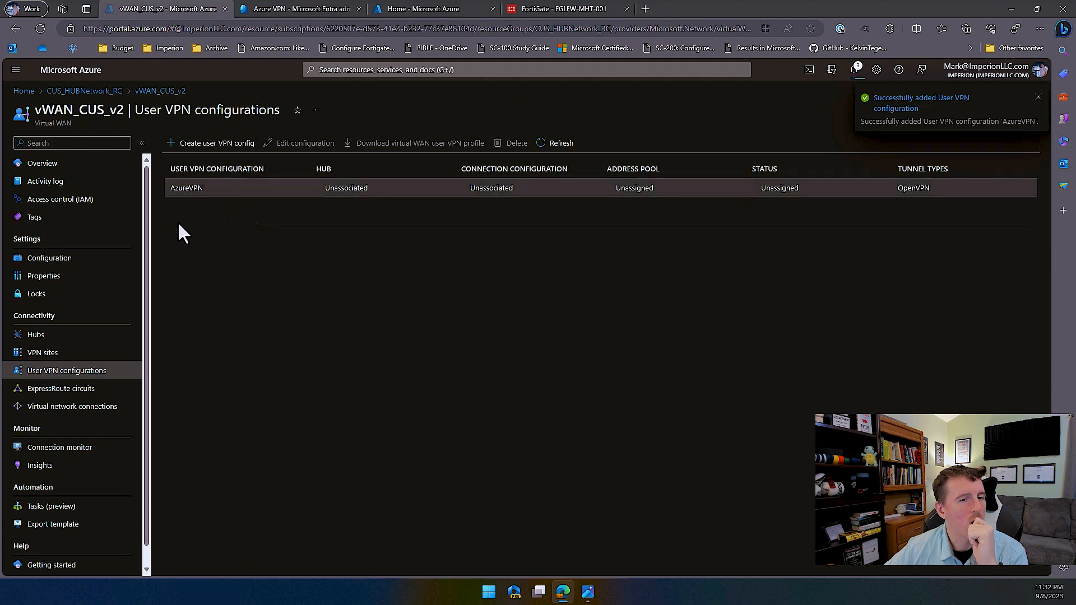
# - Review the basic settings of the AzureVPN user VPN configuration and close it without editing
pyautogui.click(255, 187)
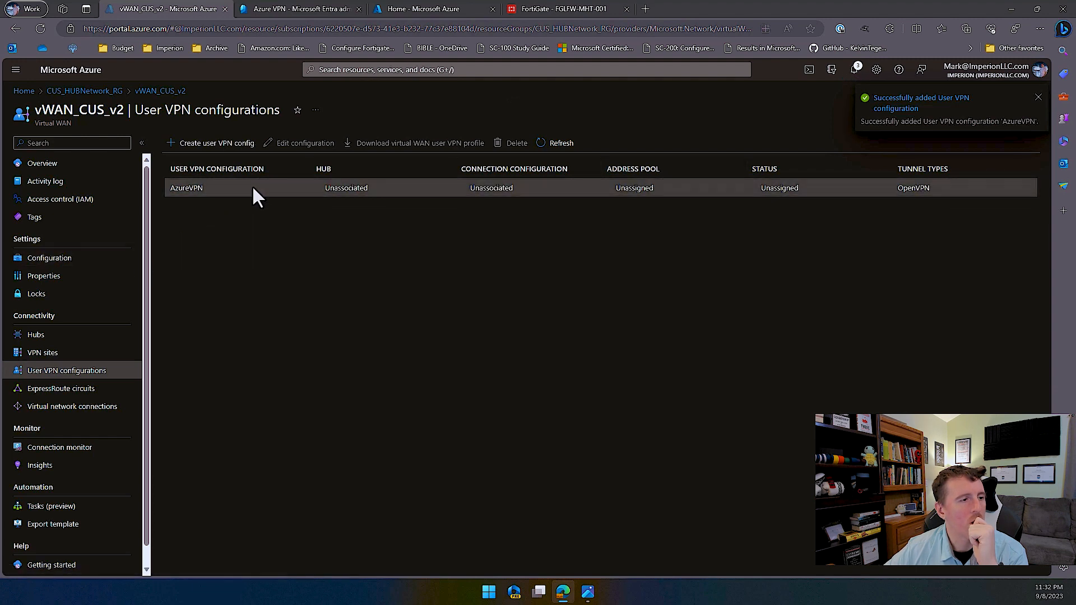
pyautogui.click(290, 144)
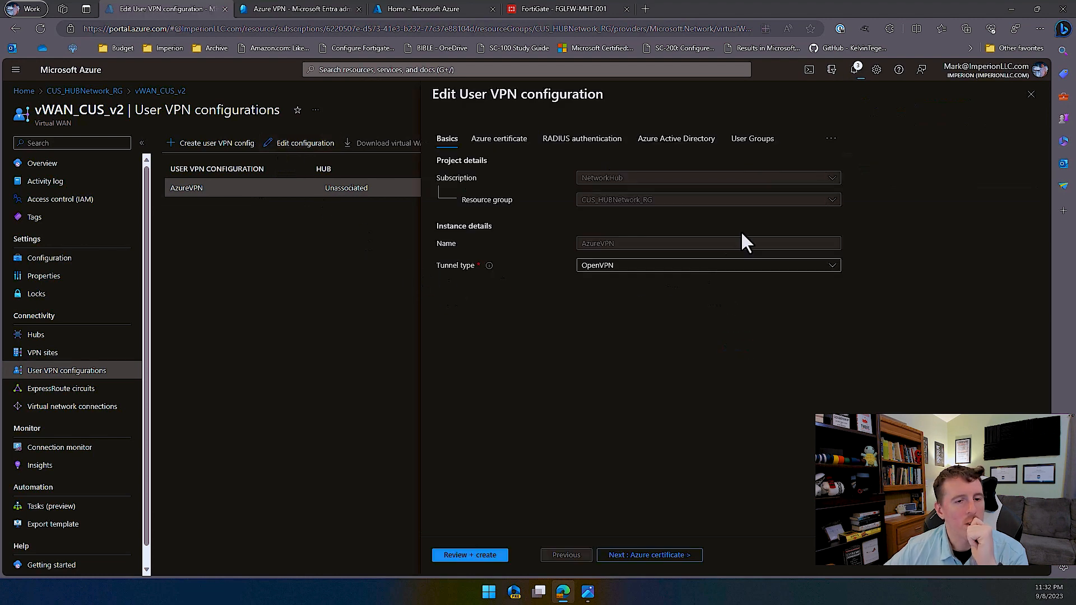
pyautogui.click(1031, 95)
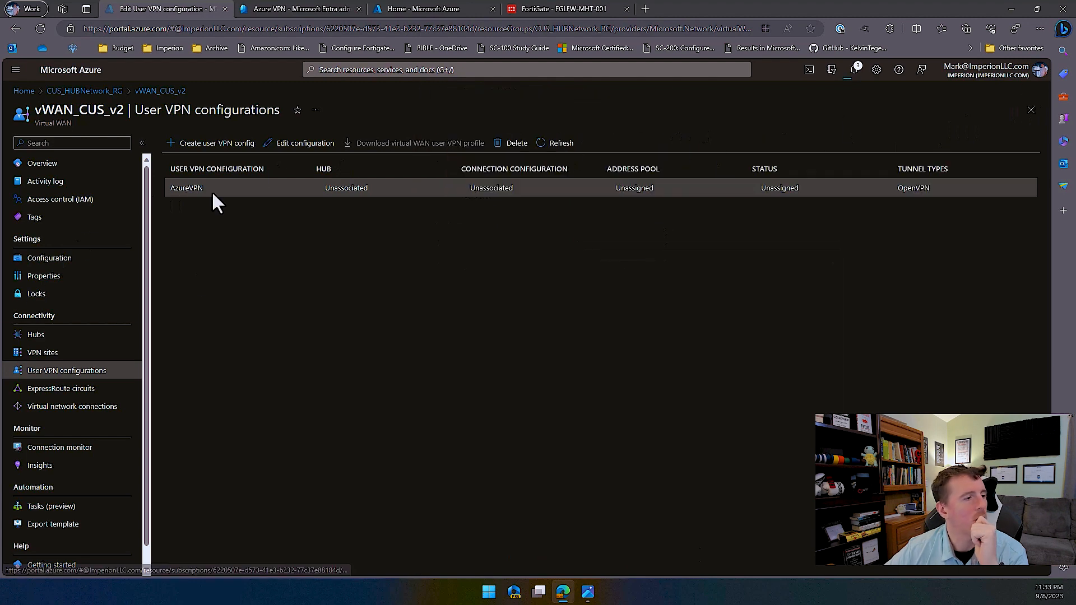
# - Start a User VPN gateway on vHub_CUS_FirewallHub using AzureVPN as the point-to-site server configuration
pyautogui.click(37, 335)
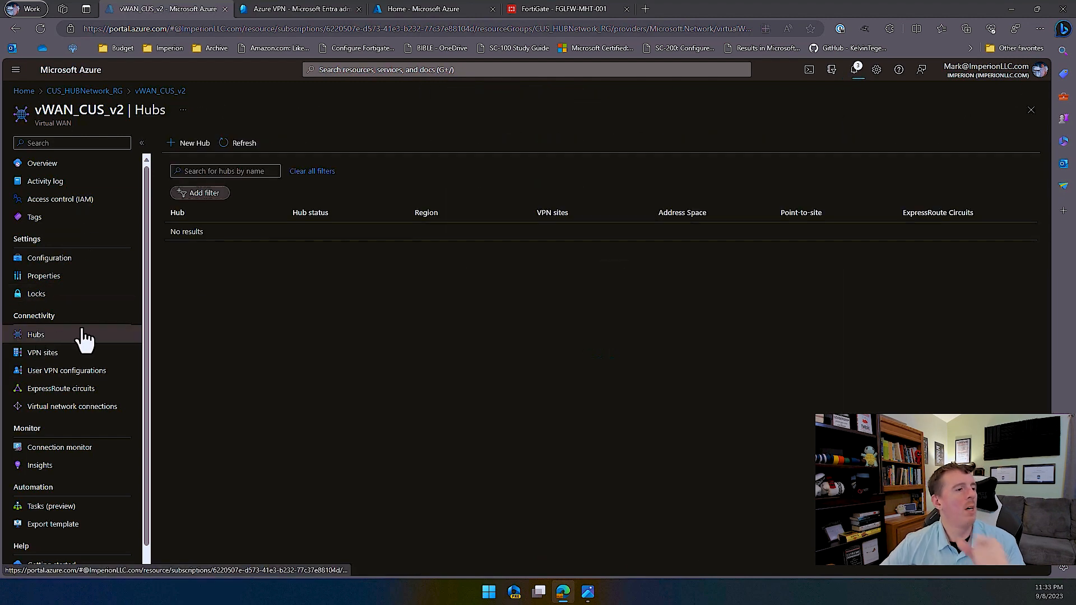
pyautogui.click(241, 233)
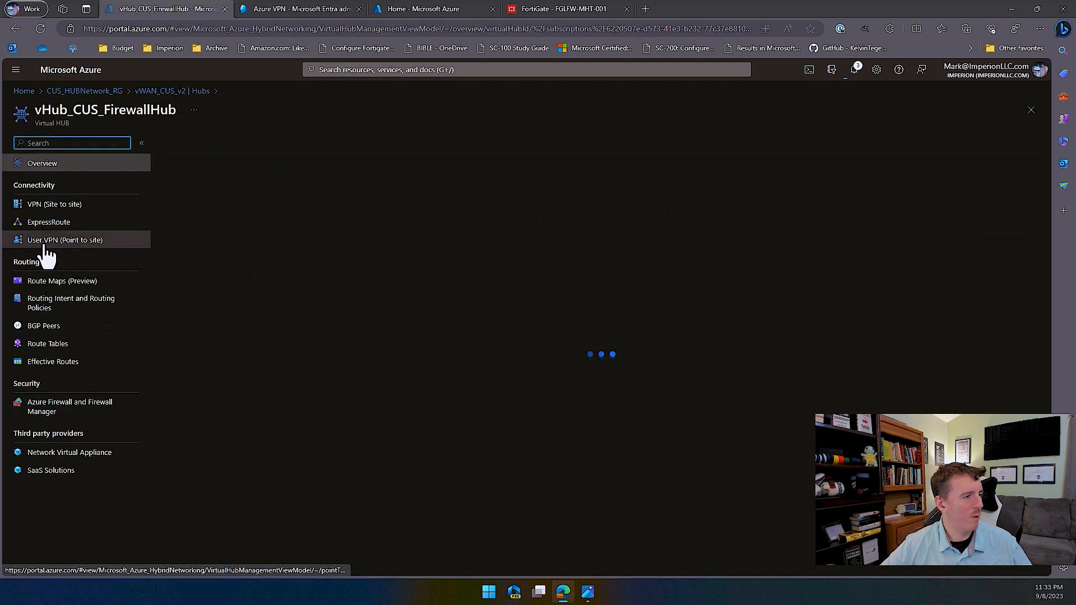
pyautogui.click(45, 243)
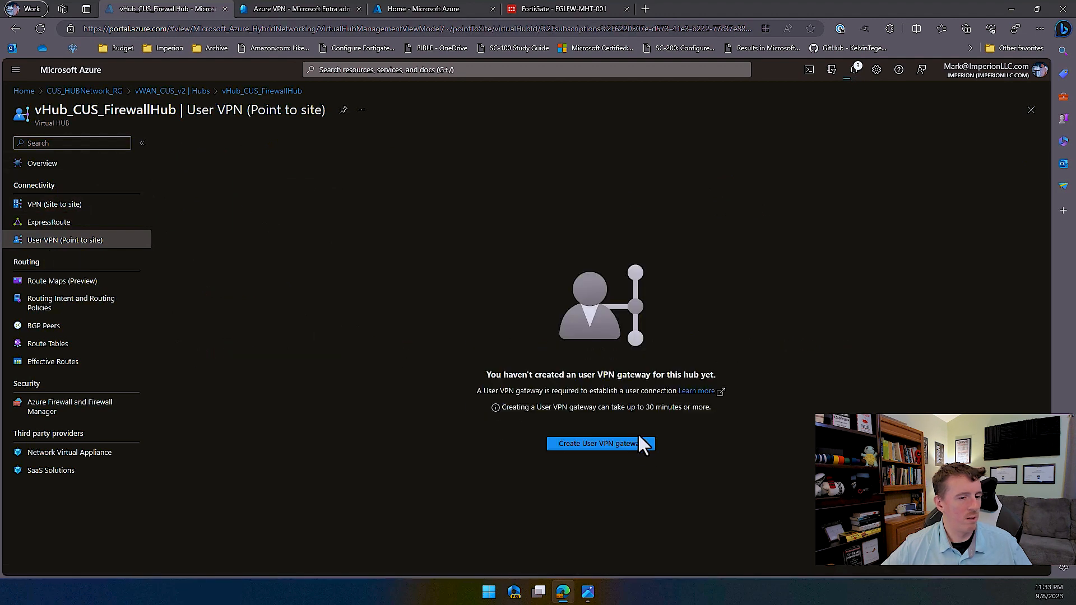
pyautogui.click(643, 449)
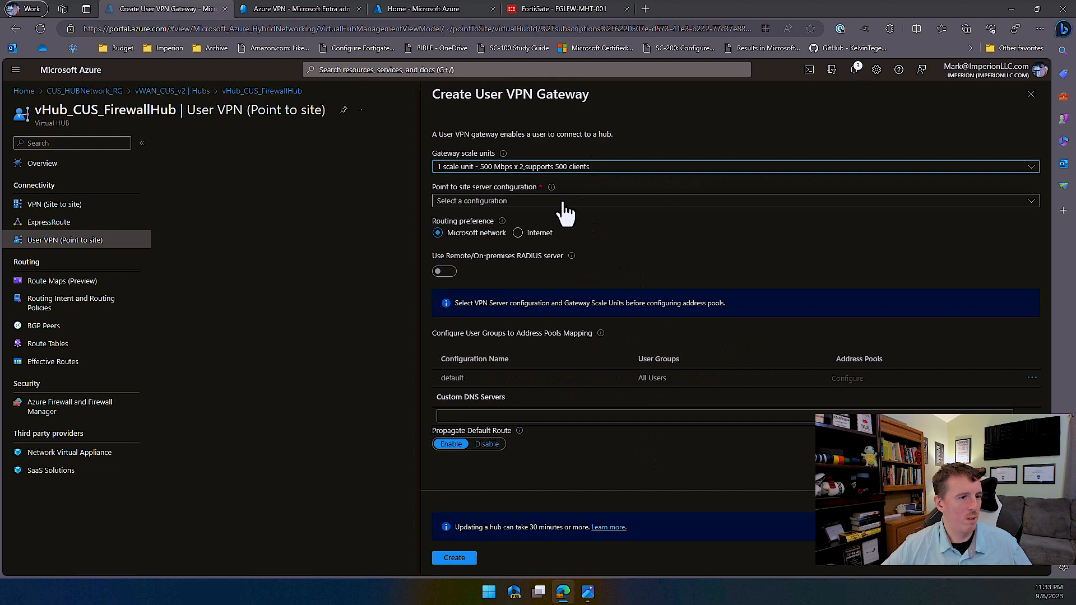
pyautogui.click(566, 201)
pyautogui.click(726, 241)
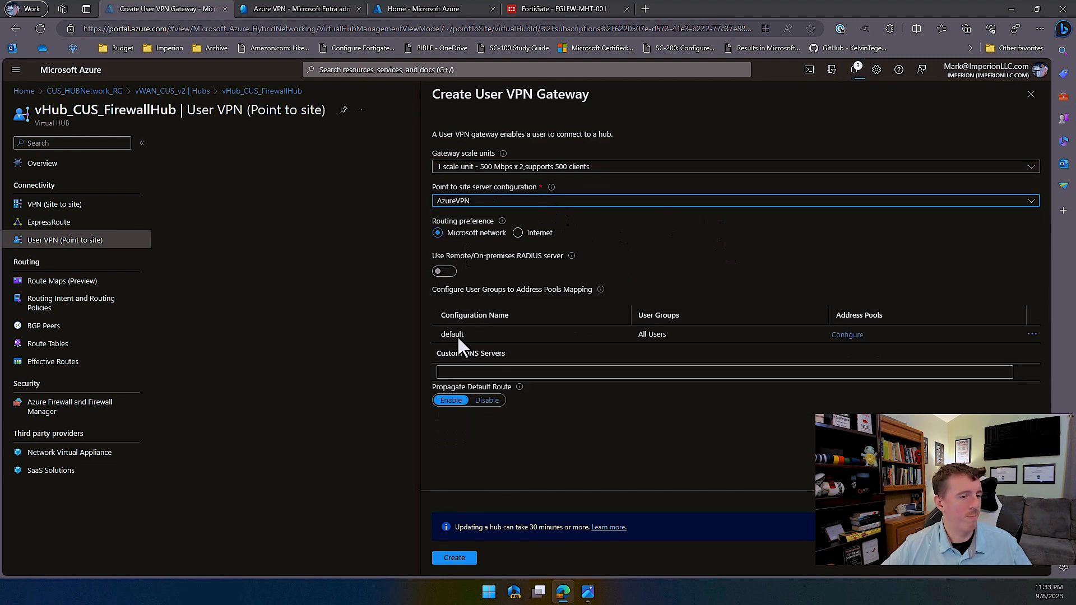
# - Check the user VPN range in the Imperion vWAN.png diagram and add 10.0.2.0/24 as the default configuration's client address pool
pyautogui.click(840, 337)
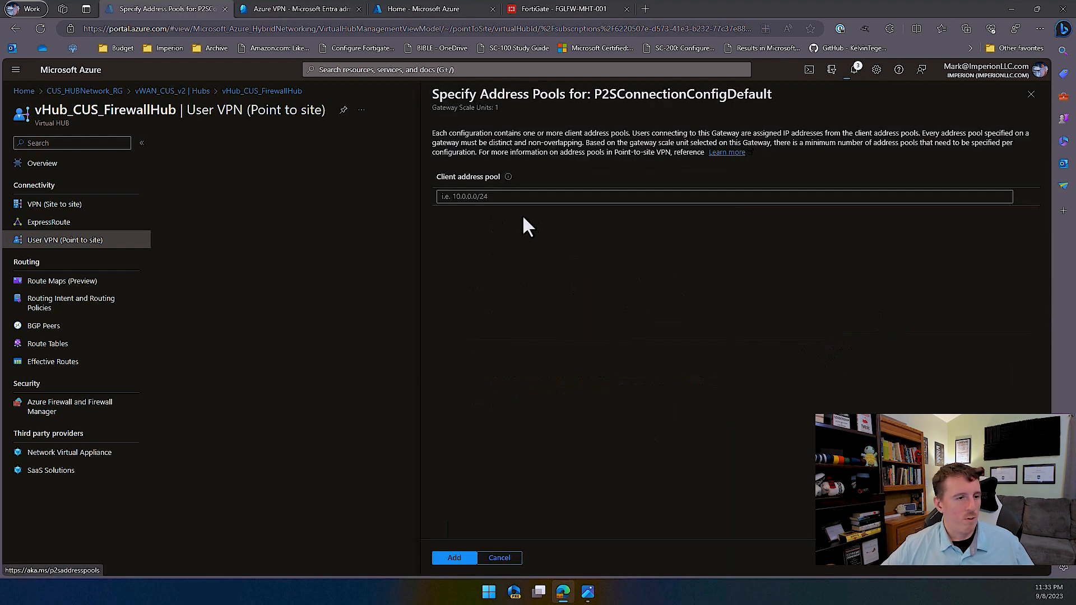
pyautogui.click(587, 591)
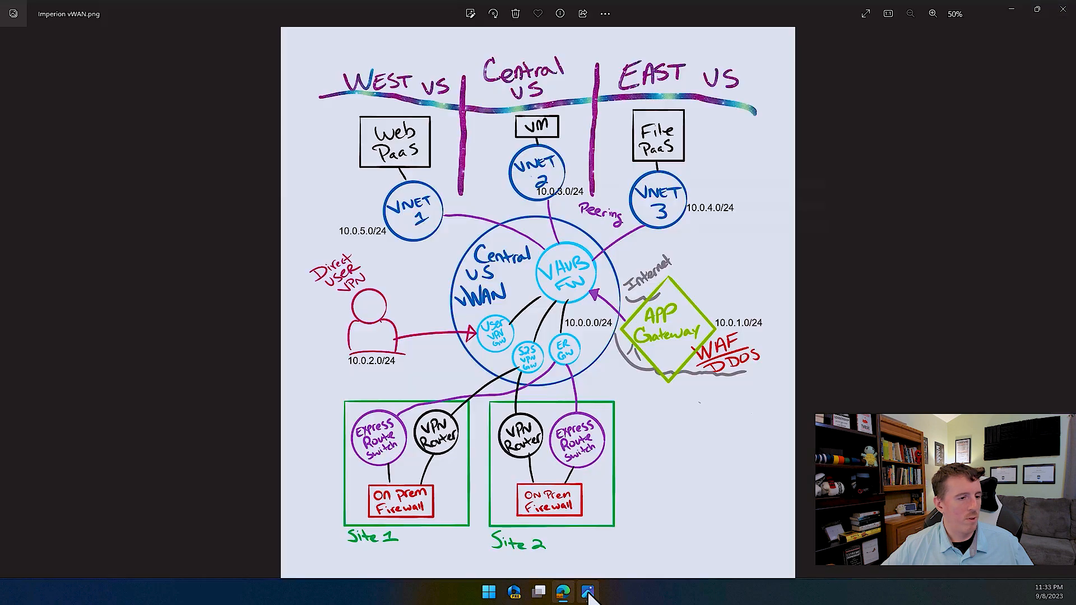
pyautogui.click(587, 594)
pyautogui.click(576, 196)
pyautogui.write('10')
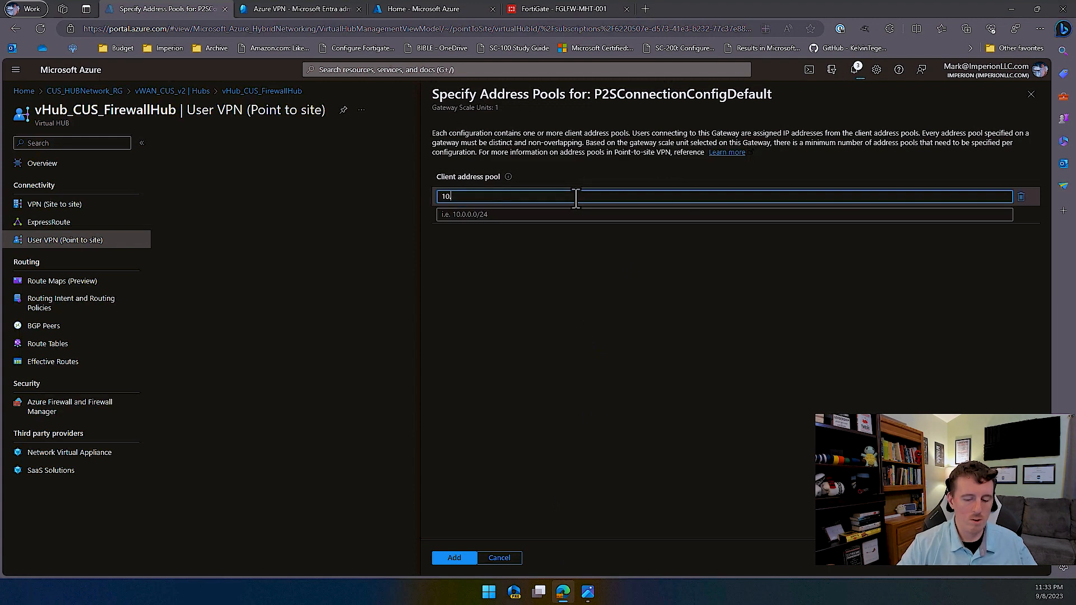
pyautogui.write('.0.2.0/24')
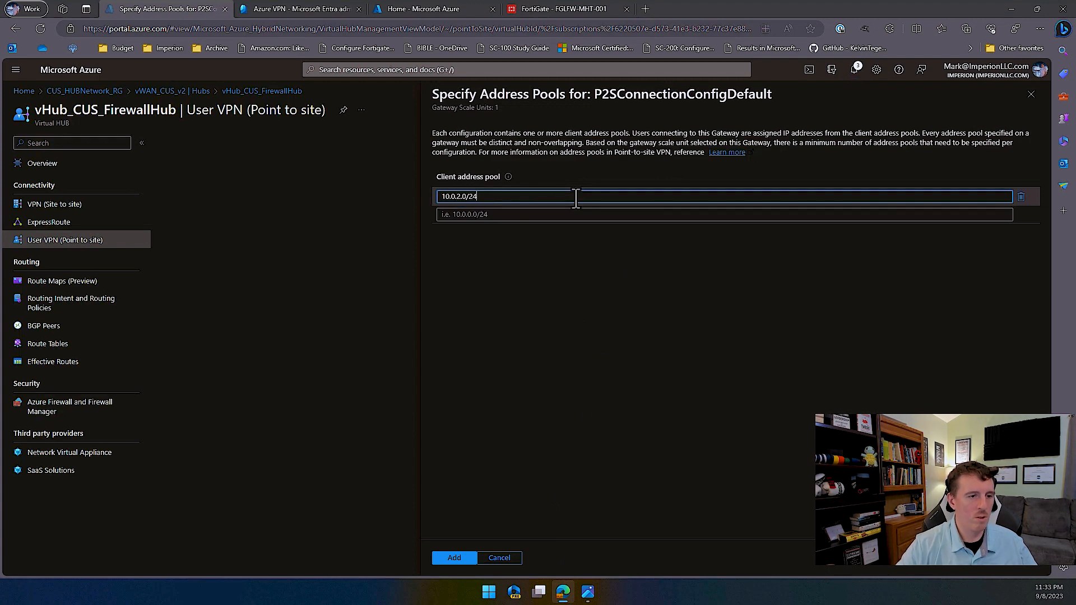
pyautogui.click(455, 558)
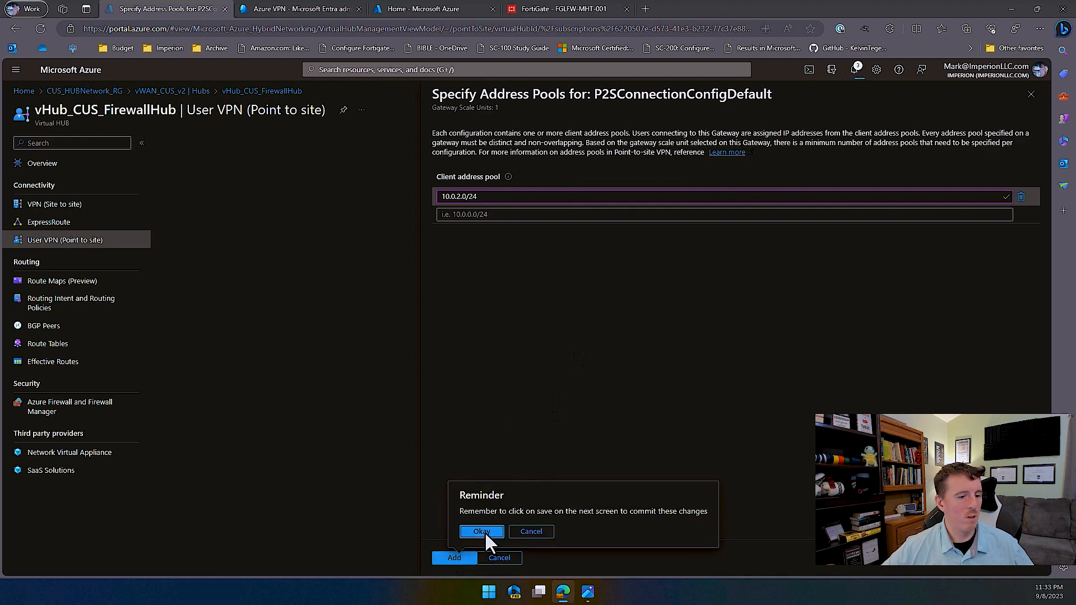
pyautogui.click(482, 531)
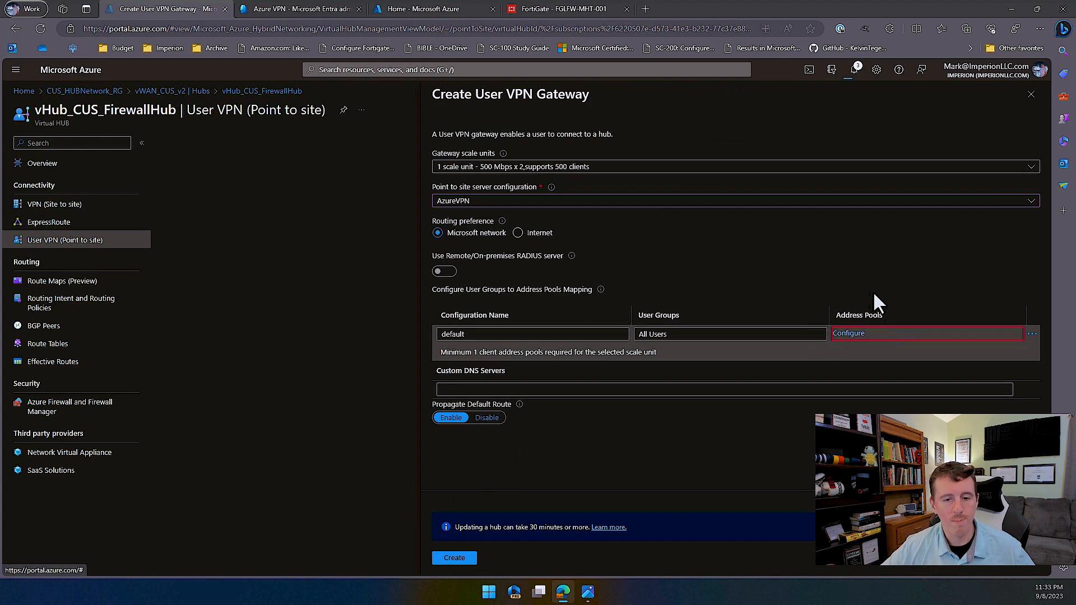
# - Create the User VPN gateway with no custom DNS servers and default route propagation enabled
pyautogui.click(523, 336)
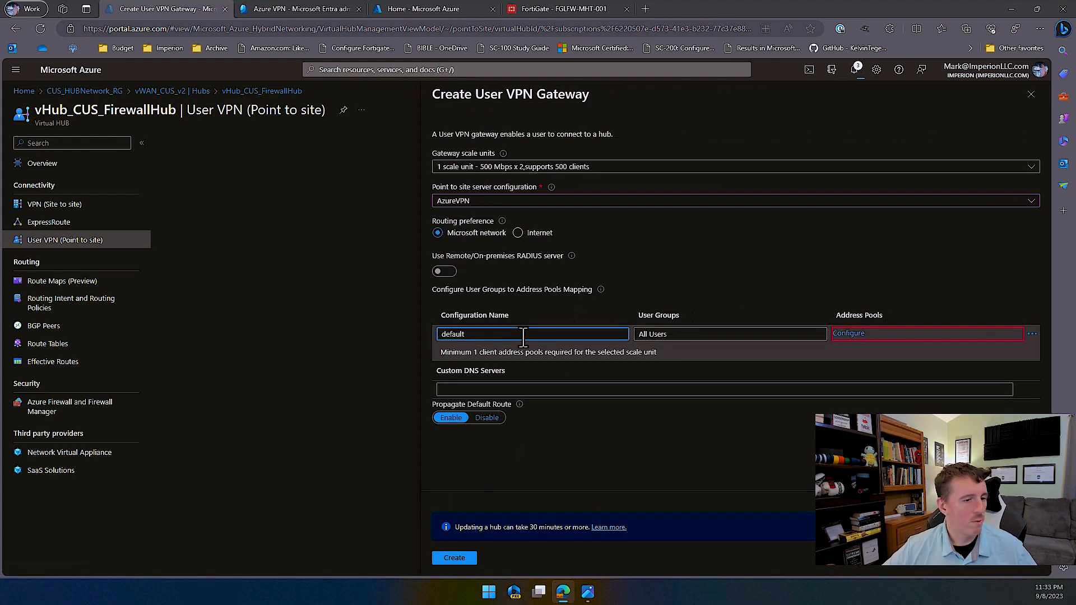
pyautogui.click(462, 390)
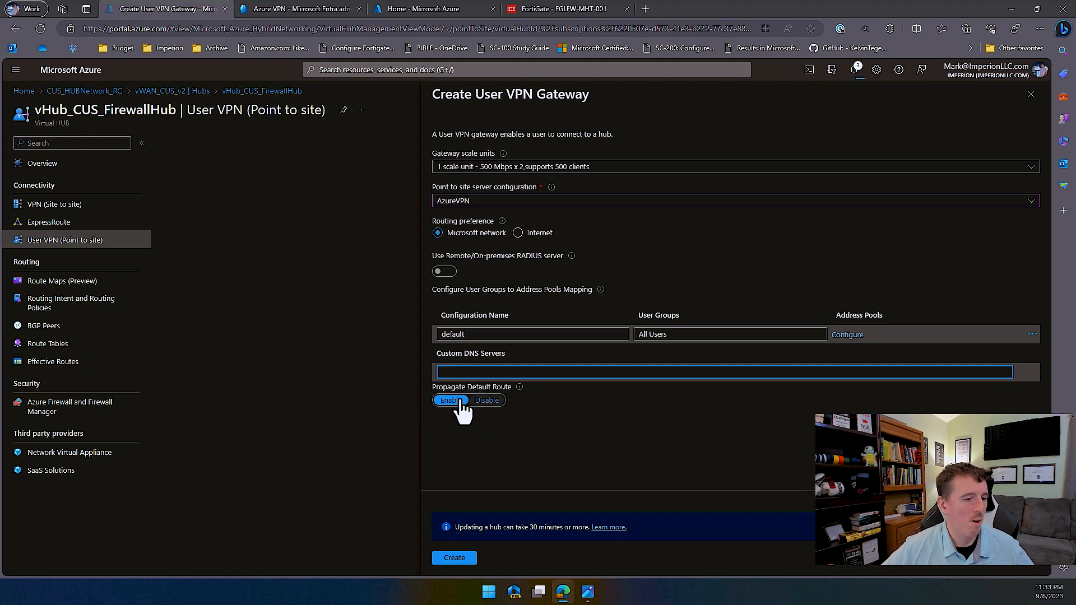
pyautogui.click(455, 560)
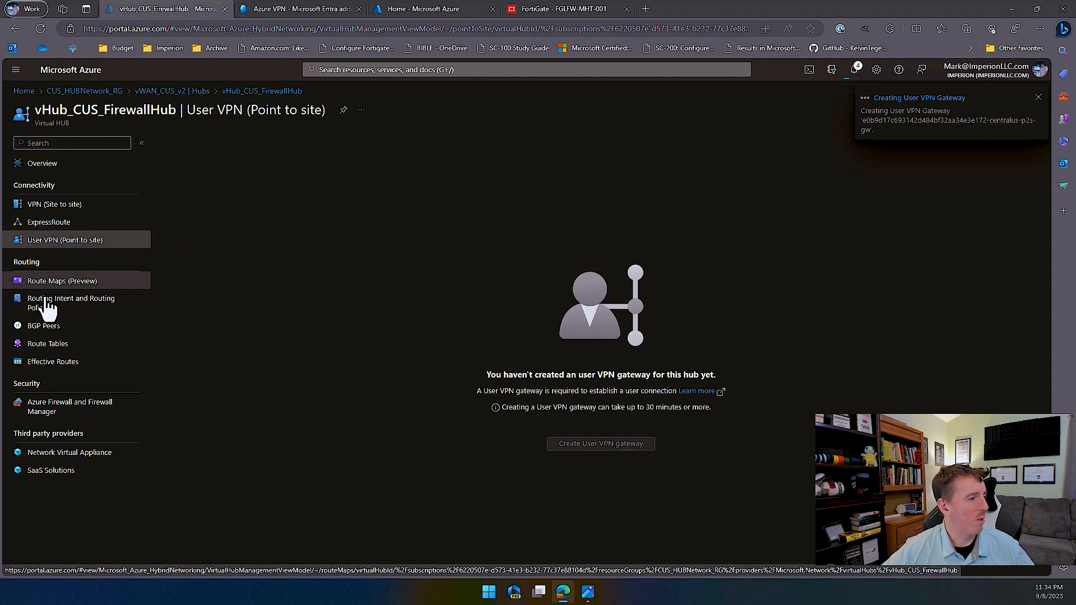
pyautogui.click(48, 168)
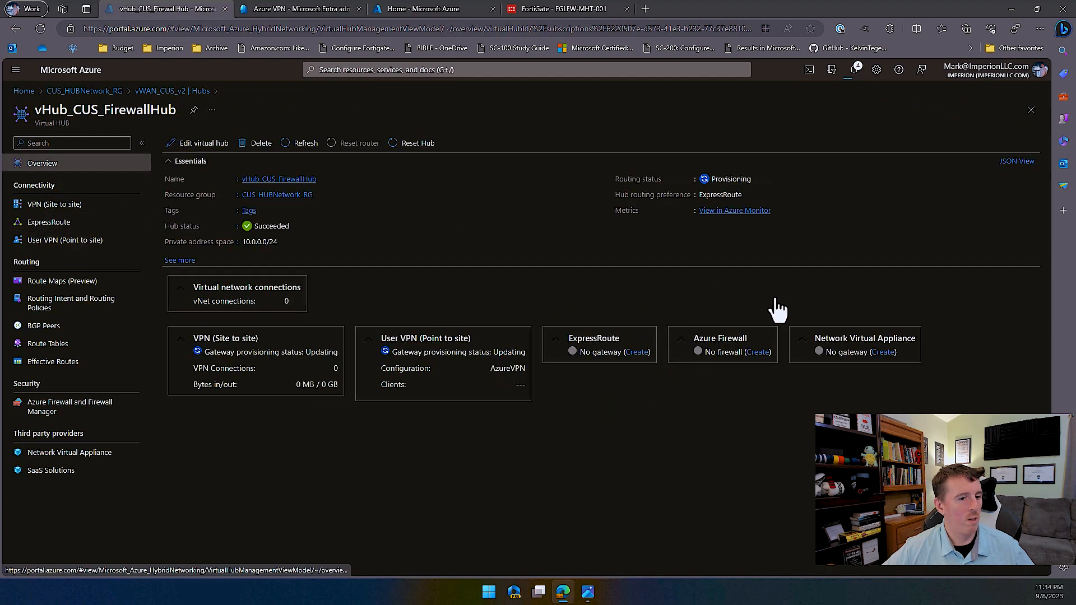
pyautogui.click(758, 354)
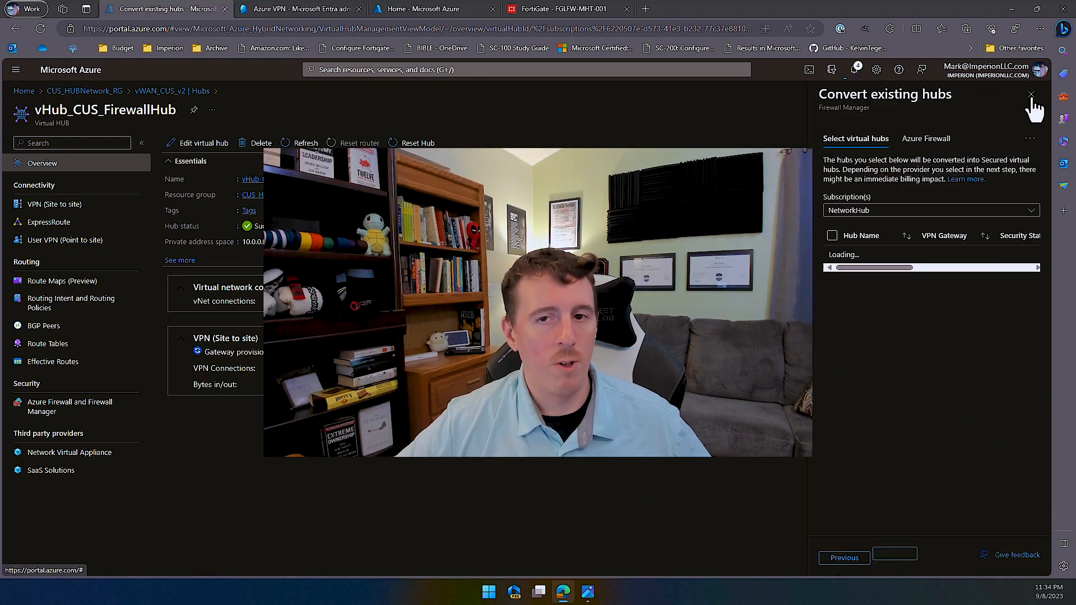
pyautogui.click(1031, 95)
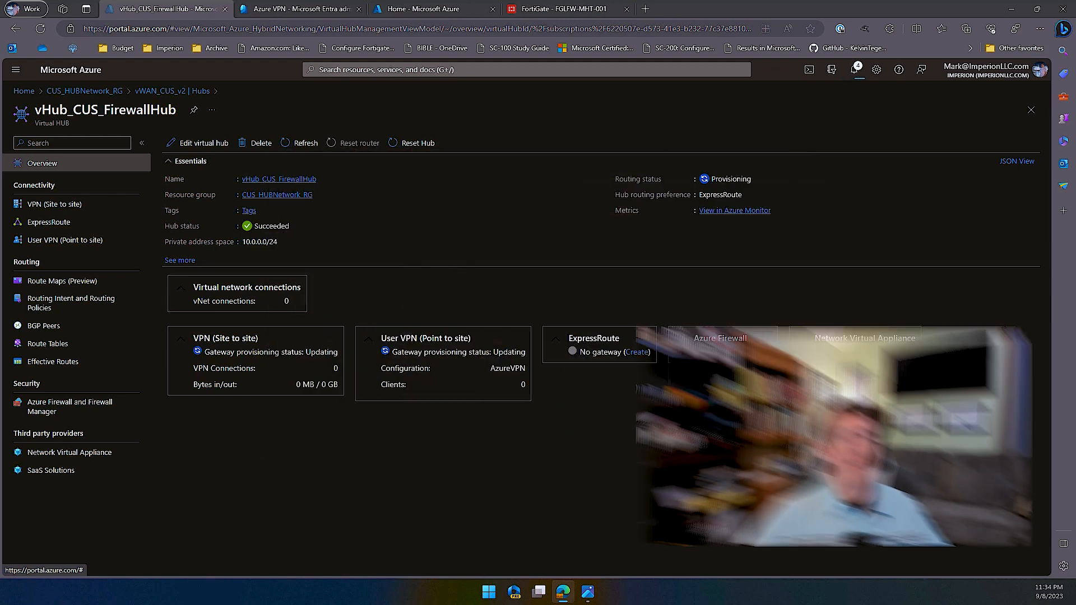
# - Try to convert vHub_CUS_FirewallHub to a secured hub with a Premium-tier Azure Firewall, check the firewall policy subscriptions, and discard the edits
pyautogui.click(761, 353)
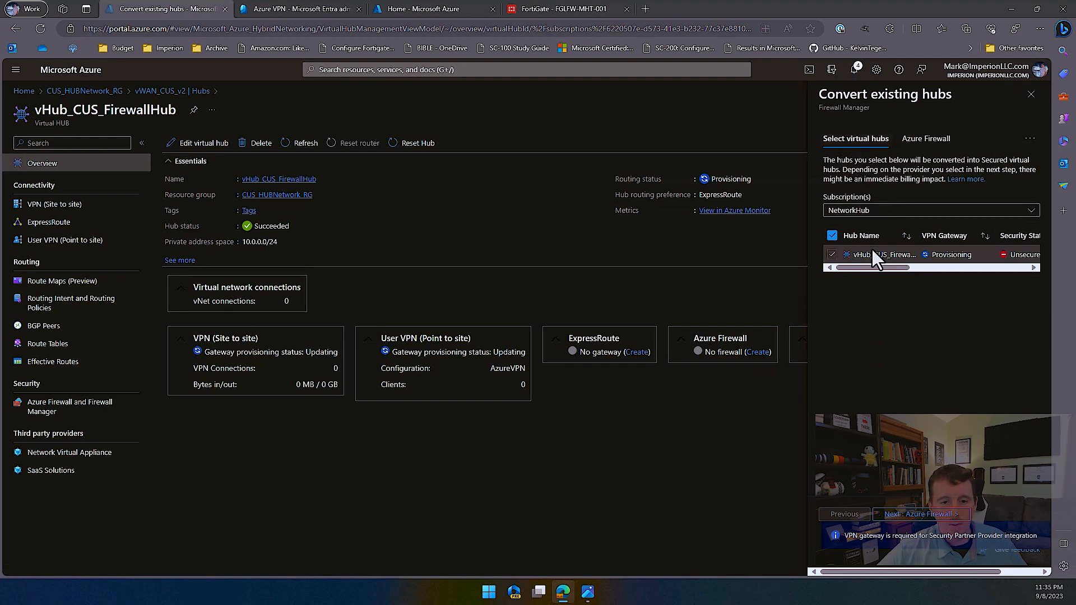
pyautogui.moveTo(862, 266); pyautogui.dragTo(839, 268)
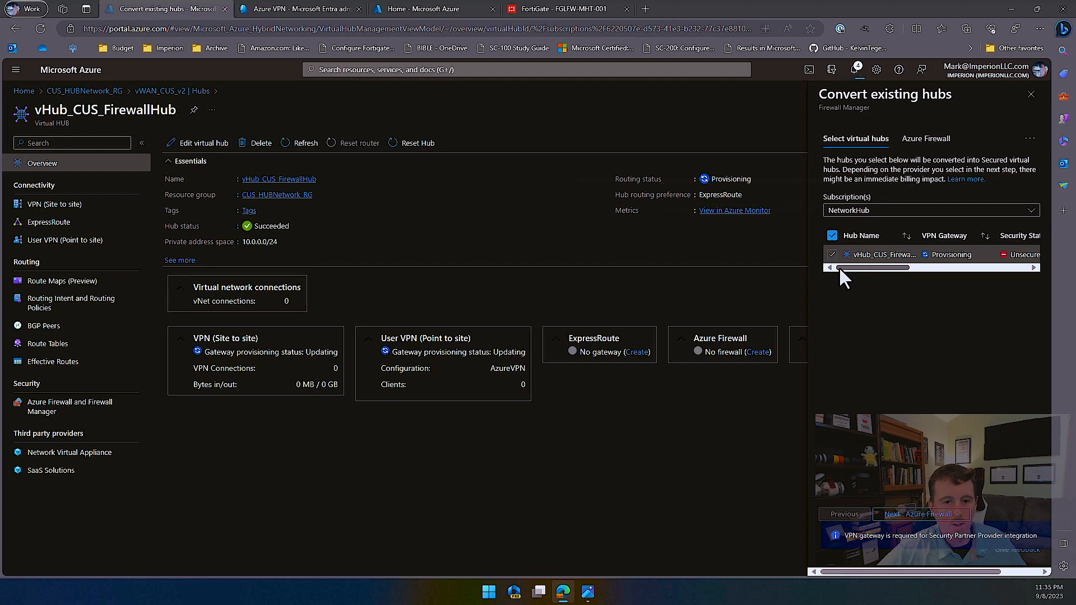
pyautogui.click(917, 514)
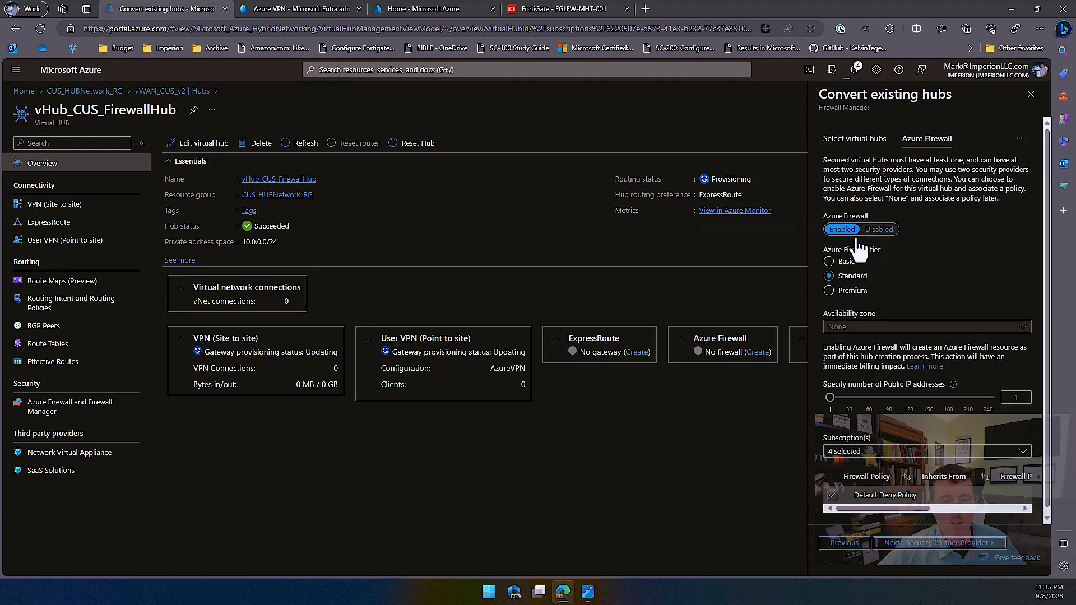
pyautogui.click(844, 290)
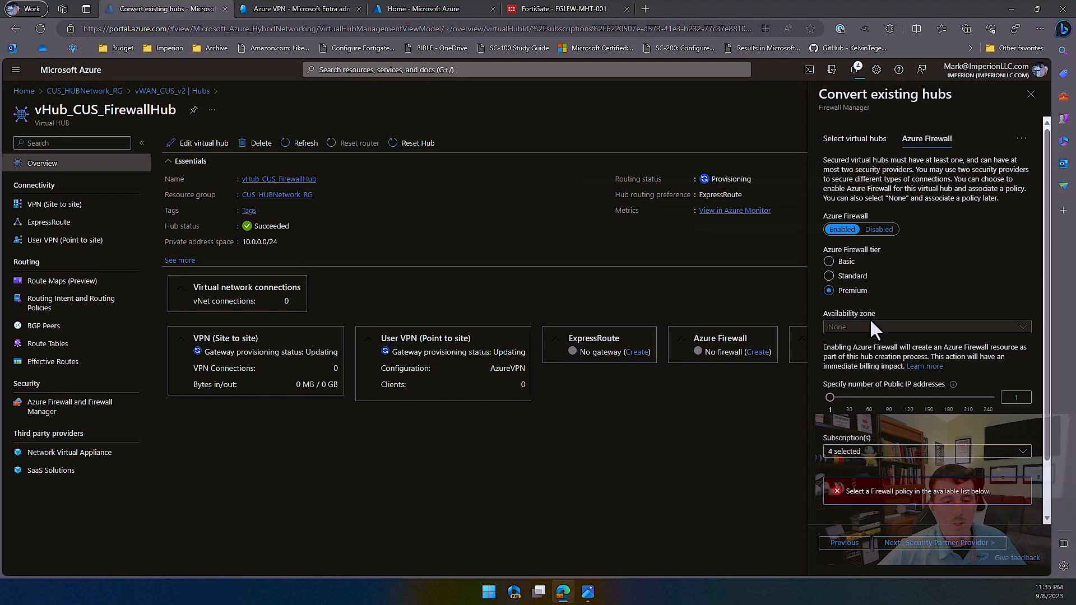
pyautogui.scroll(-1, 856, 327)
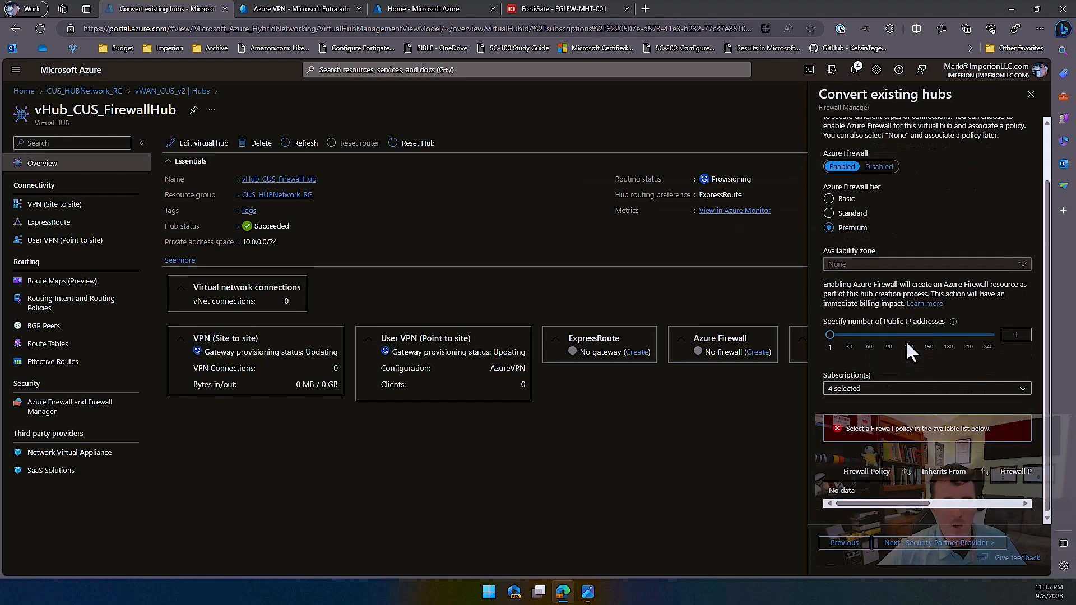
pyautogui.click(848, 390)
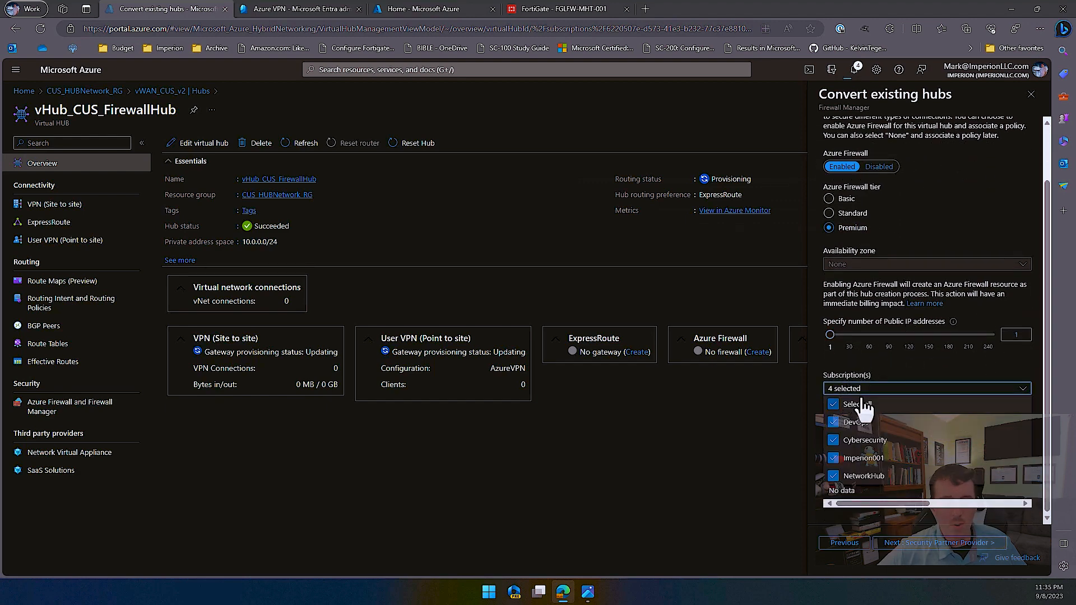
pyautogui.click(885, 366)
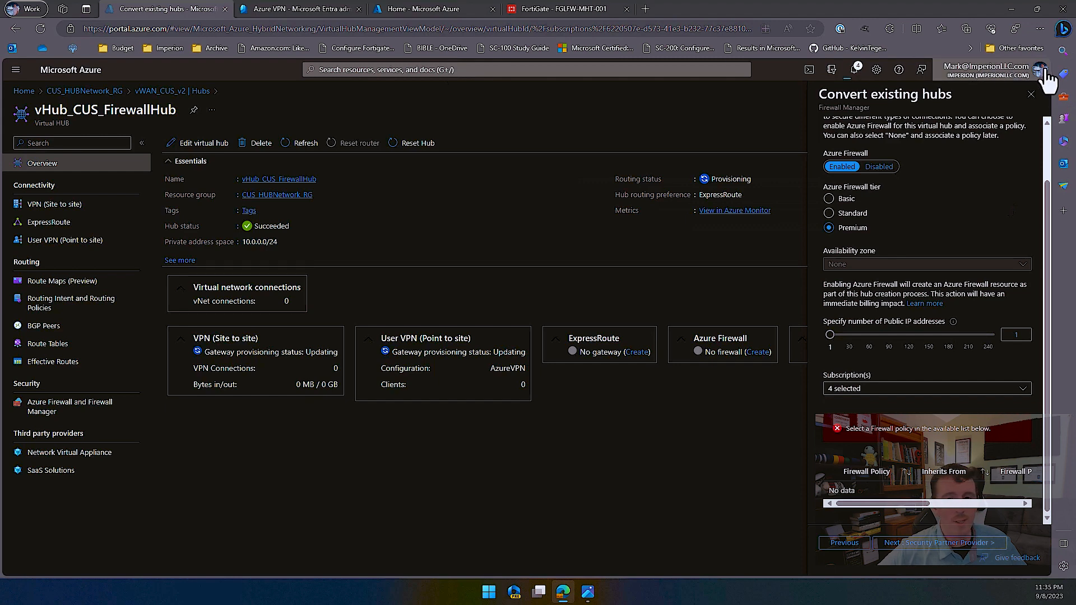
pyautogui.click(1032, 102)
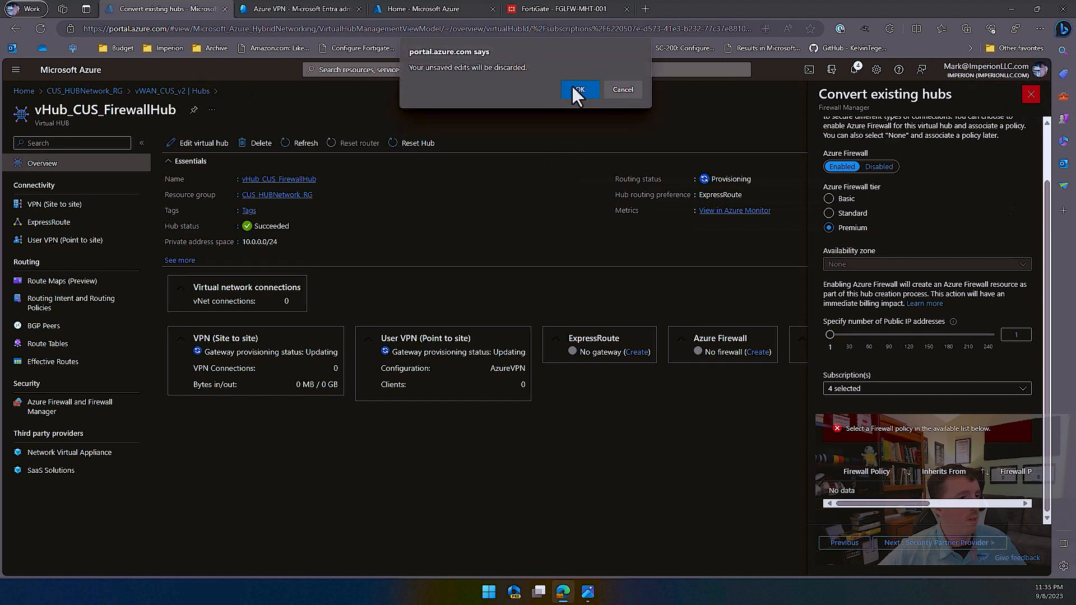
pyautogui.click(577, 88)
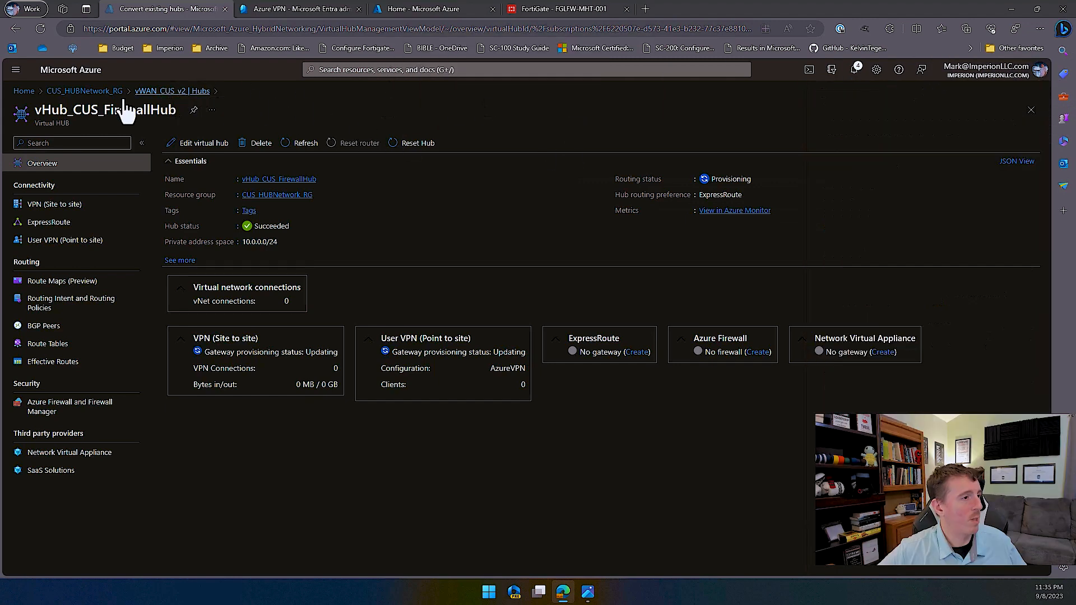
# - Start creating a firewall policy from the Marketplace for the CUS_HUBNetwork_RG resource group
pyautogui.click(111, 93)
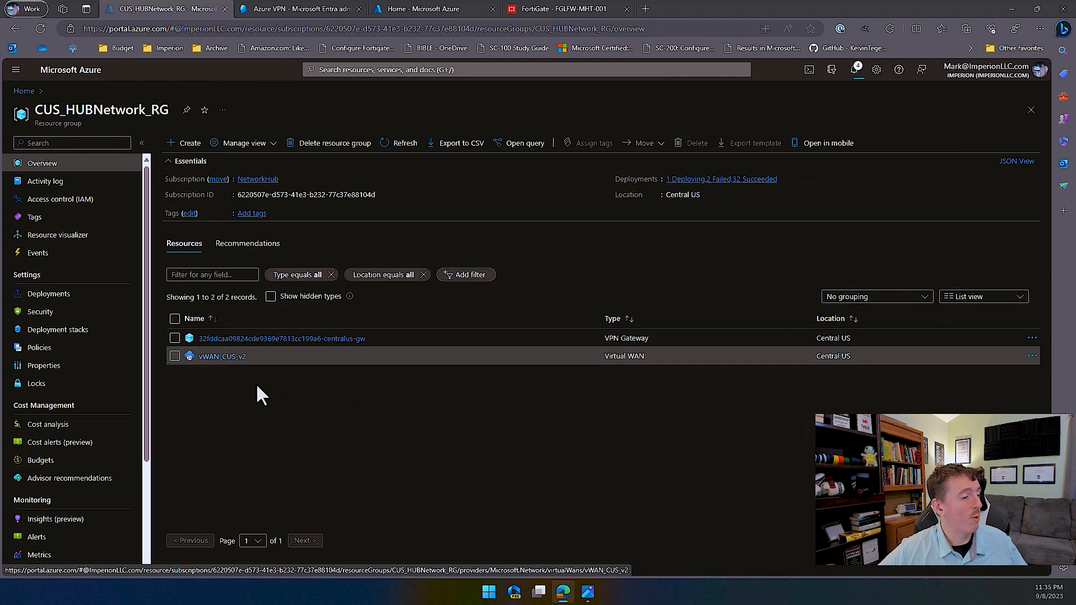
pyautogui.click(190, 143)
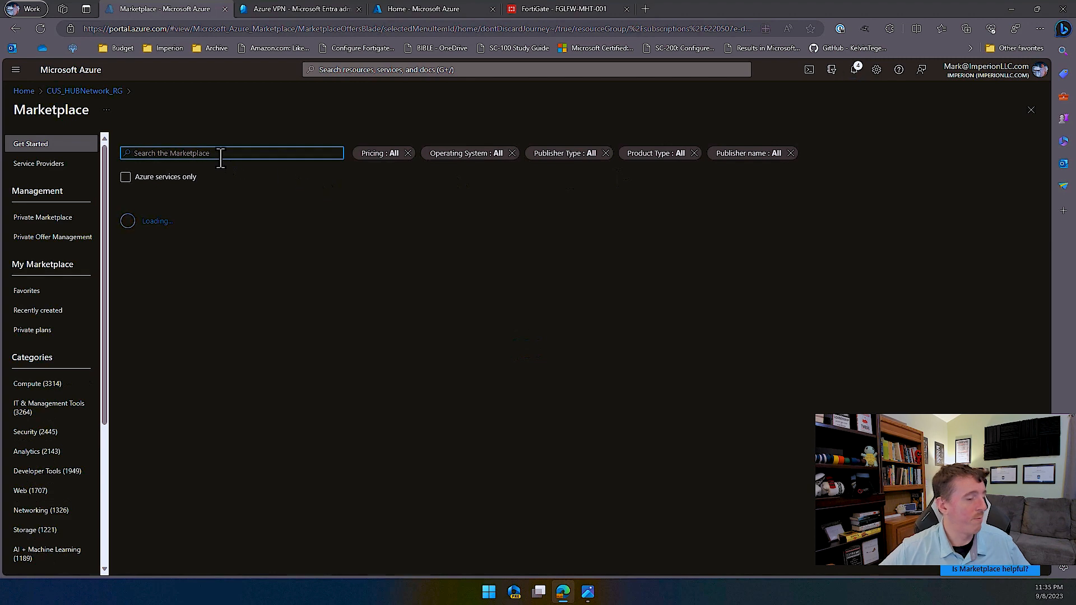
pyautogui.write('firewall policy')
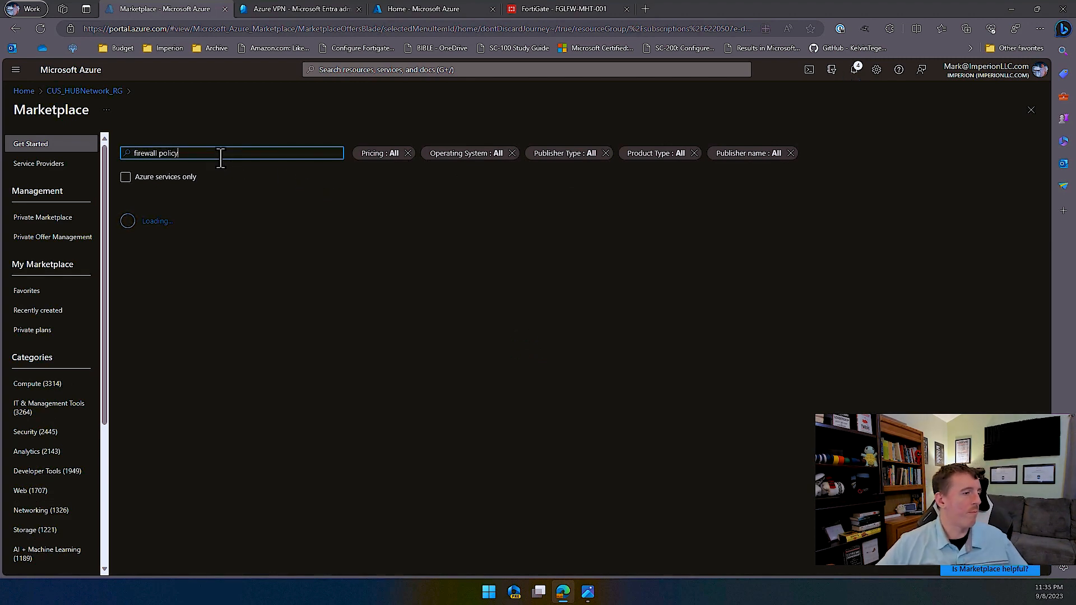
pyautogui.press('Return')
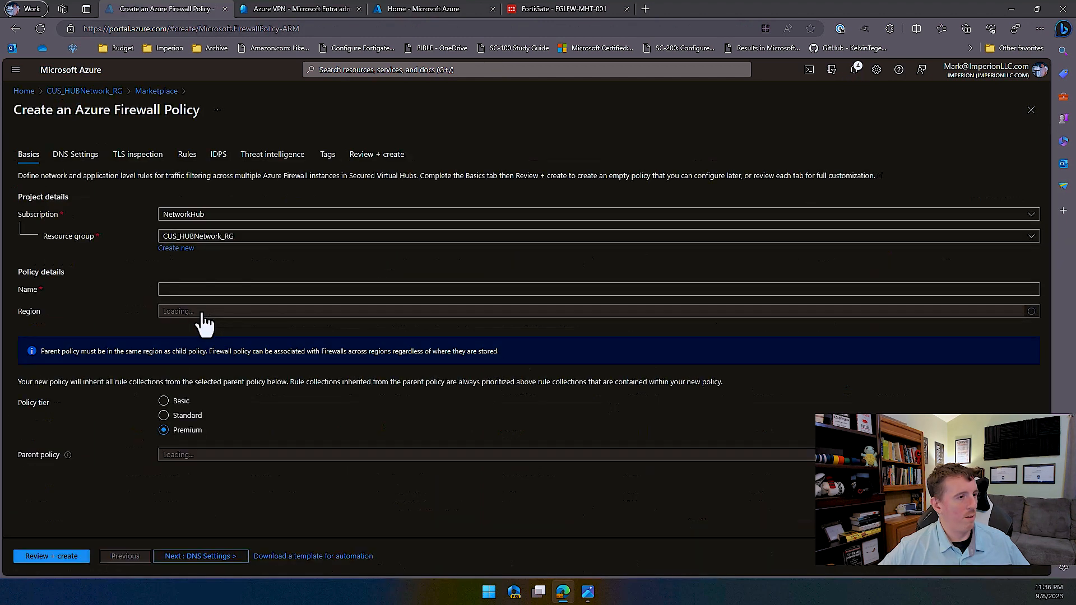
# - Name the Premium-tier policy vWAN_CUS_FirewallPolicy in Central US, with DNS settings and TLS inspection disabled
pyautogui.click(182, 288)
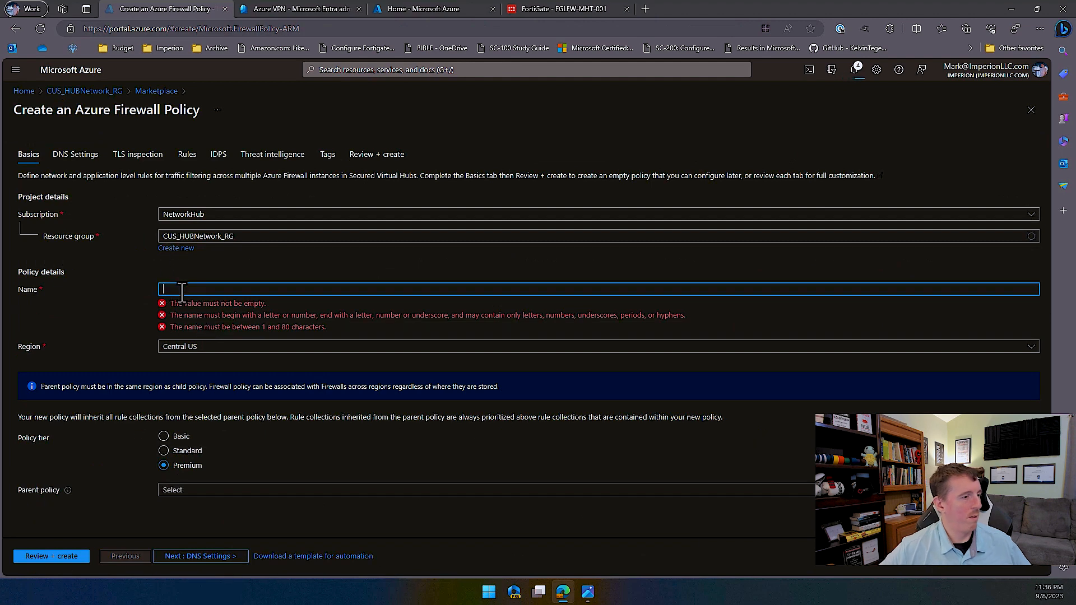
pyautogui.write('Azu')
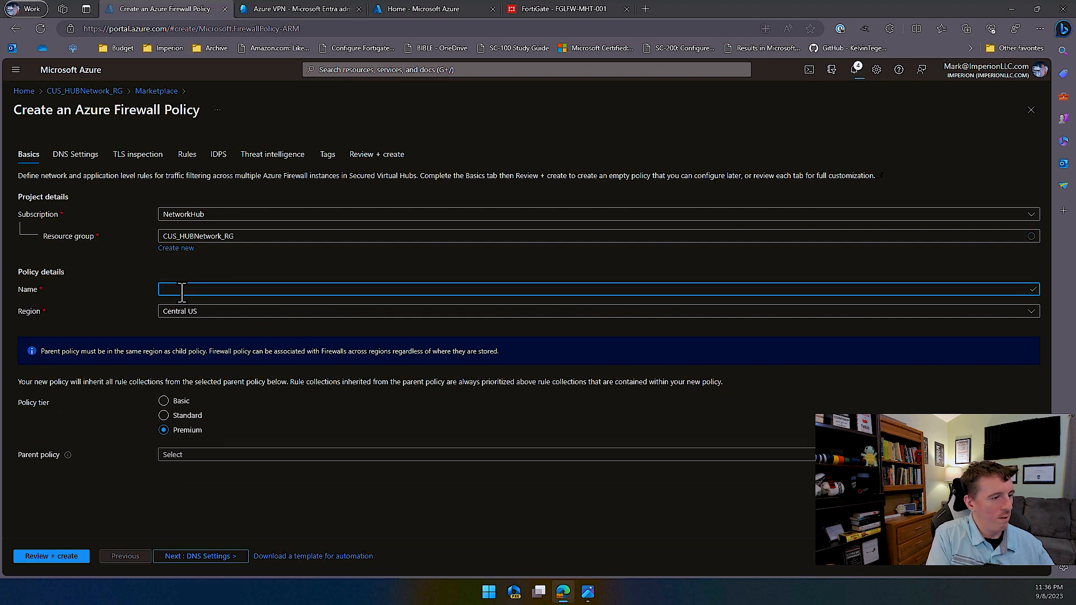
pyautogui.write('vWAN')
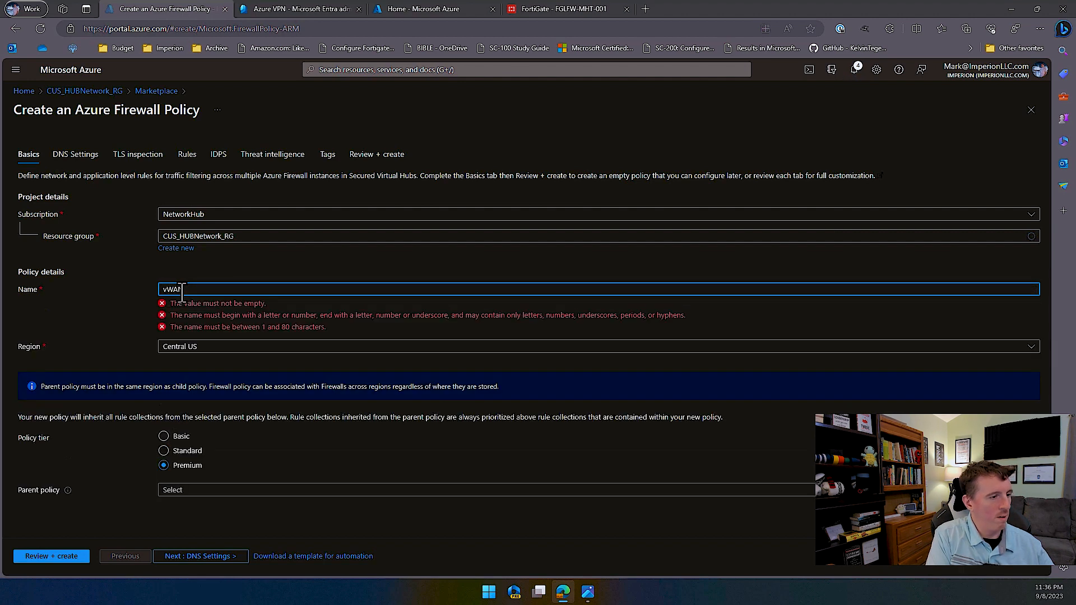
pyautogui.write('_CUS_Firew')
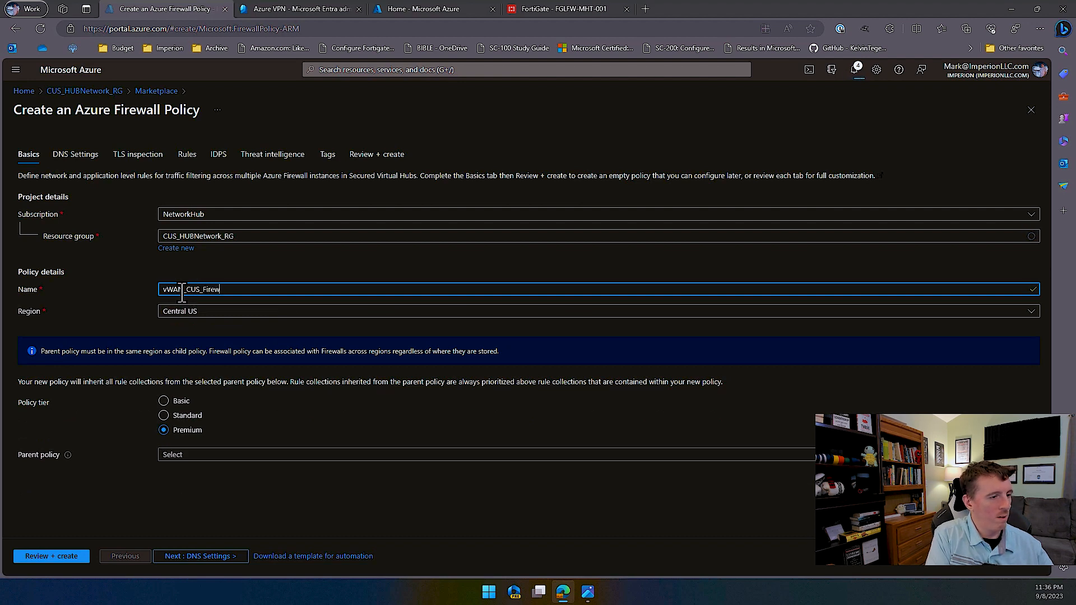
pyautogui.write('allPolicy')
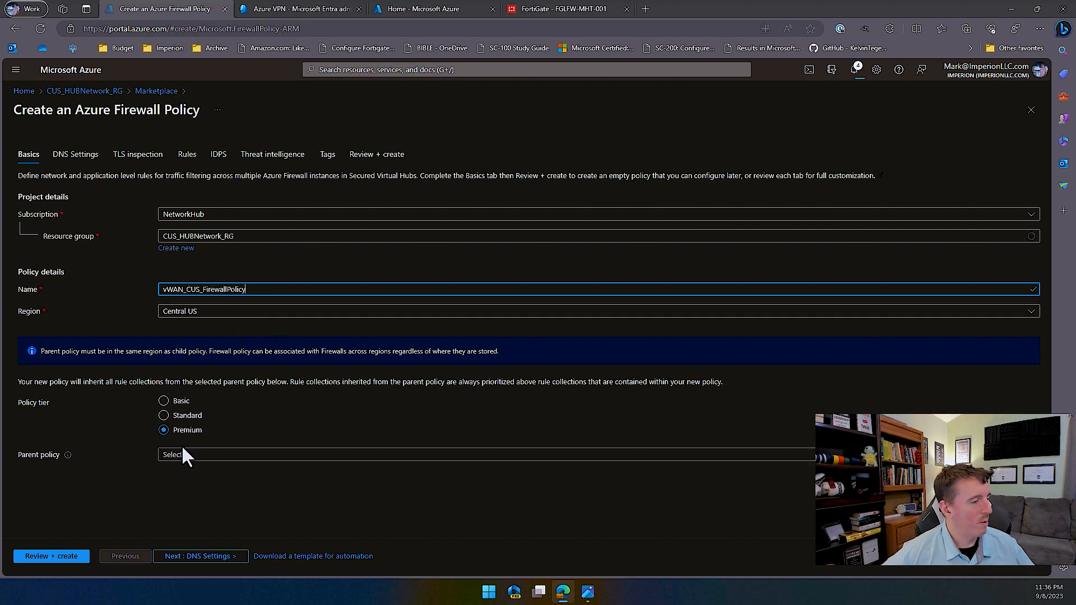
pyautogui.click(196, 559)
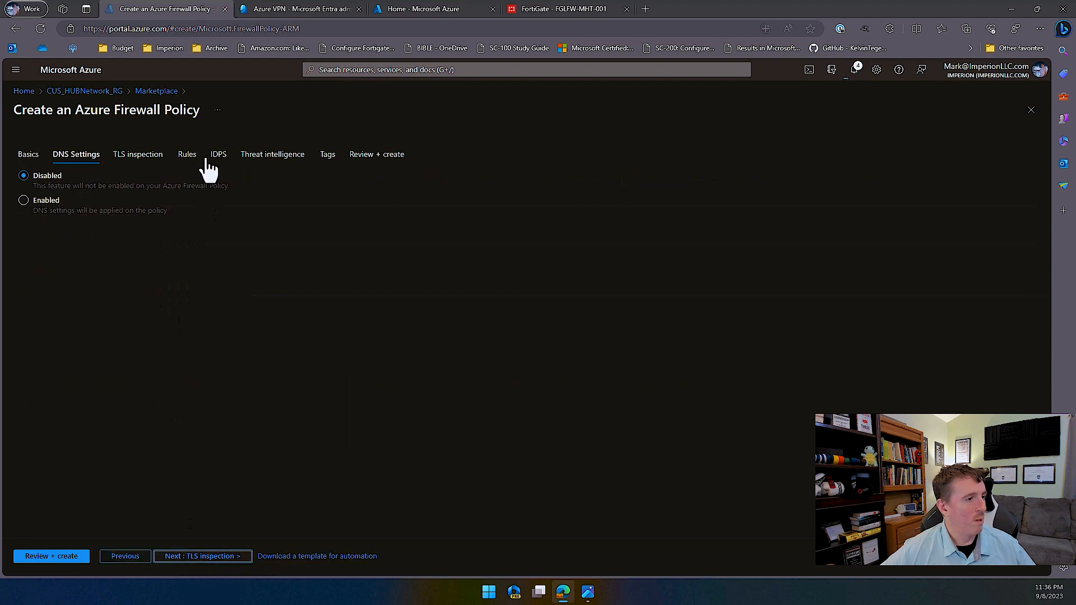
pyautogui.click(138, 154)
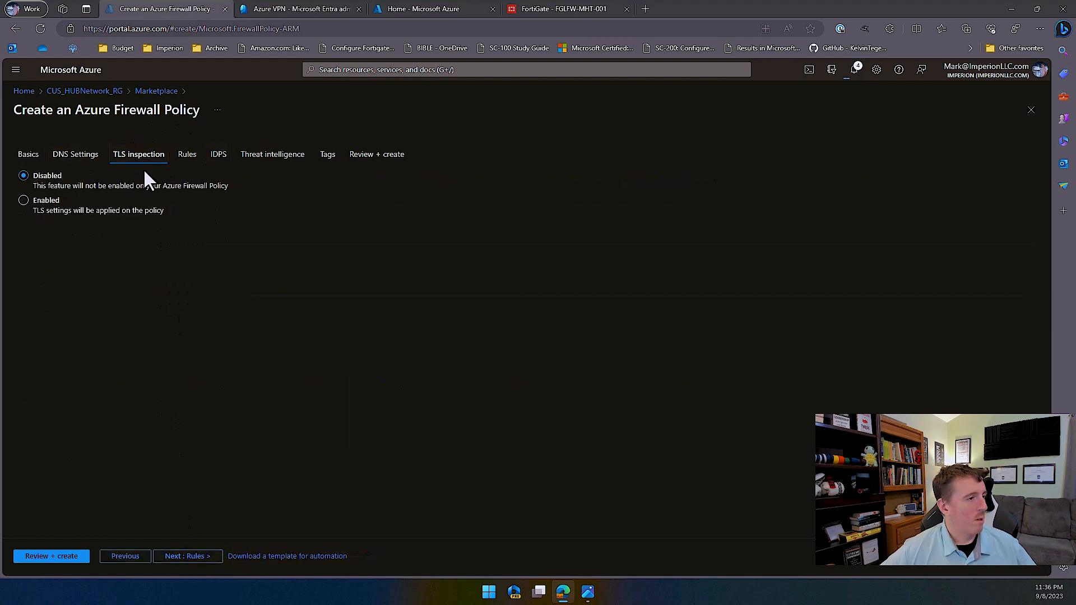
# - Start a Network rule collection named DefaultRules with priority 1000 and the Allow action
pyautogui.click(194, 159)
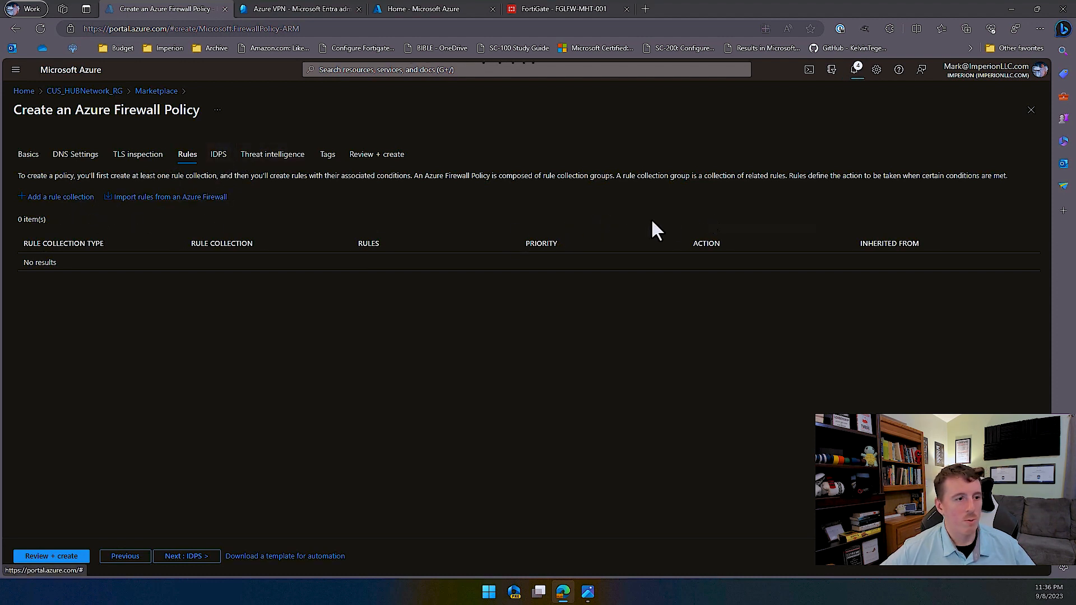
pyautogui.click(56, 197)
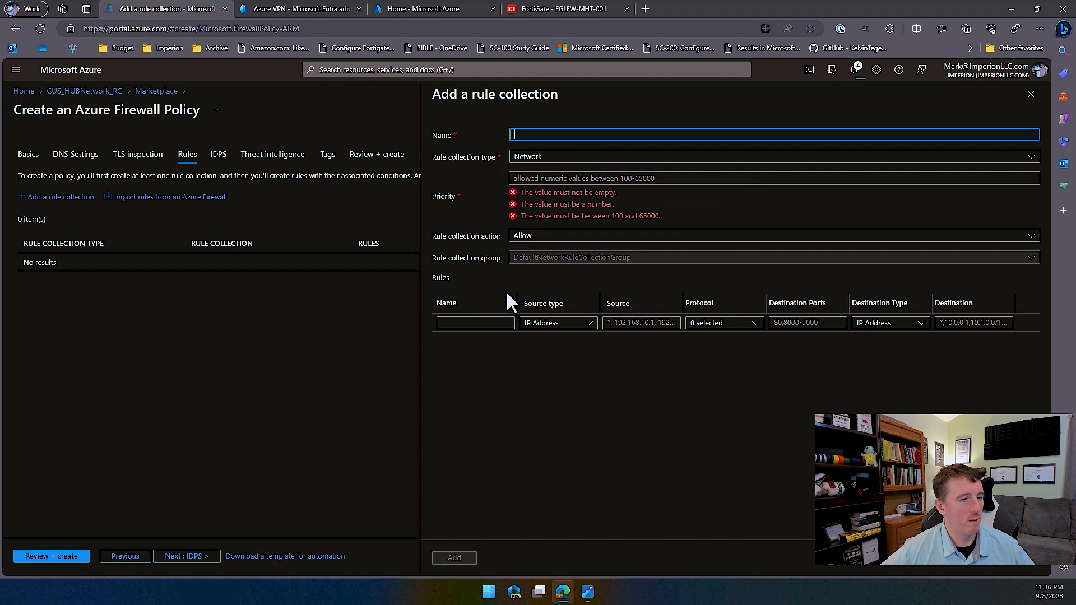
pyautogui.write('DefaultRules')
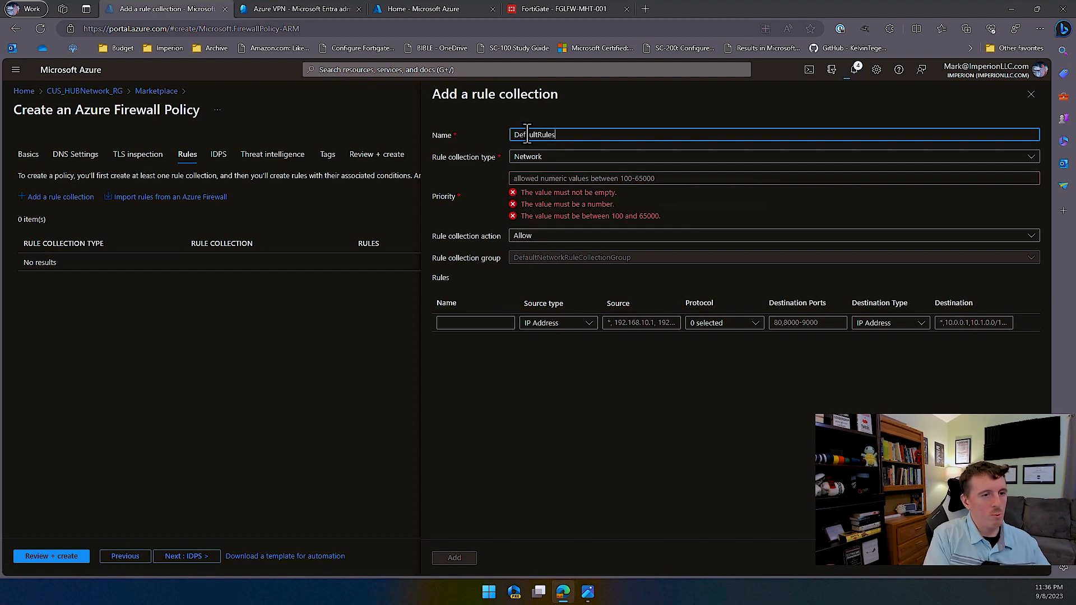
pyautogui.click(545, 177)
pyautogui.write('1000')
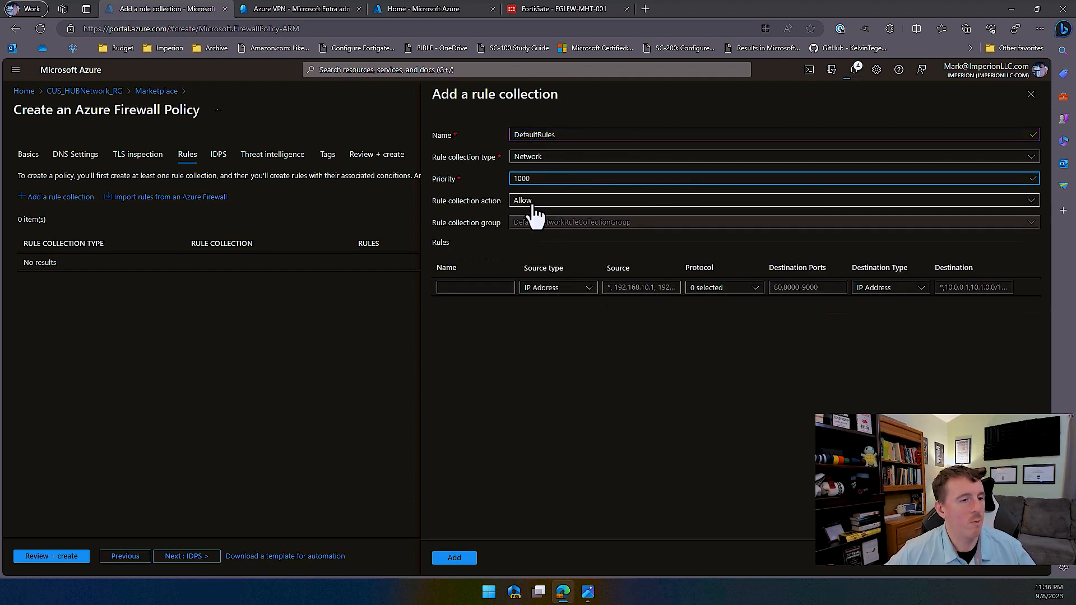
# - Define an AllowAll rule with source *, protocol Any, destination ports * and destination *, and add the rule collection to the policy
pyautogui.click(474, 288)
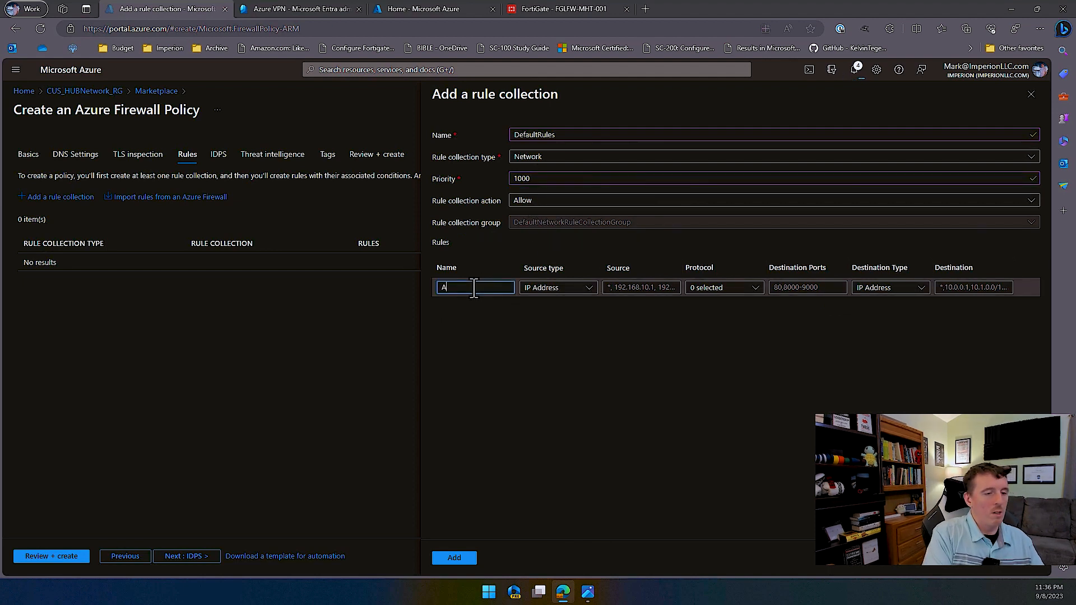
pyautogui.write('AllowAll')
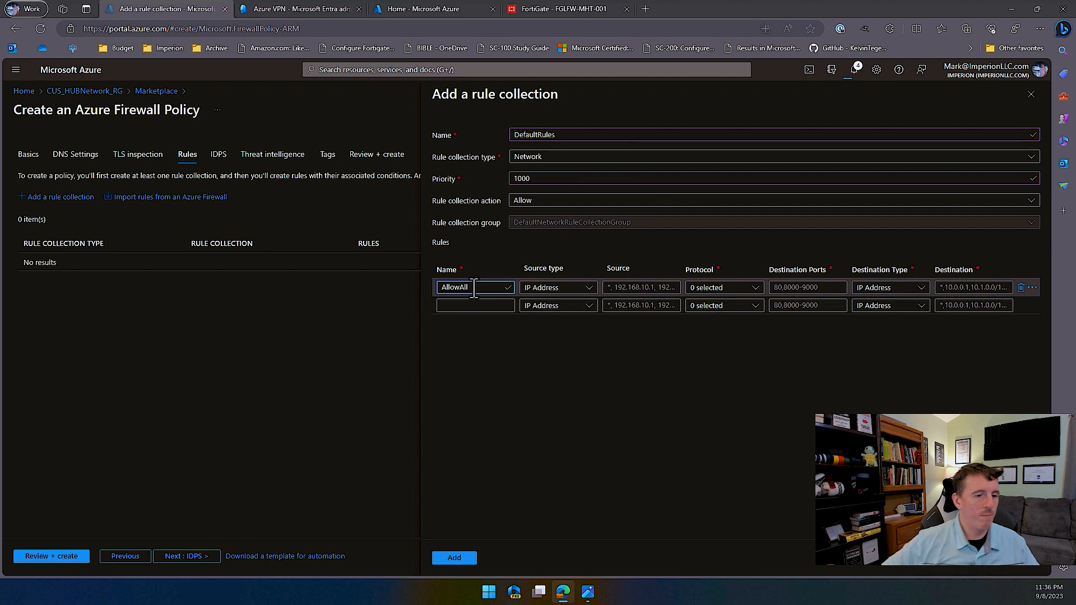
pyautogui.click(626, 287)
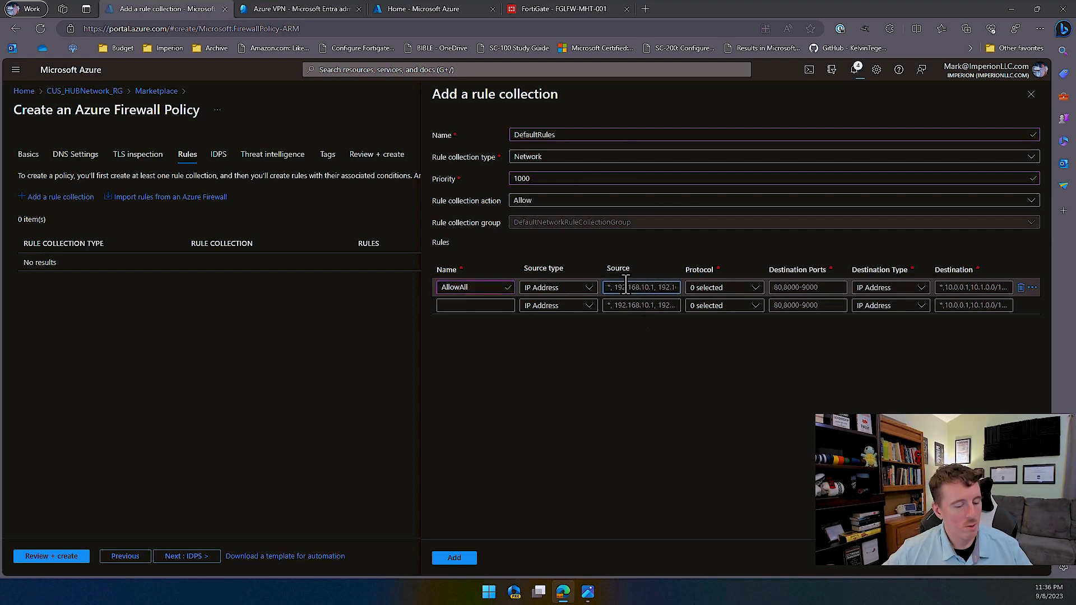
pyautogui.write('*')
pyautogui.click(726, 289)
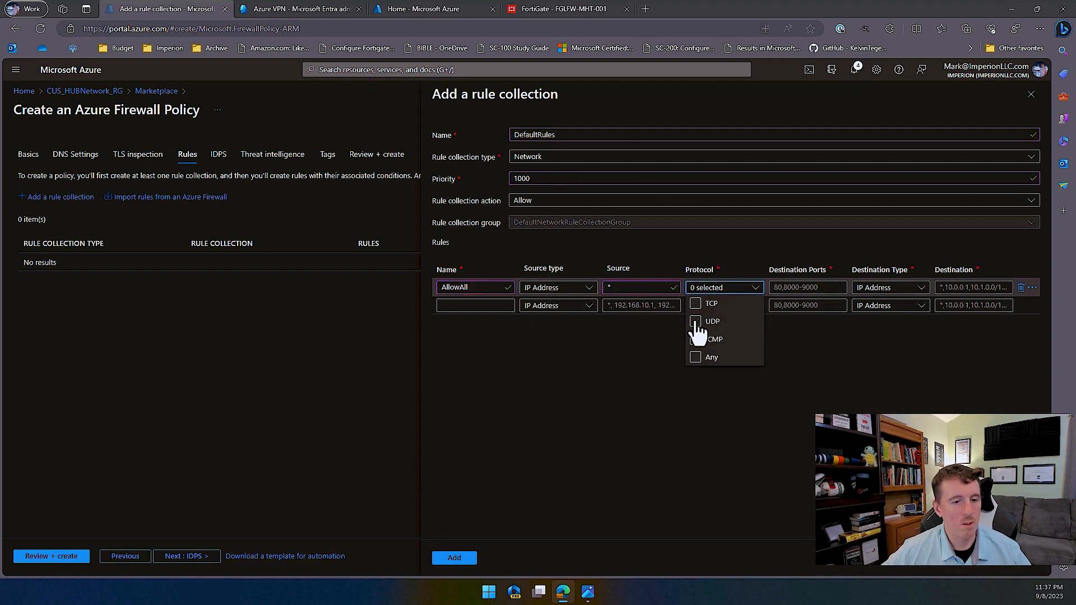
pyautogui.click(696, 357)
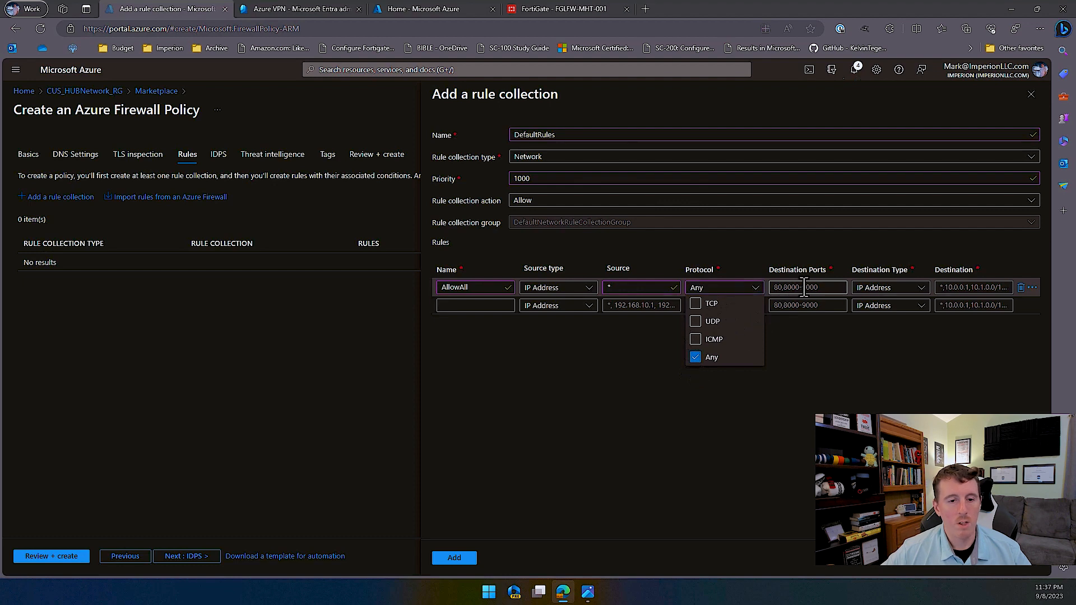
pyautogui.click(804, 287)
pyautogui.write('*')
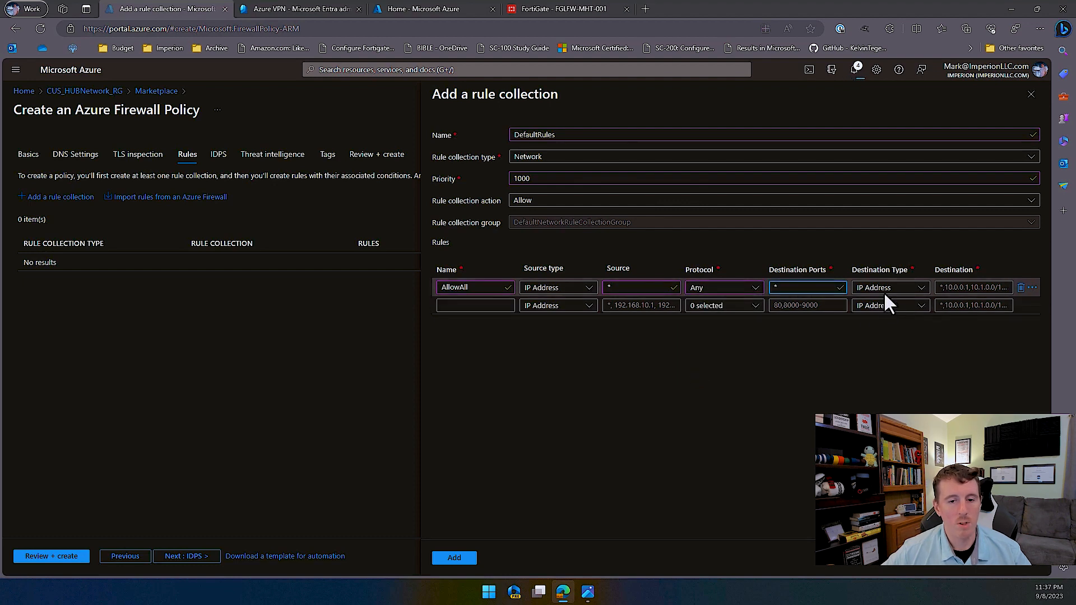
pyautogui.click(974, 289)
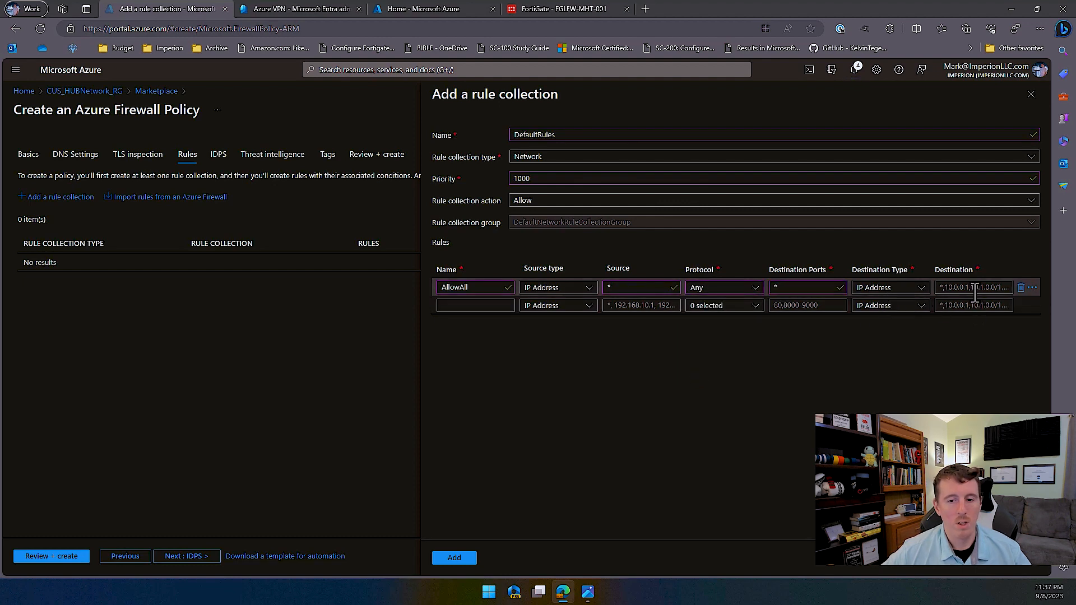
pyautogui.write('*')
pyautogui.click(449, 561)
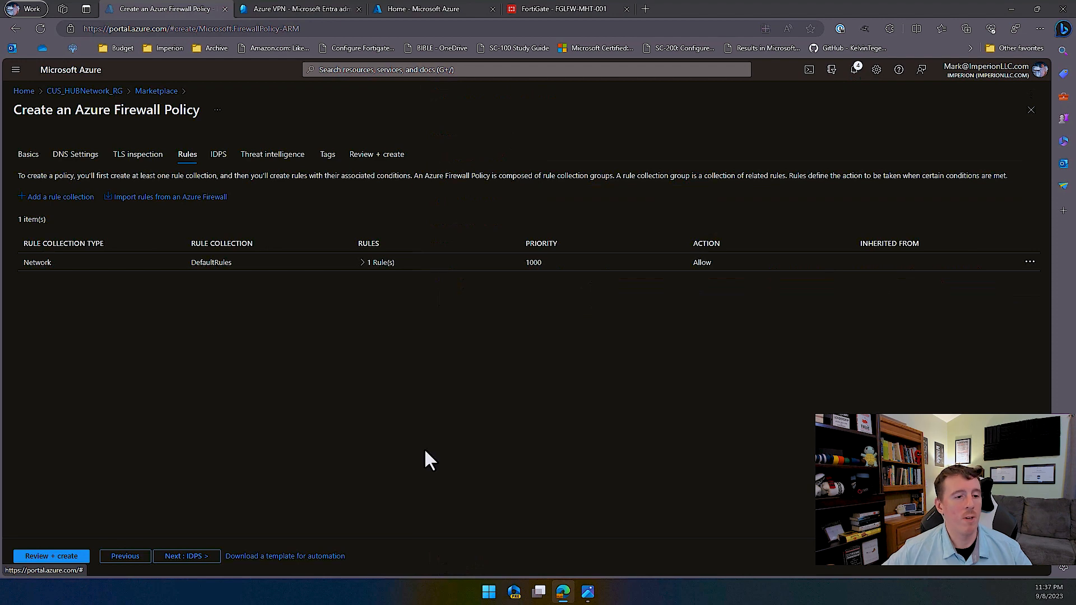
# - Create the firewall policy with IDPS disabled, threat intelligence mode Alert Only and no tags
pyautogui.click(183, 558)
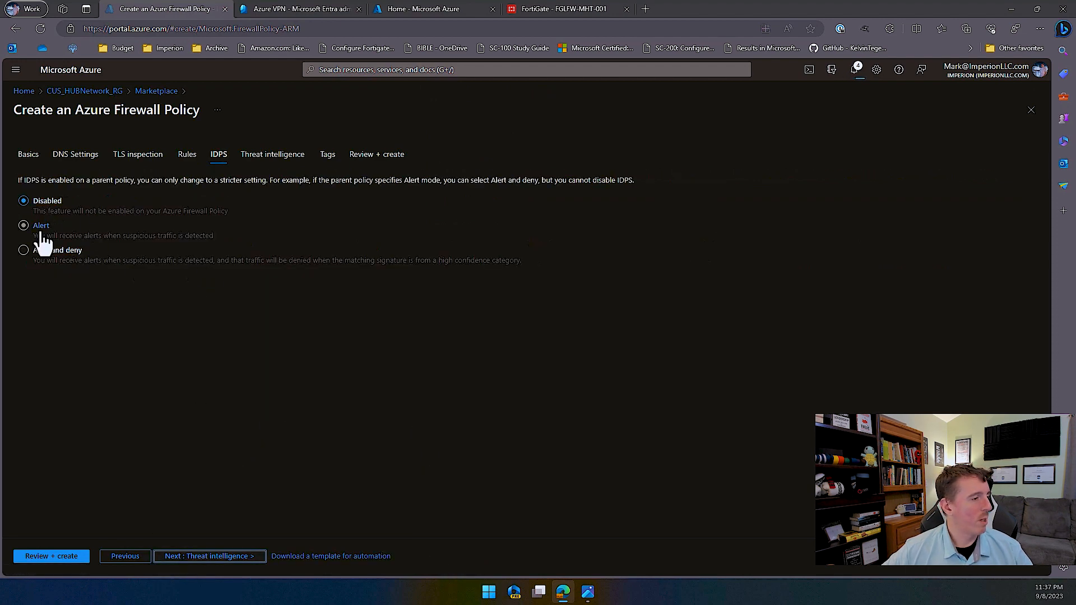
pyautogui.click(232, 557)
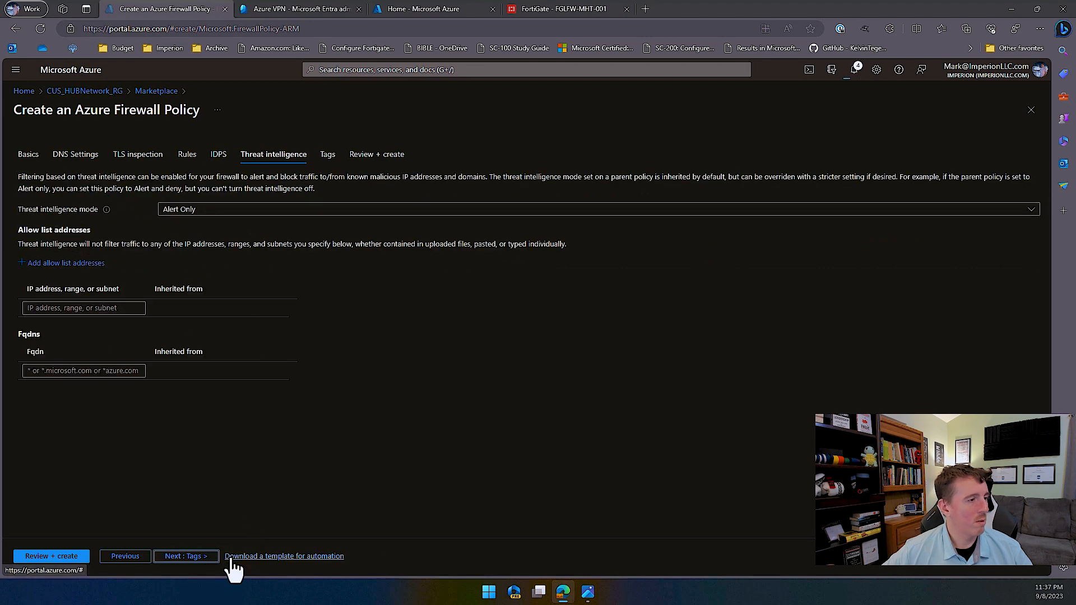
pyautogui.click(196, 212)
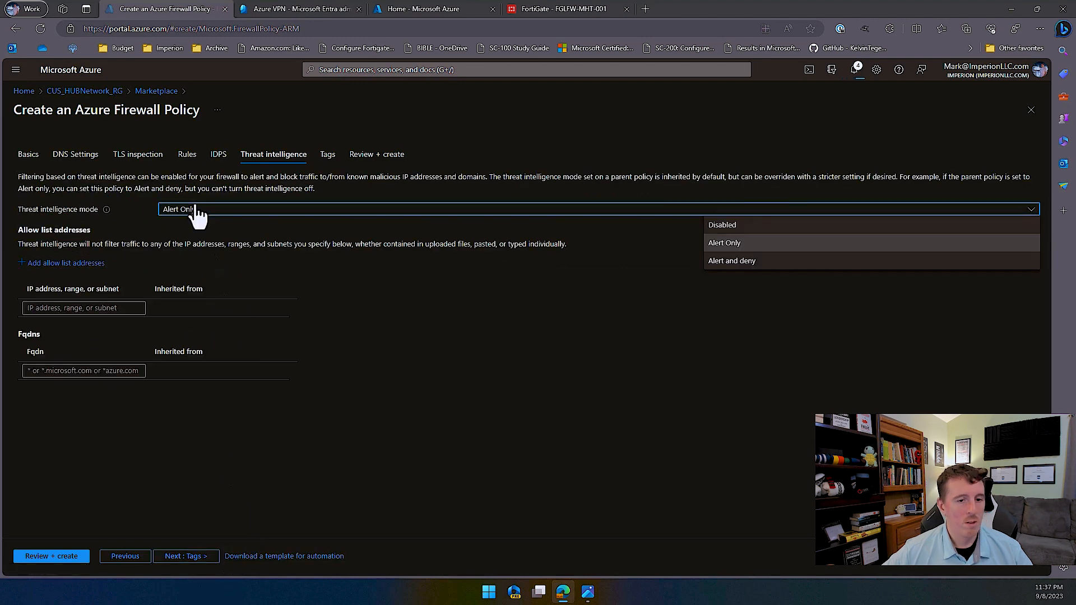
pyautogui.click(389, 367)
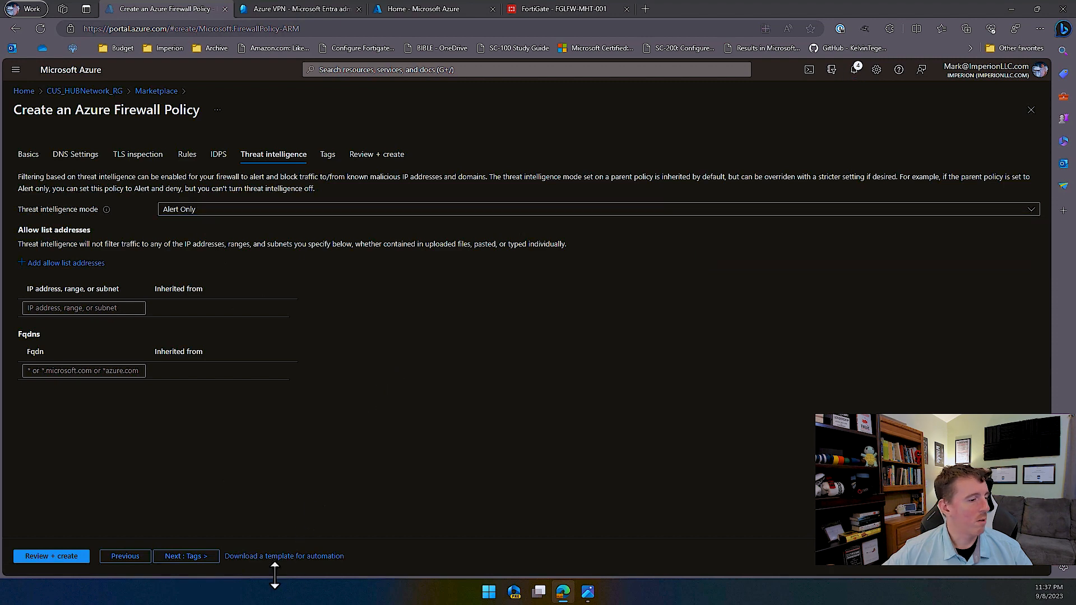
pyautogui.click(190, 557)
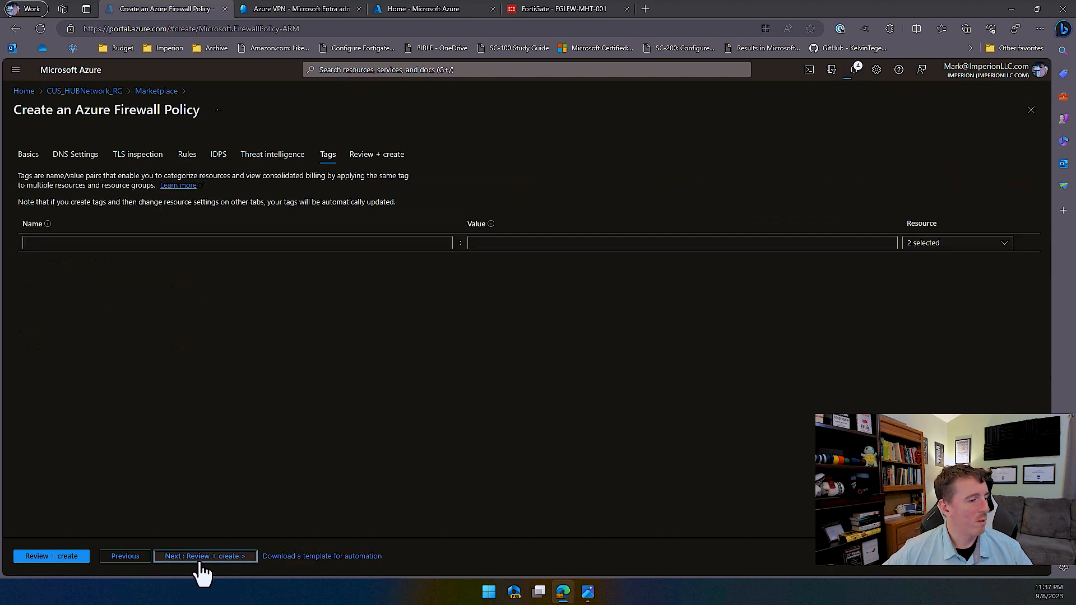
pyautogui.click(201, 560)
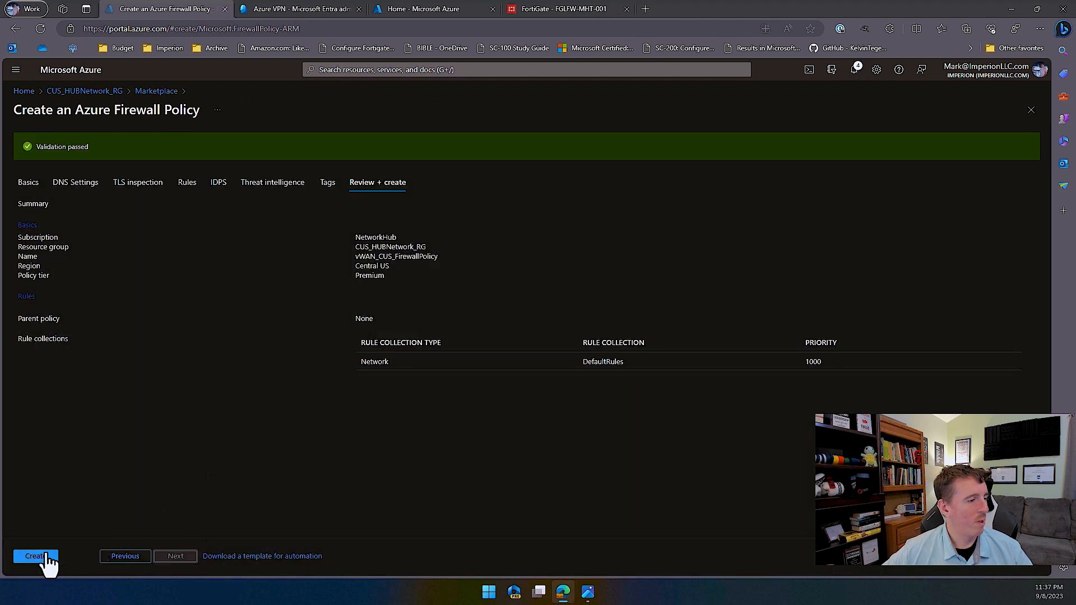
pyautogui.click(34, 556)
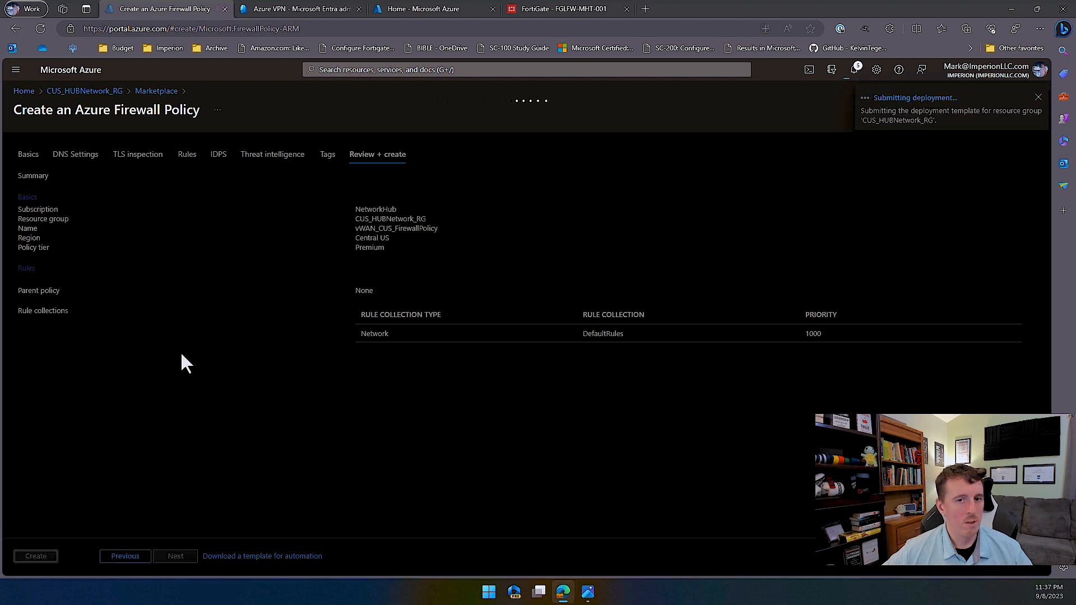
# - Return to vHub_CUS_FirewallHub in vWAN_CUS_v2 and start creating its Azure Firewall by converting the existing hub
pyautogui.click(148, 91)
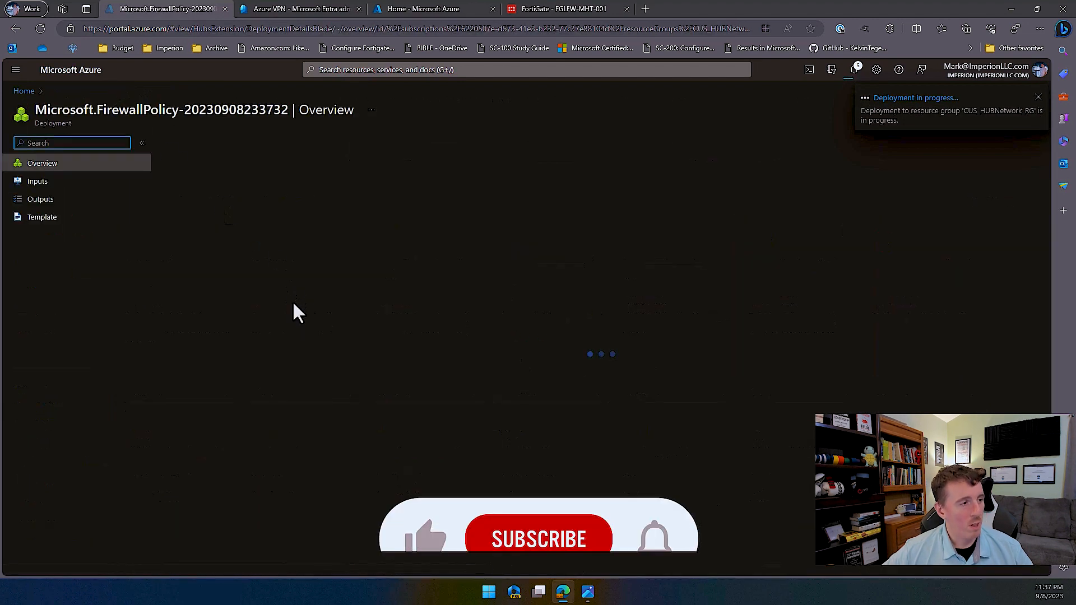
pyautogui.click(26, 91)
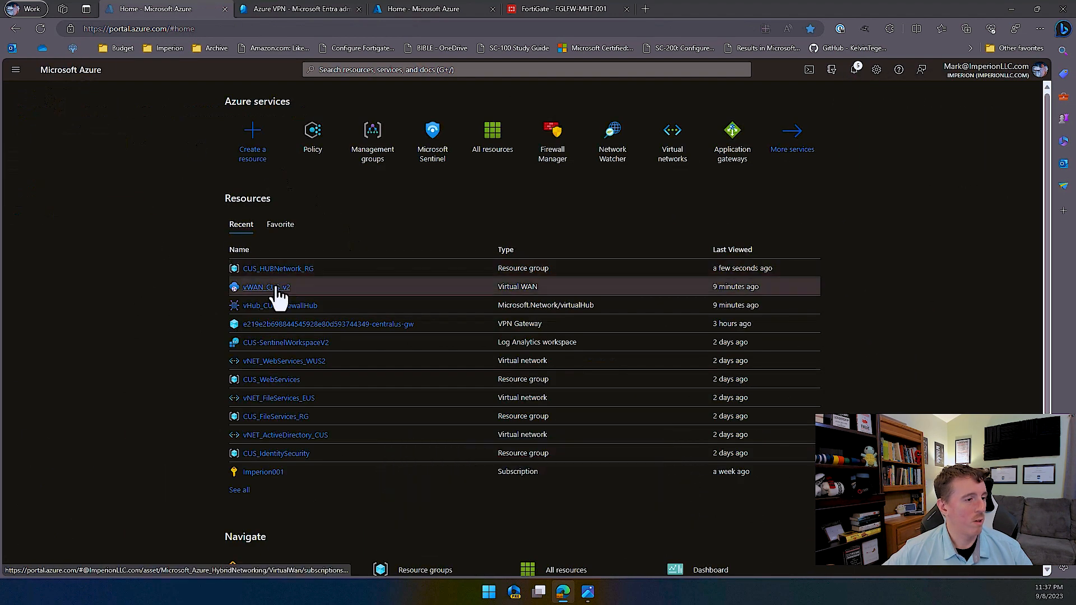
pyautogui.click(276, 287)
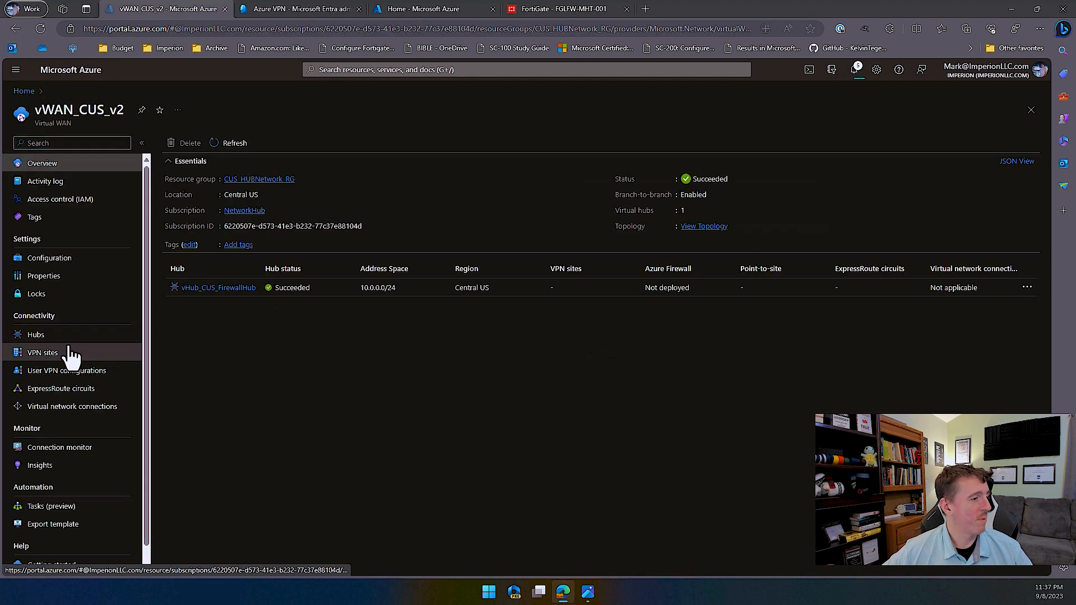
pyautogui.click(230, 288)
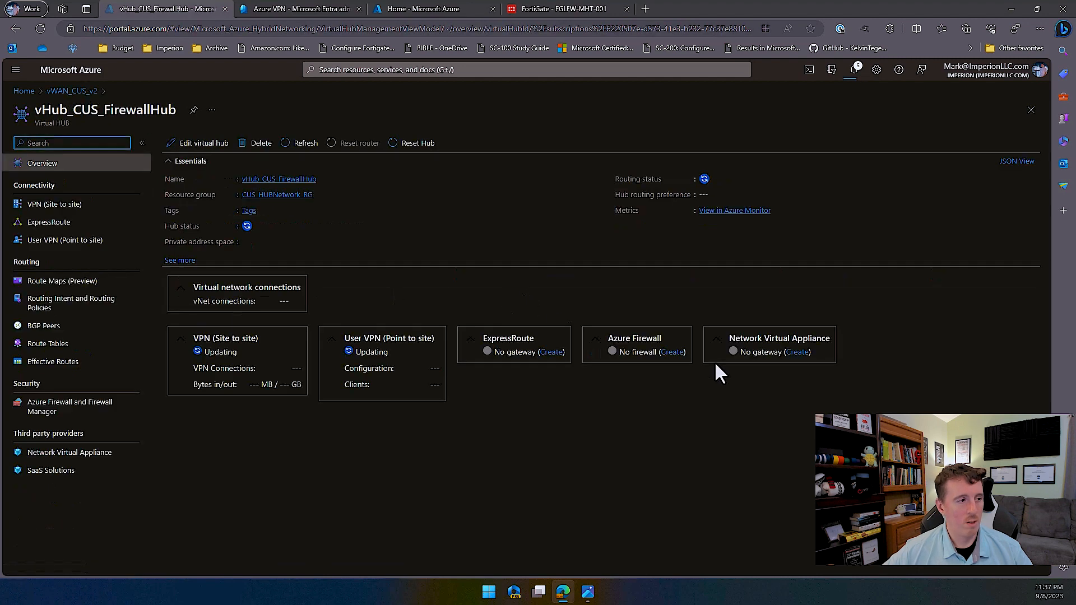
pyautogui.click(758, 353)
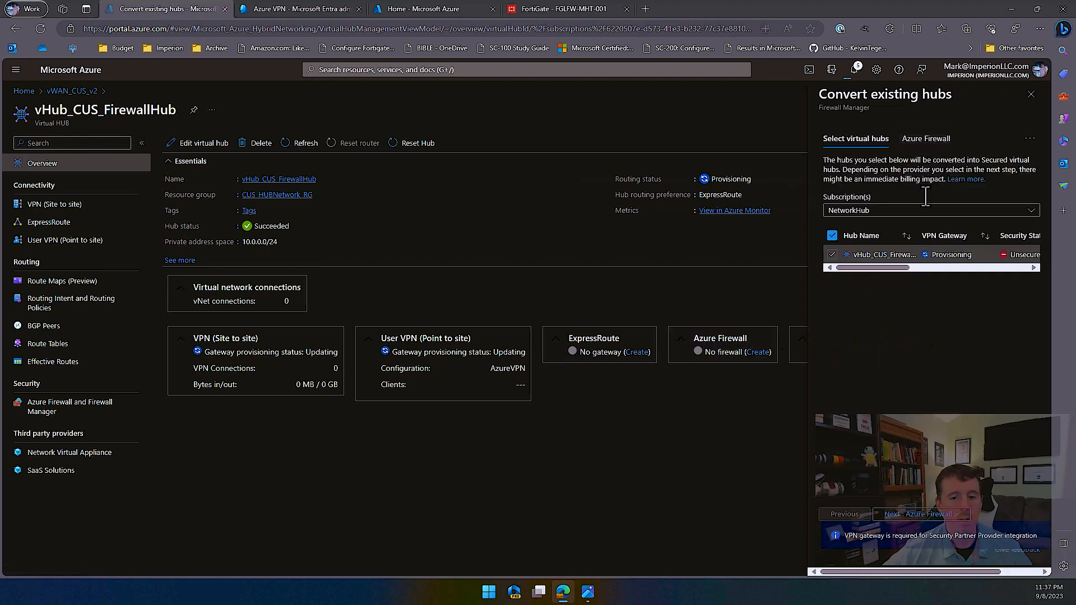
# - Enable Azure Firewall for the hub with the Premium tier and the vWAN_CUS_FirewallPolicy firewall policy
pyautogui.click(928, 516)
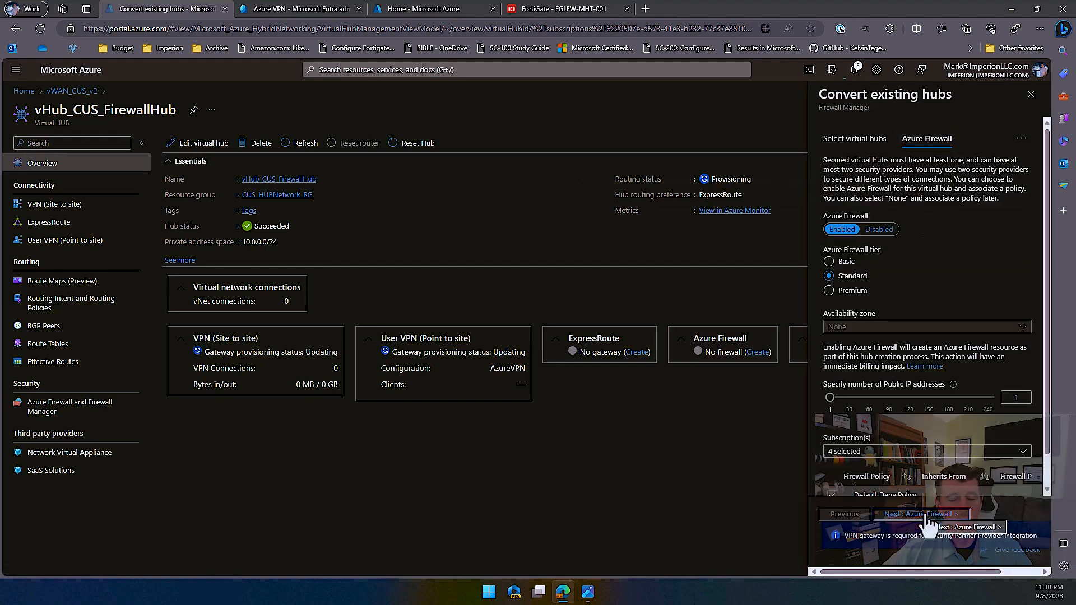
pyautogui.click(851, 291)
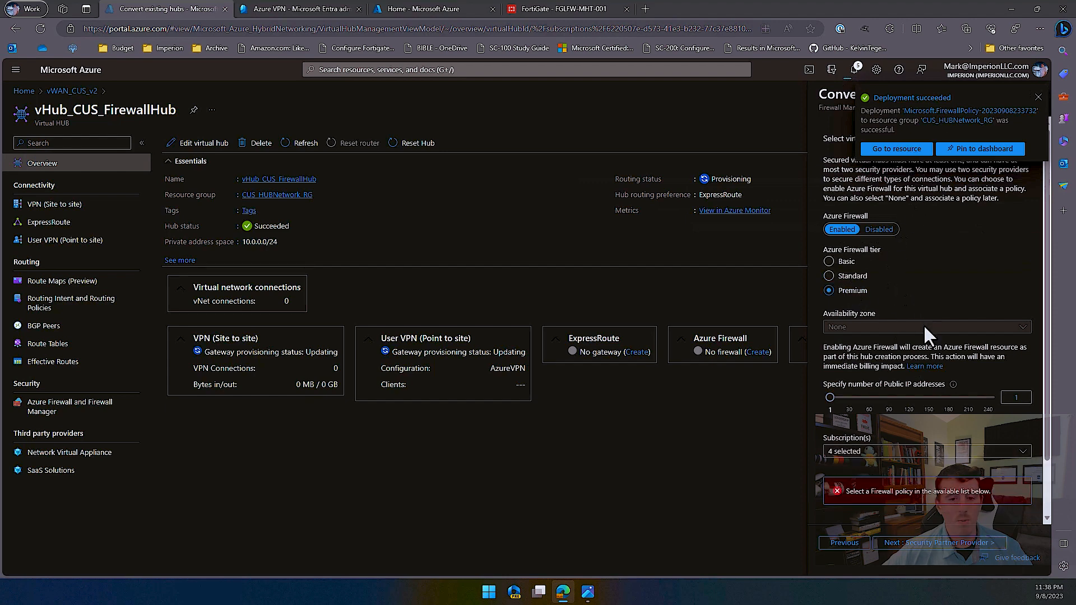
pyautogui.scroll(-2, 925, 335)
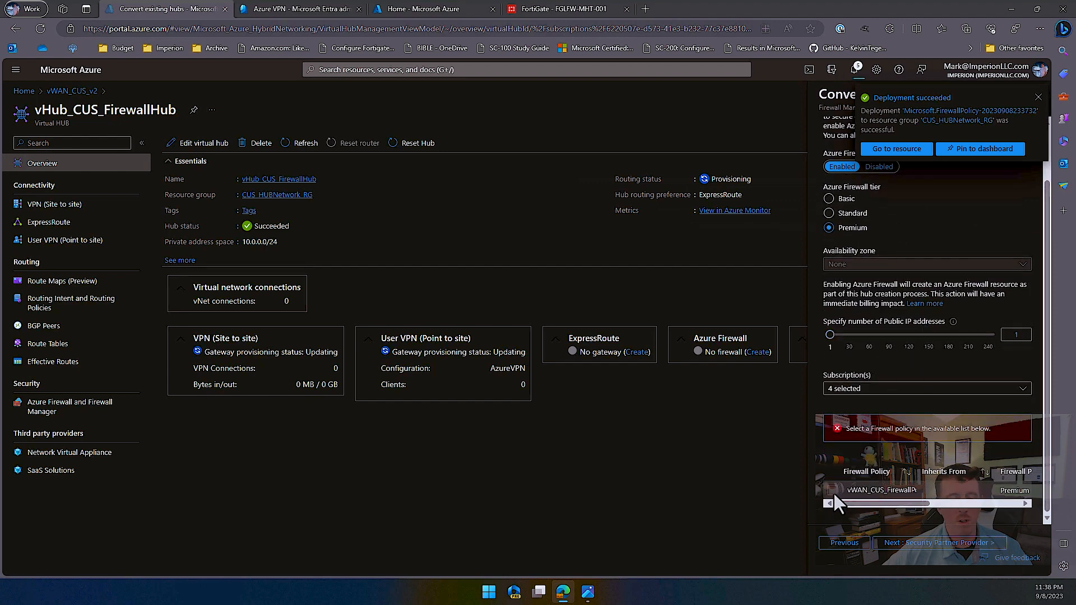
pyautogui.click(833, 491)
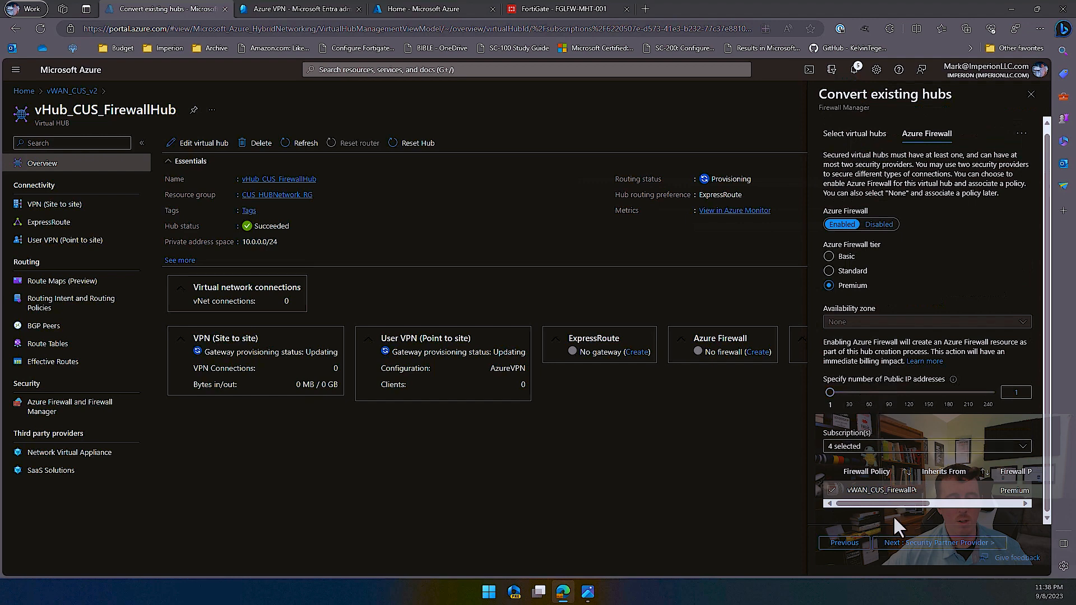
pyautogui.click(910, 544)
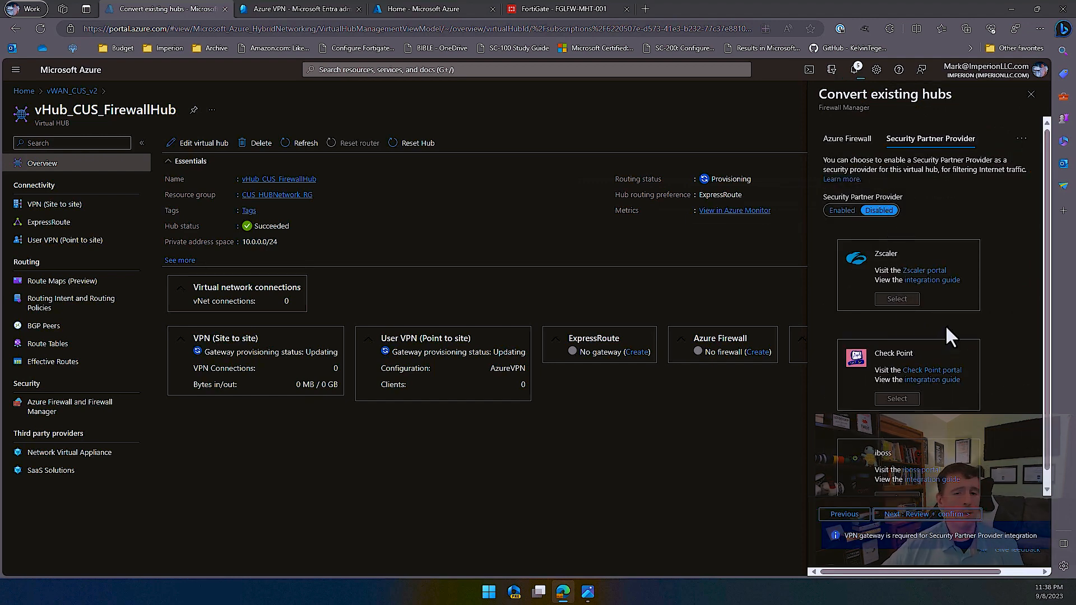
# - Review the security partner providers, leave that option disabled, and confirm the conversion of vHub_CUS_FirewallHub to a secured hub
pyautogui.scroll(-1, 947, 336)
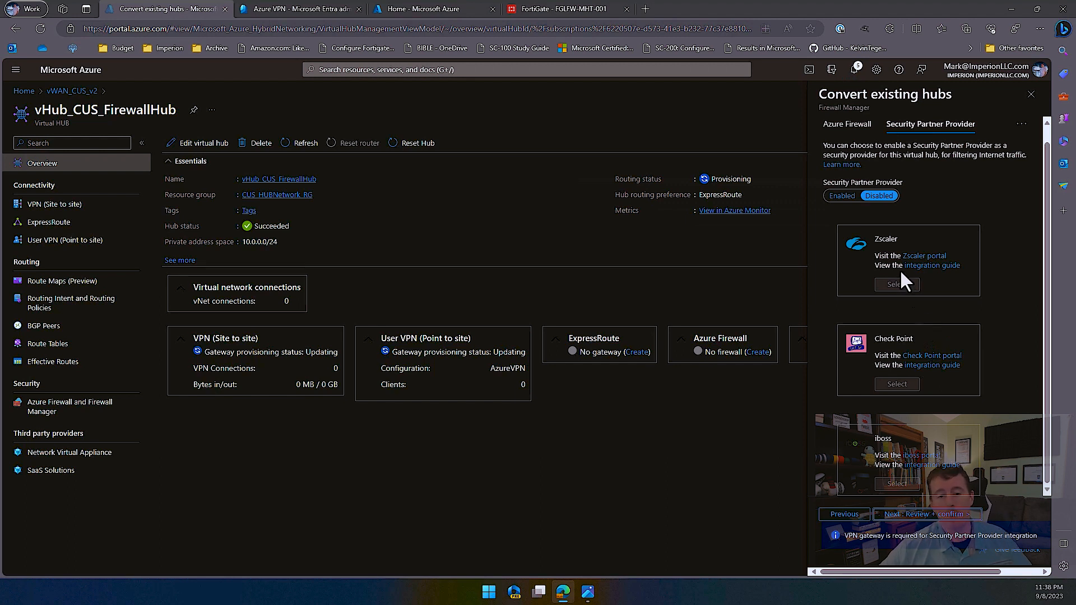
pyautogui.scroll(1, 945, 347)
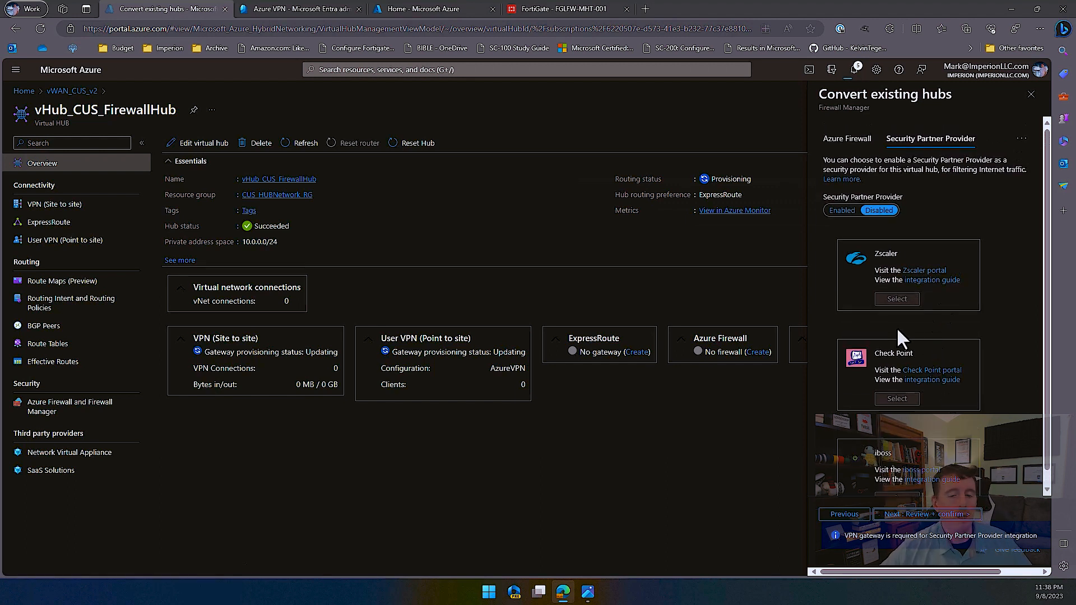
pyautogui.click(935, 516)
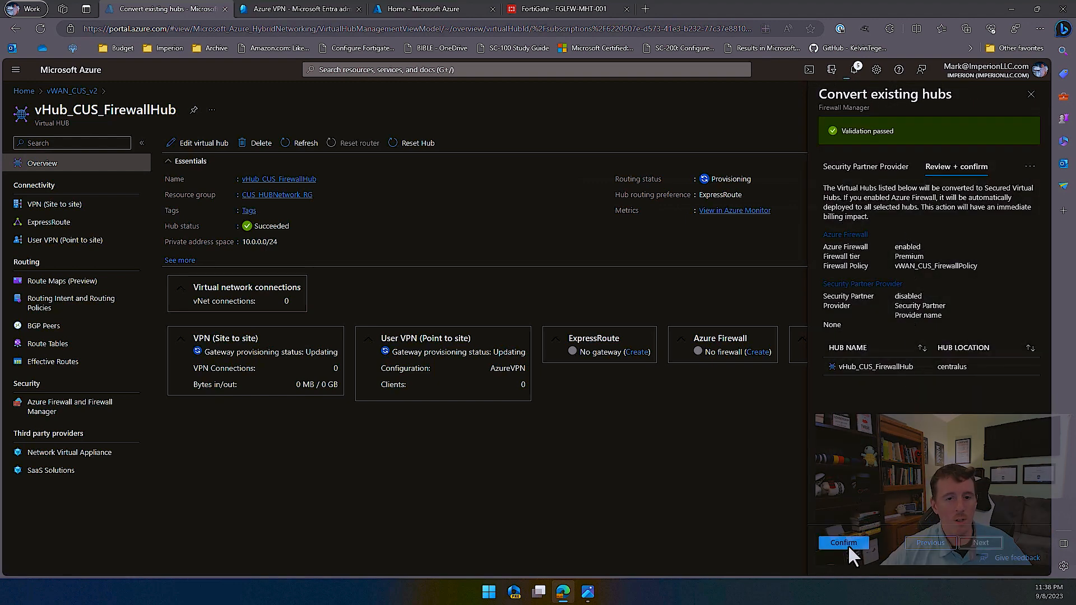
pyautogui.click(844, 547)
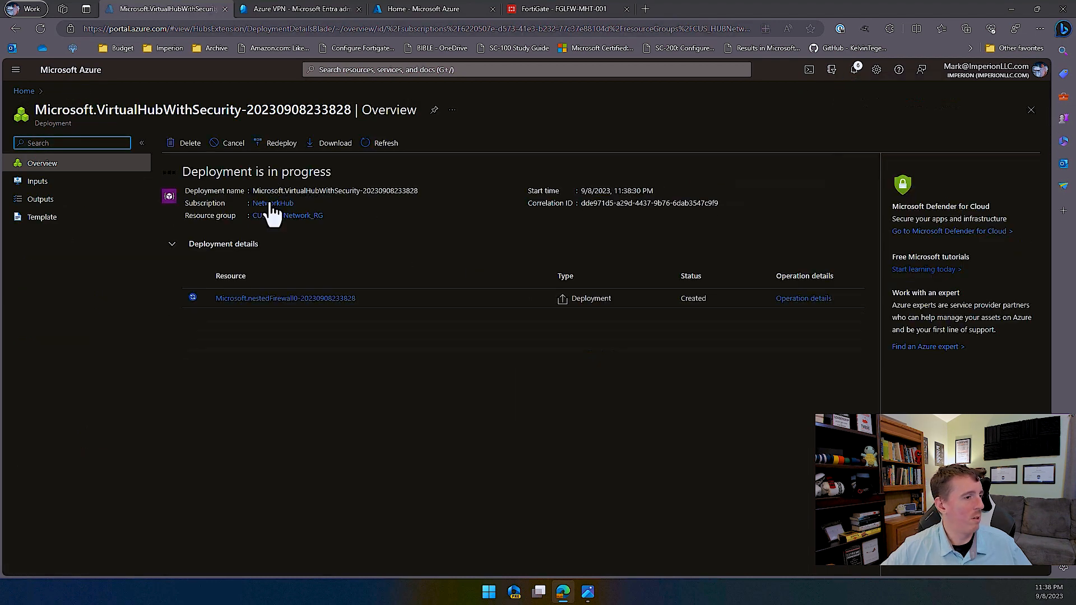
# - Return through CUS_HUBNetwork_RG and vWAN_CUS_v2 to vHub_CUS_FirewallHub to check its provisioning, and consult the Imperion vWAN.png diagram in Photos
pyautogui.click(277, 218)
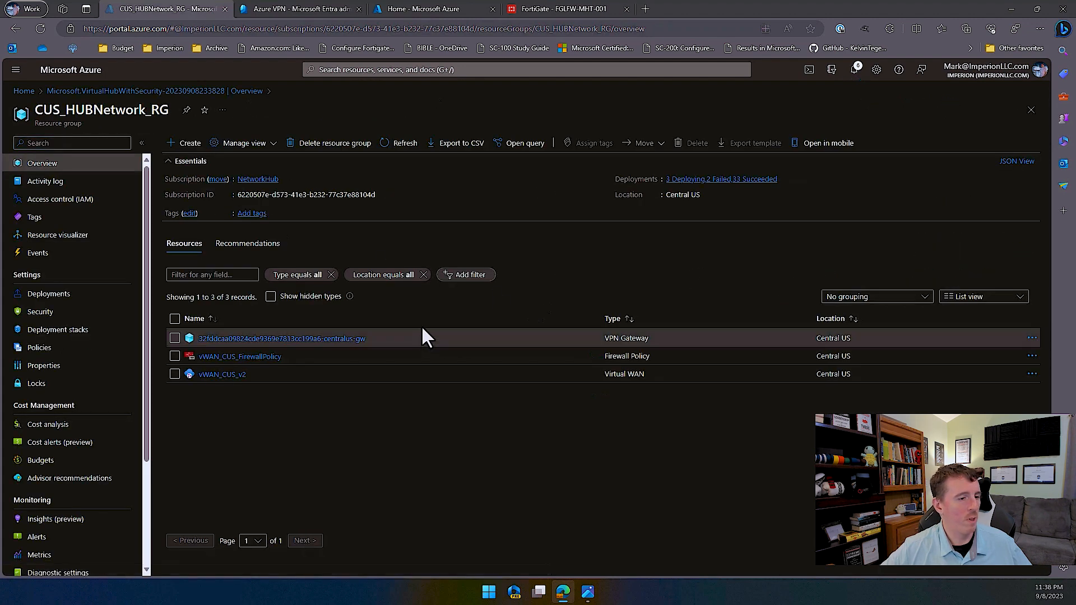
pyautogui.click(234, 374)
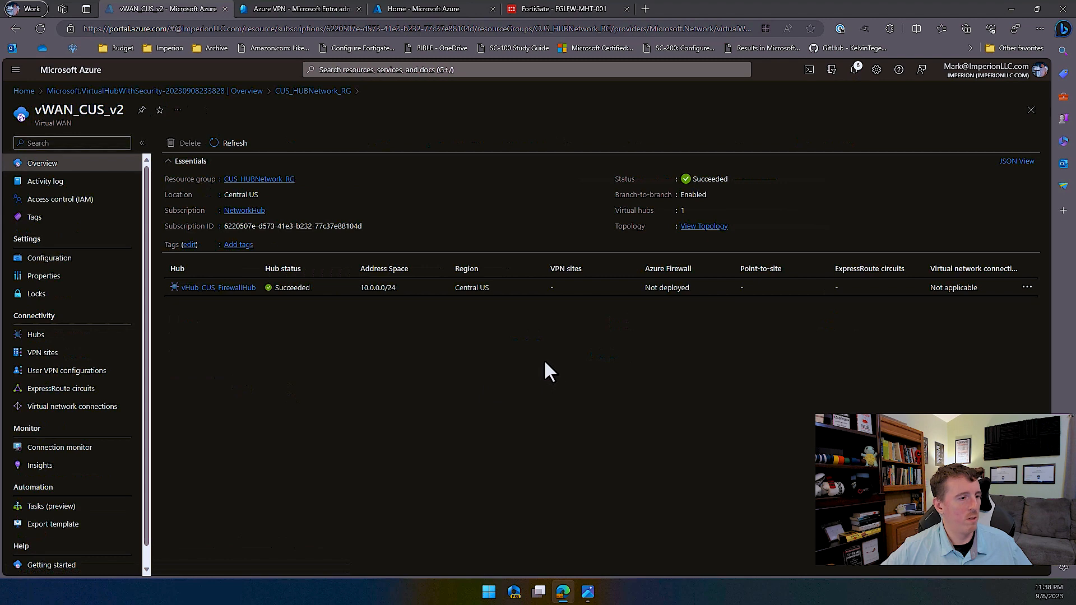
pyautogui.click(226, 288)
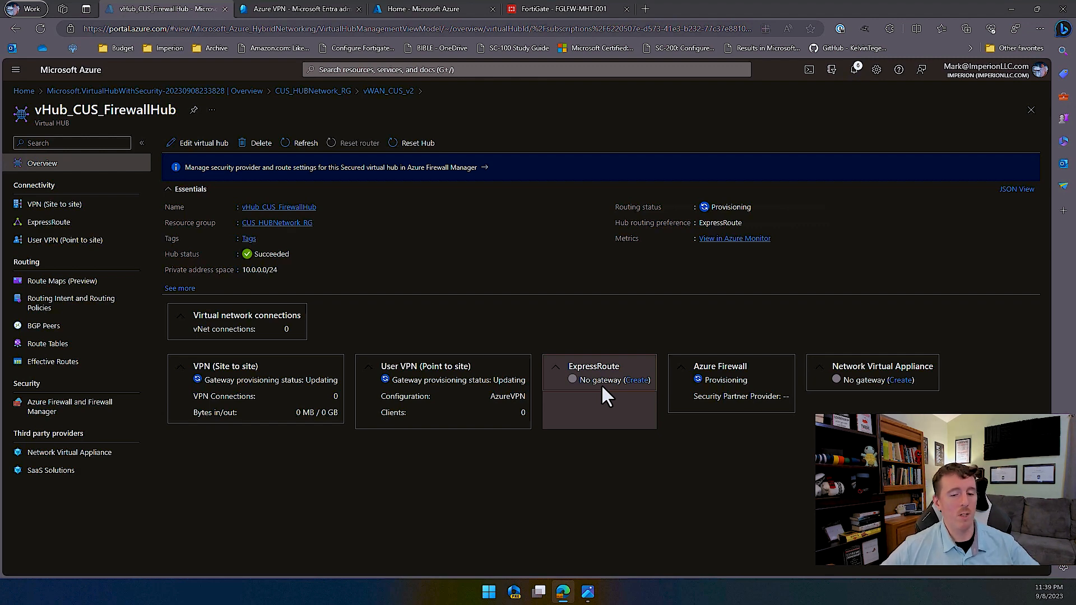
pyautogui.moveTo(591, 598)
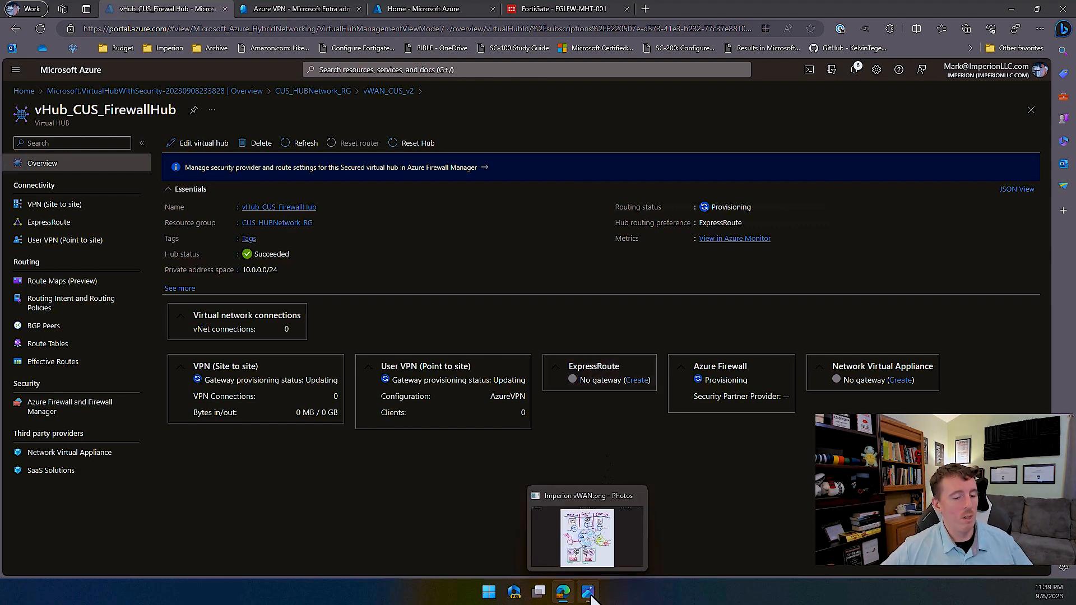
pyautogui.click(588, 552)
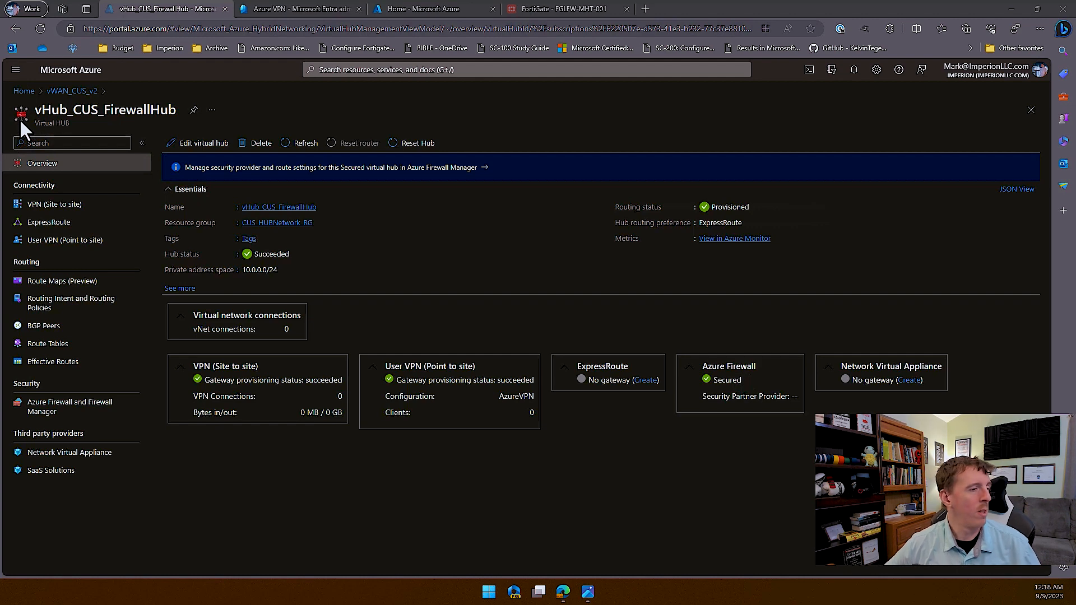
# - In the hub's routing intent, route Internet traffic through Azure Firewall with AzureFirewall_vHub_CUS_FirewallHub as next hop
pyautogui.click(70, 305)
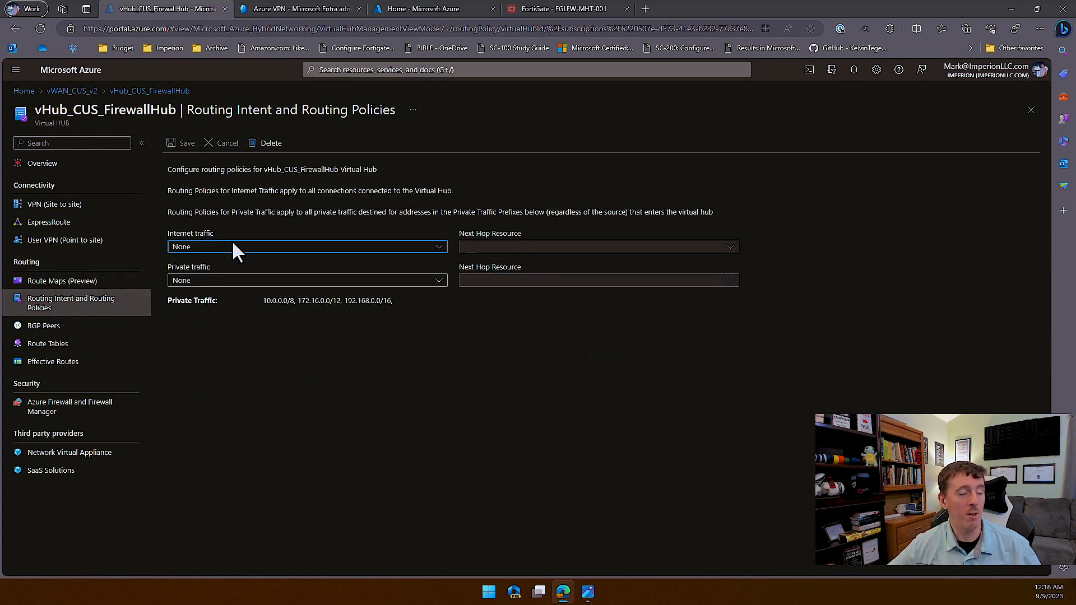
pyautogui.click(271, 259)
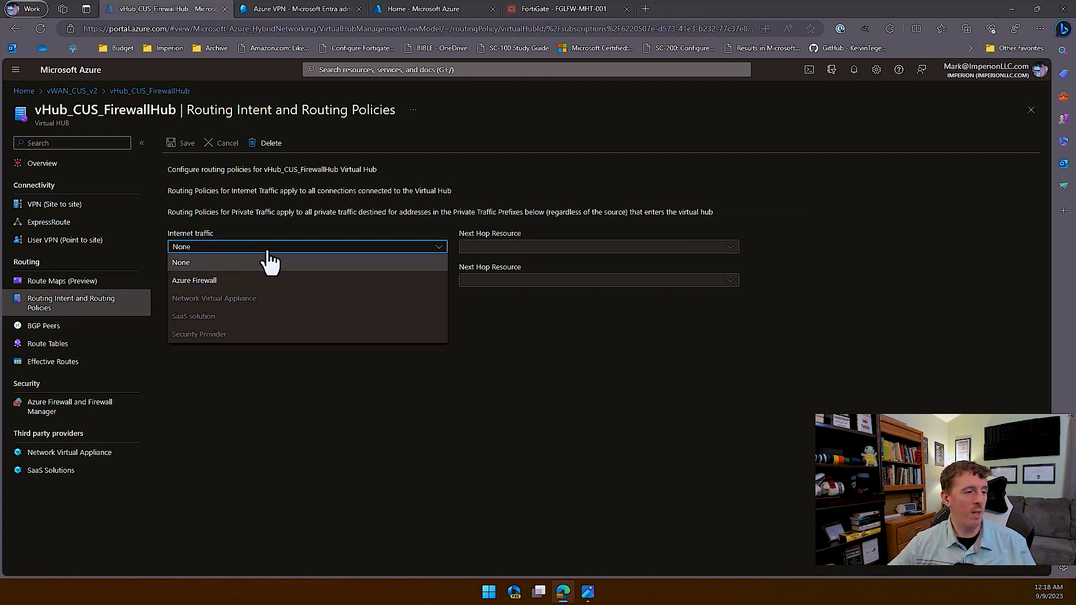
pyautogui.click(212, 281)
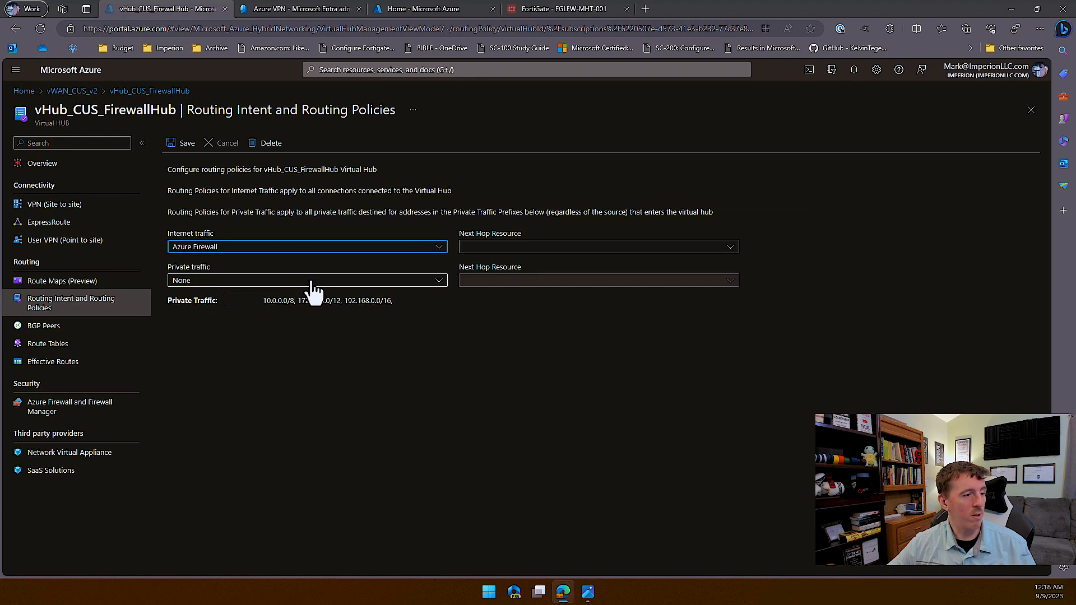
pyautogui.click(476, 248)
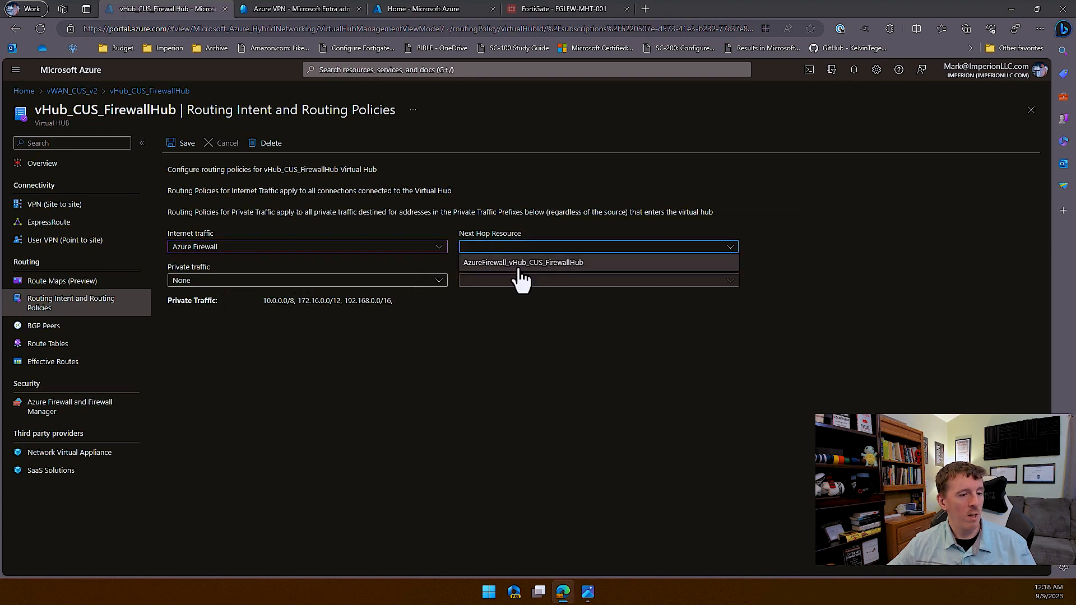
pyautogui.click(519, 266)
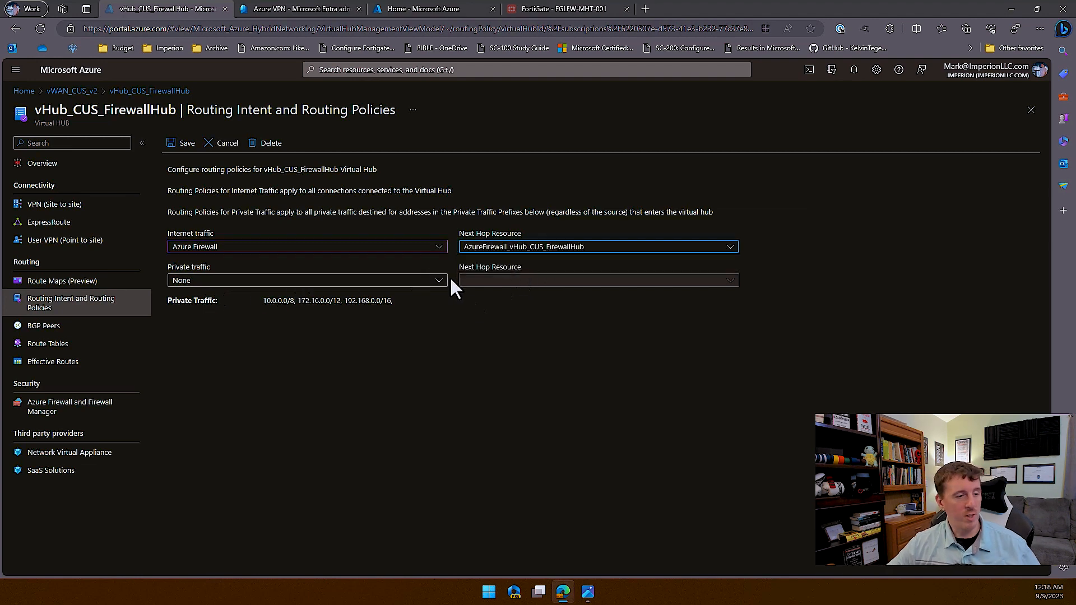
# - Route private traffic through Azure Firewall with next hop AzureFirewall_vHub_CUS_FirewallHub, and save the routing policies
pyautogui.click(408, 282)
pyautogui.click(376, 303)
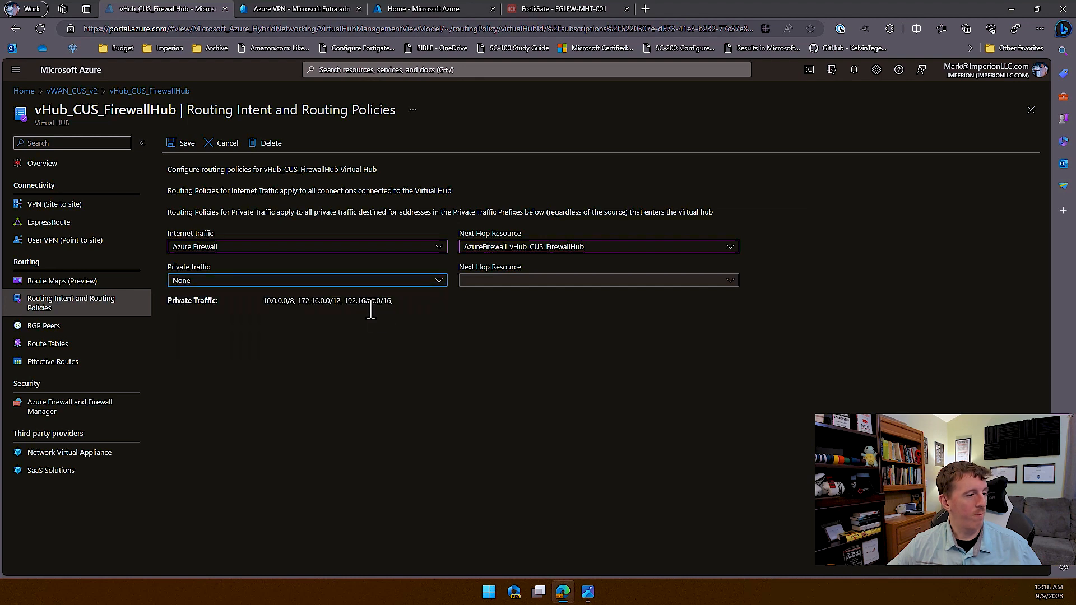
pyautogui.click(343, 283)
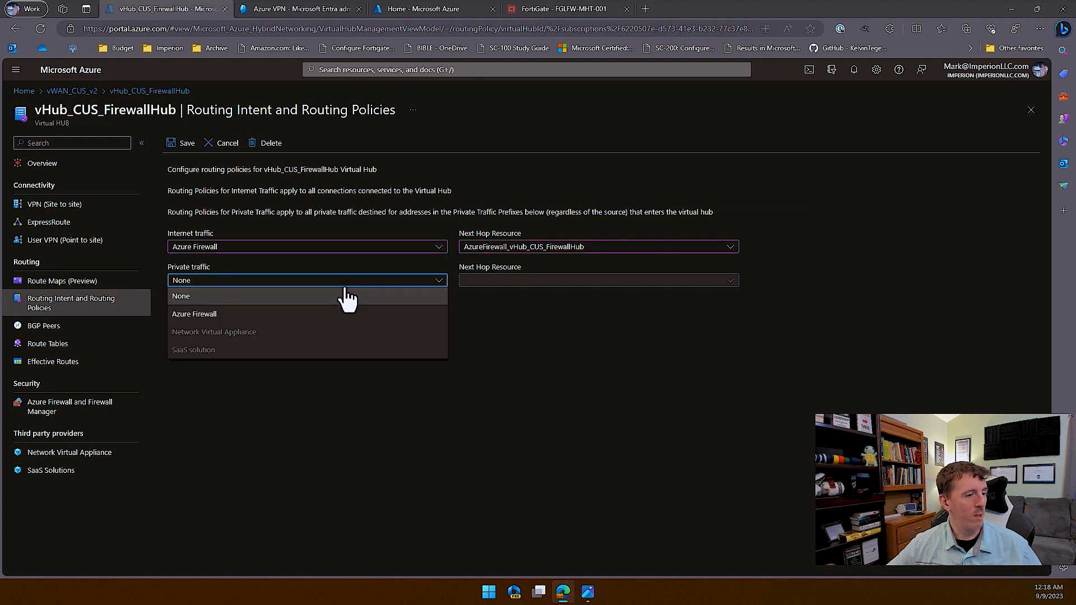
pyautogui.click(294, 316)
pyautogui.click(517, 282)
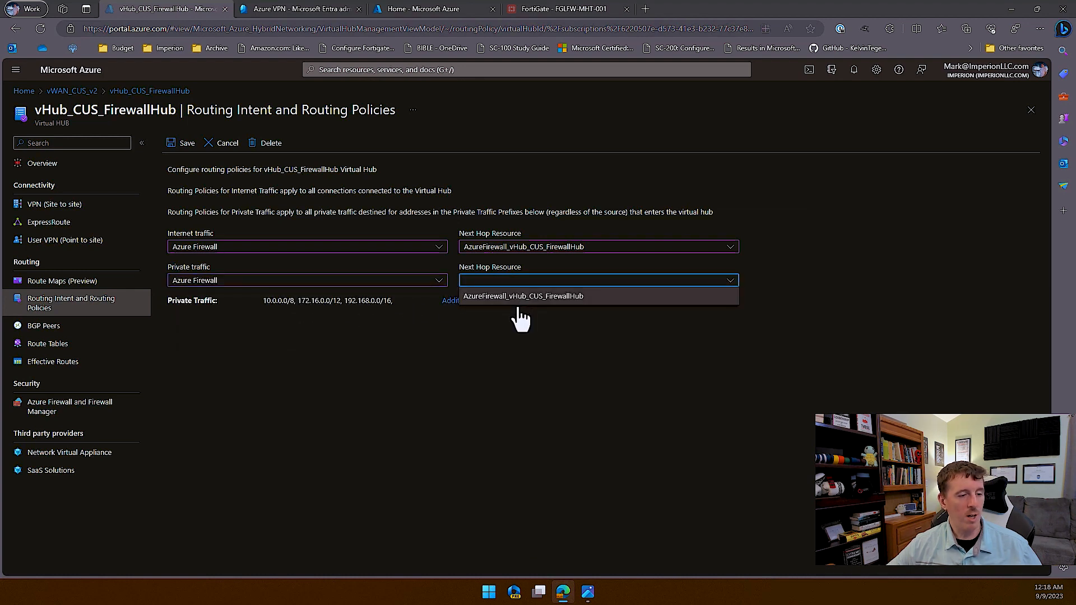
pyautogui.click(516, 301)
pyautogui.click(182, 143)
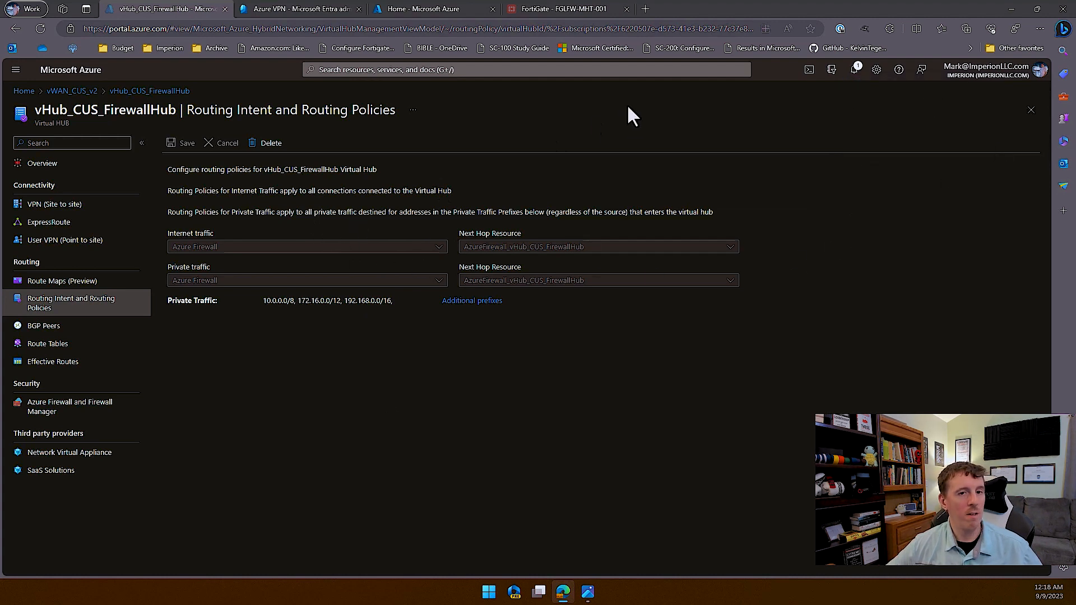
# - Check the routing policy update's notification, and start adding a virtual network connection in vWAN_CUS_v2
pyautogui.click(854, 69)
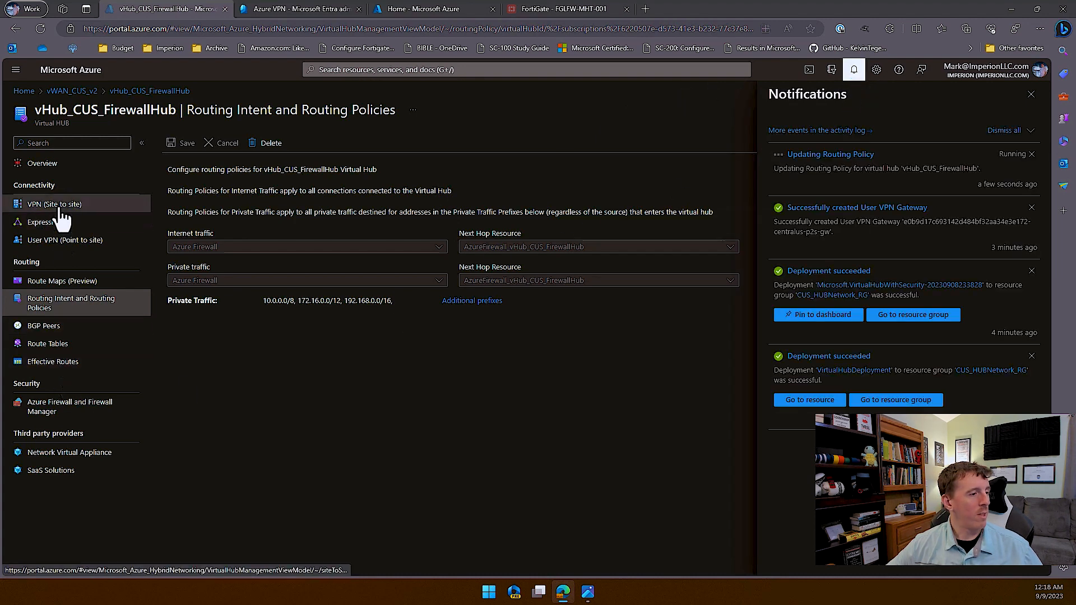
pyautogui.click(93, 92)
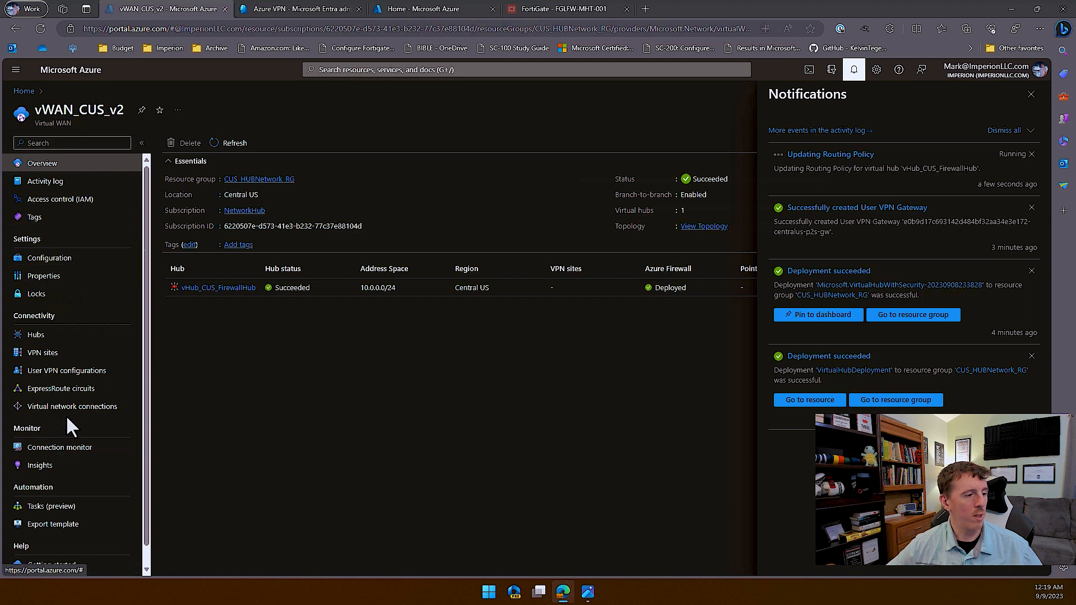
pyautogui.click(1031, 96)
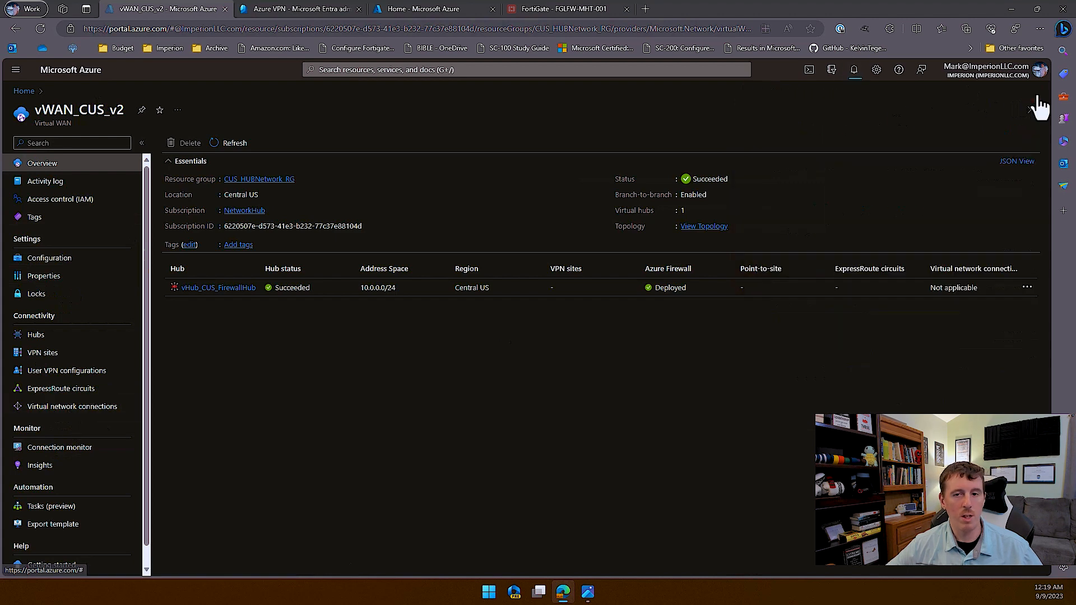
pyautogui.click(44, 408)
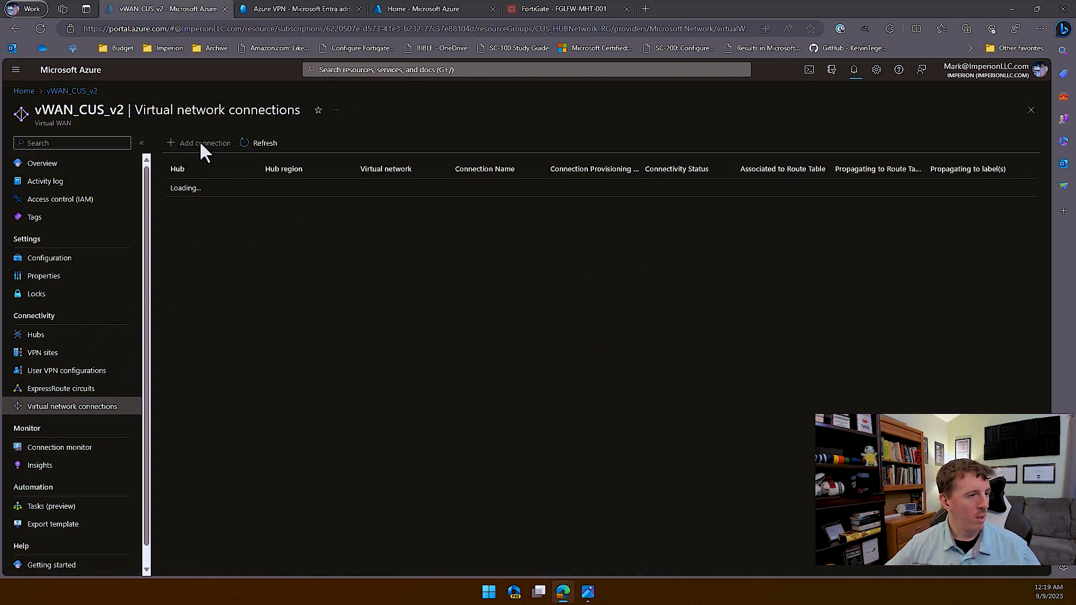
pyautogui.click(200, 145)
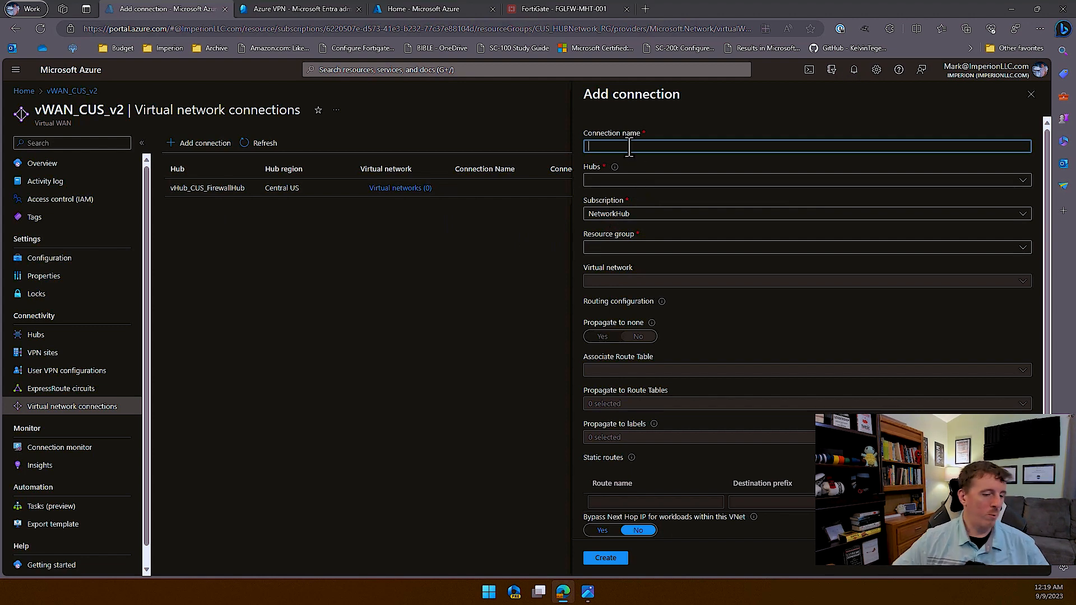
# - Consult the Imperion vWAN.png diagram in Photos, and name the new connection WUS_WebServices_Connection in the Azure portal
pyautogui.click(589, 594)
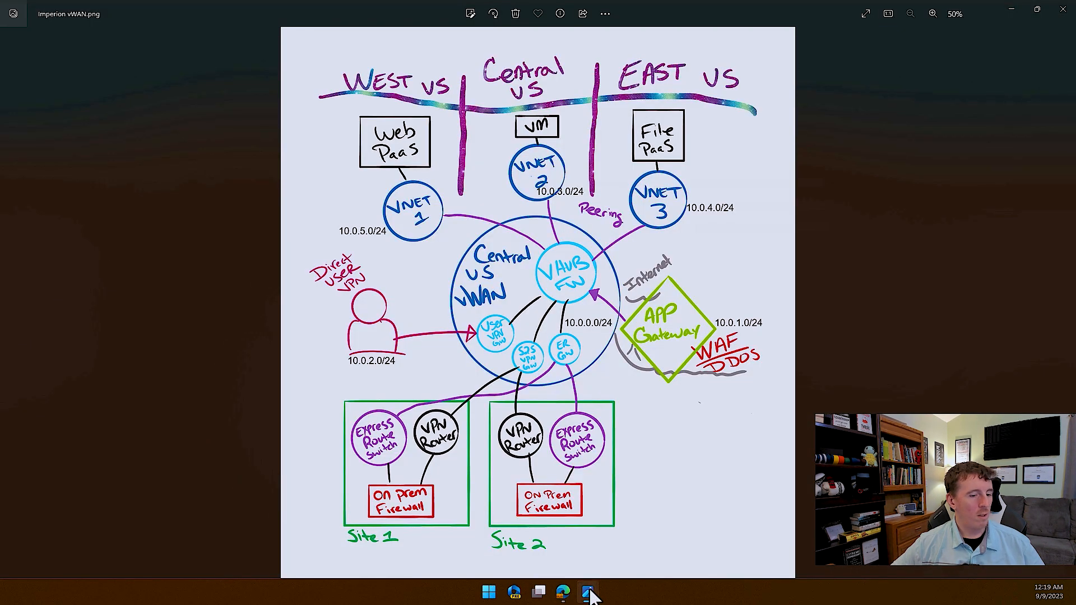
pyautogui.click(589, 594)
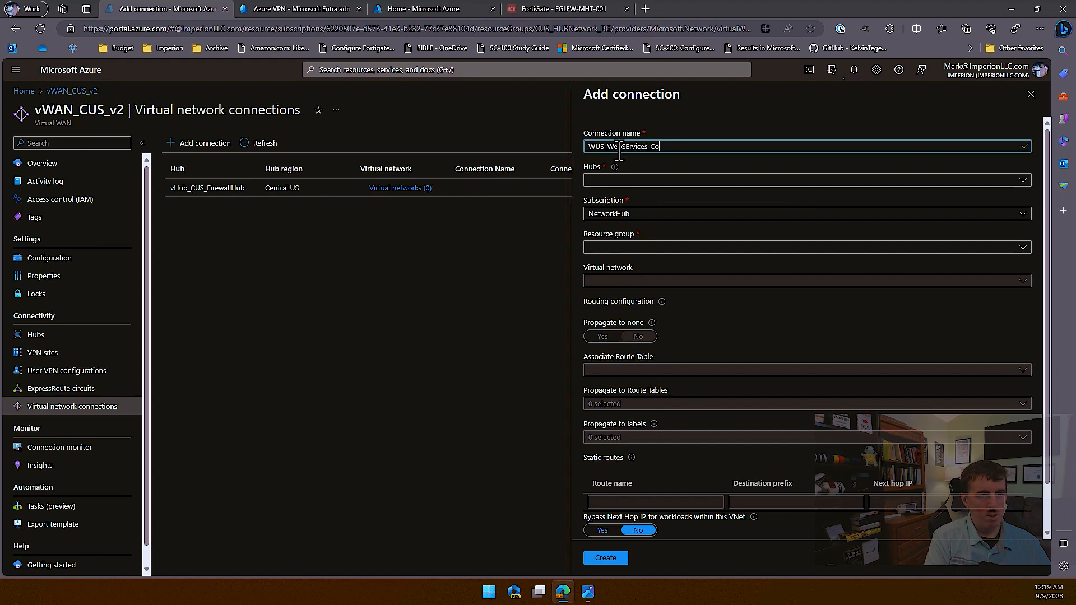
pyautogui.write('on')
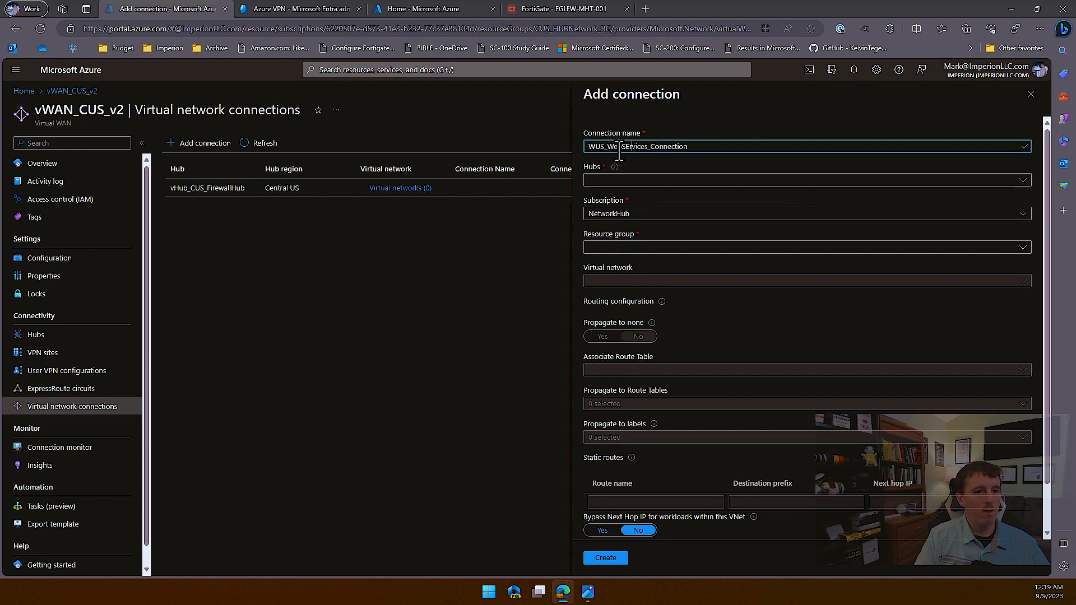
pyautogui.press('BackSpace')
pyautogui.write('e')
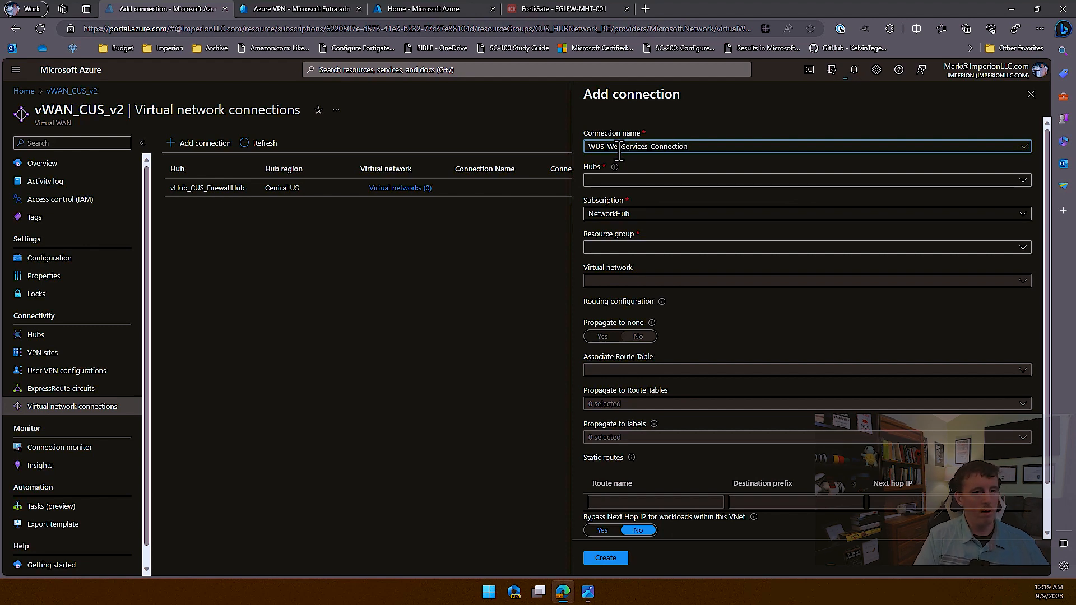
pyautogui.press('Tab')
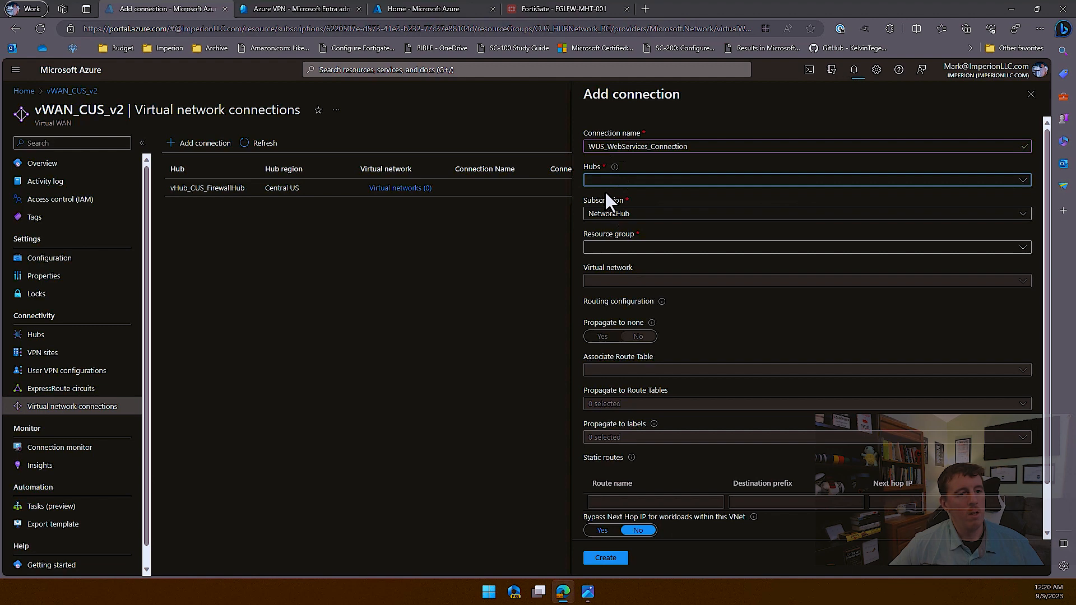
# - Assign the connection to hub vHub_CUS_FirewallHub and choose the Cybersecurity subscription
pyautogui.click(612, 187)
pyautogui.click(723, 218)
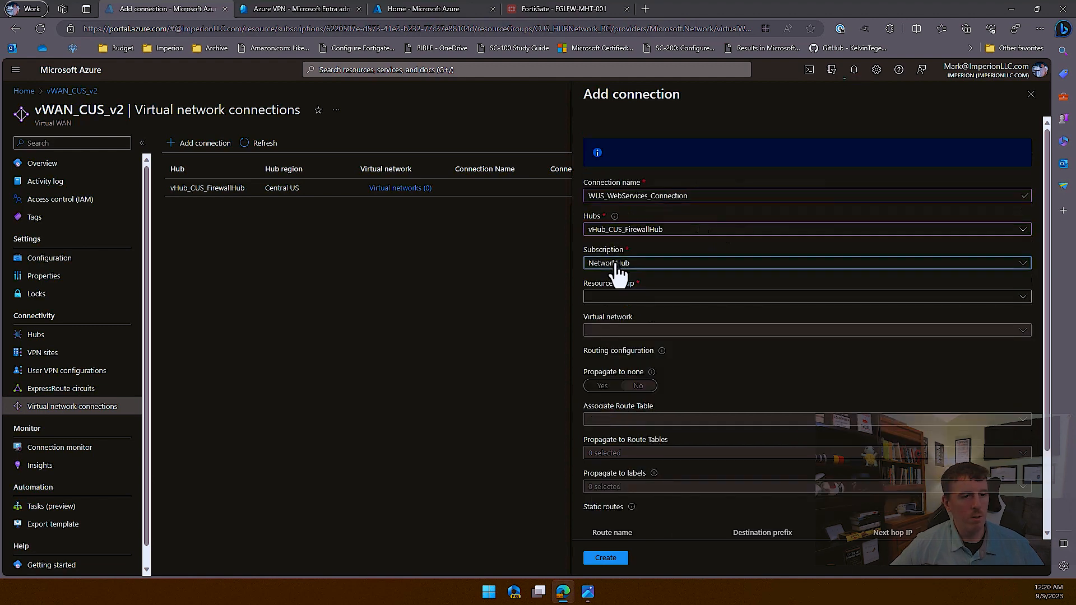
pyautogui.click(623, 283)
pyautogui.click(732, 301)
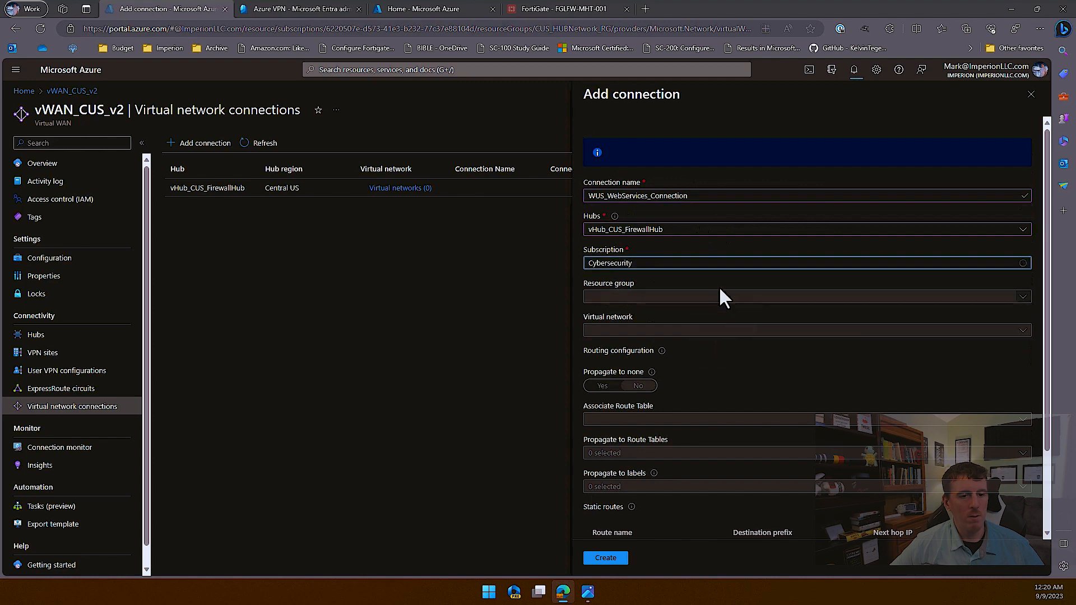
# - Change the connection's subscription to Imperion001 and set the resource group to CUS_WebServices
pyautogui.click(641, 268)
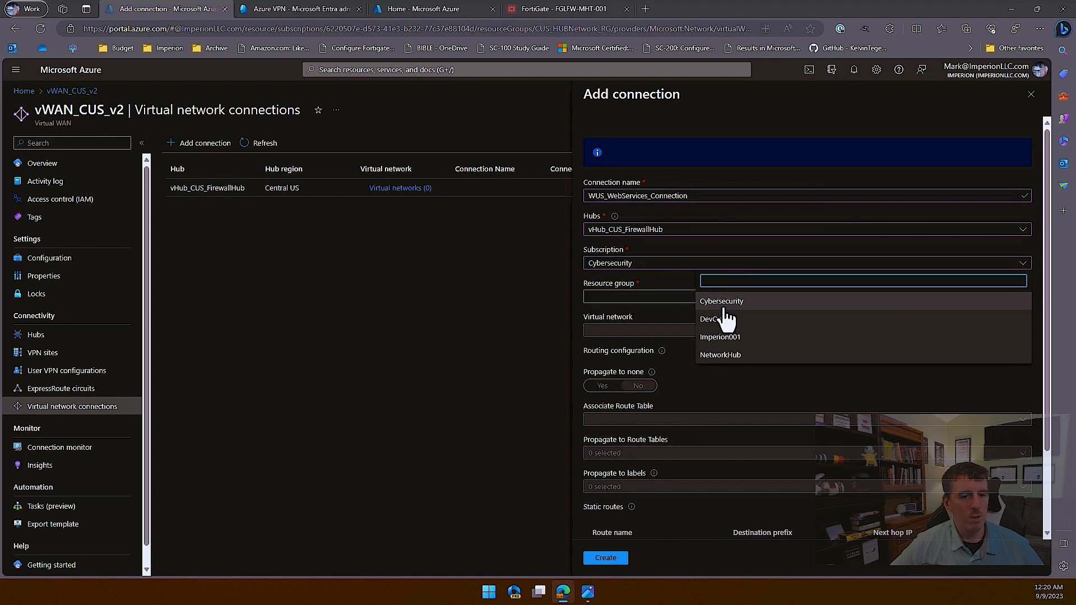
pyautogui.click(722, 341)
pyautogui.click(602, 300)
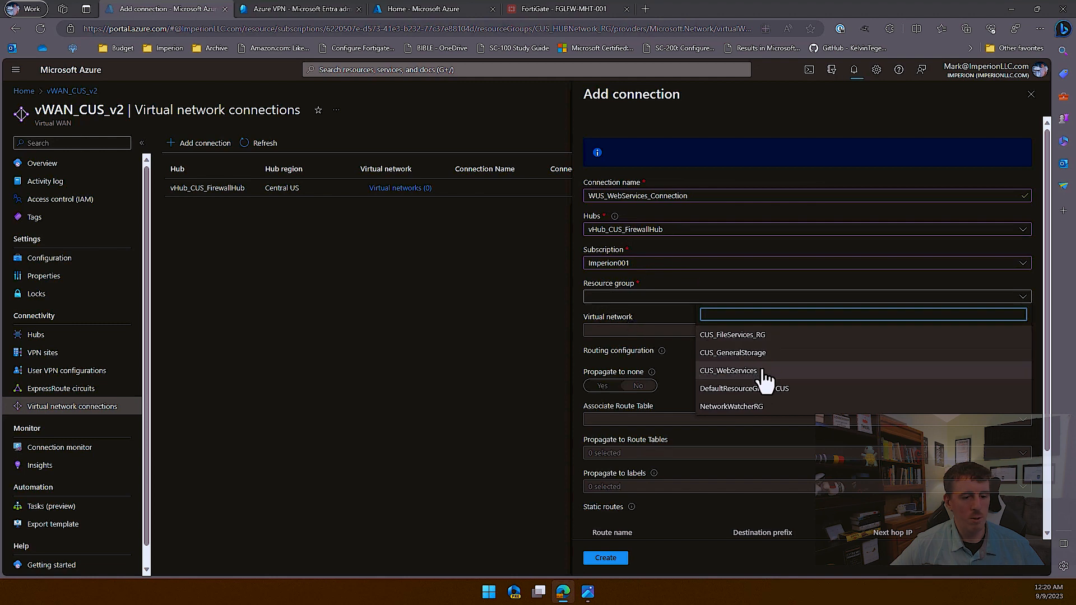
pyautogui.click(748, 374)
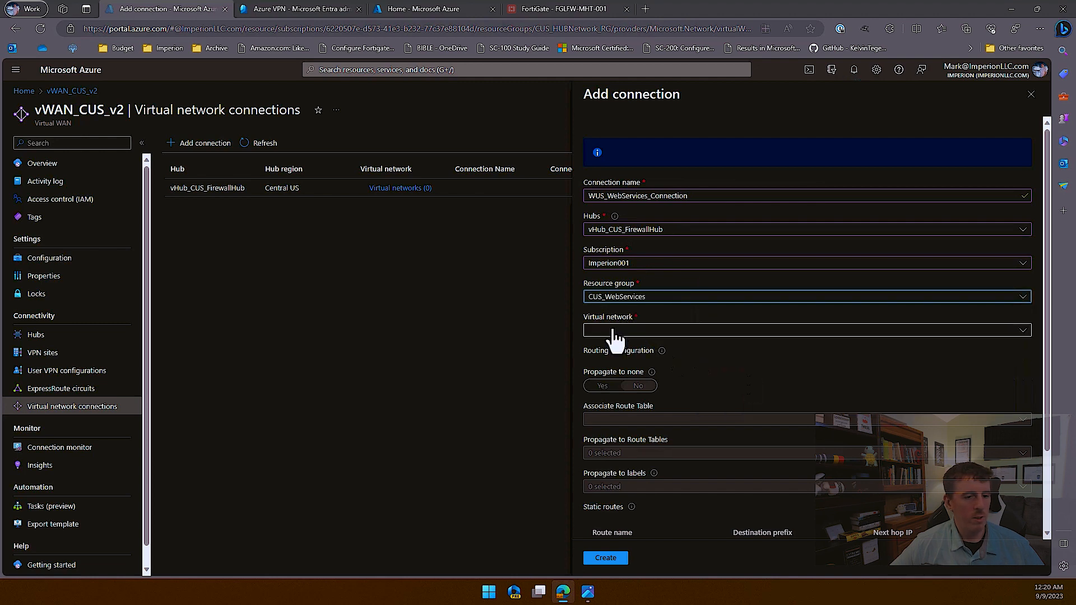
# - Select virtual network vNET_WebServices_WUS2, and create the connection with static route propagation turned off
pyautogui.click(667, 334)
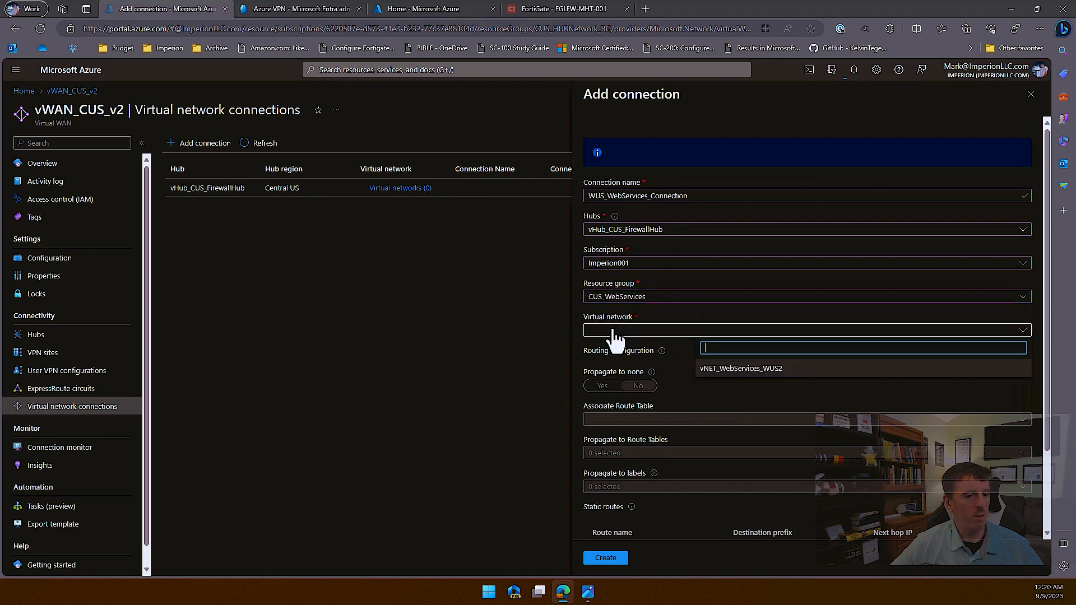
pyautogui.click(771, 371)
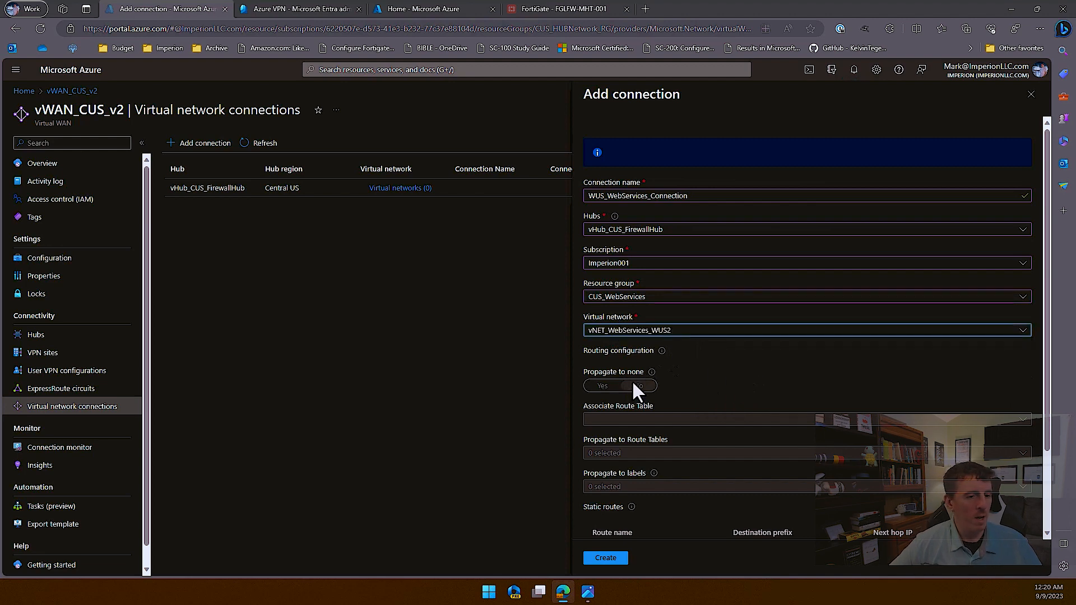
pyautogui.scroll(-3, 633, 460)
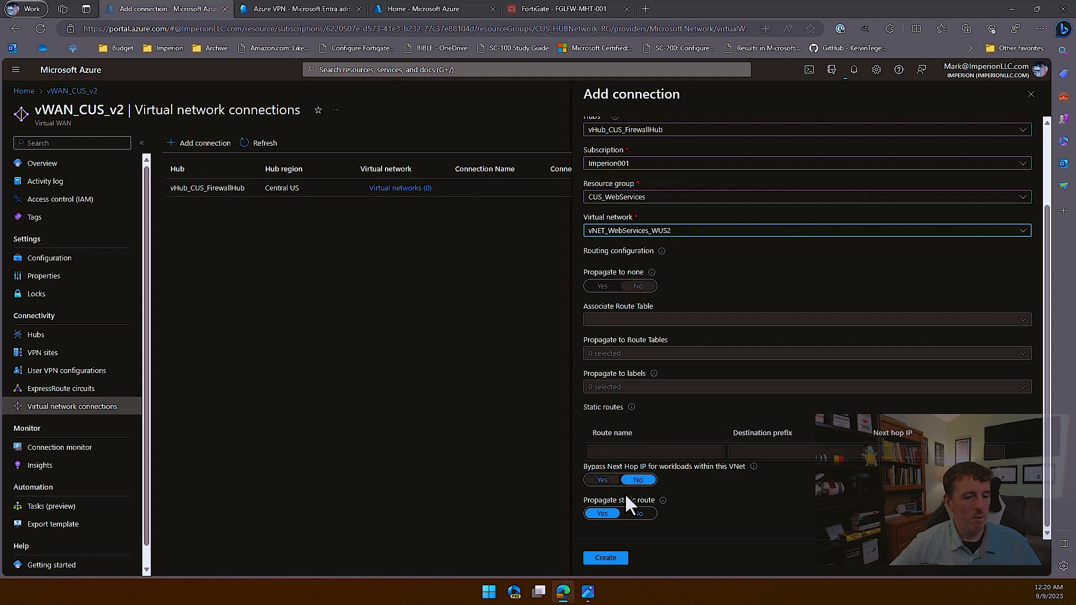
pyautogui.click(640, 516)
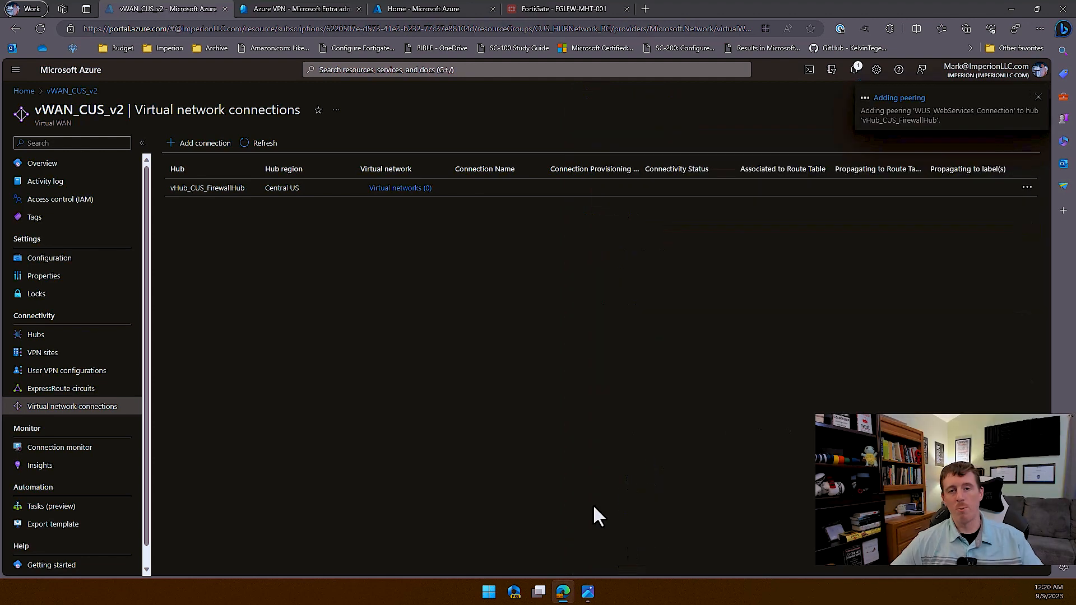
# - Start another virtual network connection and name it CUS_ActiveDirectory_Connection
pyautogui.click(199, 143)
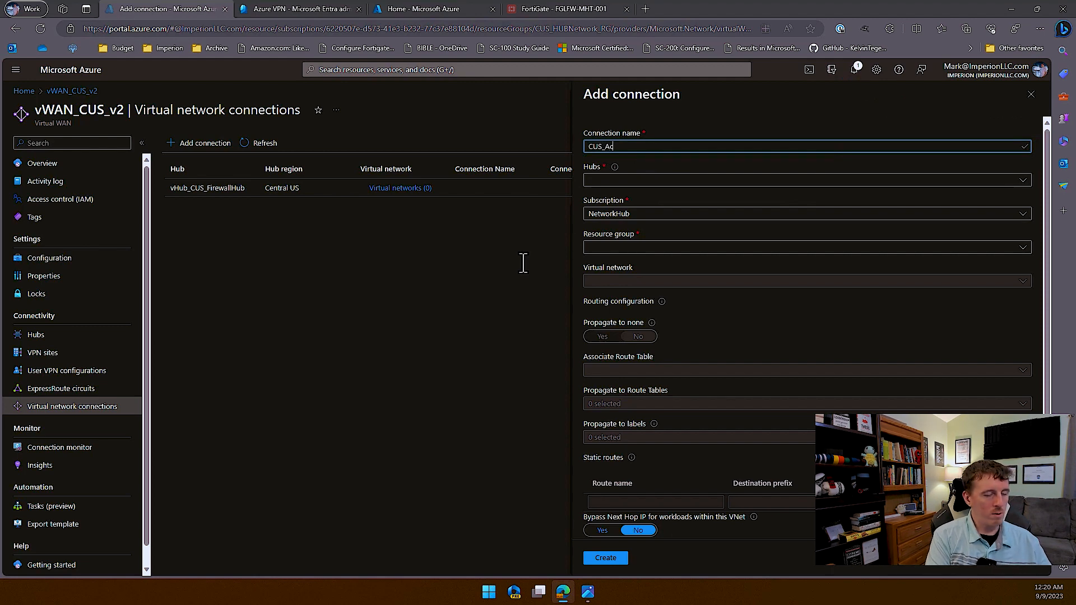
pyautogui.write('CUS_ActiveDirectory_COnnection')
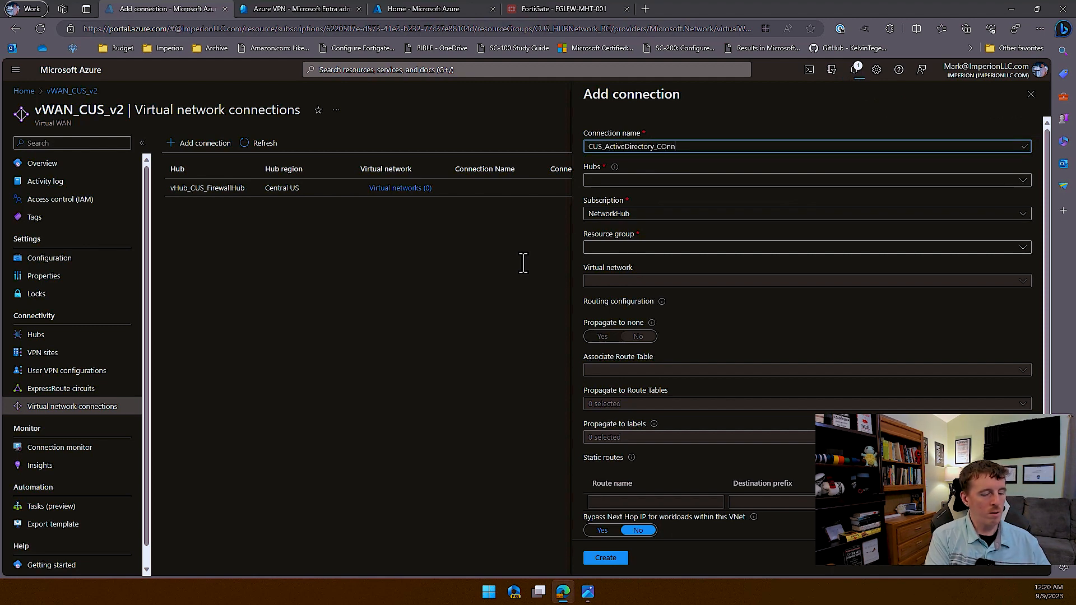
pyautogui.press('Left')
pyautogui.press('Left')
pyautogui.press('Left')
pyautogui.press('Left')
pyautogui.press('Left')
pyautogui.press('Left')
pyautogui.press('Left')
pyautogui.press('Left')
pyautogui.press('Left')
pyautogui.press('Left')
pyautogui.press('Left')
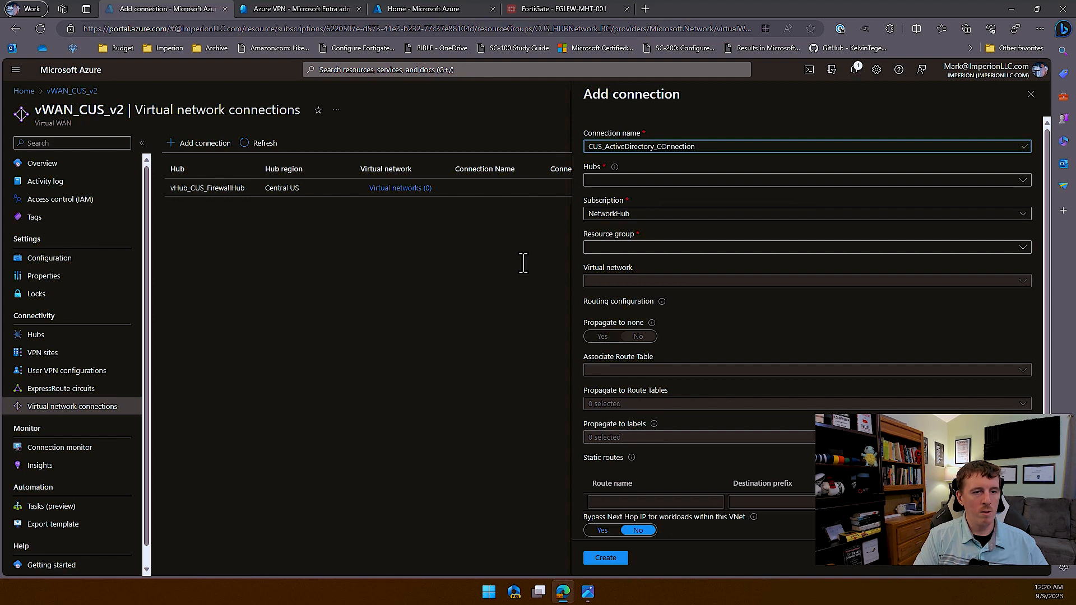
pyautogui.press('Right')
pyautogui.press('Right')
pyautogui.press('Right')
pyautogui.press('BackSpace')
pyautogui.write('o')
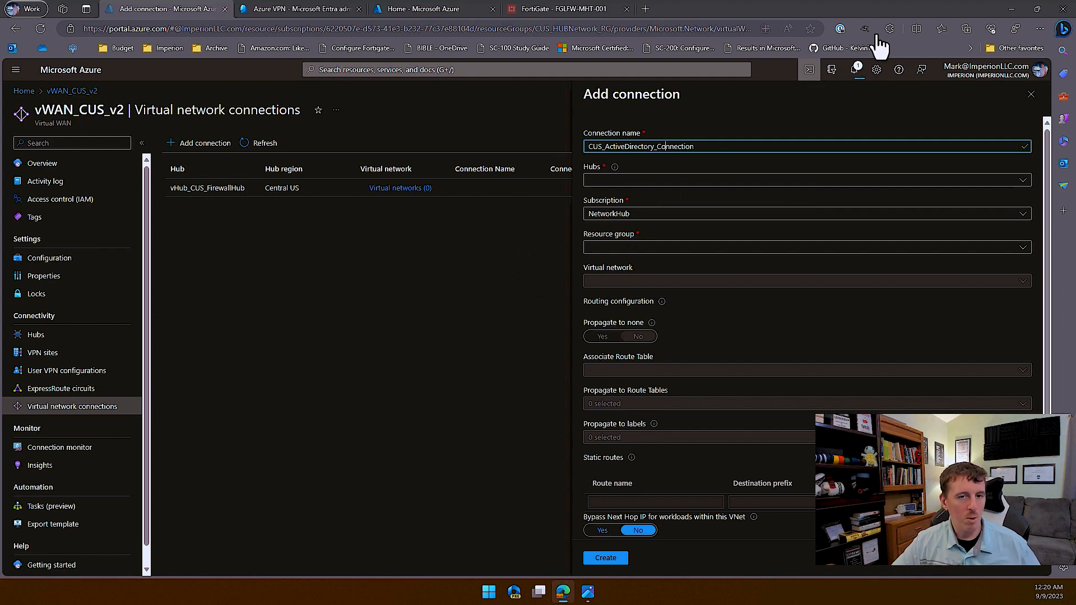
# - Assign the connection to hub vHub_CUS_FirewallHub, with subscription Cybersecurity and resource group CUS_IdentitySecurity
pyautogui.click(645, 180)
pyautogui.click(698, 218)
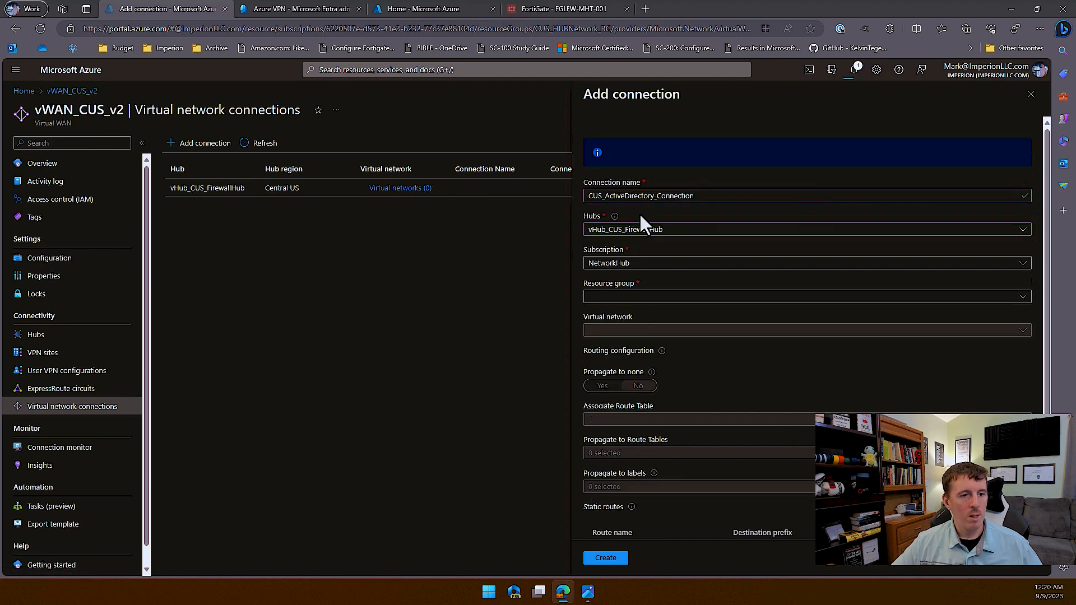
pyautogui.click(639, 263)
pyautogui.click(723, 300)
pyautogui.click(720, 299)
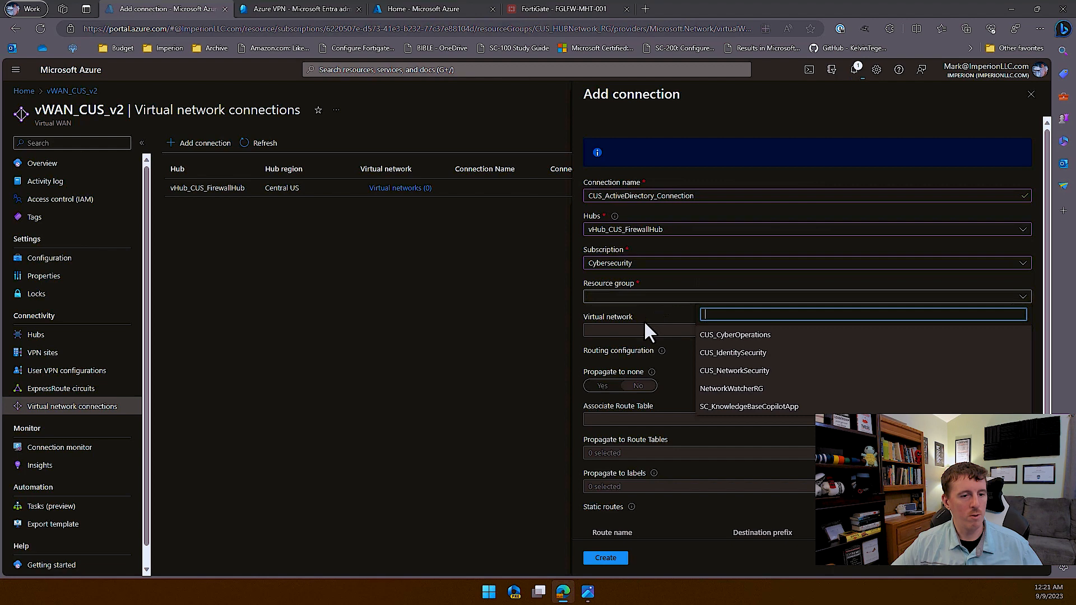
pyautogui.click(728, 353)
# - Select virtual network vNET_ActiveDirectory_CUS, and create the connection without static route propagation
pyautogui.click(650, 332)
pyautogui.click(703, 367)
pyautogui.scroll(-3, 605, 426)
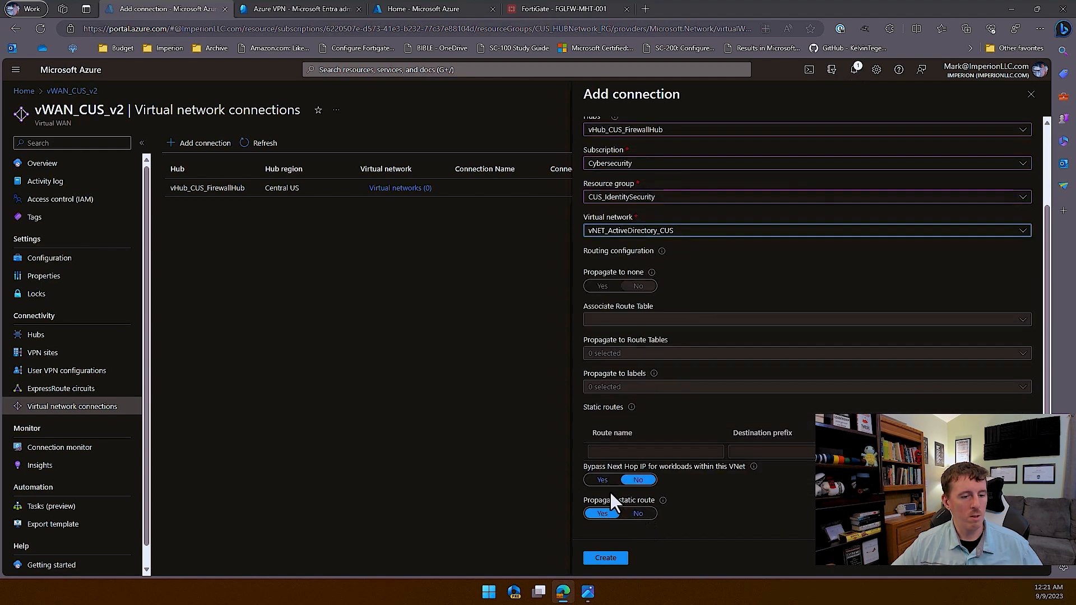
pyautogui.click(636, 514)
pyautogui.click(610, 556)
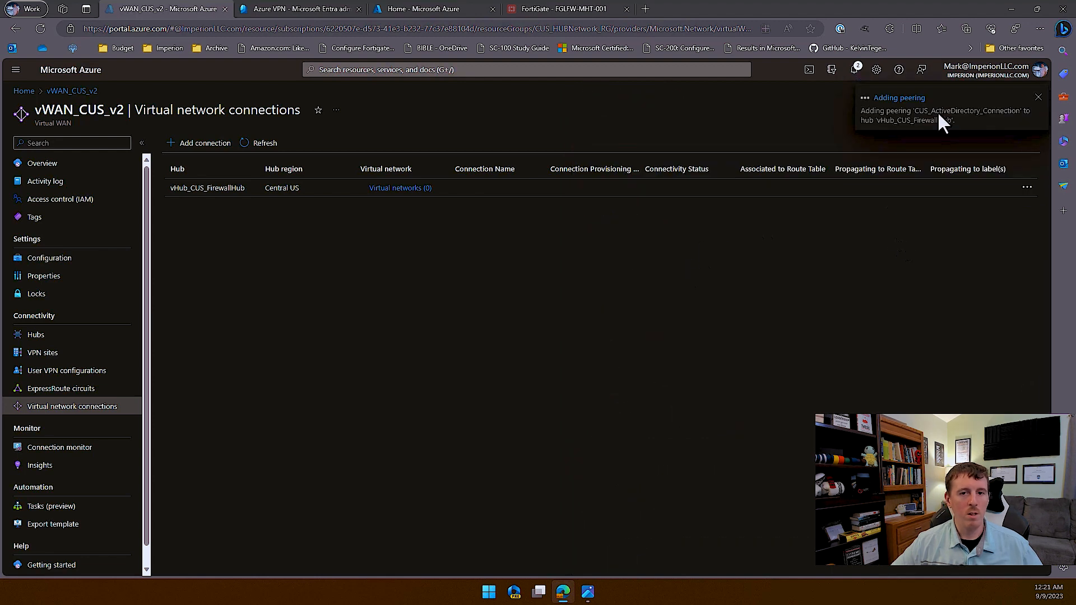
# - Start a third virtual network connection named EUS_FileServices_Connection on hub vHub_CUS_FirewallHub
pyautogui.click(200, 144)
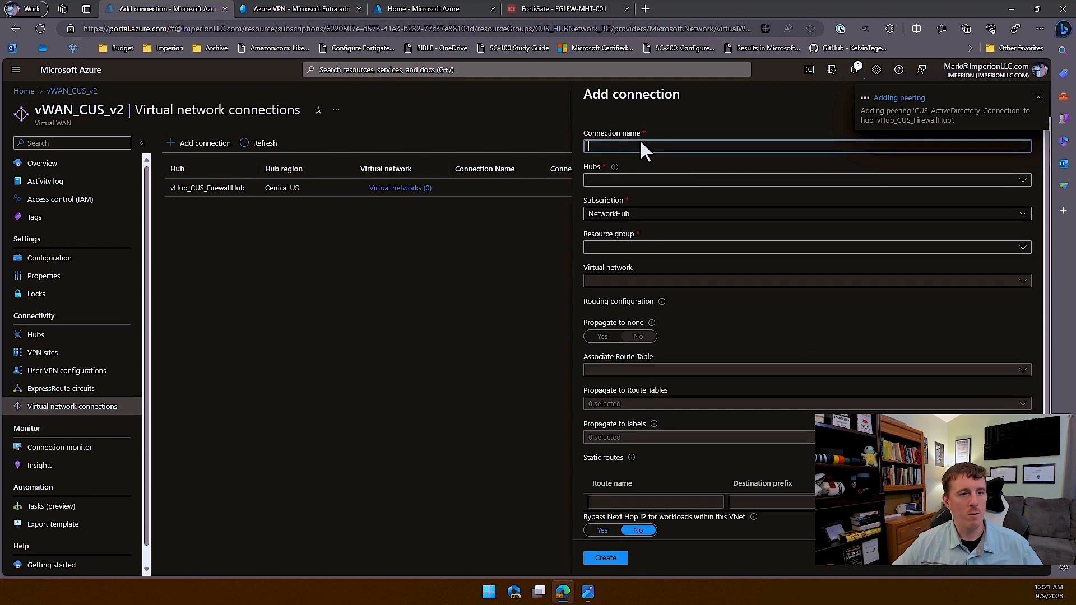
pyautogui.write('EUS_FileServices_Connection')
pyautogui.click(650, 179)
pyautogui.click(723, 216)
# - Set the file services connection's subscription to Imperion001 and its resource group to CUS_FileServices_RG
pyautogui.click(639, 297)
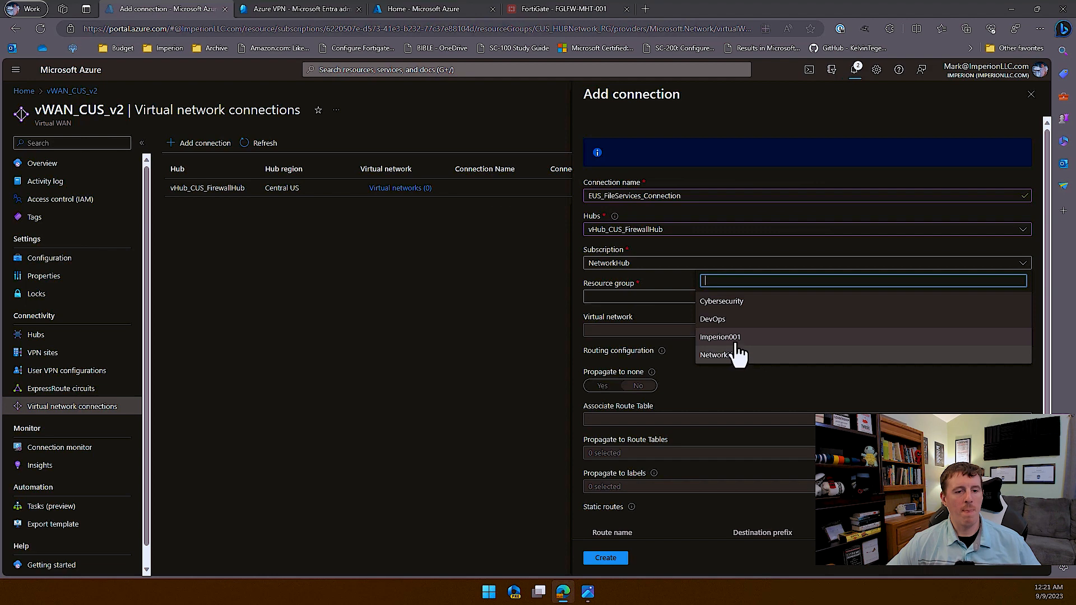
pyautogui.click(721, 337)
pyautogui.click(723, 296)
pyautogui.click(729, 335)
# - Select virtual network vNET_FileServices_EUS, disable static route propagation, and create the connection
pyautogui.click(723, 330)
pyautogui.click(711, 365)
pyautogui.scroll(-2, 644, 490)
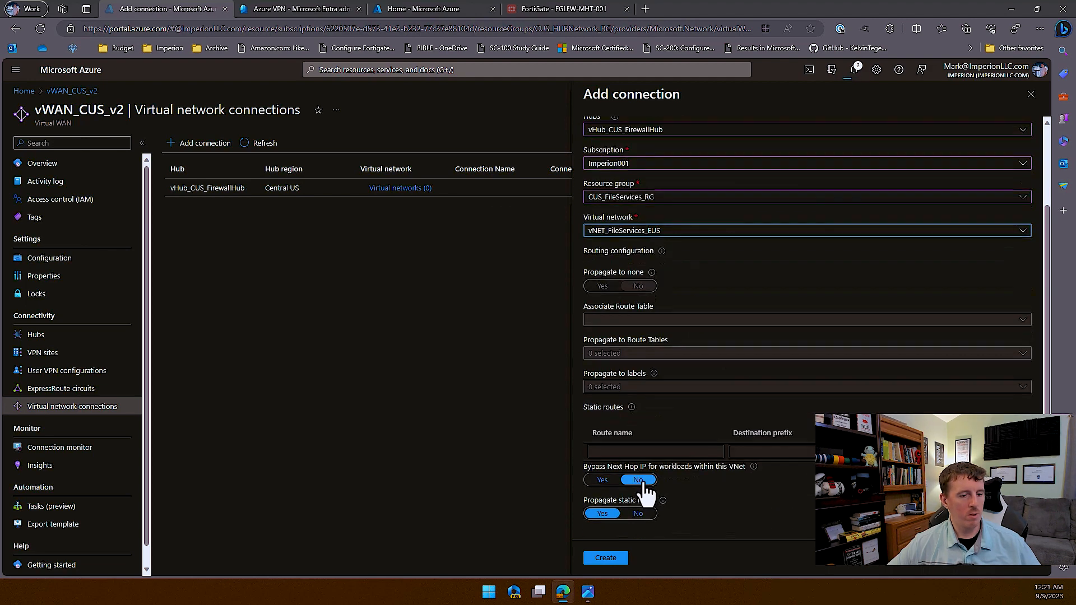
pyautogui.click(638, 514)
pyautogui.click(620, 558)
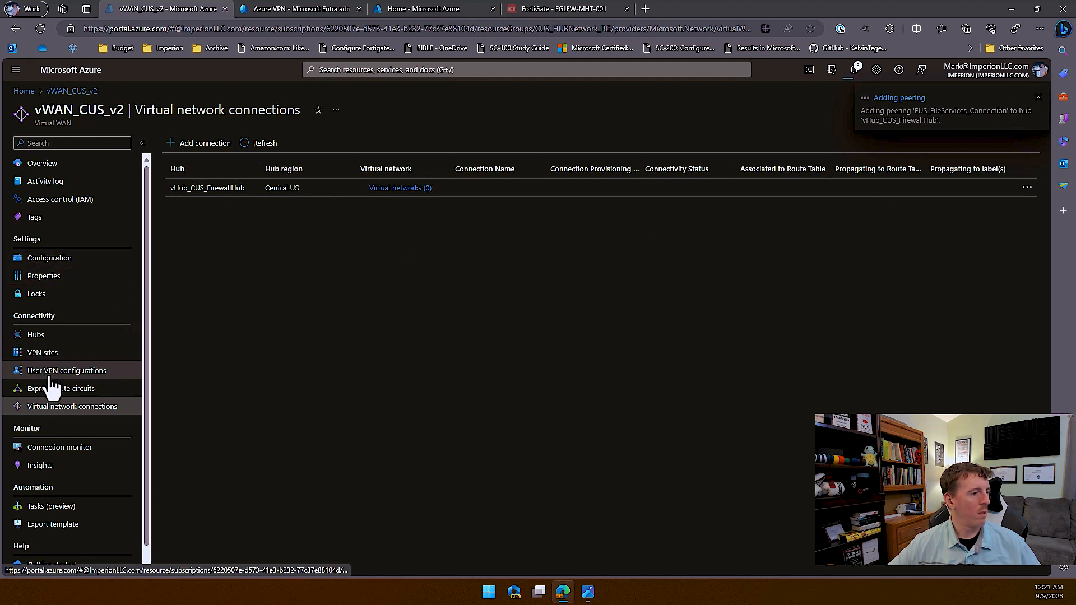
# - Review the peering and routing policy notifications, and dismiss them all
pyautogui.click(854, 70)
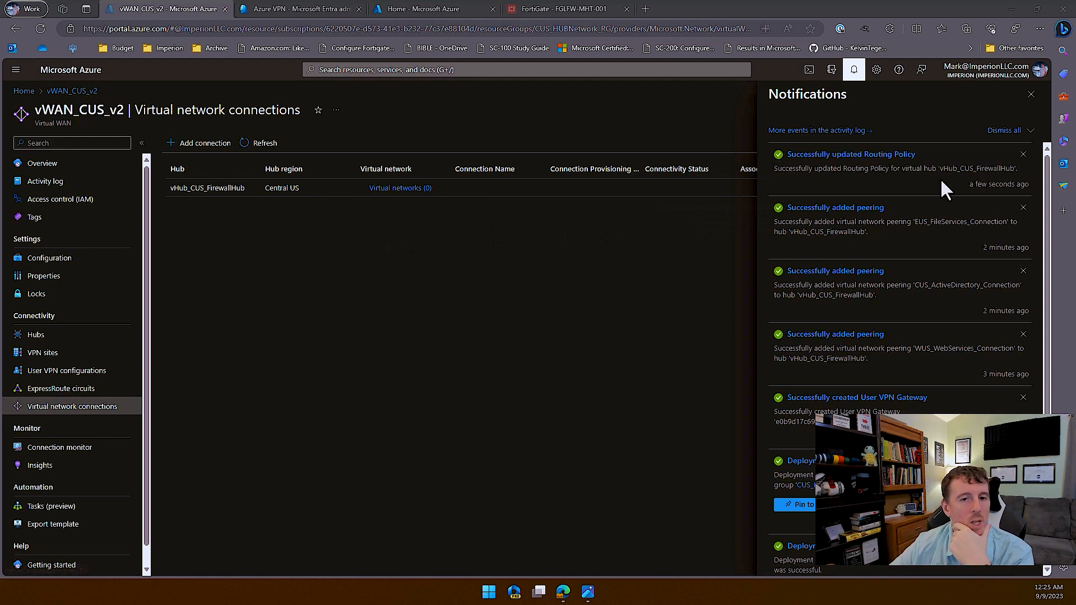
pyautogui.click(1012, 130)
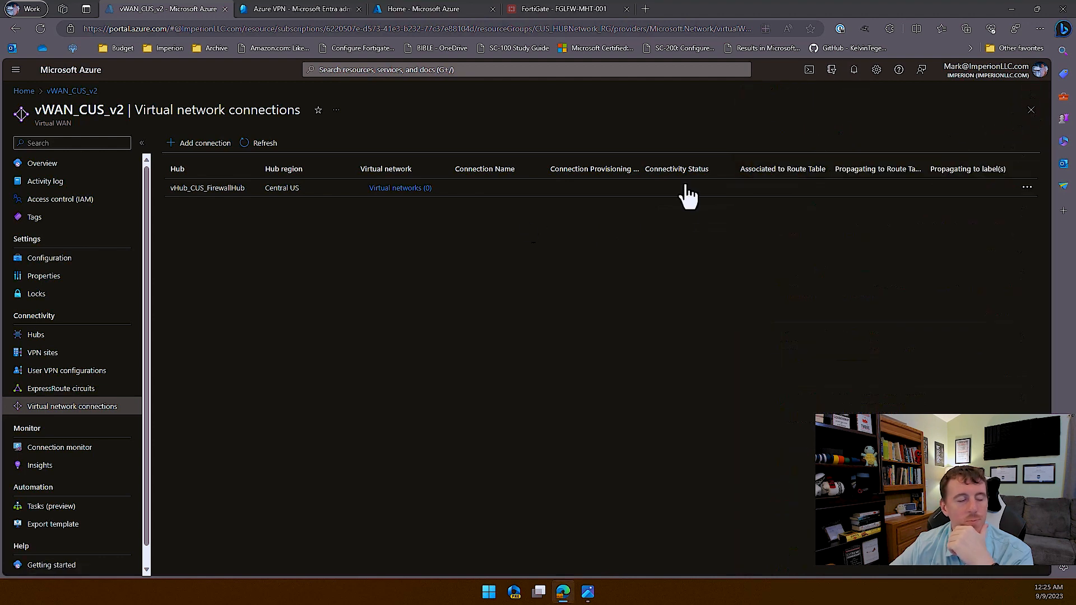
# - Open hub vHub_CUS_FirewallHub of vWAN_CUS_v2, and view its Azure Firewall and Firewall Manager details
pyautogui.click(37, 337)
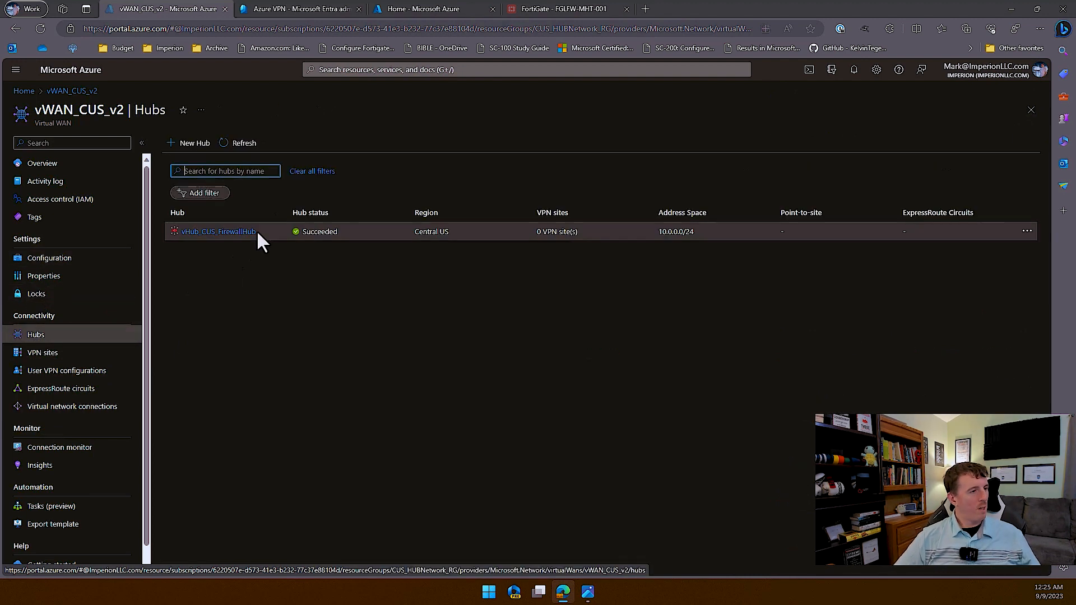
pyautogui.click(240, 236)
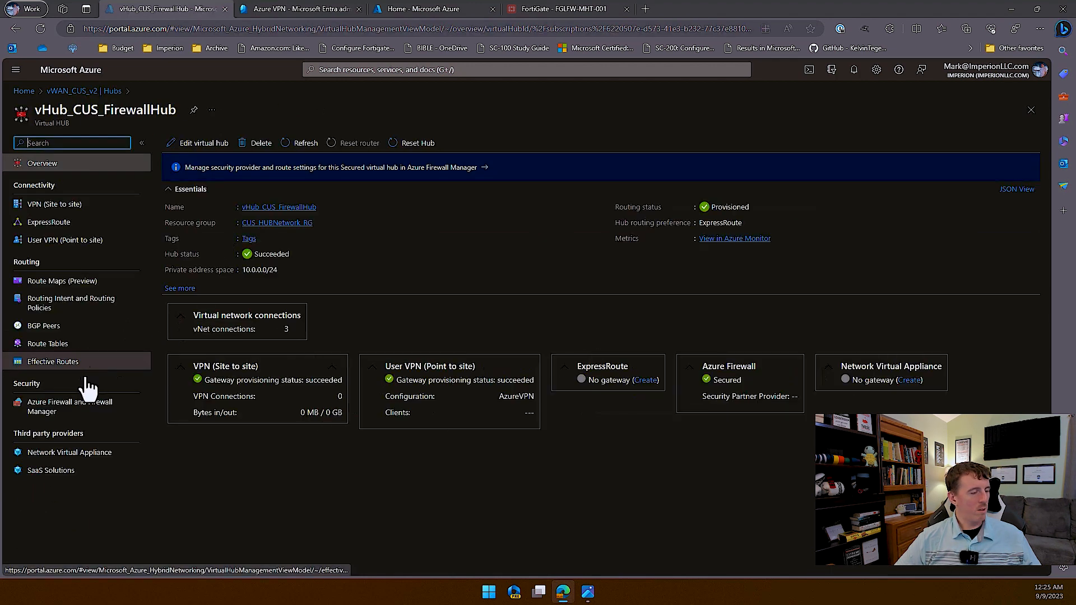
pyautogui.click(60, 410)
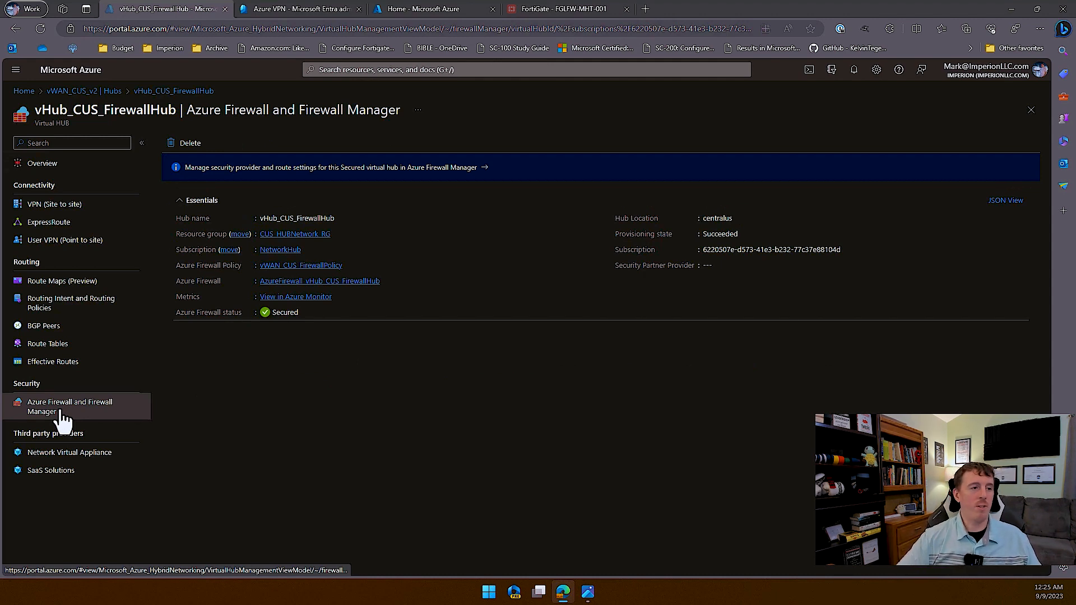
# - Examine the security coverage charts in Firewall Manager, and return to the hub's Azure Firewall details
pyautogui.click(415, 70)
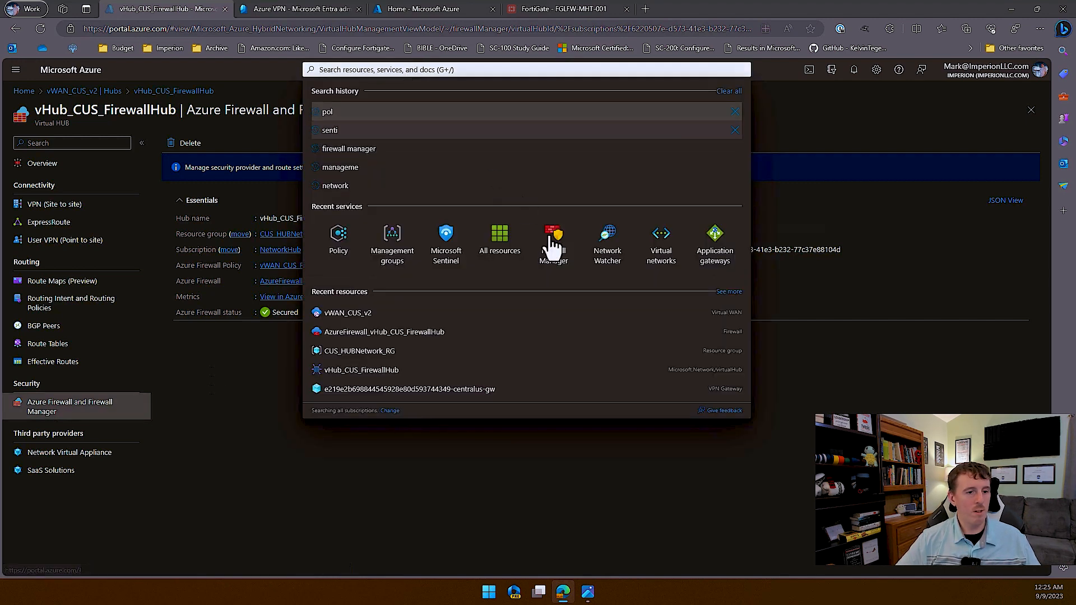
pyautogui.click(570, 272)
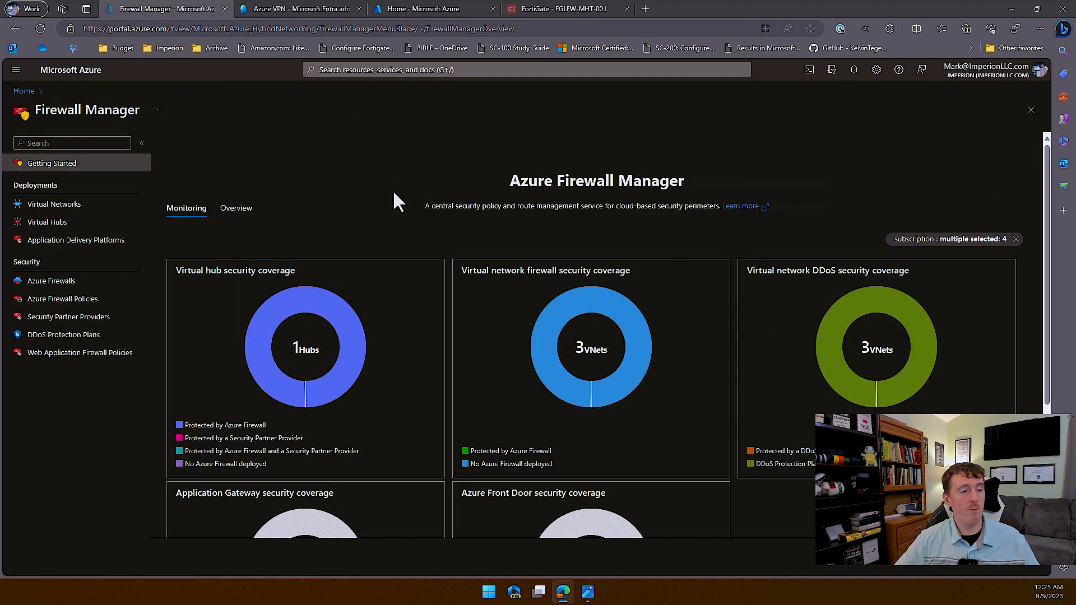
pyautogui.scroll(-3, 516, 311)
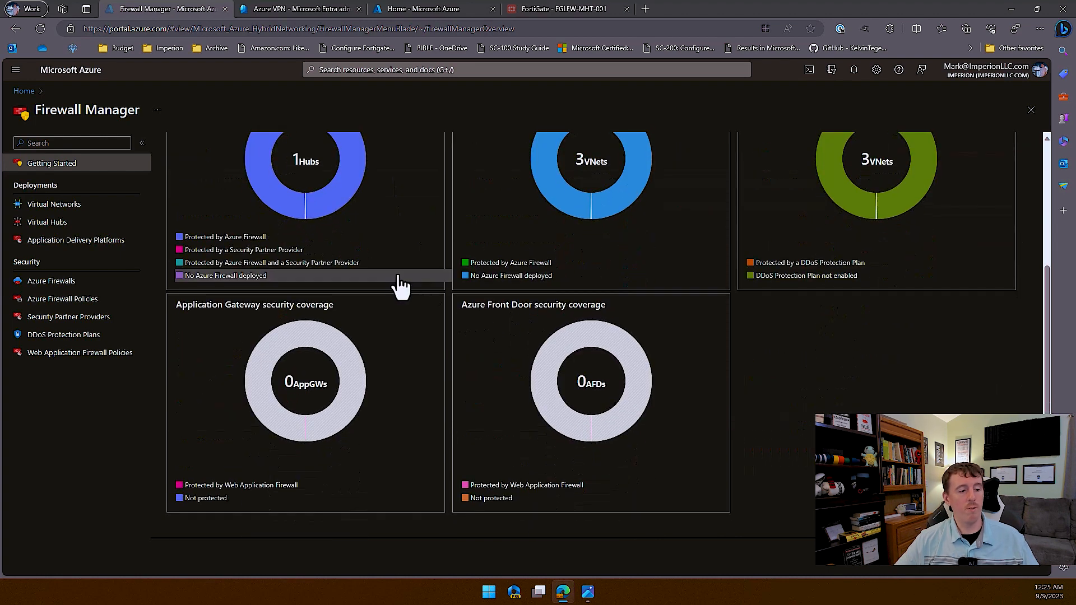
pyautogui.scroll(3, 399, 286)
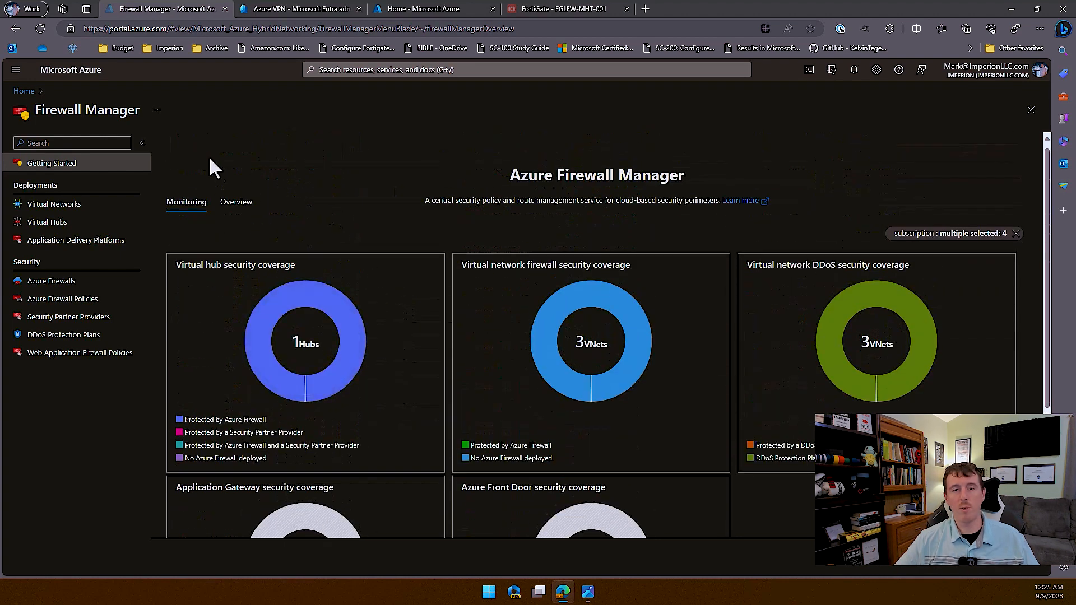
pyautogui.click(14, 32)
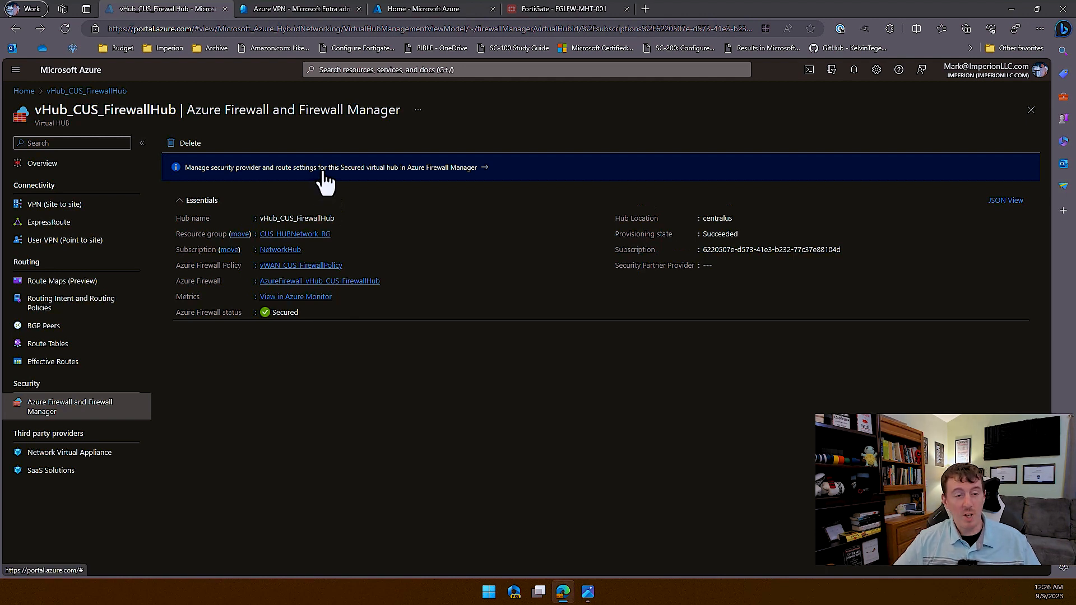
# - Open the secured hub vHub_CUS_FirewallHub in Azure Firewall Manager, and check the security configuration of its connections
pyautogui.click(325, 181)
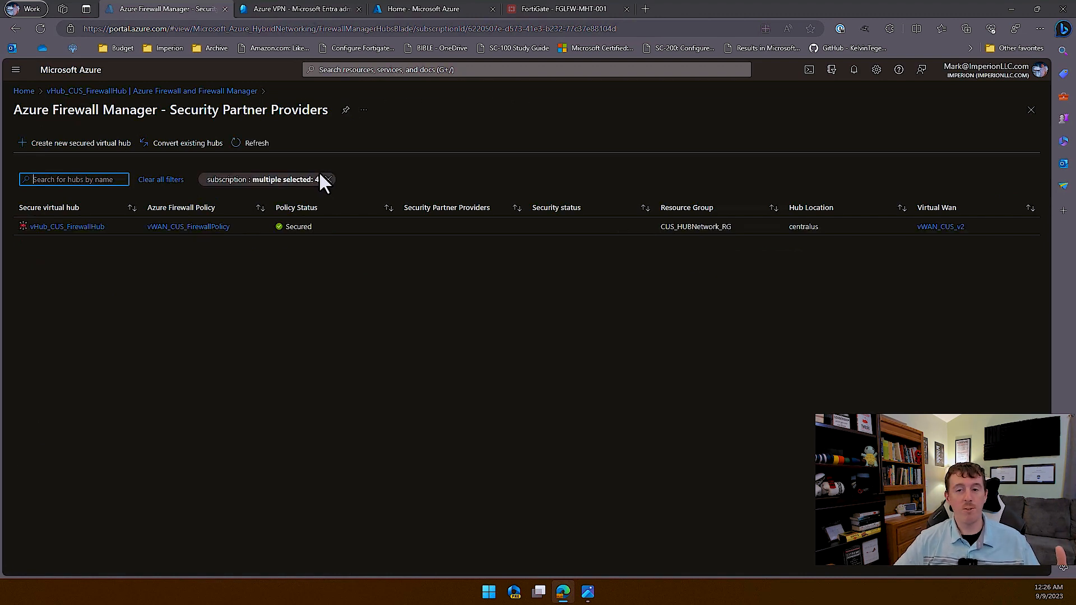
pyautogui.click(84, 229)
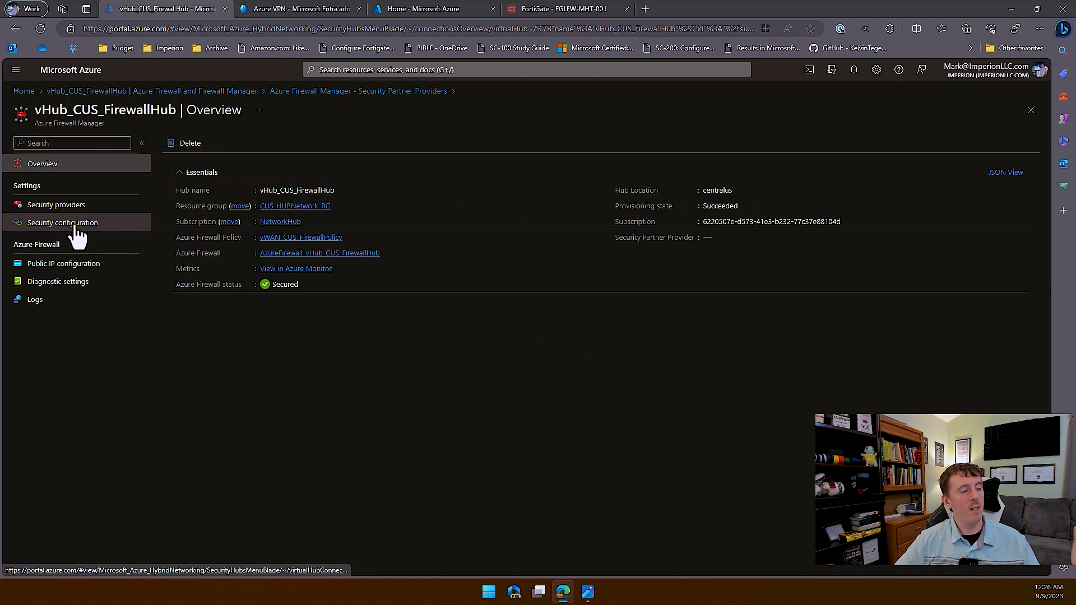
pyautogui.click(83, 227)
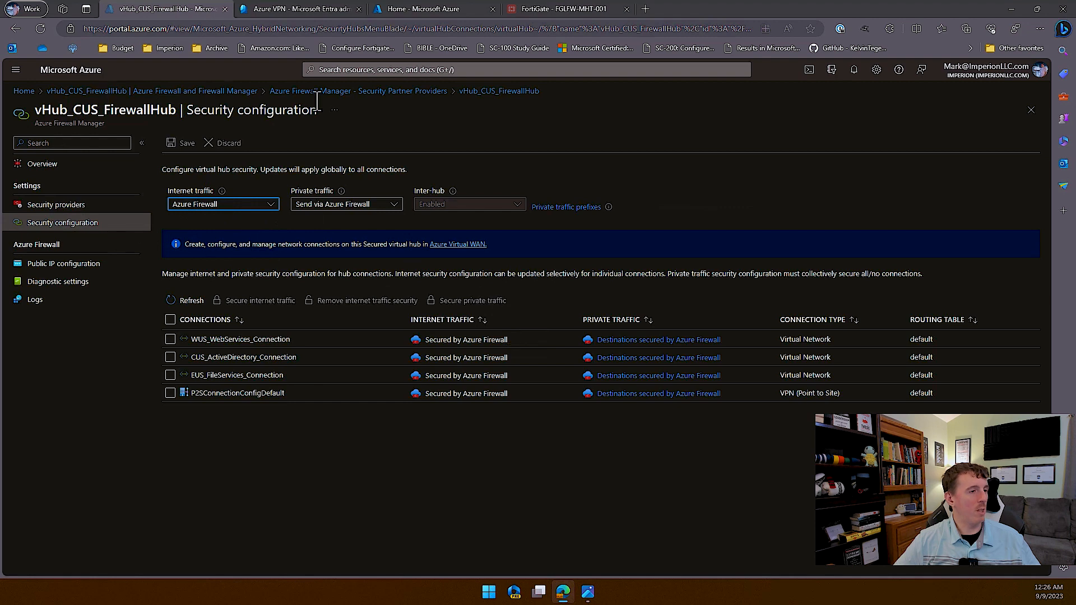
# - Return to the hub vHub_CUS_FirewallHub and display the effective routes of the Azure Firewall resource AzureFirewall_vHub_CUS_FirewallHub
pyautogui.click(231, 91)
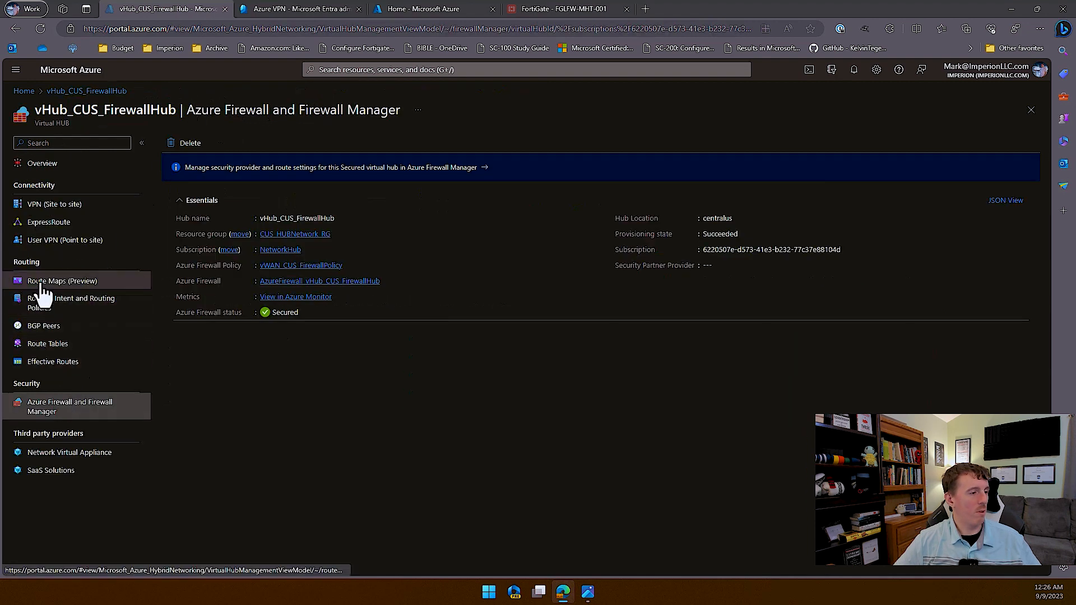
pyautogui.click(47, 366)
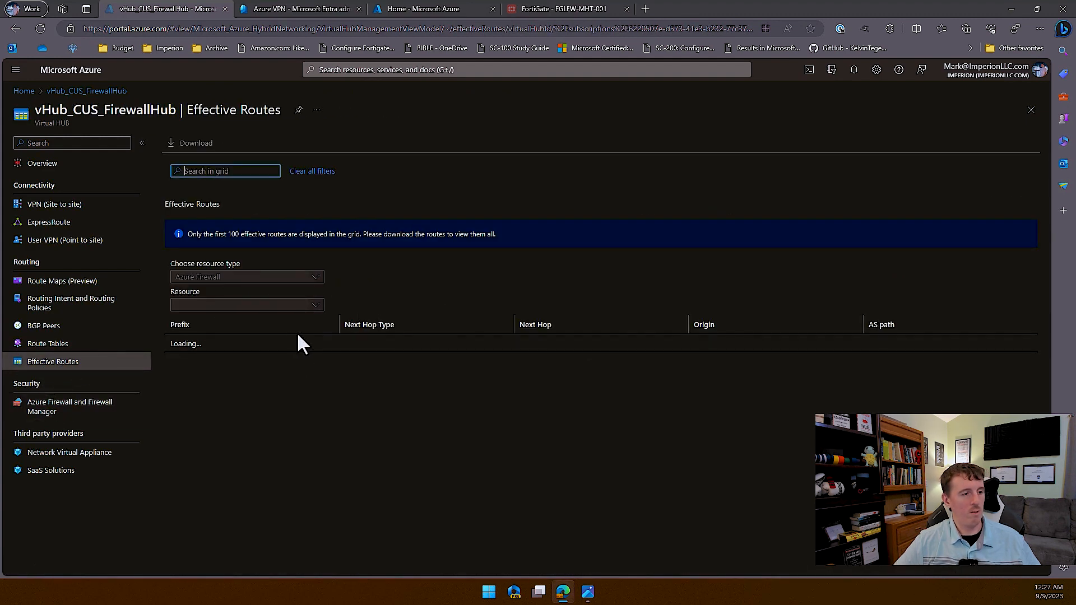
pyautogui.click(317, 307)
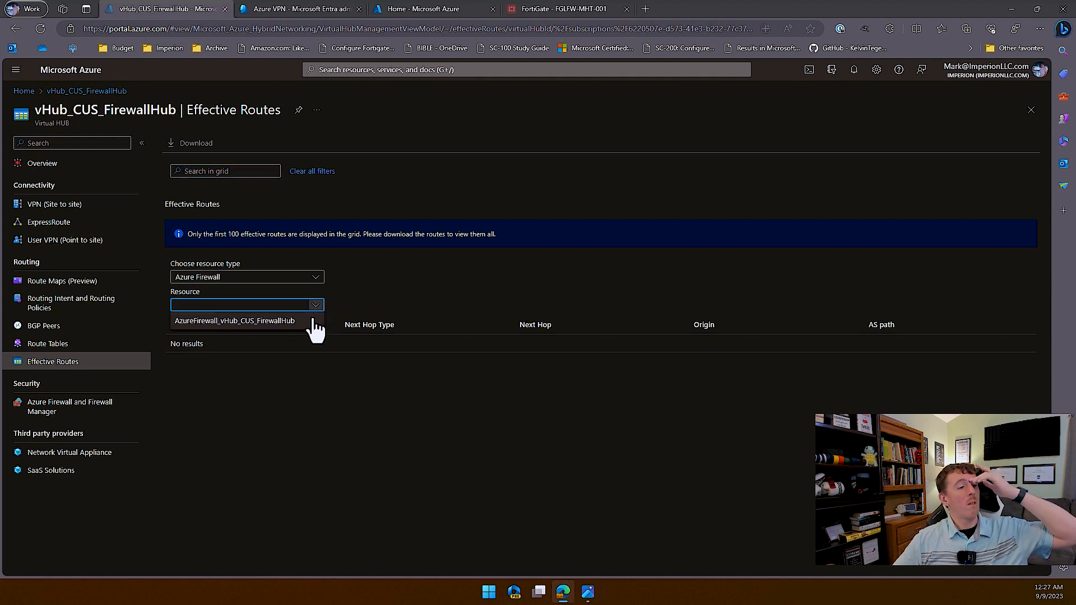
pyautogui.click(295, 320)
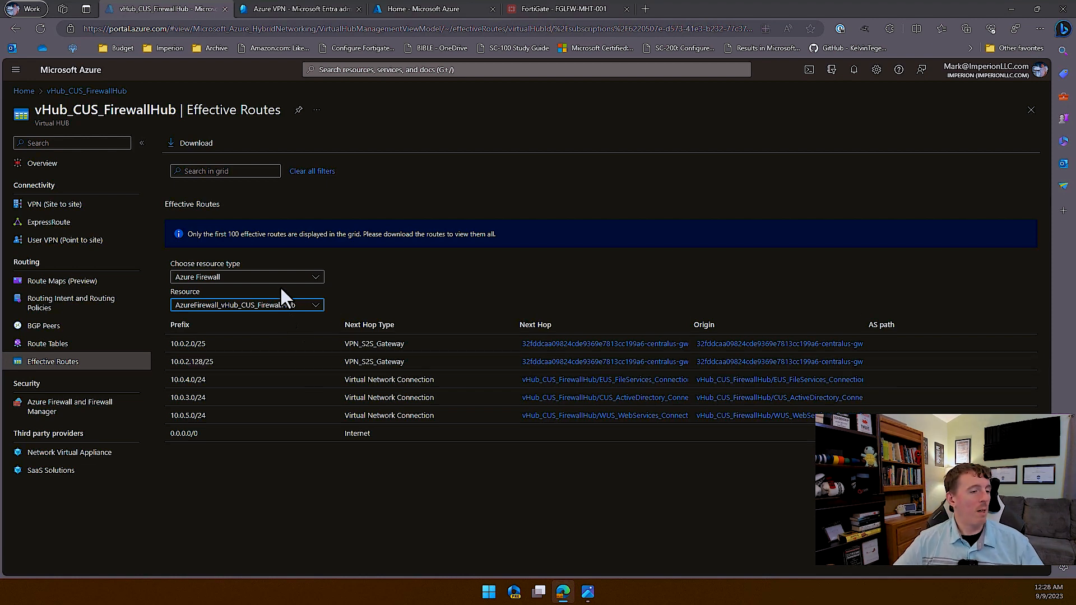
# - Start a new site-to-site VPN site for the hub, named MHT-FW with Fortinet as device vendor, discarding the effective routes selection
pyautogui.click(97, 94)
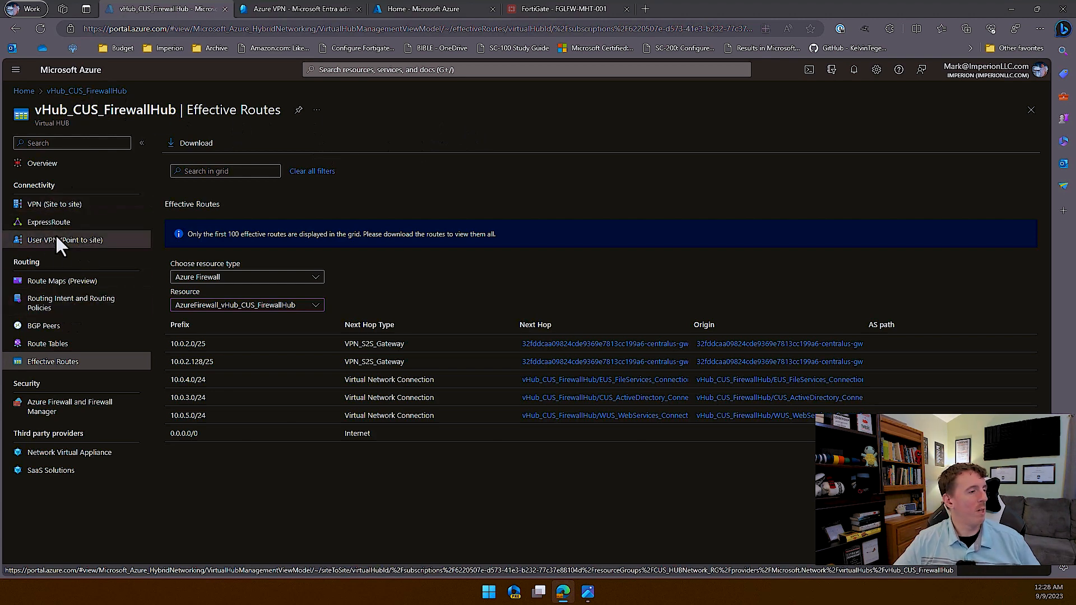
pyautogui.click(52, 207)
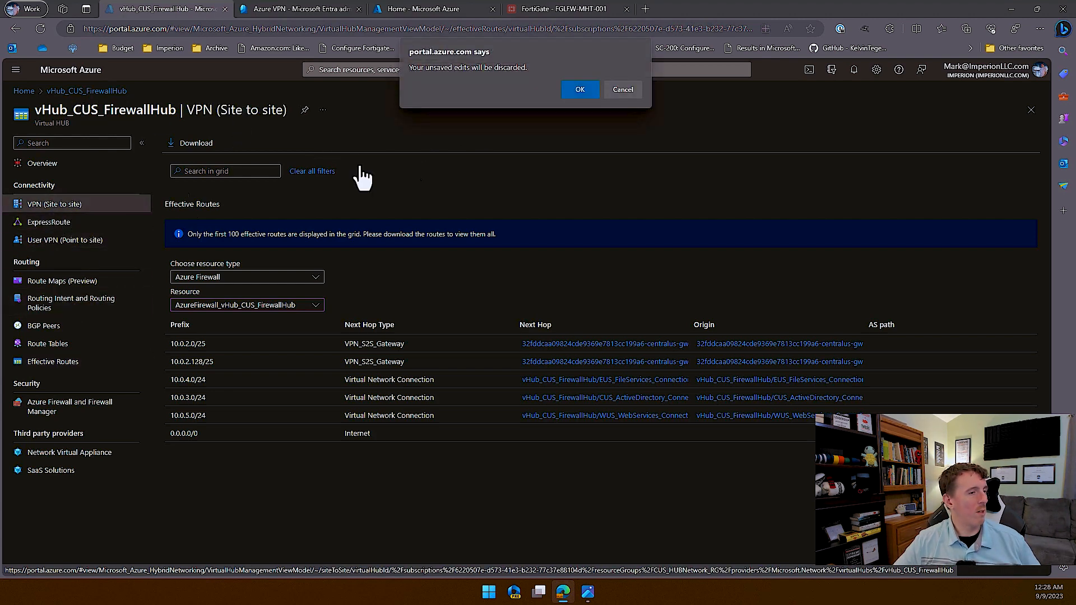
pyautogui.click(571, 88)
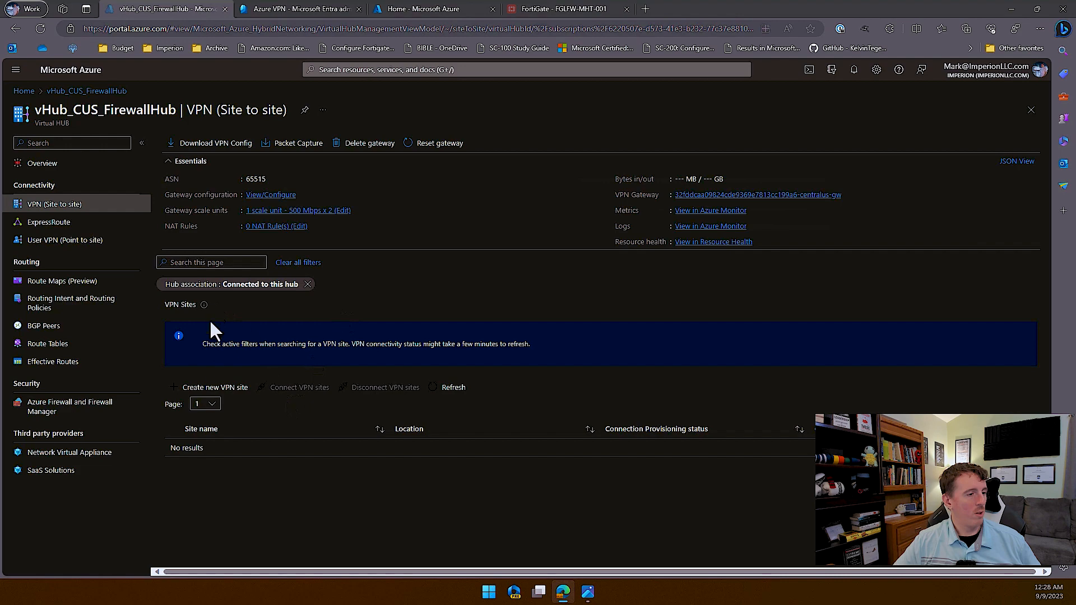
pyautogui.click(213, 388)
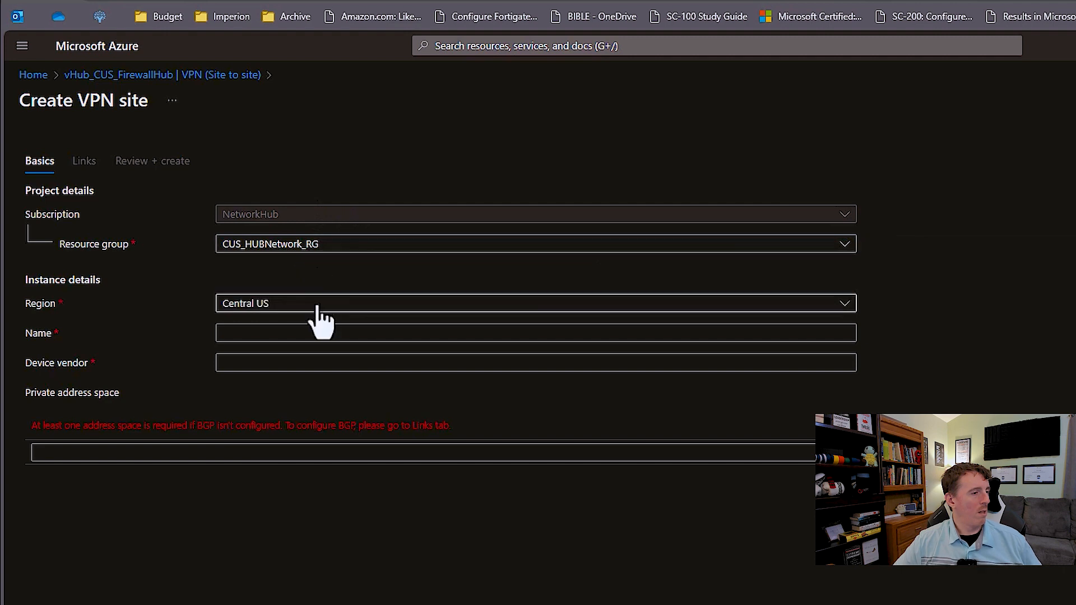
pyautogui.click(309, 335)
pyautogui.write('MHT_F')
pyautogui.press('BackSpace')
pyautogui.press('BackSpace')
pyautogui.write('-FW')
pyautogui.click(307, 366)
pyautogui.write('Fortinet')
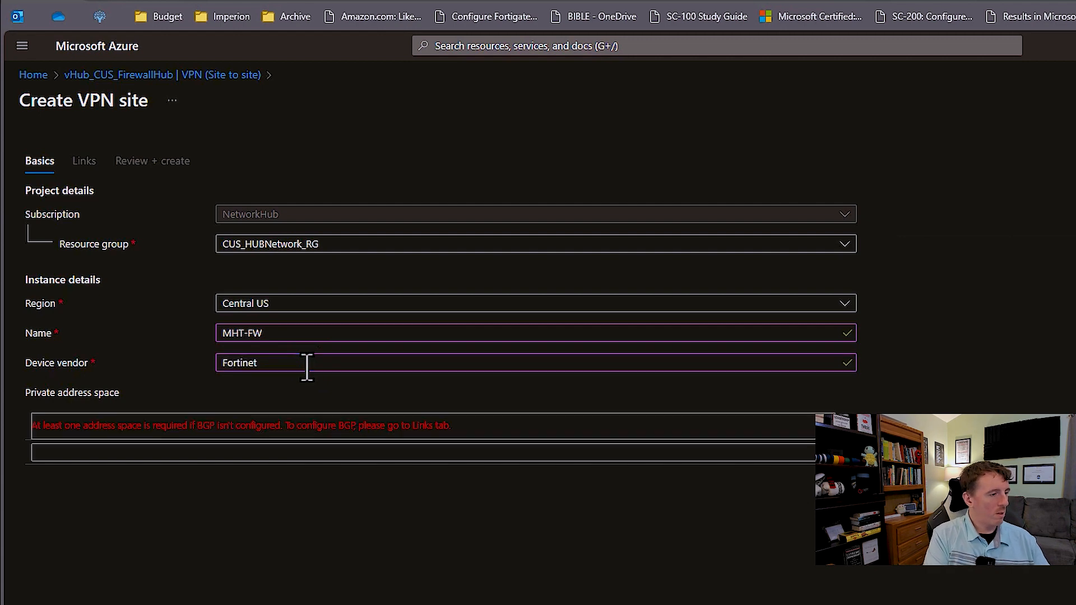
pyautogui.press('Tab')
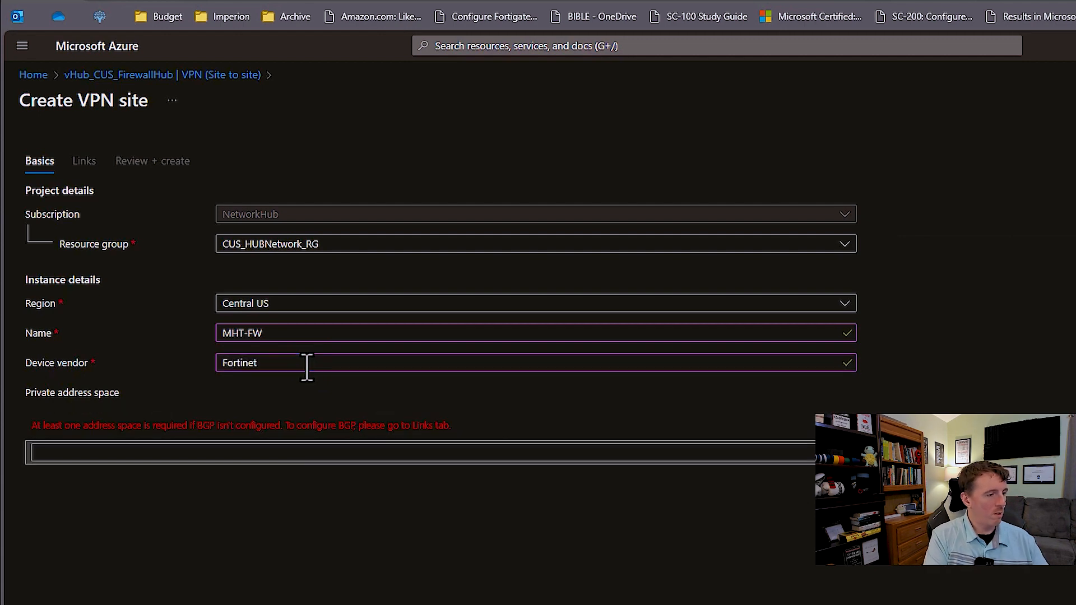
# - Set the VPN site's private address space to 172.19.0.0/16
pyautogui.click(241, 452)
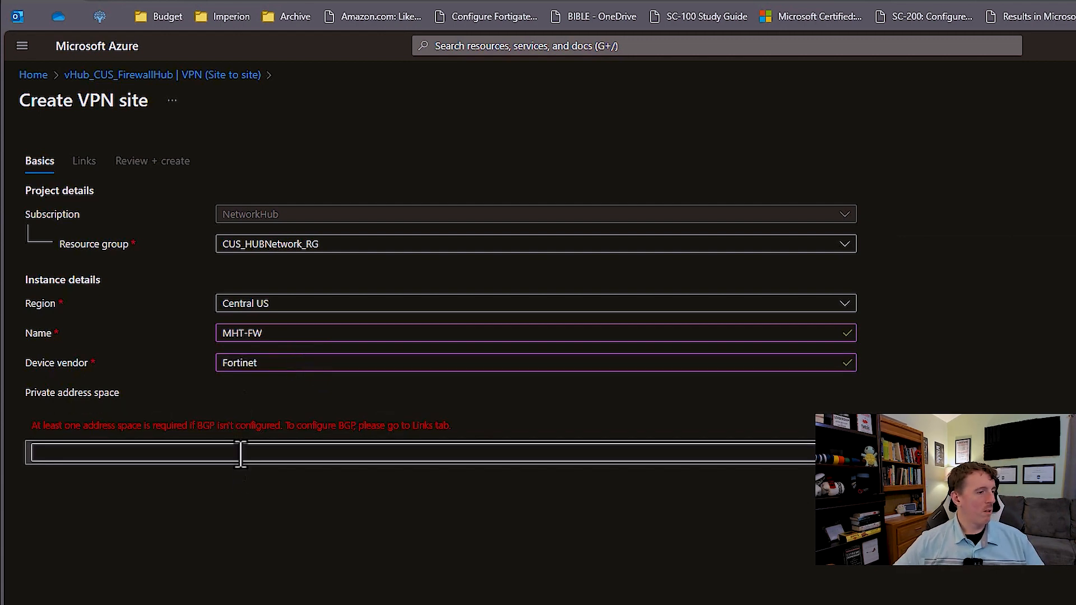
pyautogui.write('172')
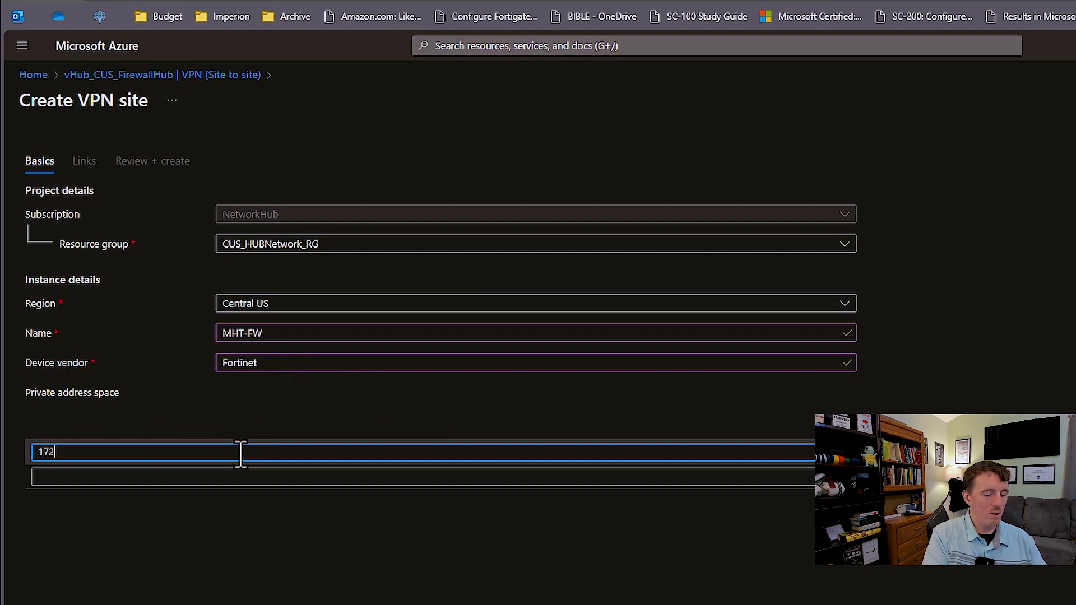
pyautogui.write('.19.0')
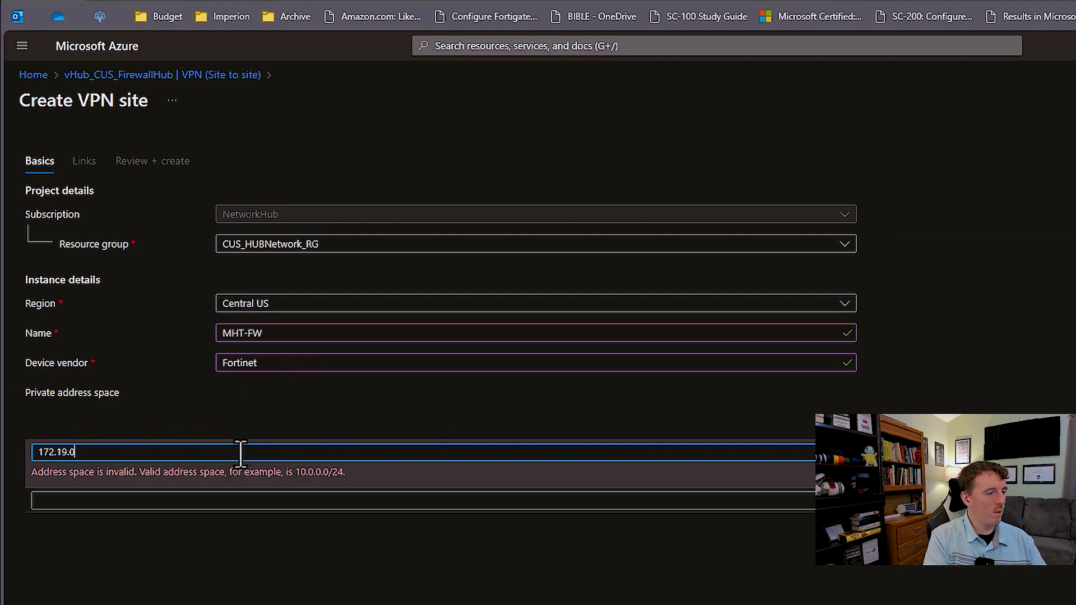
pyautogui.write('.0/16')
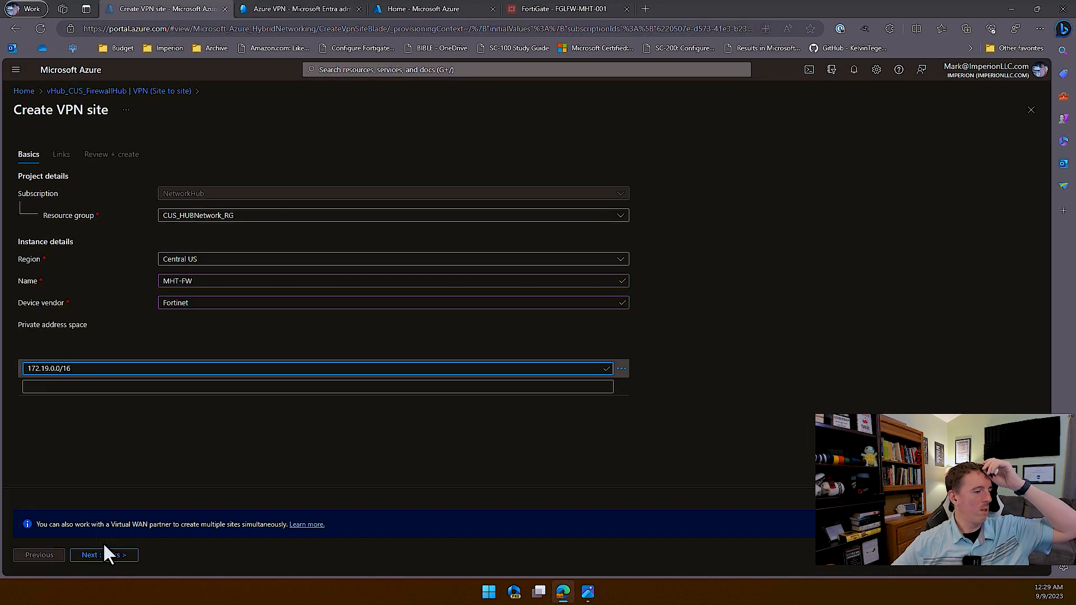
# - Add a link named Main with speed 1000, provider Pavlov Media and FQDN imperion.fortidyndns.com, and create the VPN site
pyautogui.click(112, 604)
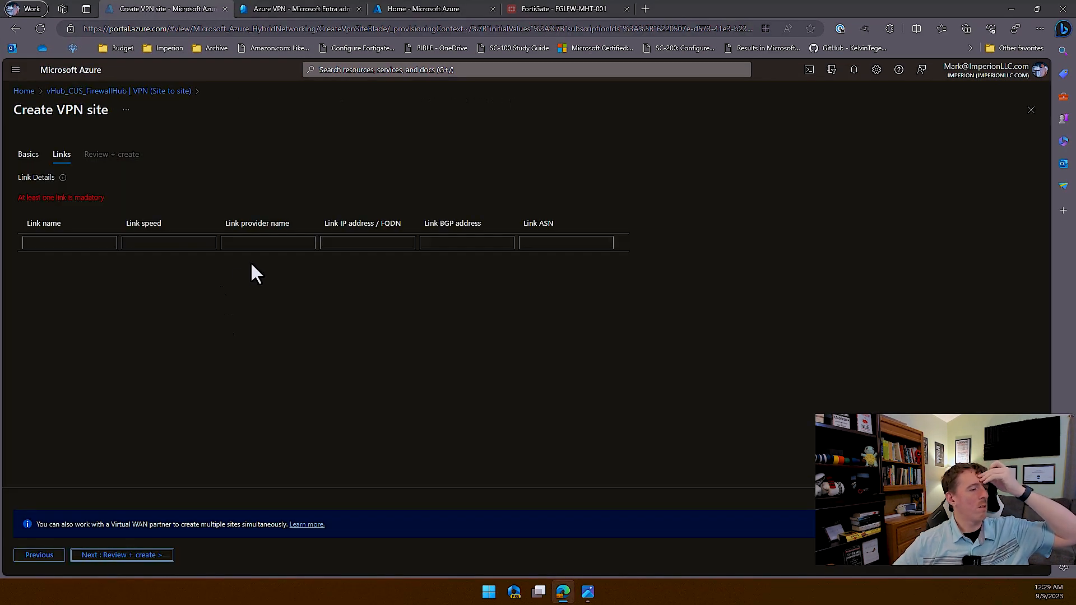
pyautogui.click(90, 241)
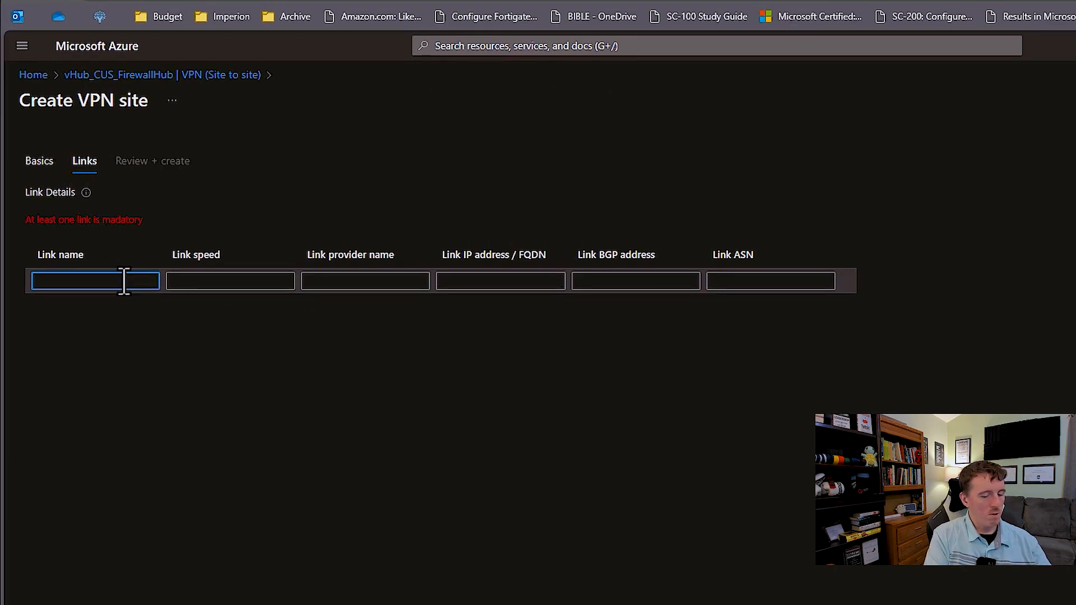
pyautogui.write('Main')
pyautogui.press('Tab')
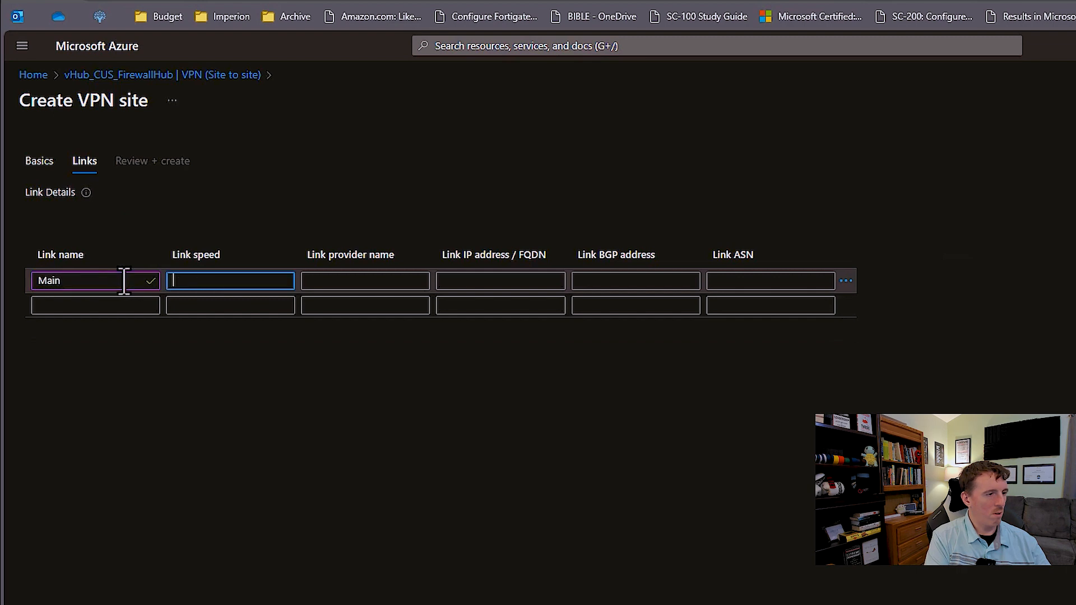
pyautogui.write('1000')
pyautogui.press('Tab')
pyautogui.write('Pavlov me')
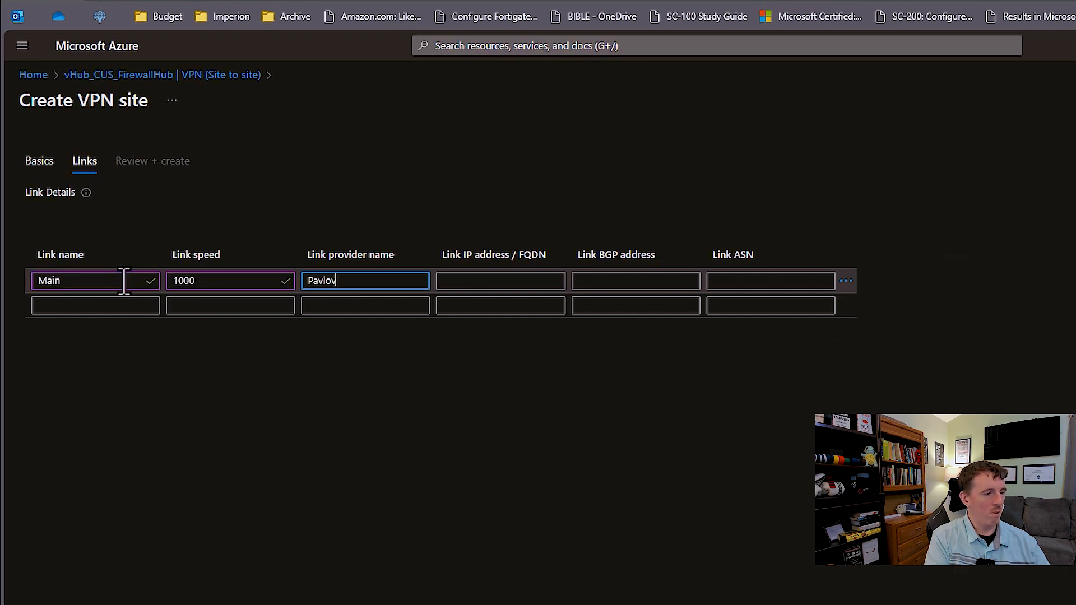
pyautogui.write('diadia')
pyautogui.press('Tab')
pyautogui.write('imperion.fortidyn')
pyautogui.write('ns.com')
pyautogui.press('Tab')
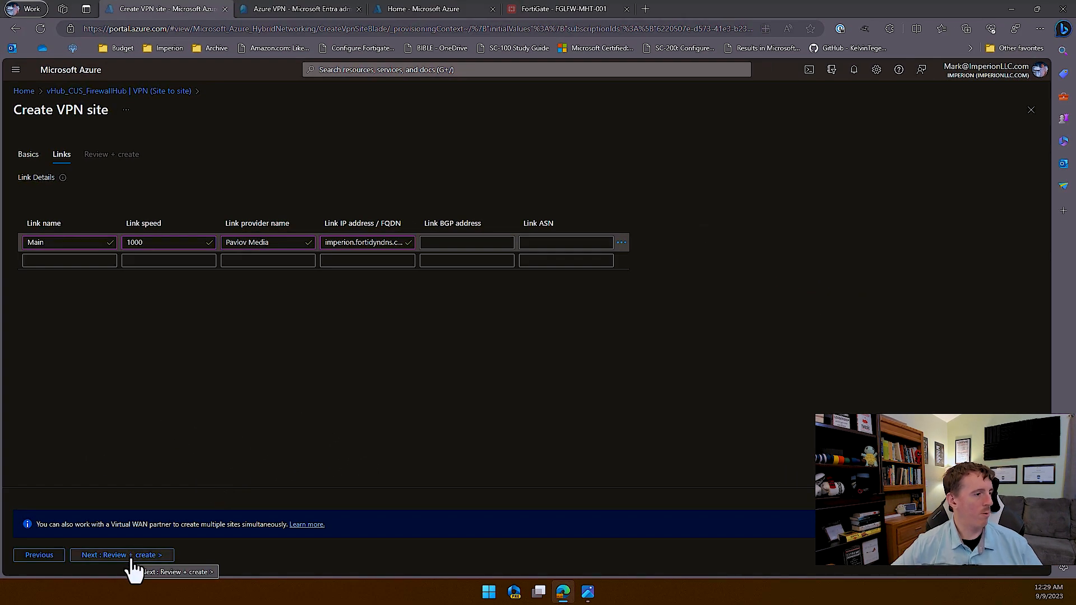
pyautogui.click(132, 557)
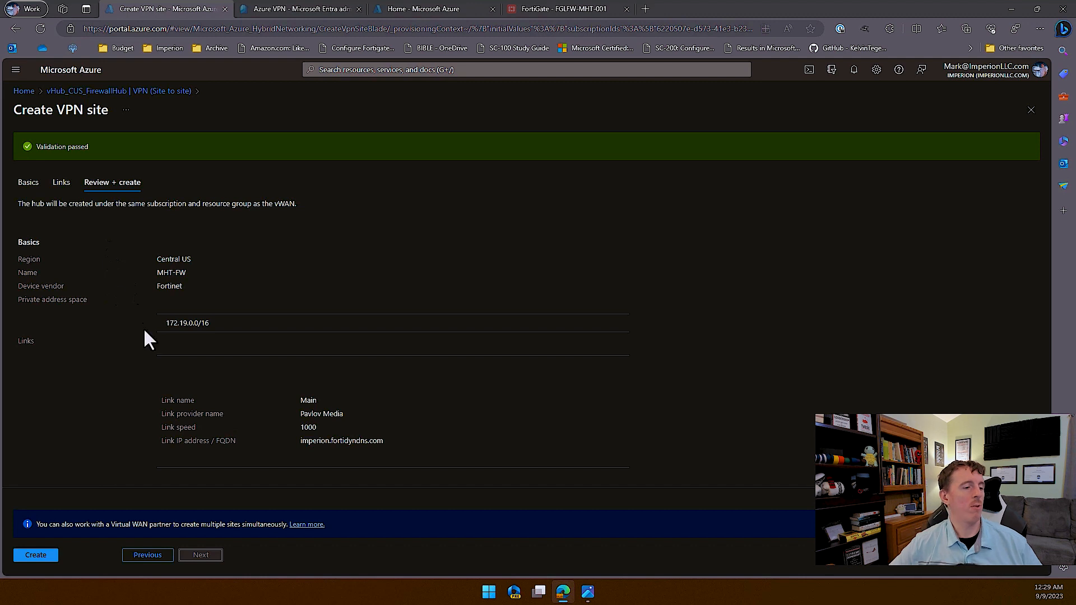
pyautogui.click(37, 561)
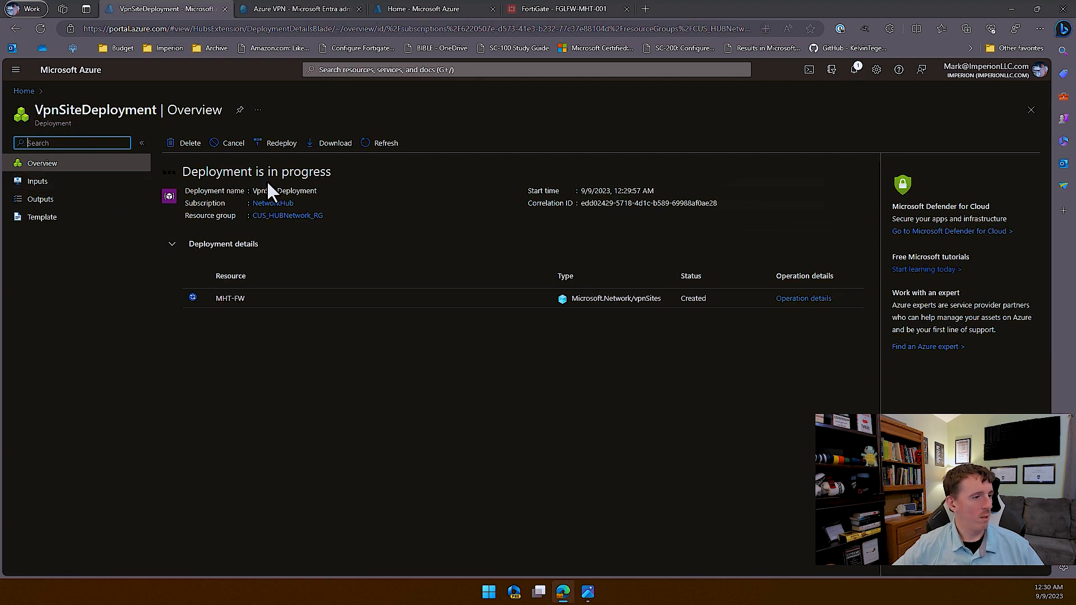
# - Open the site-to-site VPN page of hub vHub_CUS_FirewallHub through resource group CUS_HUBNetwork_RG and virtual WAN vWAN_CUS_v2
pyautogui.click(278, 217)
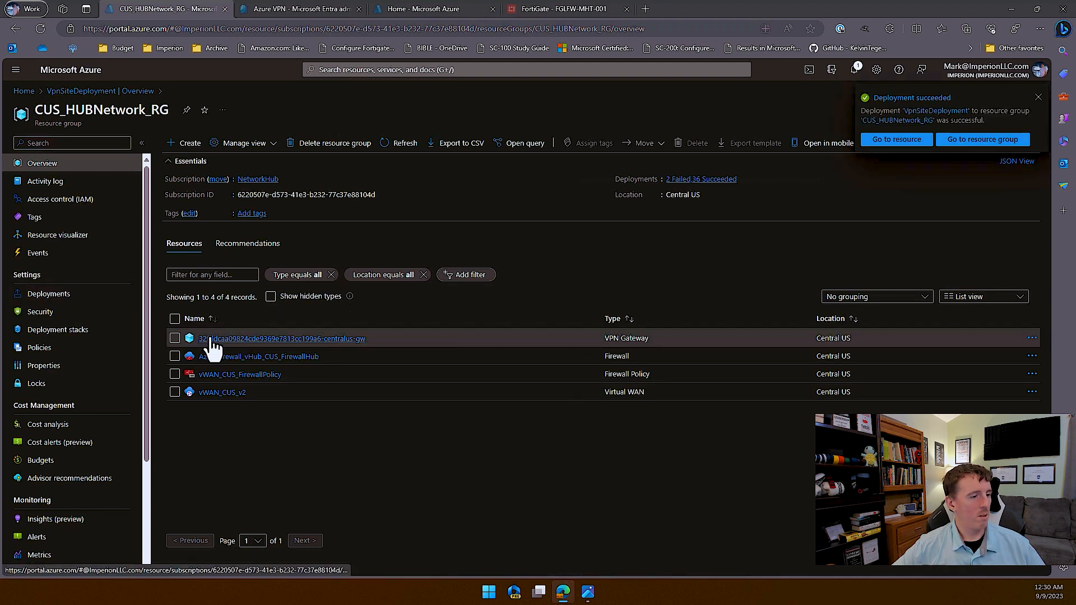
pyautogui.click(222, 393)
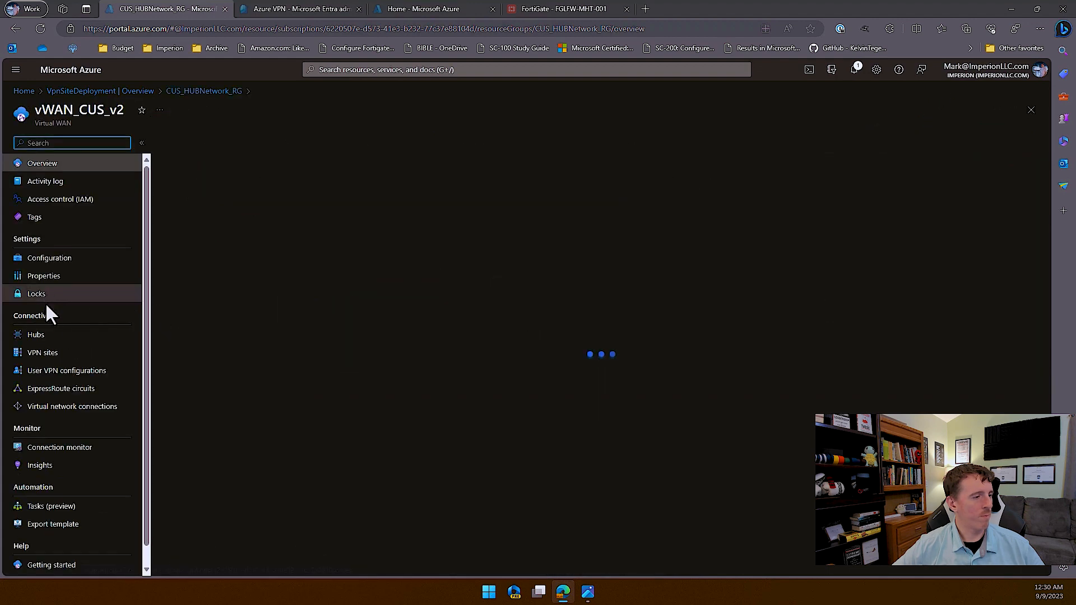
pyautogui.click(48, 338)
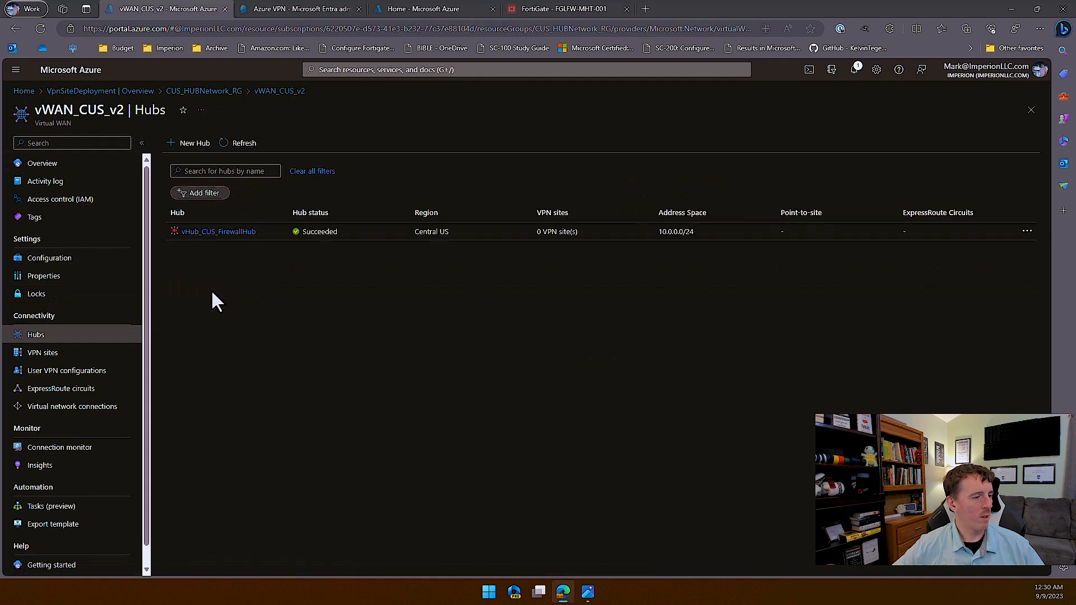
pyautogui.click(215, 231)
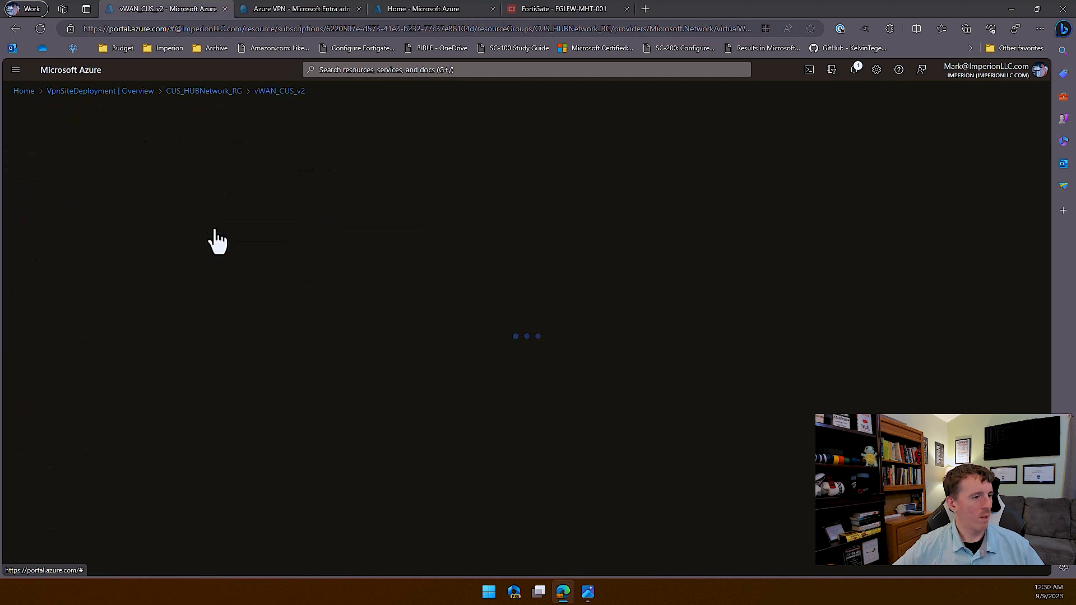
pyautogui.click(60, 207)
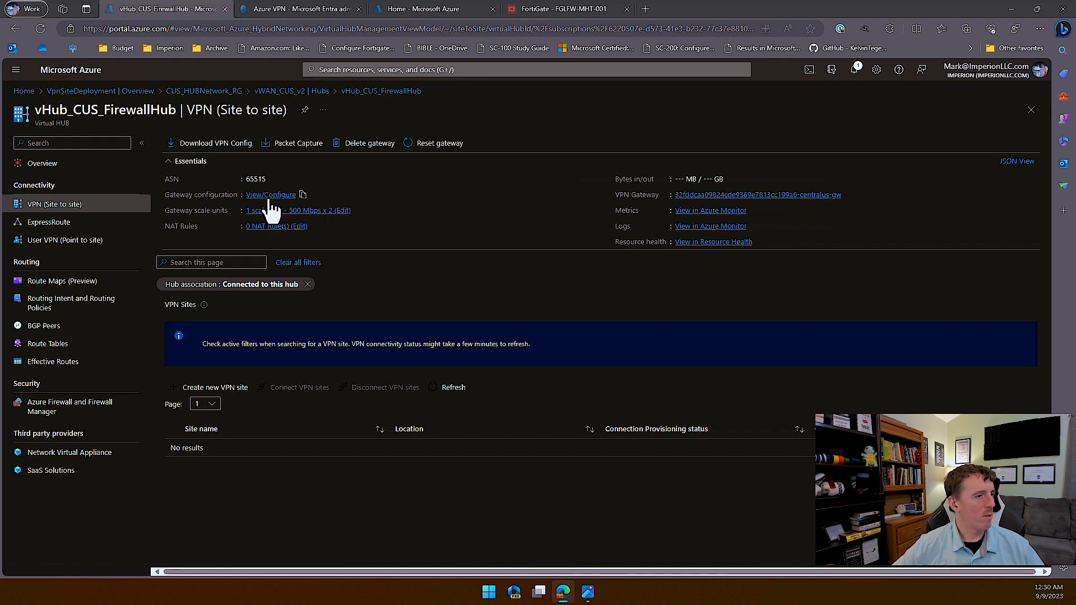
# - Open the hub's VPN gateway configuration and copy the public IP address of VPN Gateway Instance 0
pyautogui.click(272, 210)
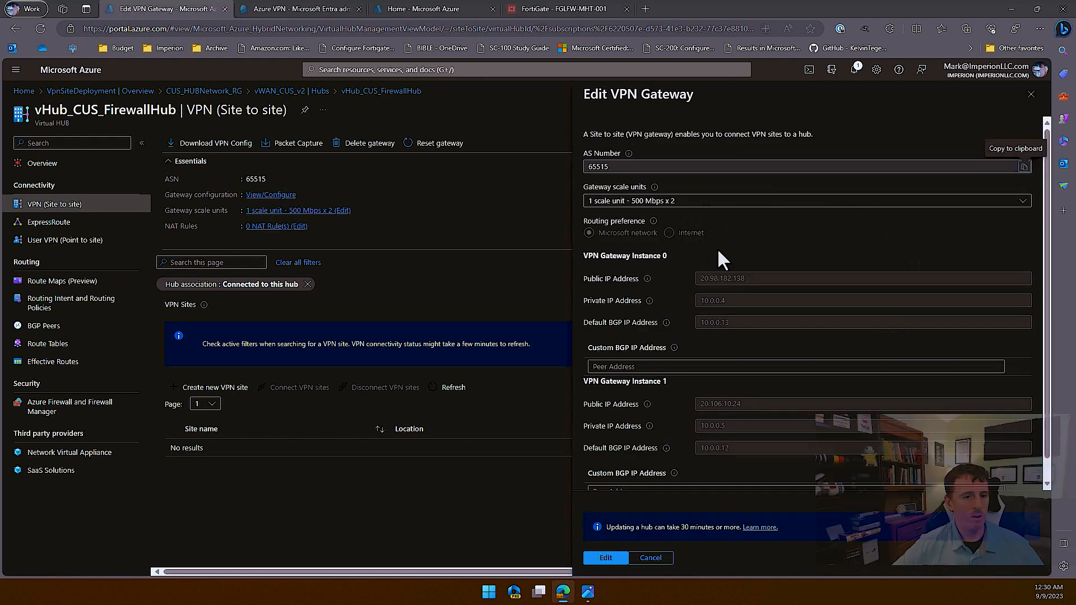
pyautogui.moveTo(750, 278); pyautogui.dragTo(687, 280)
pyautogui.hotkey('ctrl', 'c')
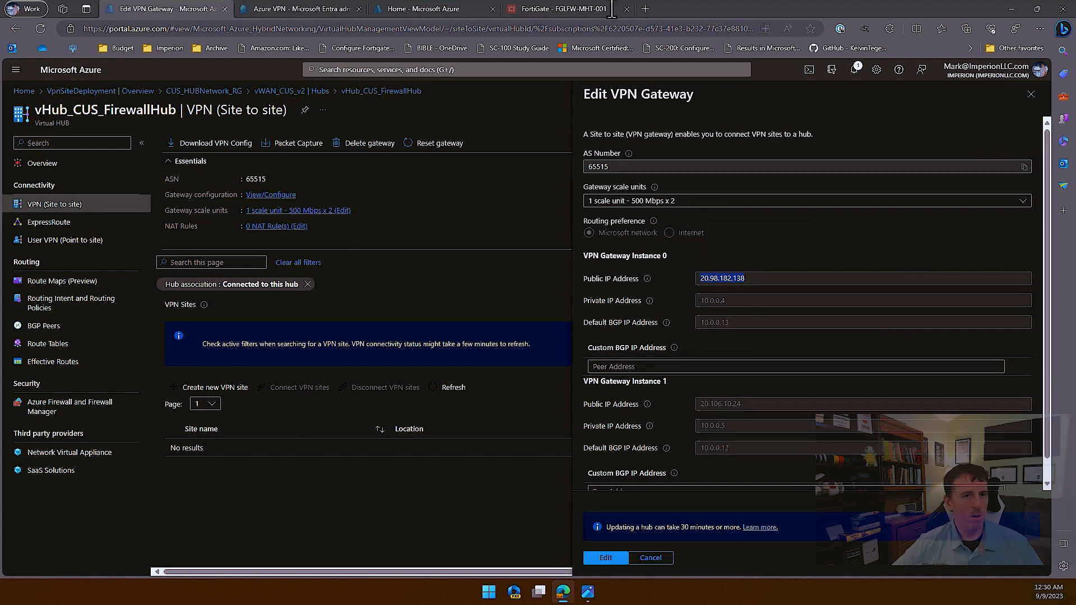
# - Switch to FortiGate and set the remote gateway IP address of IPsec tunnel vWAN_AzureCUS1 to 20.98.182.138, saving the tunnel
pyautogui.click(563, 14)
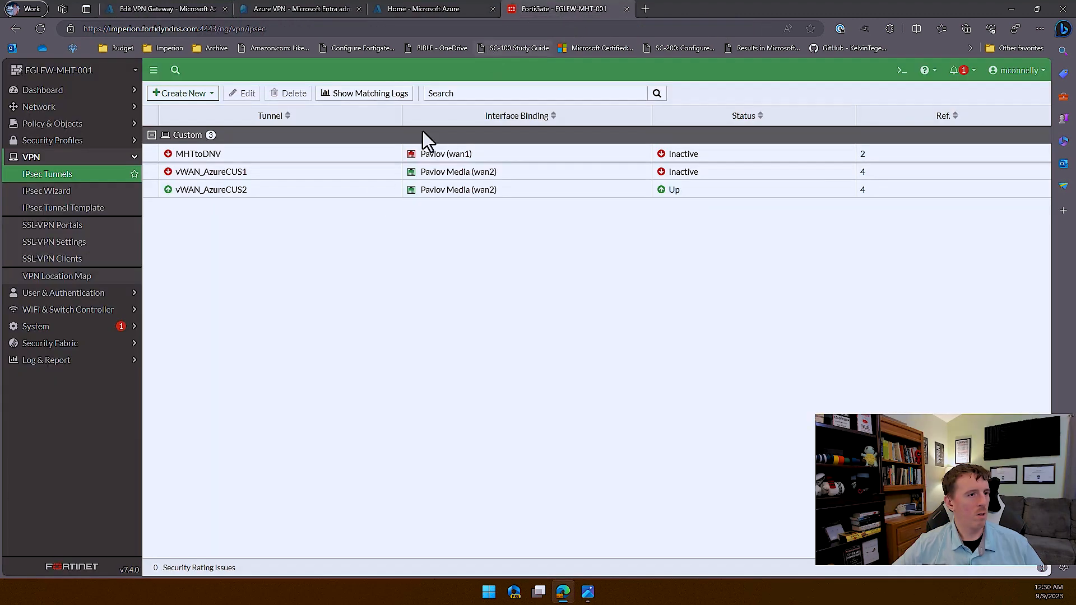
pyautogui.doubleClick(236, 178)
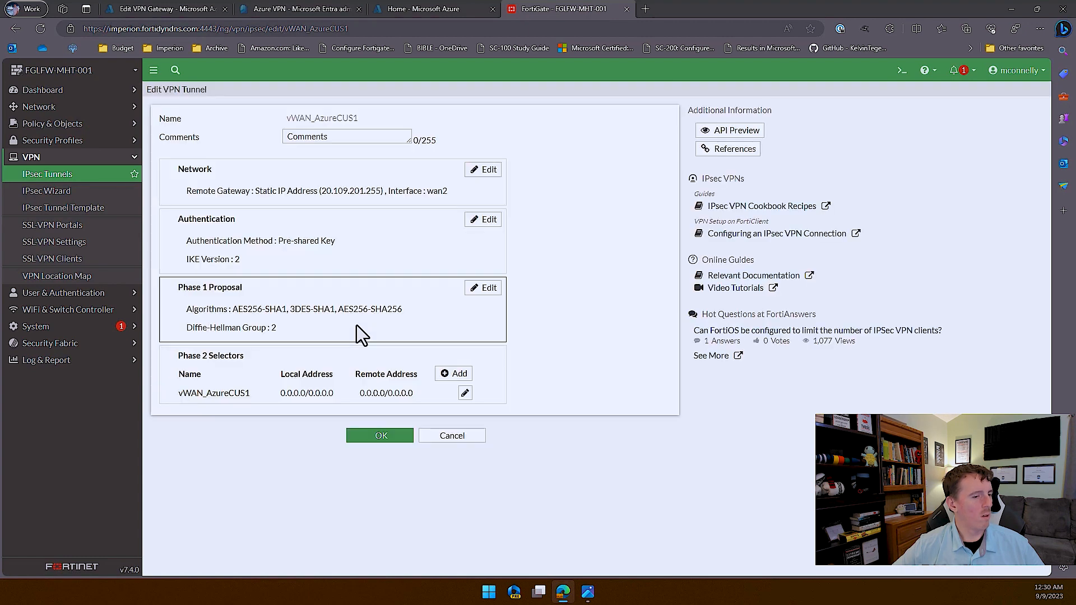
pyautogui.click(334, 206)
pyautogui.click(365, 224)
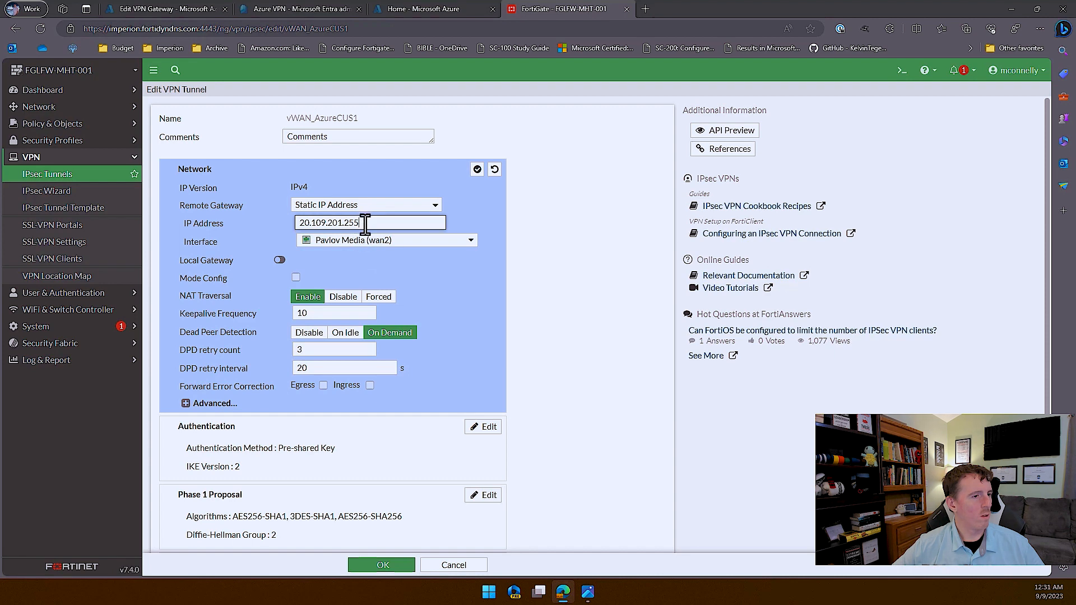
pyautogui.hotkey('ctrl', 'a')
pyautogui.hotkey('ctrl', 'v')
pyautogui.scroll(-1, 565, 389)
pyautogui.click(390, 566)
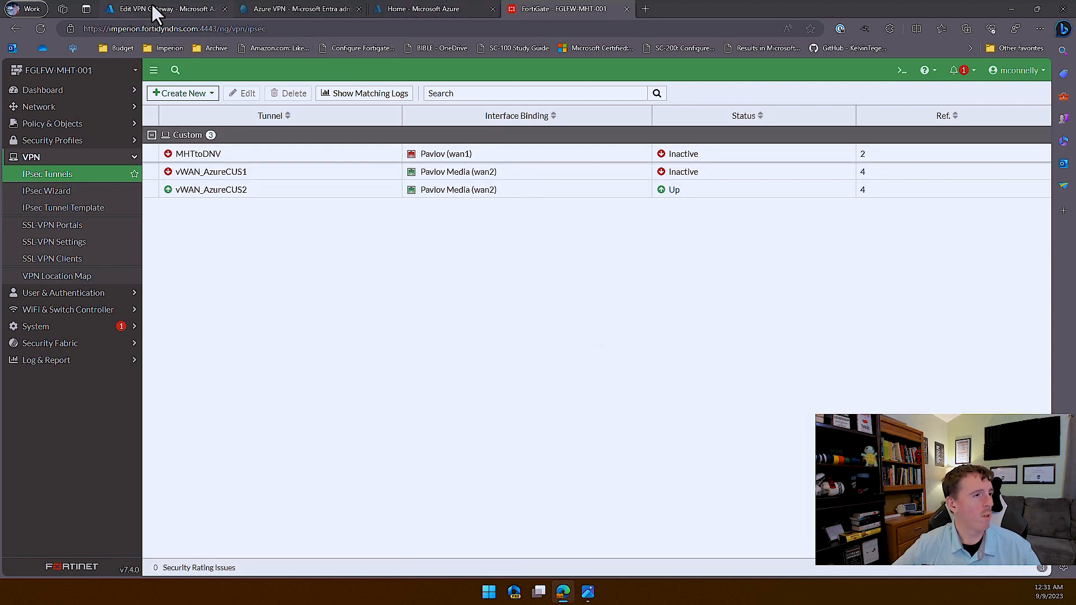
# - Switch back to the Azure portal and examine the private and BGP IP addresses of the VPN gateway instances
pyautogui.hotkey('ctrl', 'Tab')
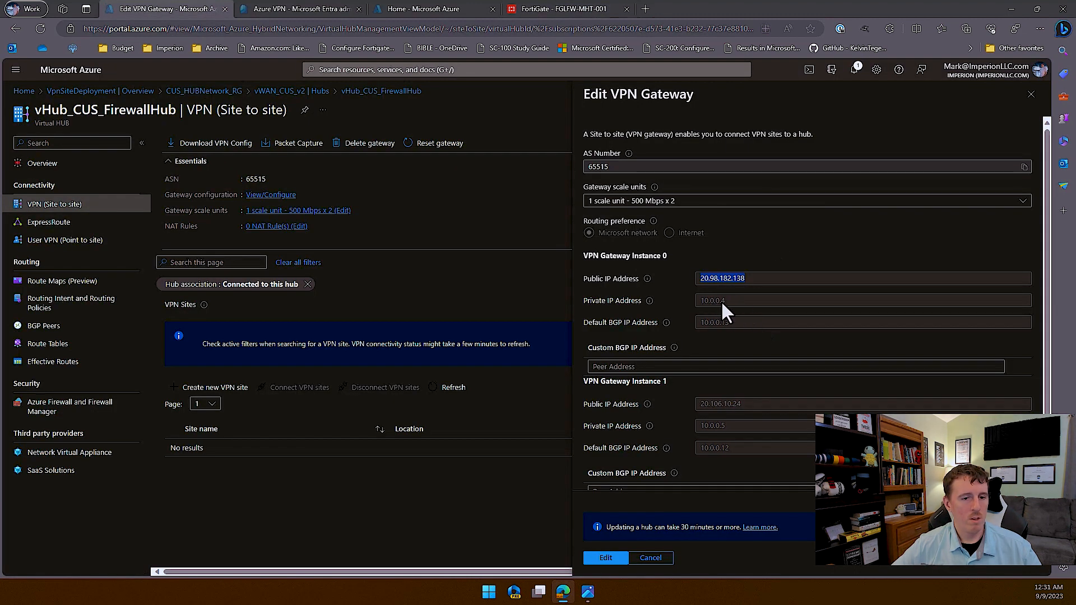
pyautogui.moveTo(724, 301); pyautogui.dragTo(708, 299)
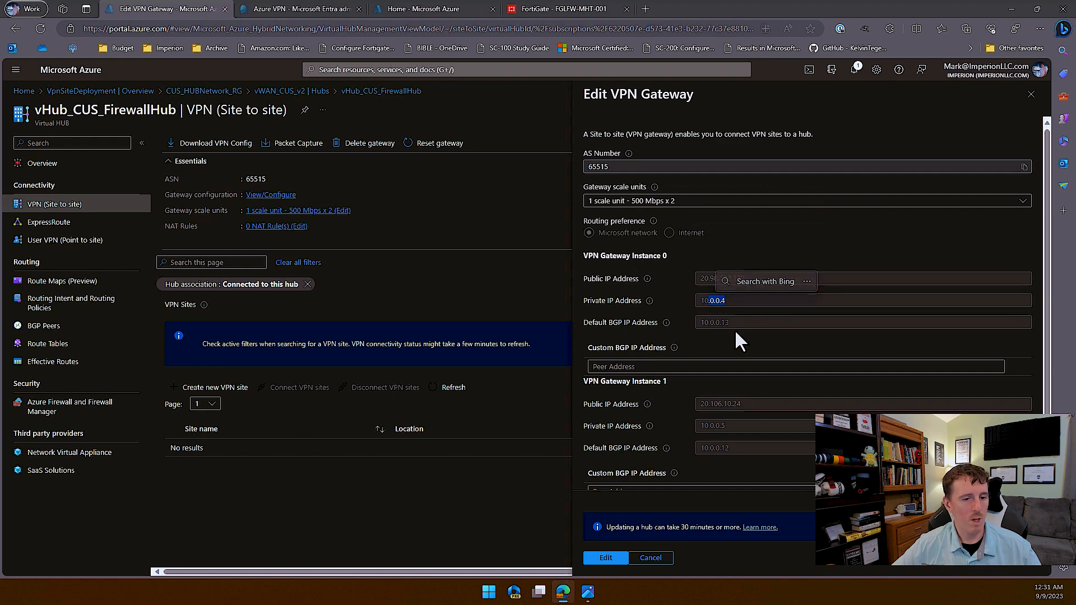
pyautogui.scroll(-1, 767, 384)
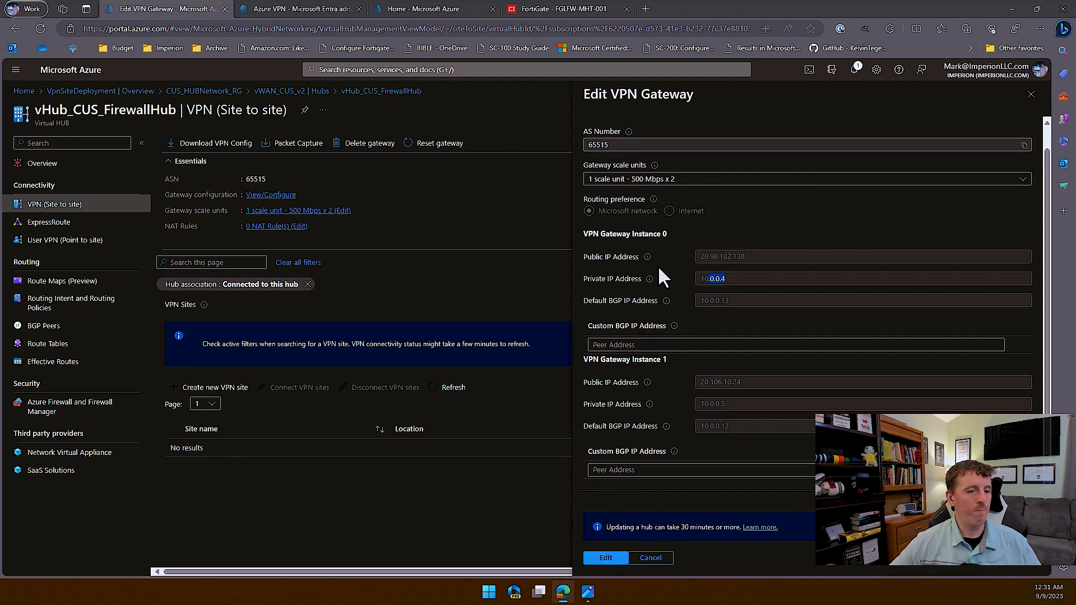
# - Remove the hub association filter from the VPN sites and connect site MHT-FW to the hub using the pasted pre-shared key
pyautogui.scroll(1, 658, 266)
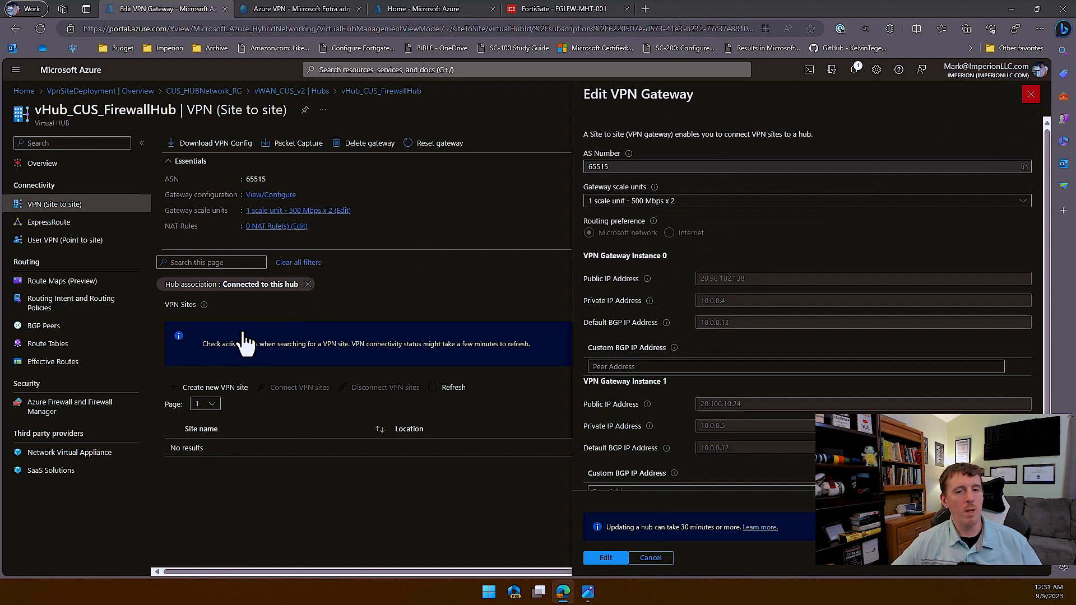
pyautogui.click(308, 286)
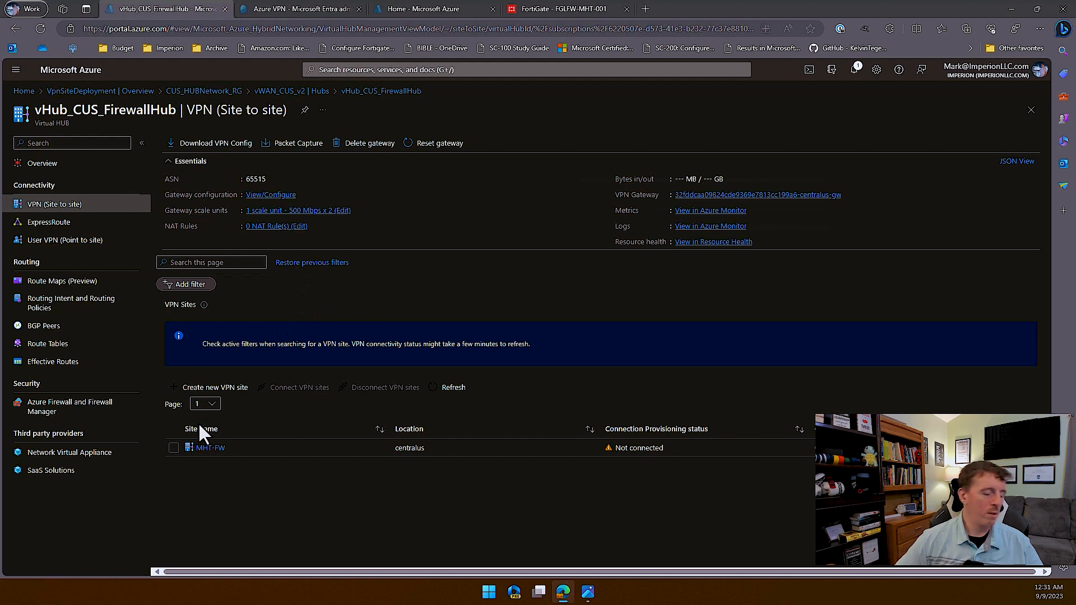
pyautogui.click(173, 448)
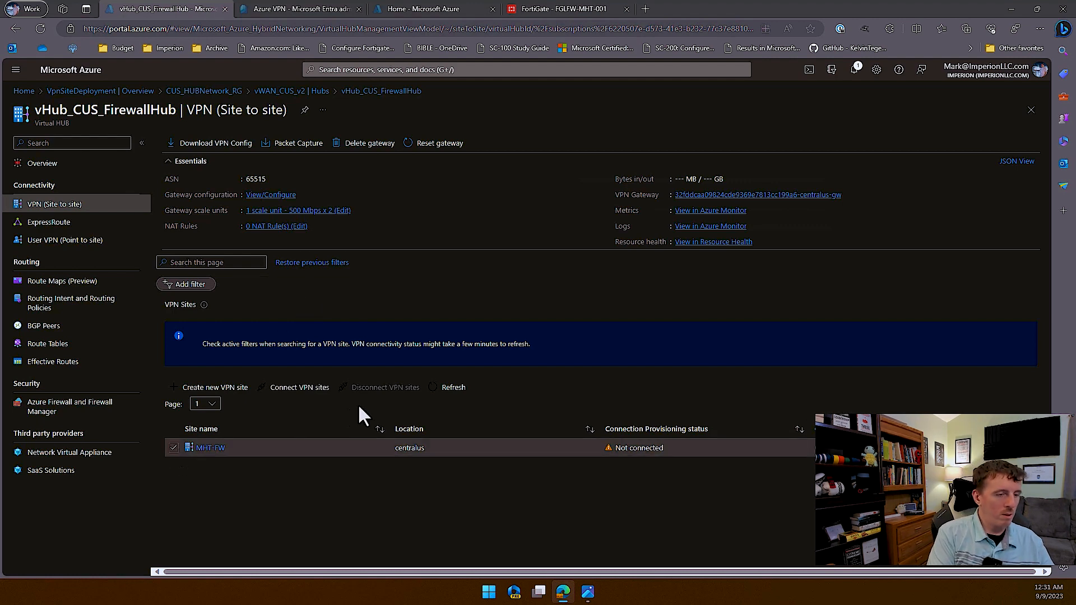
pyautogui.click(314, 392)
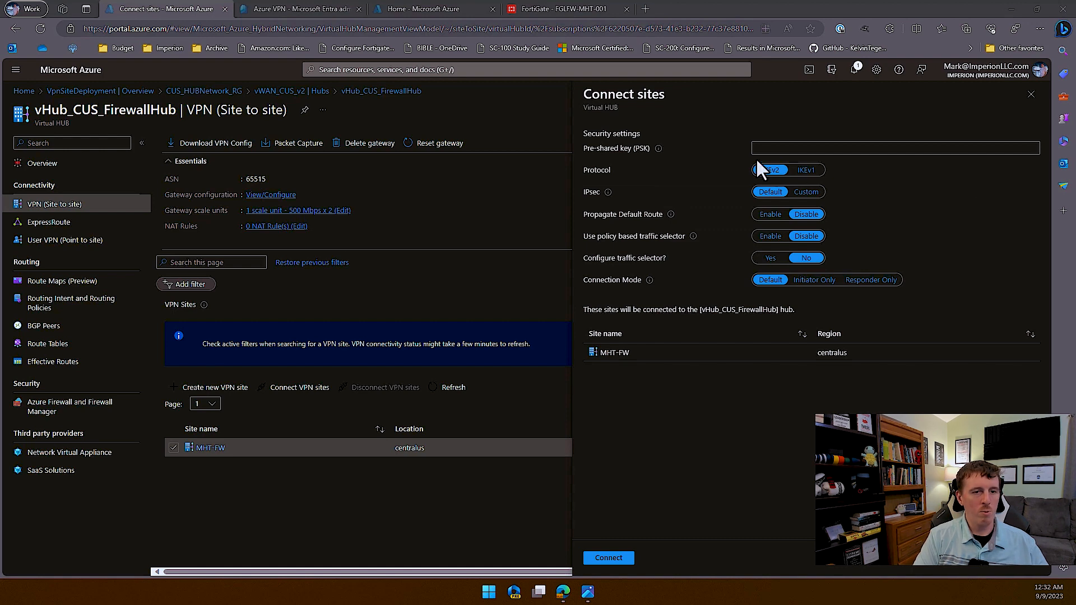
pyautogui.click(772, 149)
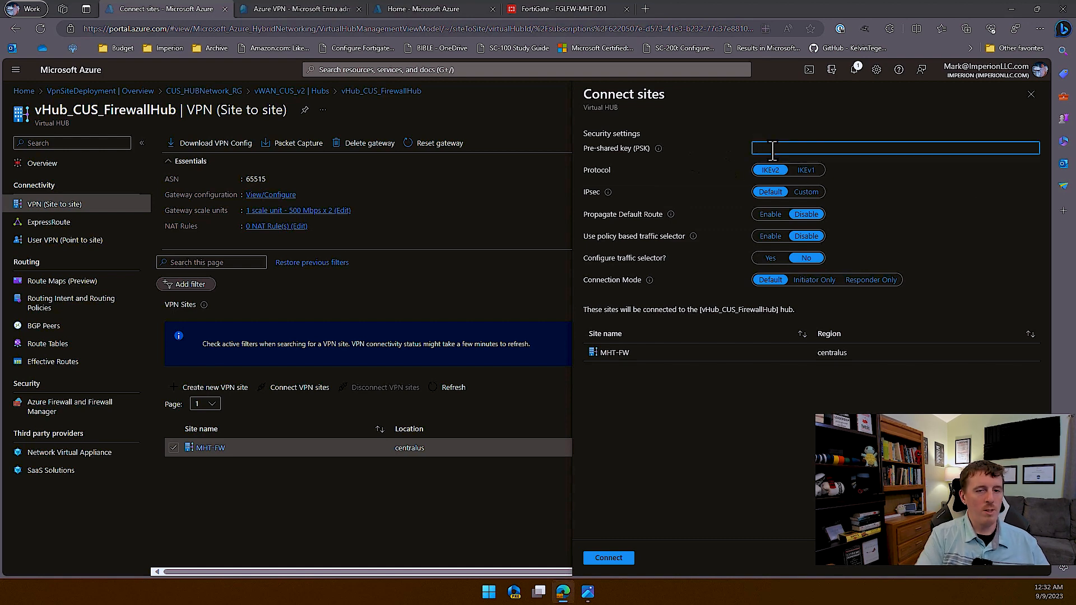
pyautogui.hotkey('ctrl', 'v')
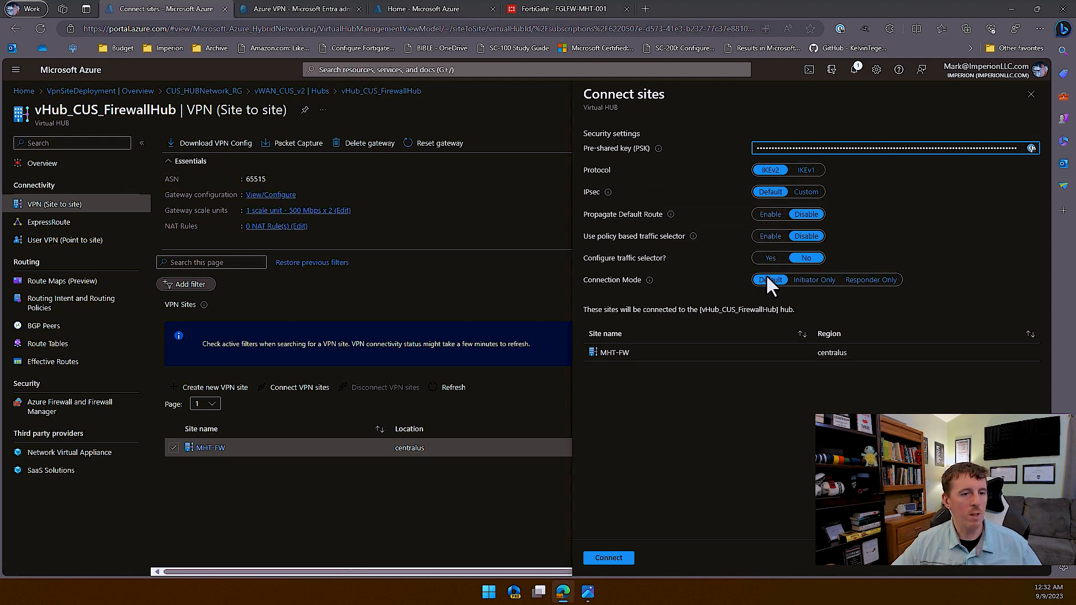
pyautogui.click(615, 564)
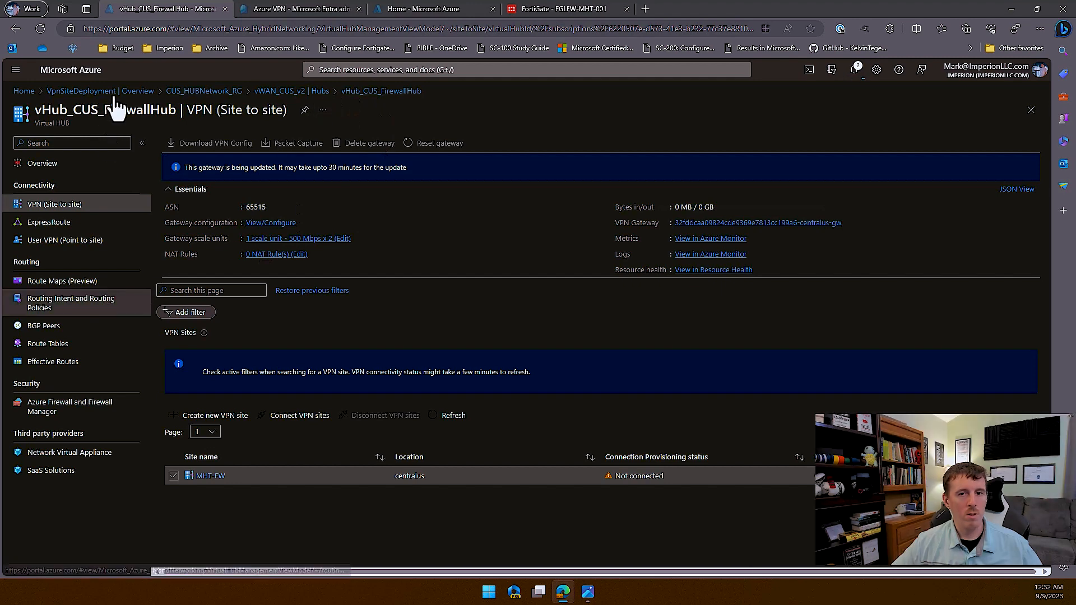
# - Open firewall AzureFirewall_vHub_CUS_FirewallHub through resource group CUS_HUBNetwork_RG and copy its public IP address
pyautogui.click(223, 90)
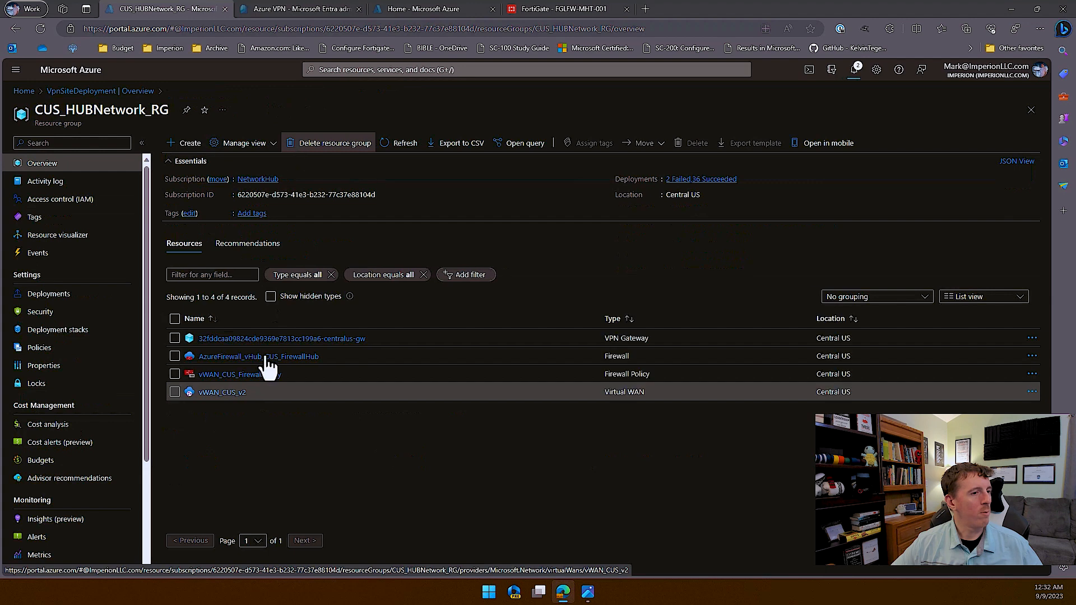
pyautogui.click(242, 358)
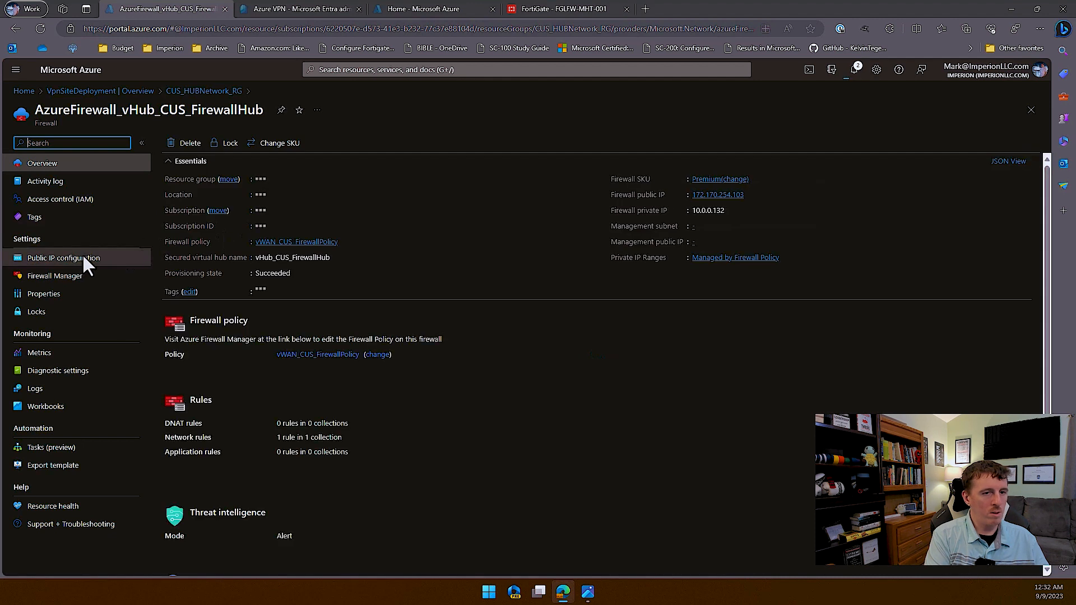
pyautogui.click(732, 210)
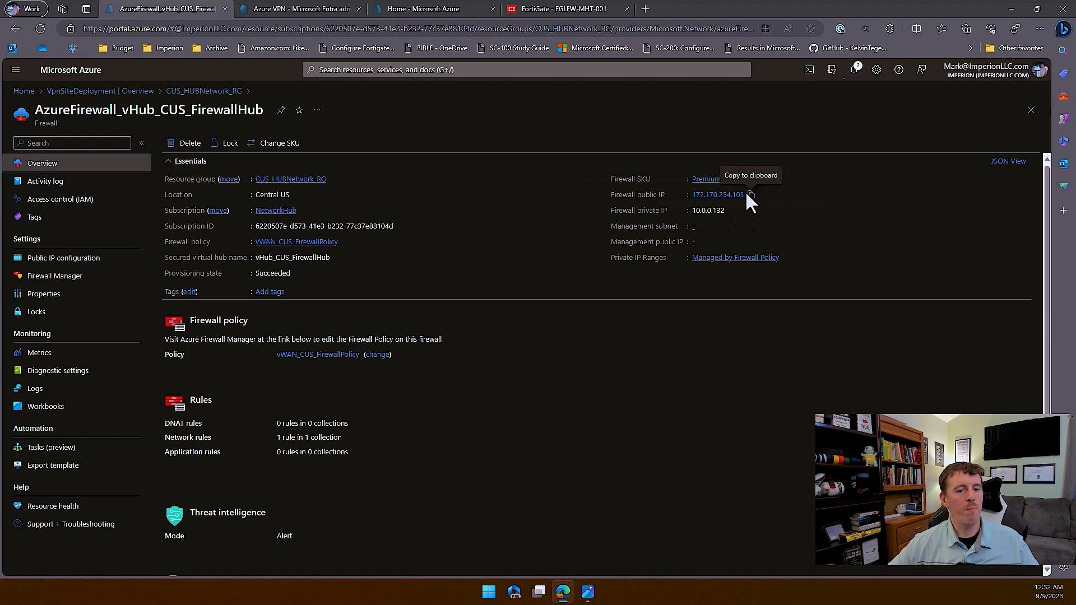
pyautogui.click(751, 195)
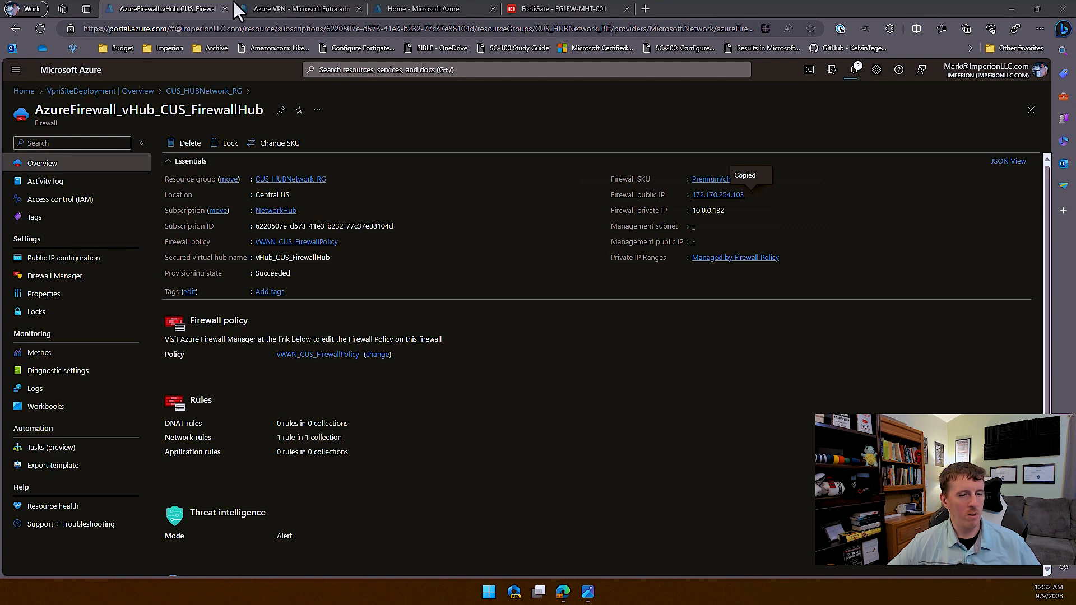
# - Open hub vHub_CUS_FirewallHub through resource group CUS_HUBNetwork_RG and virtual WAN vWAN_CUS_v2, and check its gateway status and the portal notifications
pyautogui.click(209, 95)
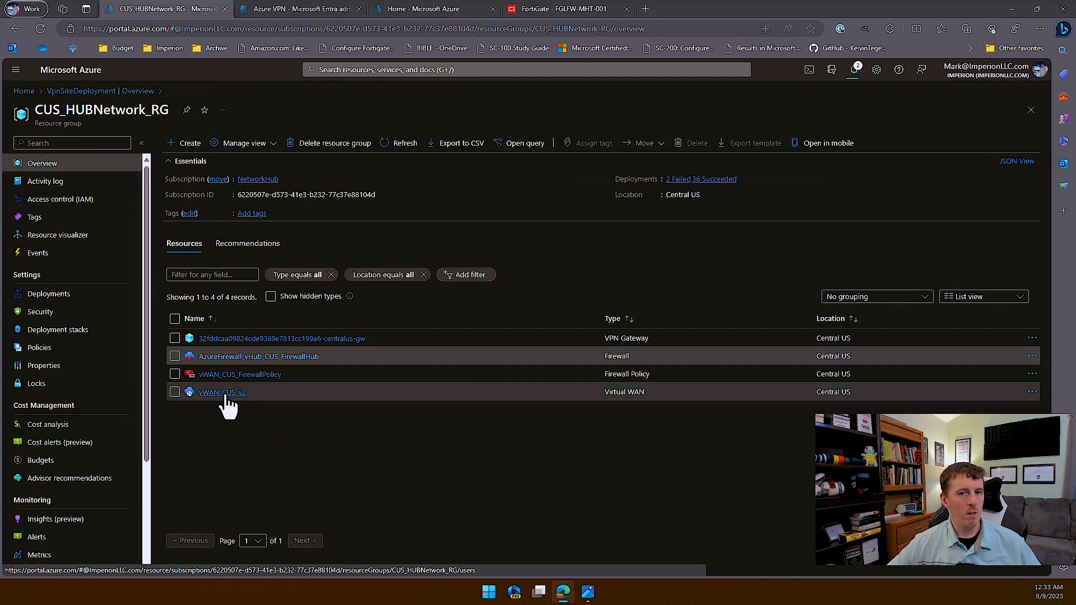
pyautogui.click(227, 393)
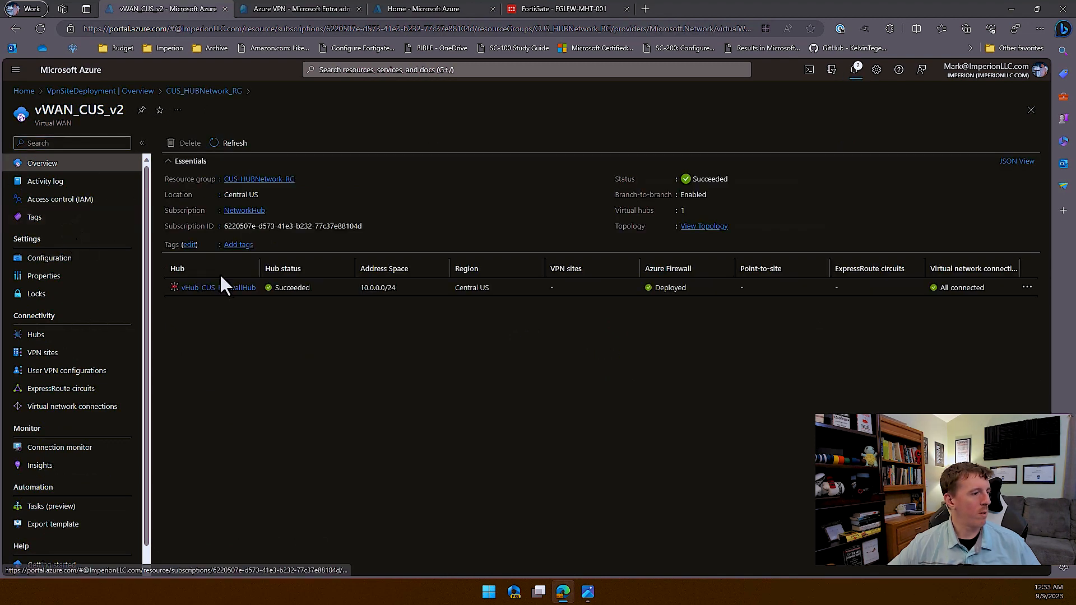
pyautogui.click(209, 289)
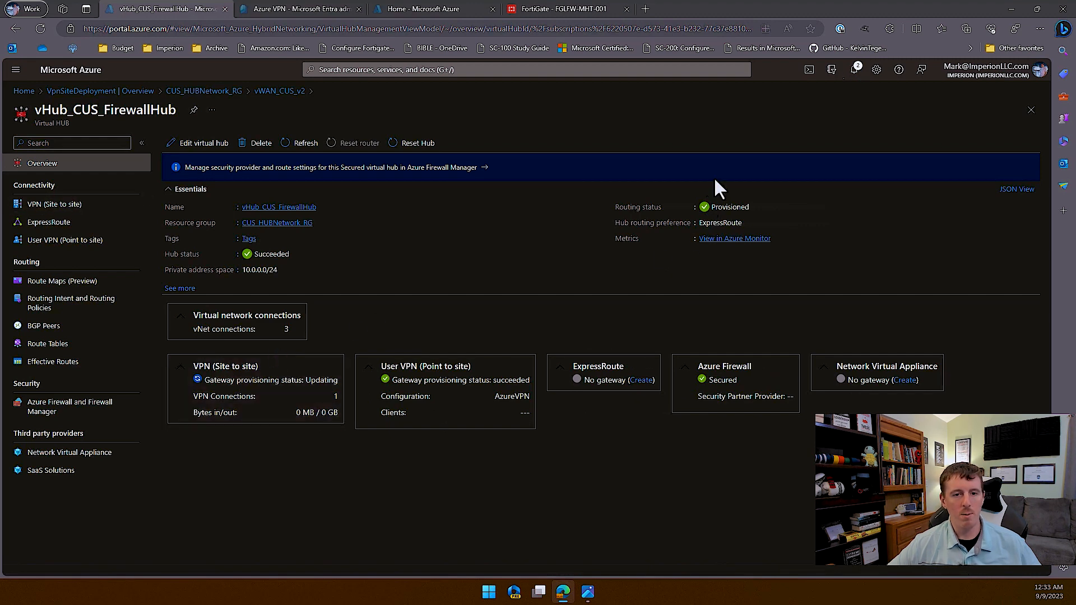
pyautogui.click(857, 70)
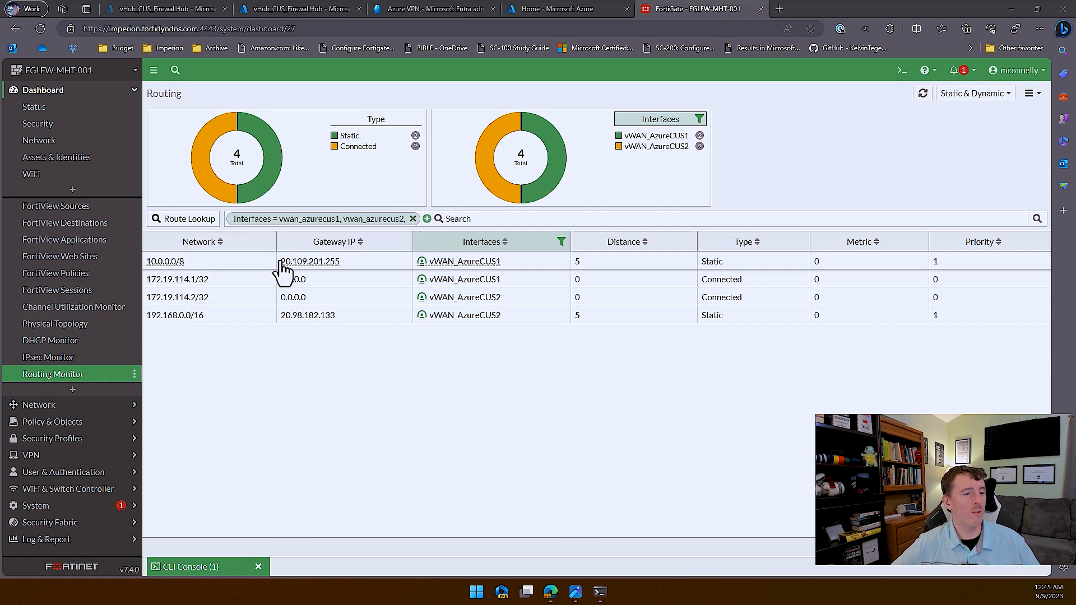
# - Switch to PowerShell and start a continuous ping of the Azure firewall's private address with ping 10.0.0.132 -t
pyautogui.click(600, 591)
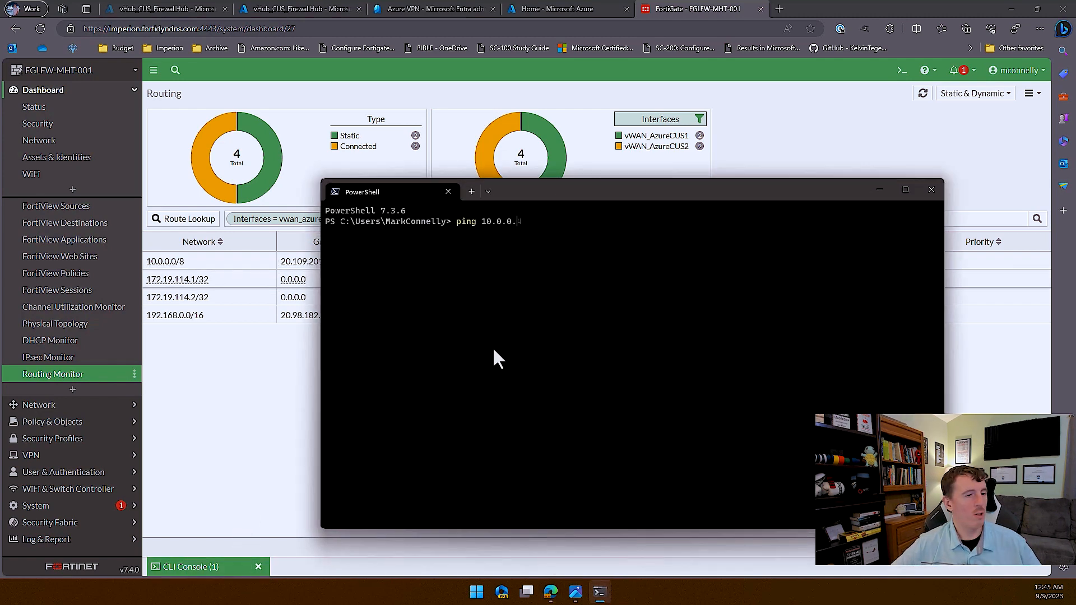
pyautogui.write('132 -t')
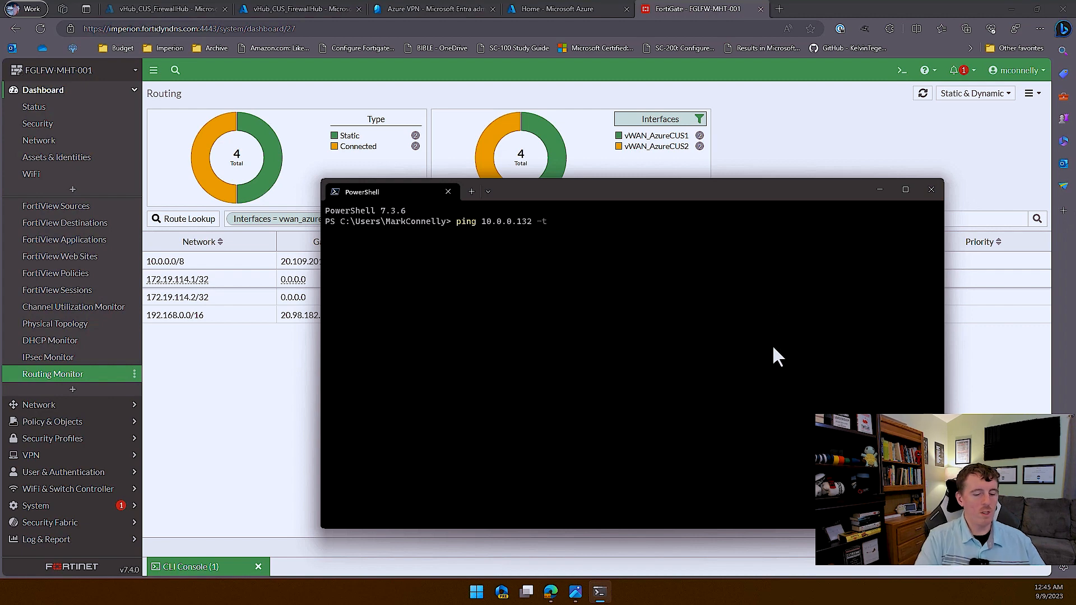
pyautogui.press('Return')
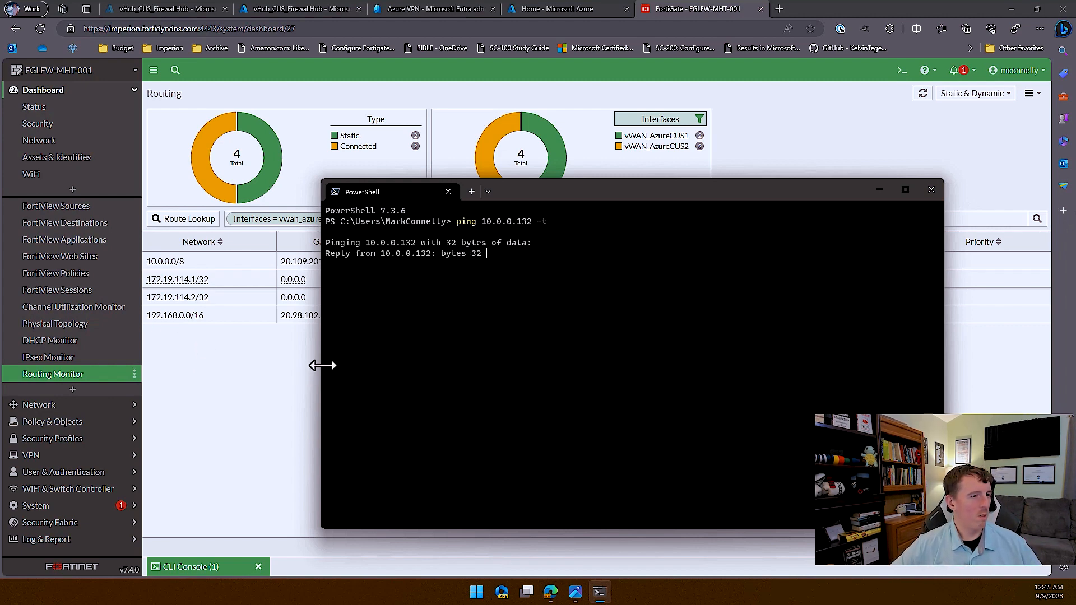
# - Run diag sniffer packet any "host 10.0.0.132" 4 0 a in the FortiGate CLI, check the PowerShell ping, and stop both
pyautogui.click(200, 567)
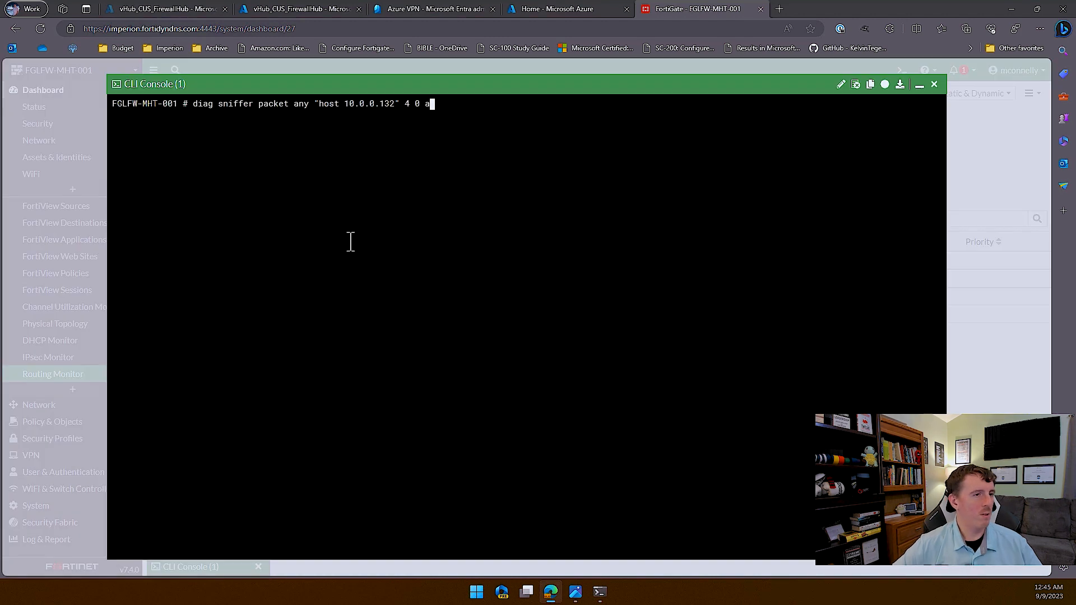
pyautogui.press('Return')
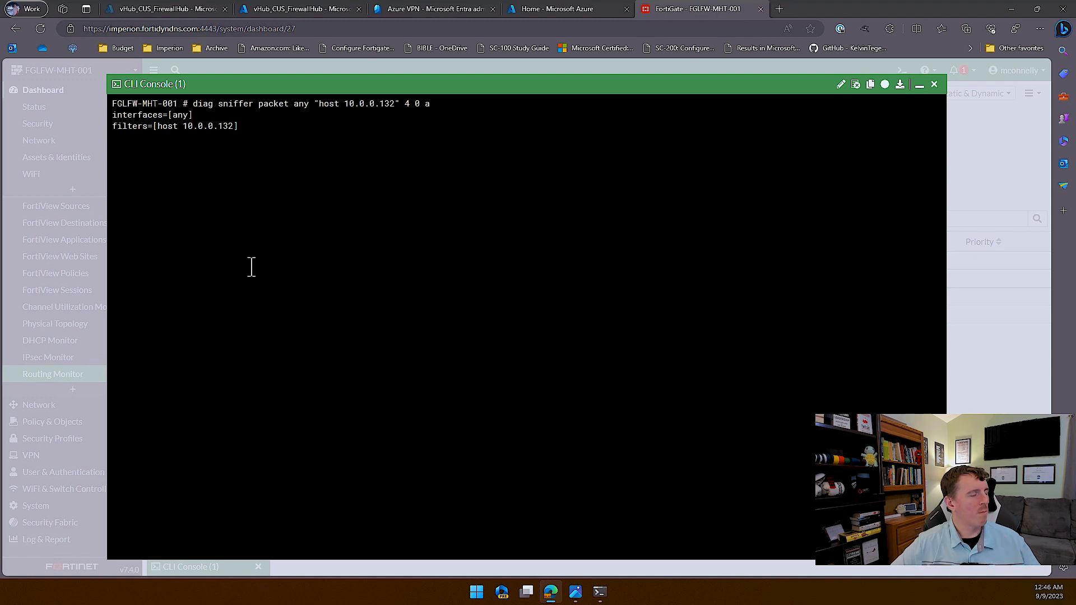
pyautogui.moveTo(600, 591)
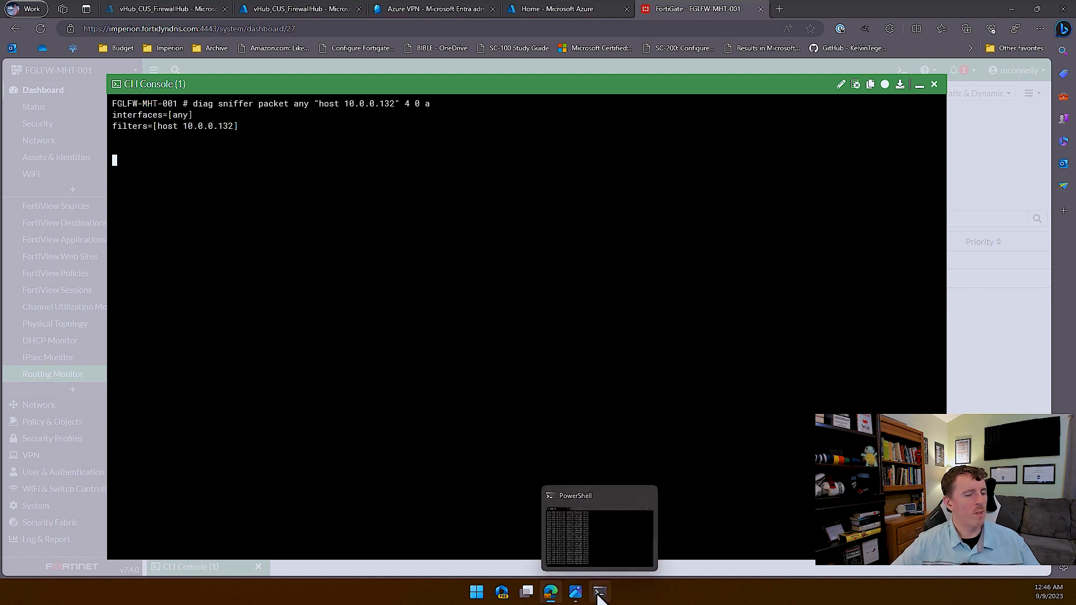
pyautogui.click(599, 546)
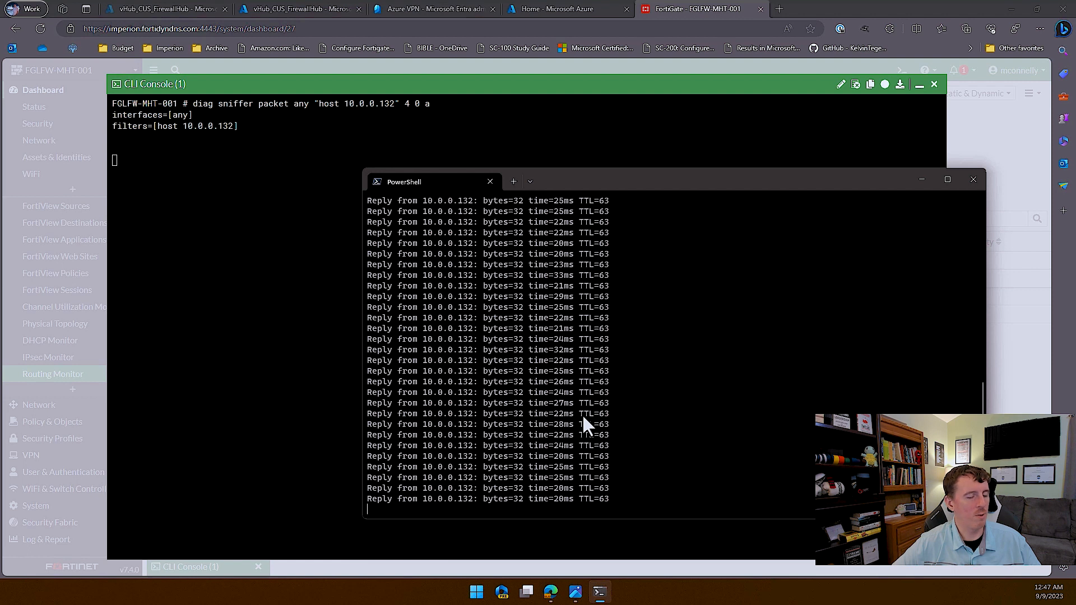
pyautogui.hotkey('ctrl', 'c')
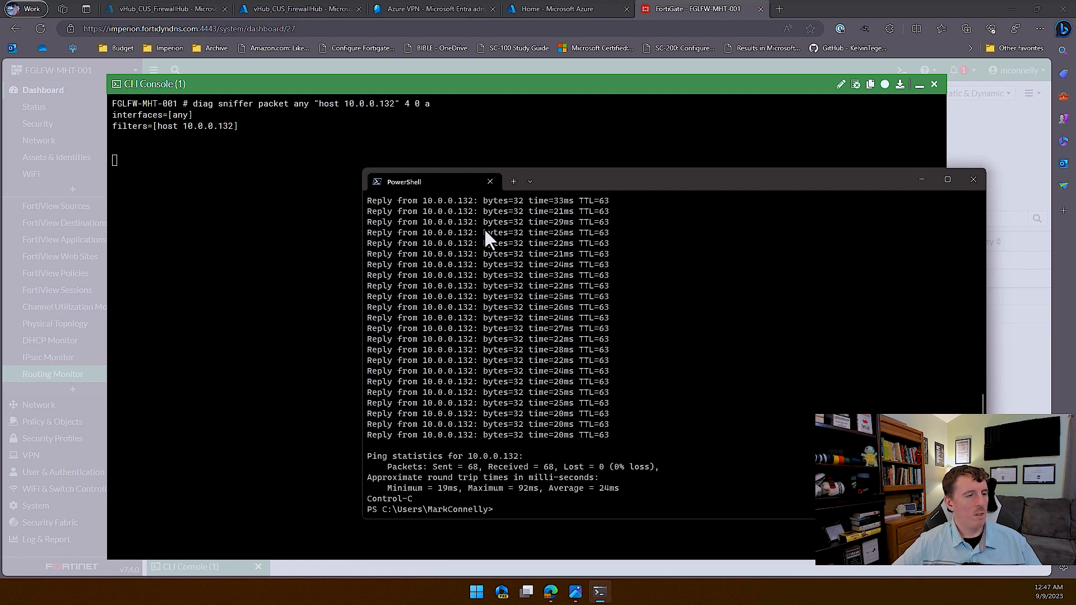
pyautogui.click(921, 180)
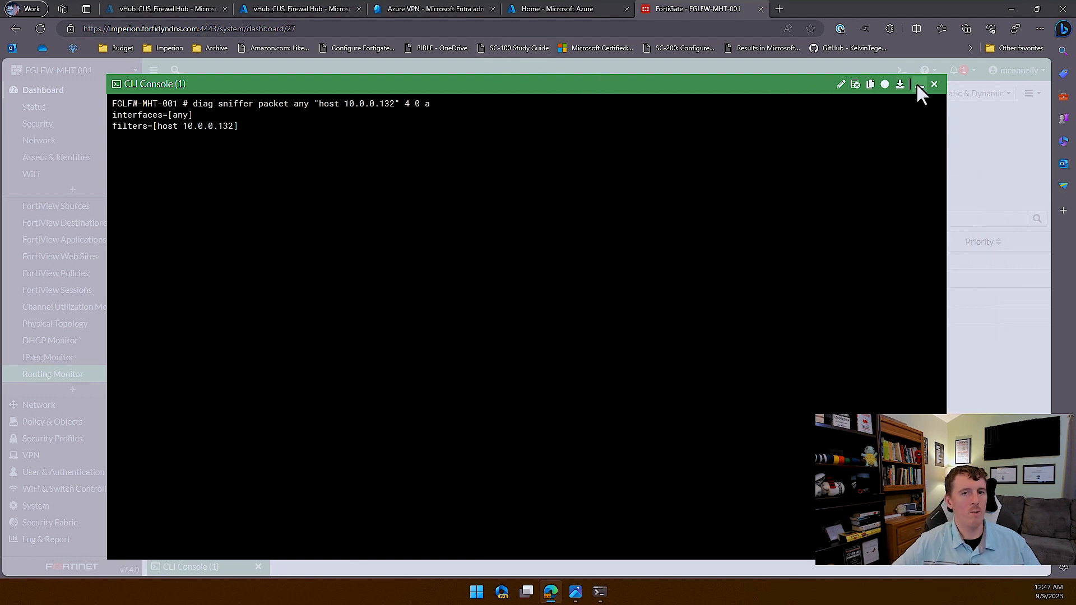
pyautogui.hotkey('ctrl', 'c')
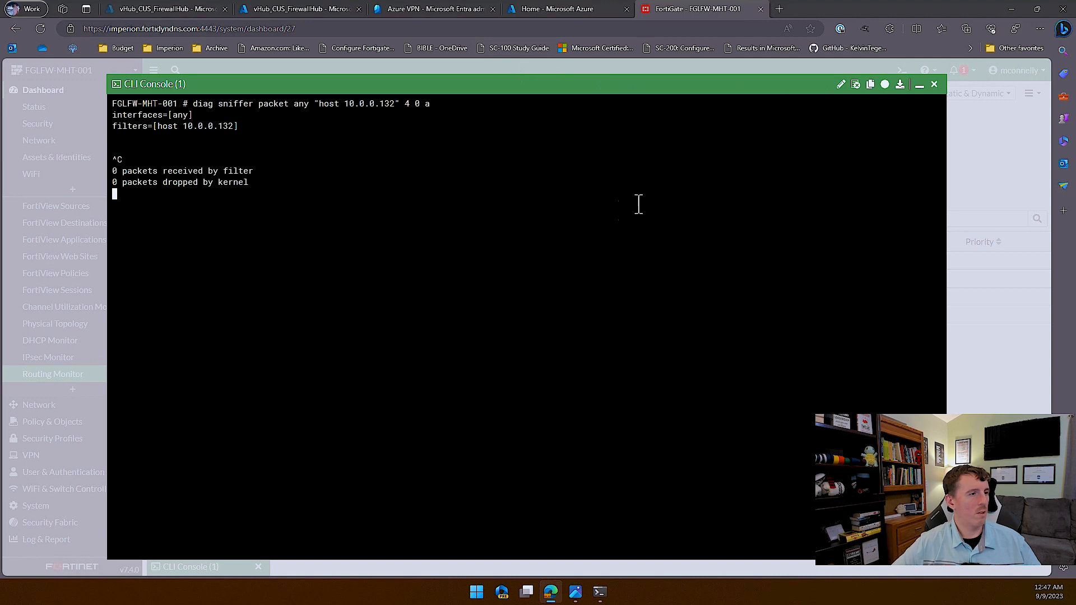
# - Rerun the FortiGate packet sniffer for host 10.0.0.132 on any interface
pyautogui.press('Return')
pyautogui.press('Return')
pyautogui.press('Return')
pyautogui.press('Up')
pyautogui.press('Return')
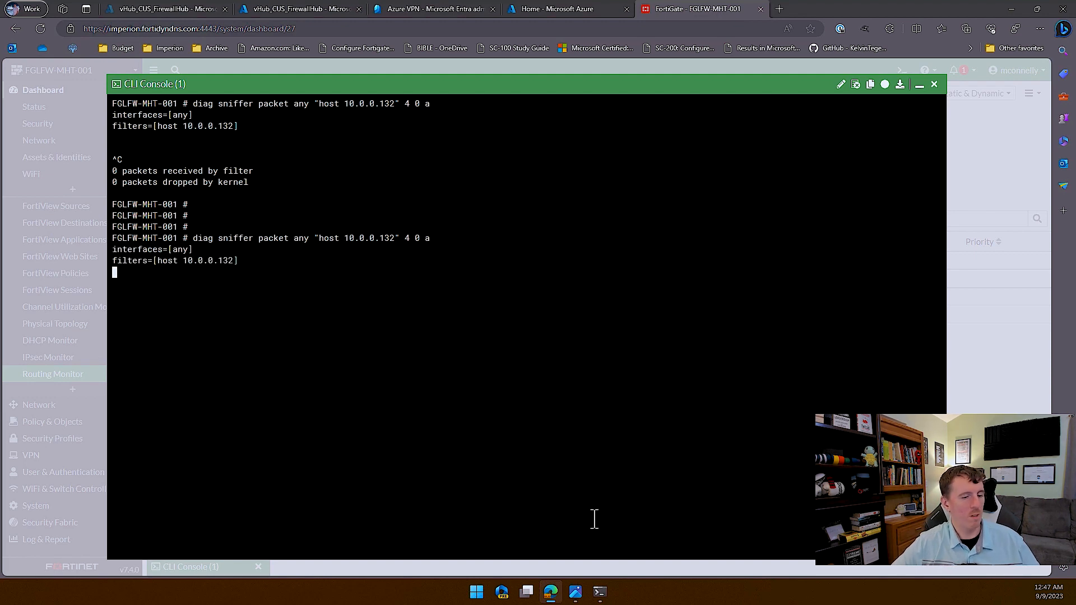
# - Repeat the continuous ping of 10.0.0.132 in PowerShell and stop it, check the FortiGate sniffer output, and close the CLI console
pyautogui.click(600, 591)
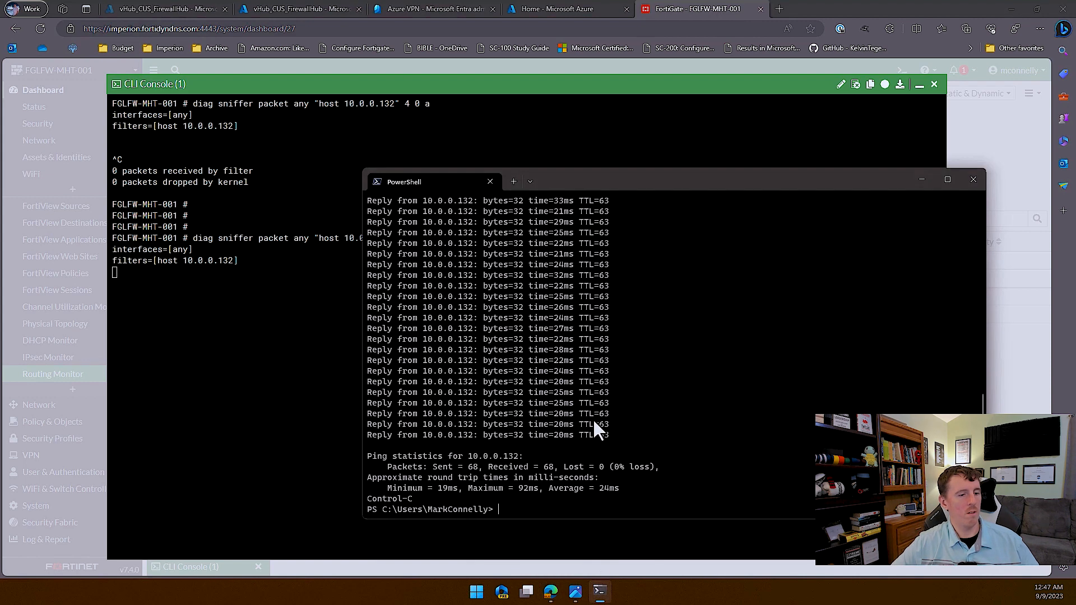
pyautogui.press('Up')
pyautogui.press('Return')
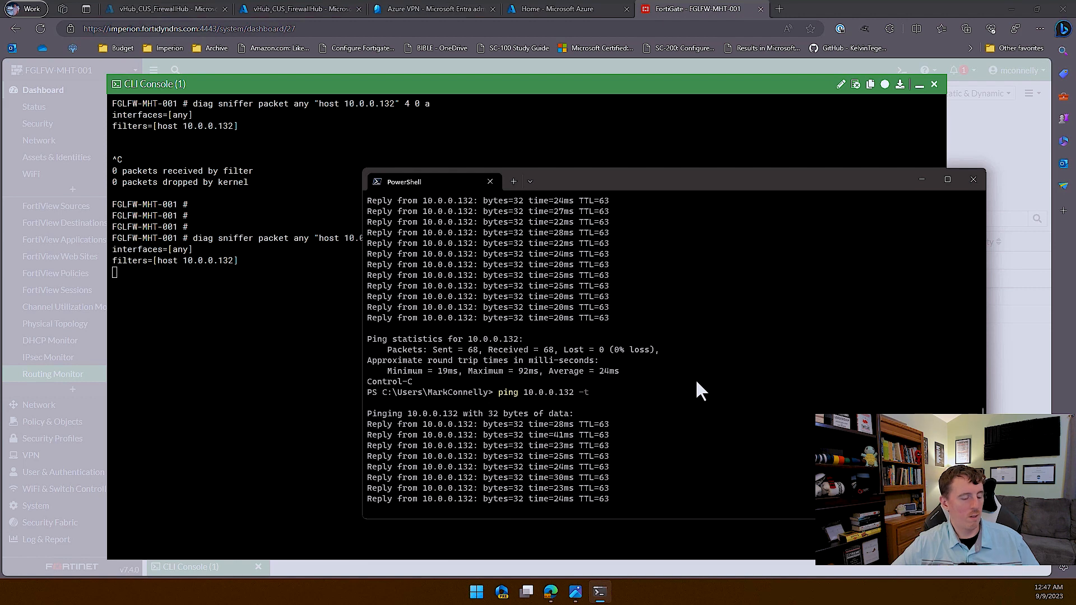
pyautogui.hotkey('ctrl', 'c')
pyautogui.click(297, 348)
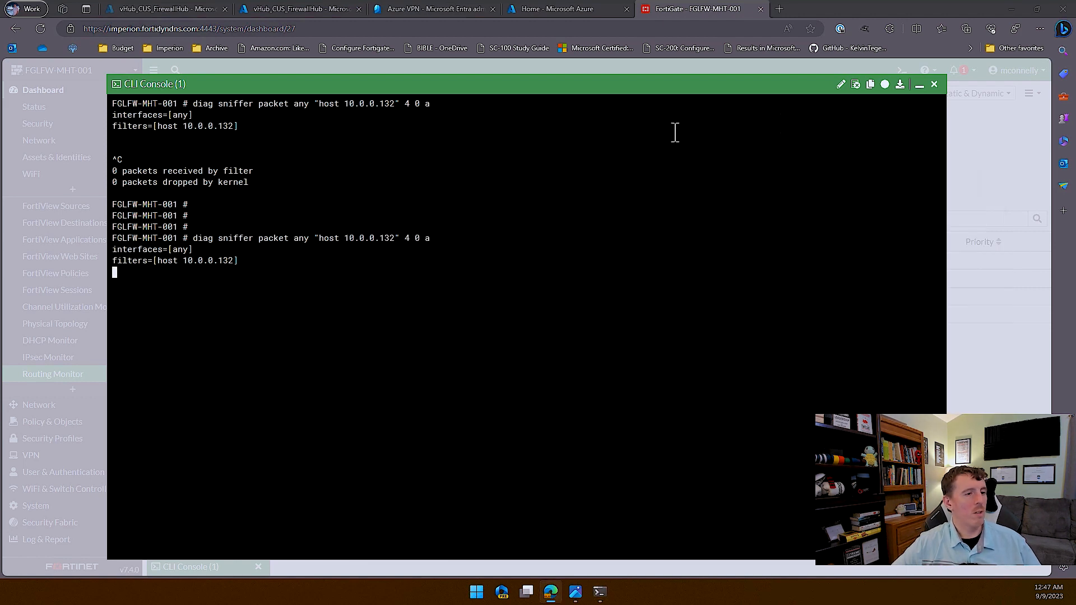
pyautogui.click(919, 85)
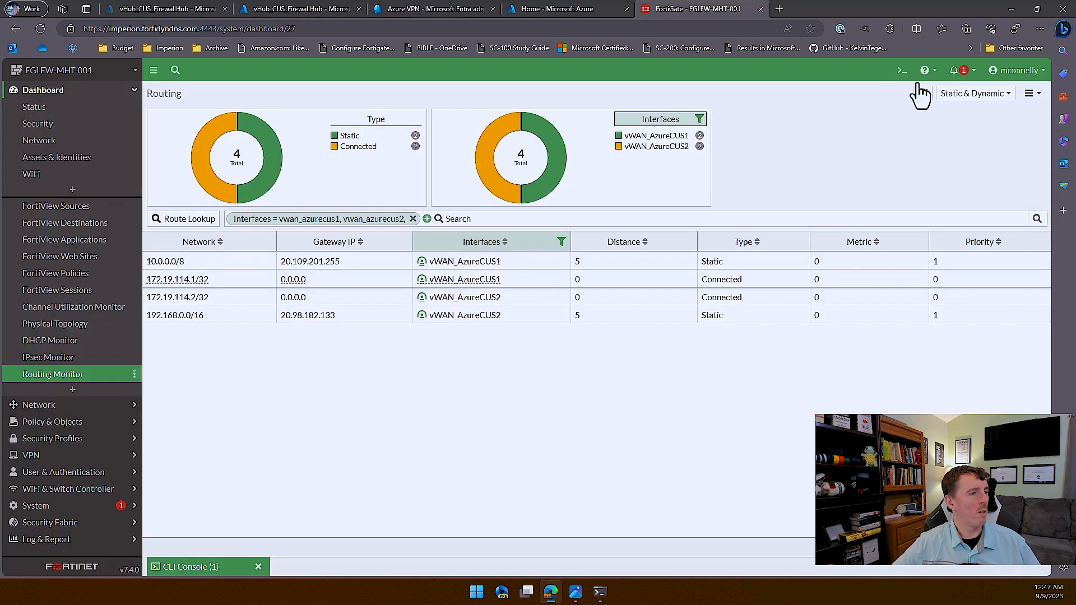
pyautogui.click(258, 567)
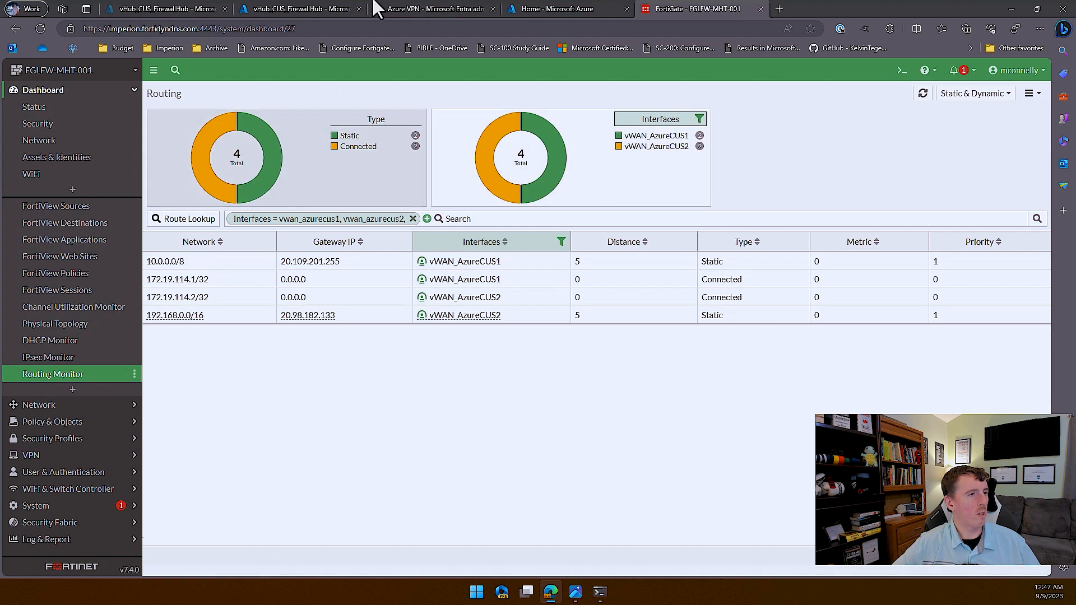
# - Switch back to the Azure portal and examine the hub's point-to-site User VPN gateway configuration, closing it without edits
pyautogui.click(159, 9)
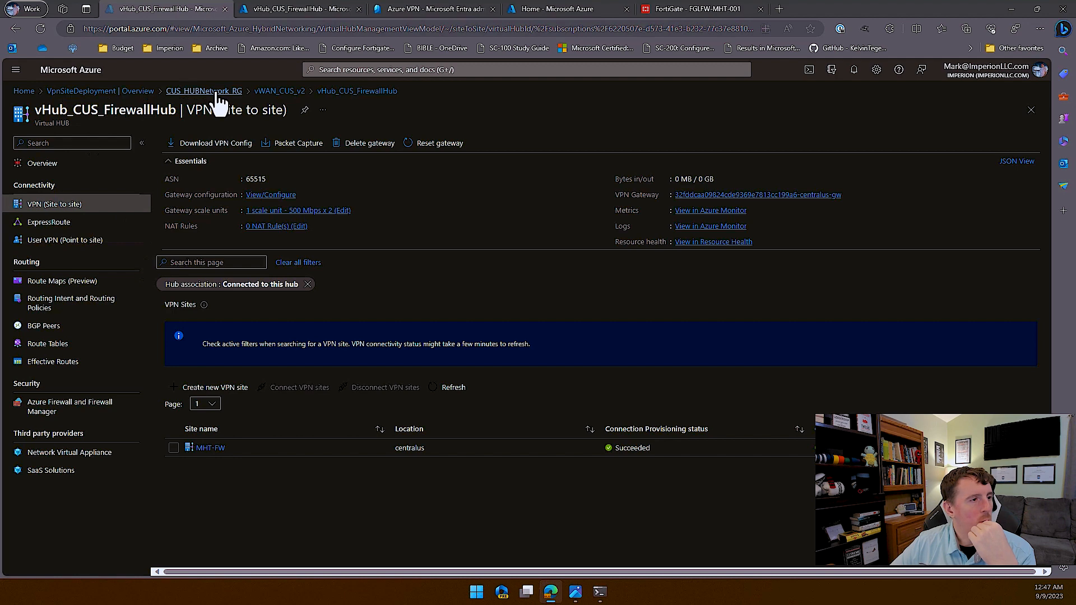
pyautogui.click(55, 244)
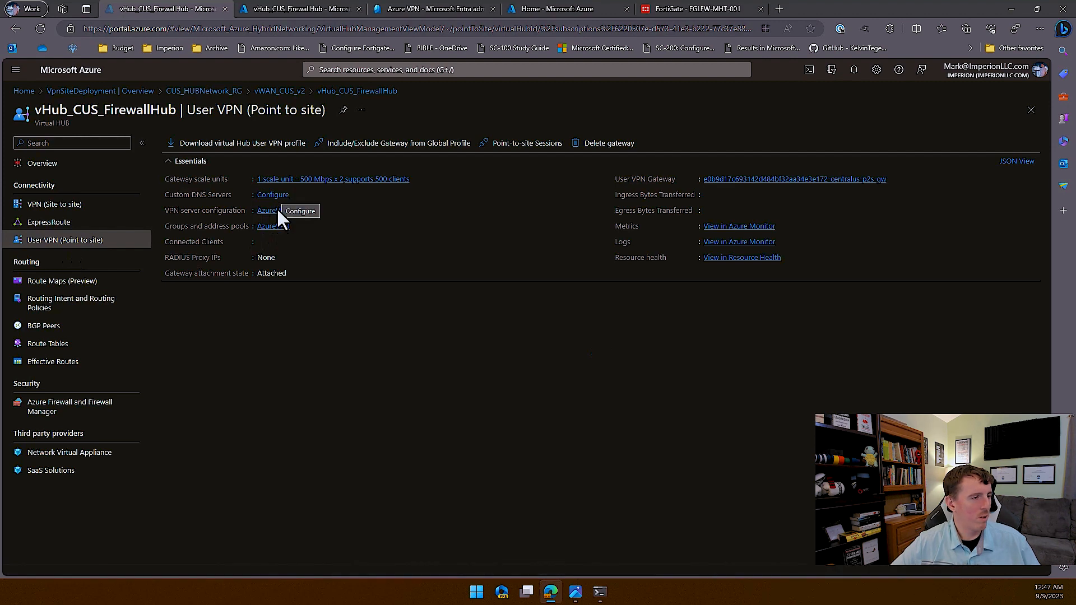
pyautogui.click(277, 213)
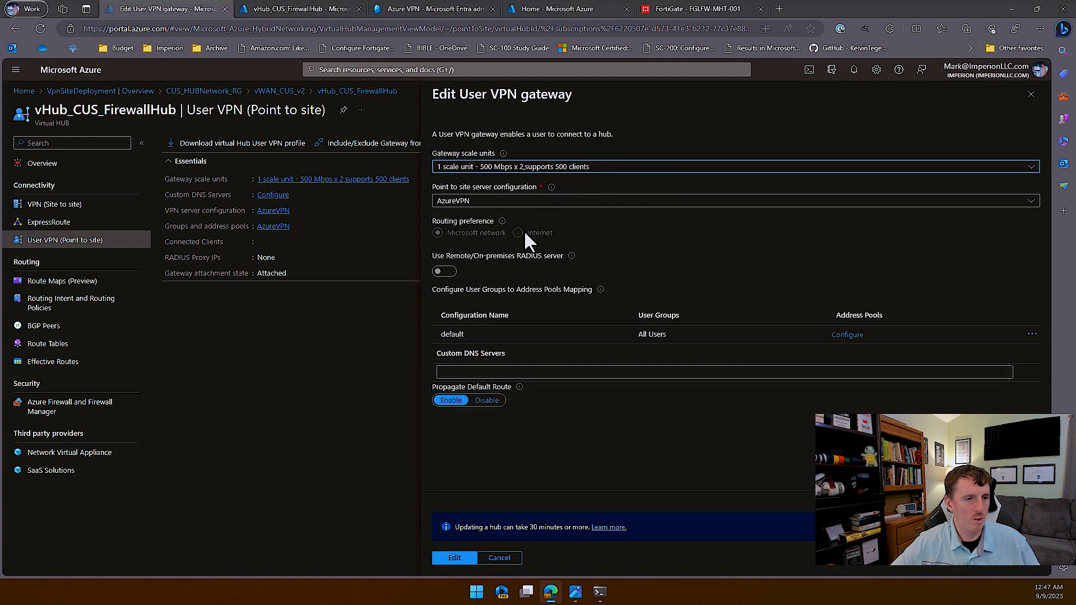
pyautogui.click(1031, 93)
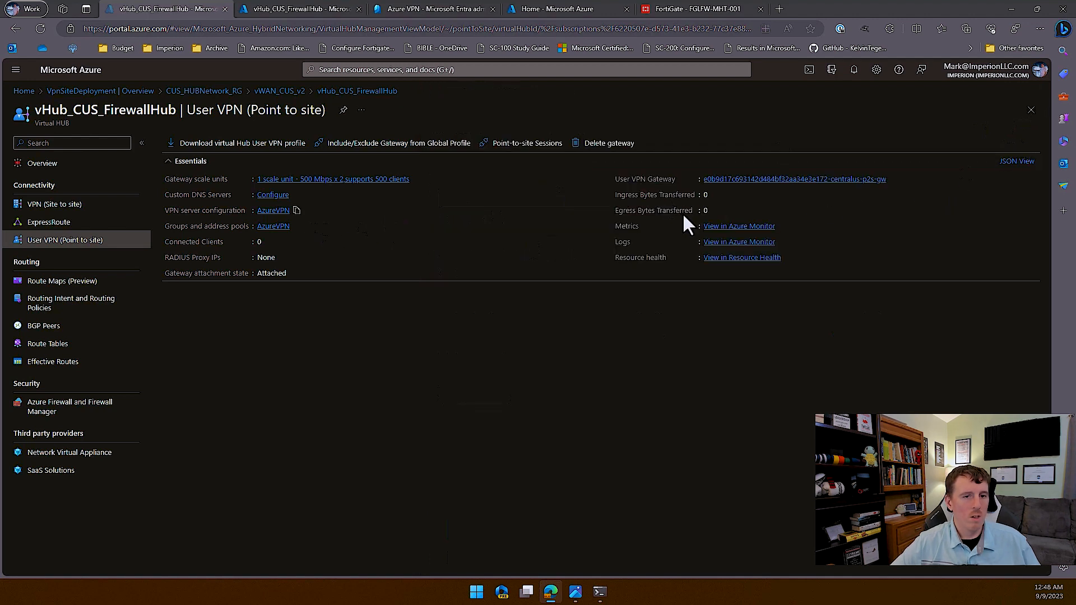
# - Generate and download the virtual hub User VPN profile with EAPTLS as the authentication type
pyautogui.click(230, 147)
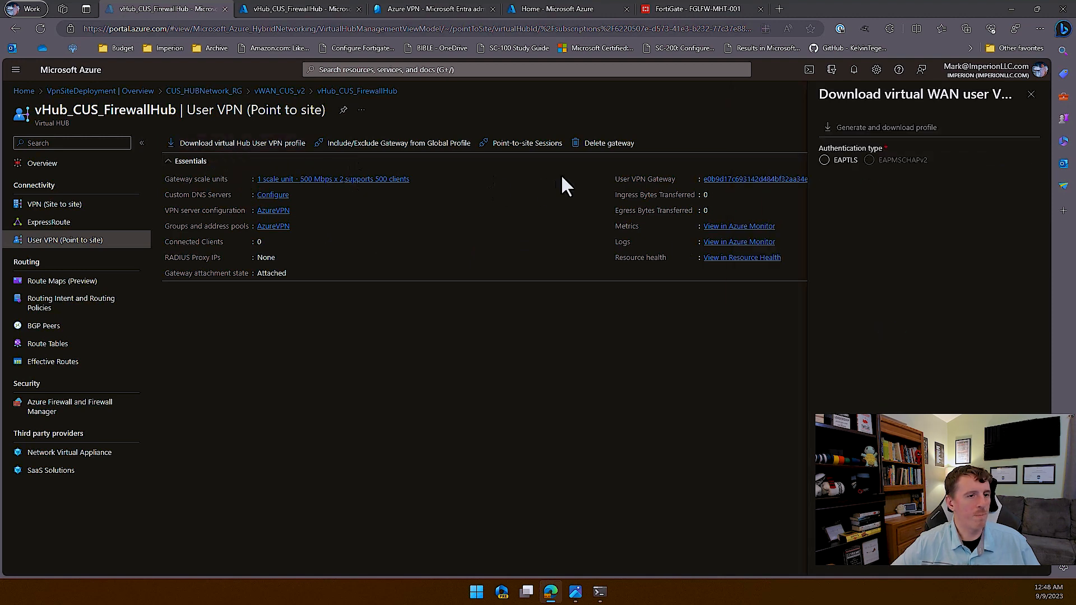
pyautogui.click(824, 161)
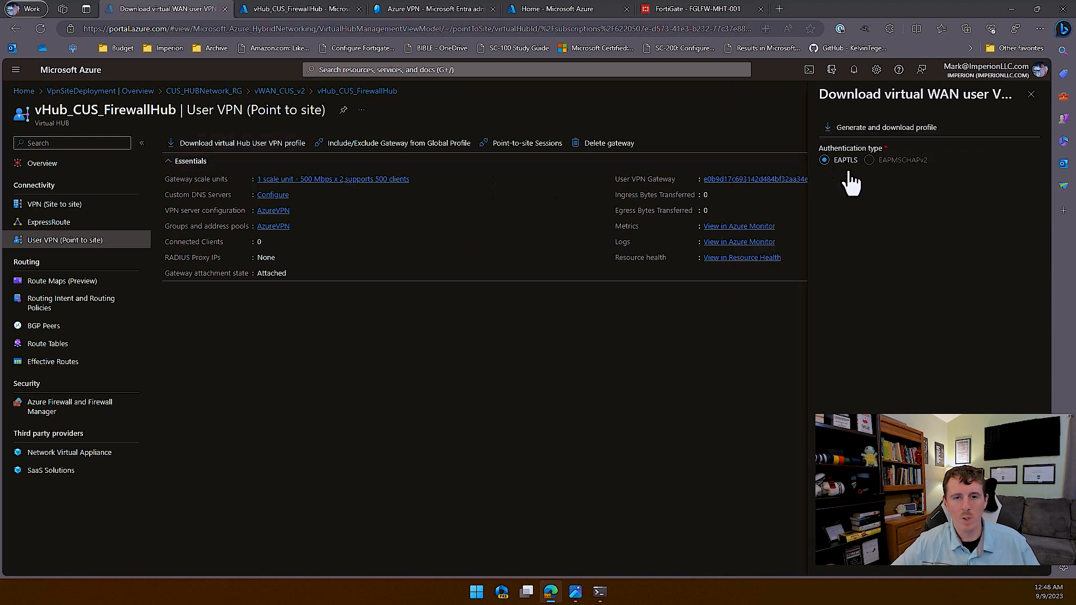
pyautogui.click(866, 132)
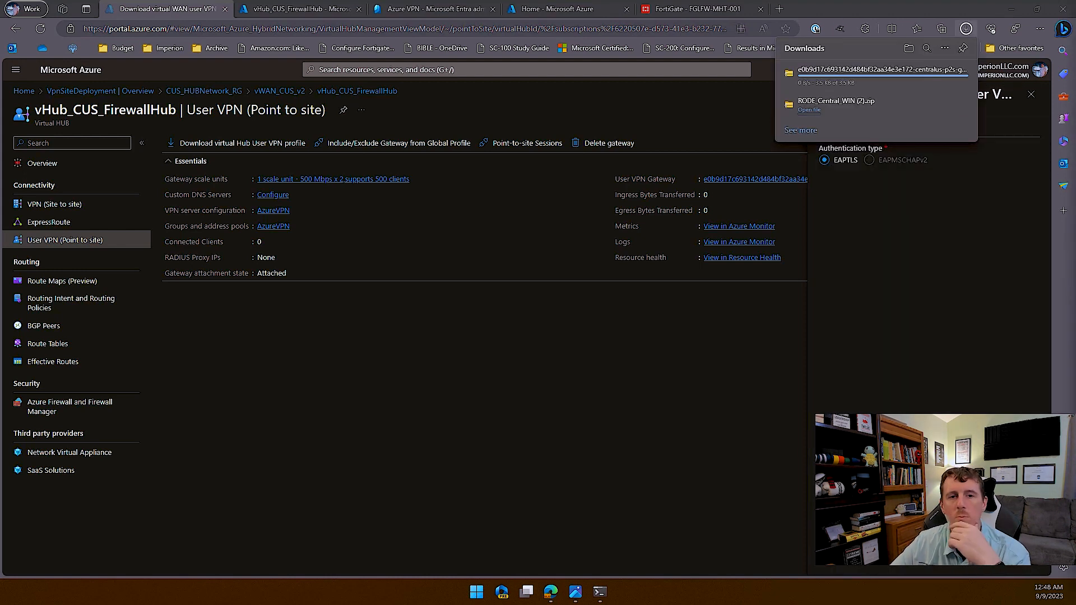
pyautogui.click(923, 8)
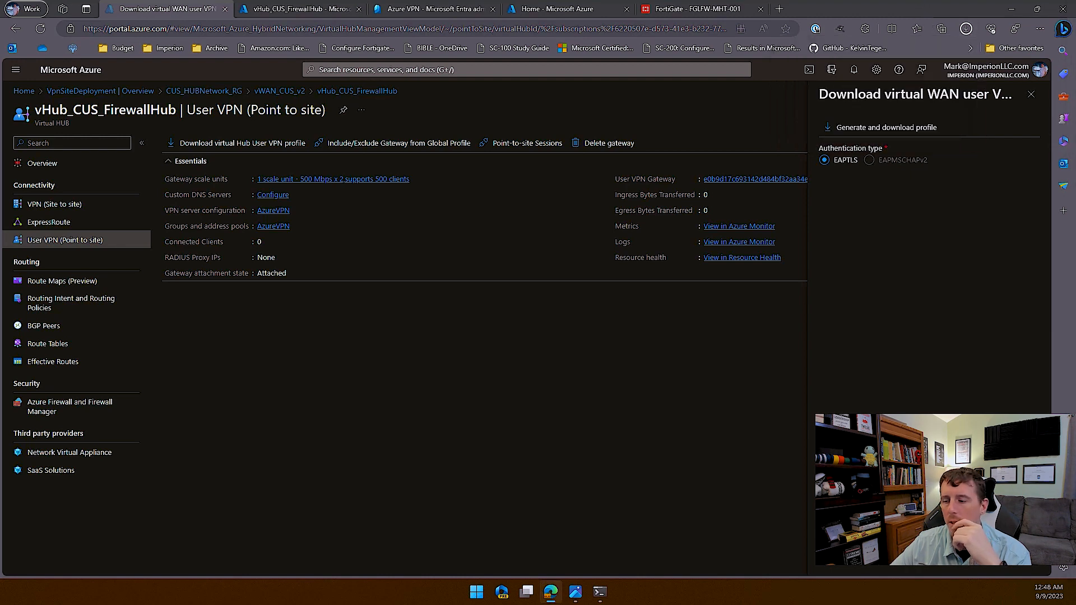
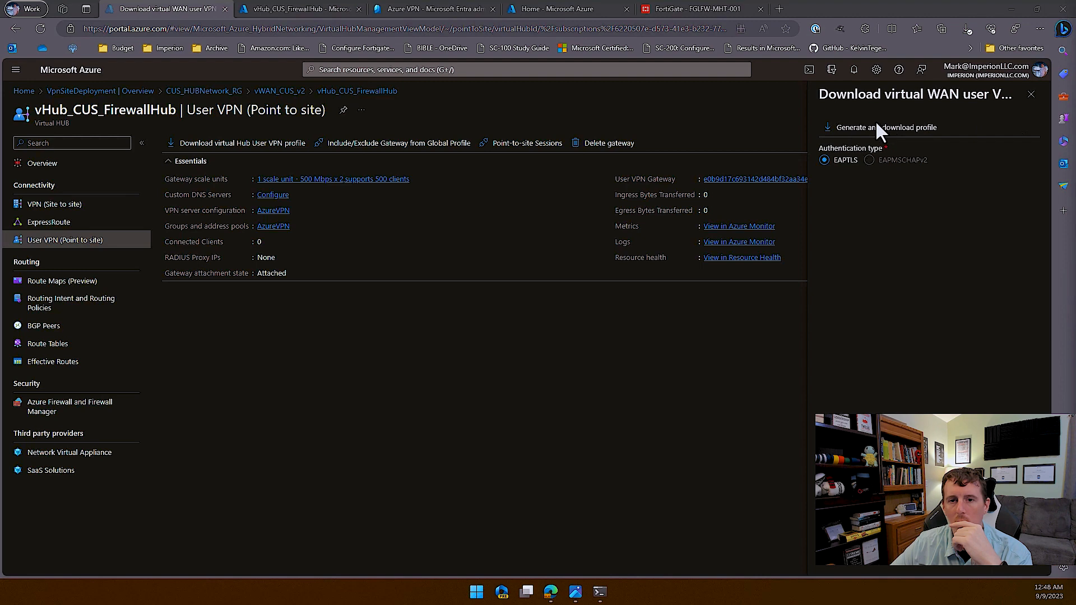
# - Extract the downloaded centralus-p2s-gw profile archive in the Downloads folder
pyautogui.moveTo(756, 142); pyautogui.dragTo(641, 152)
pyautogui.doubleClick(386, 245)
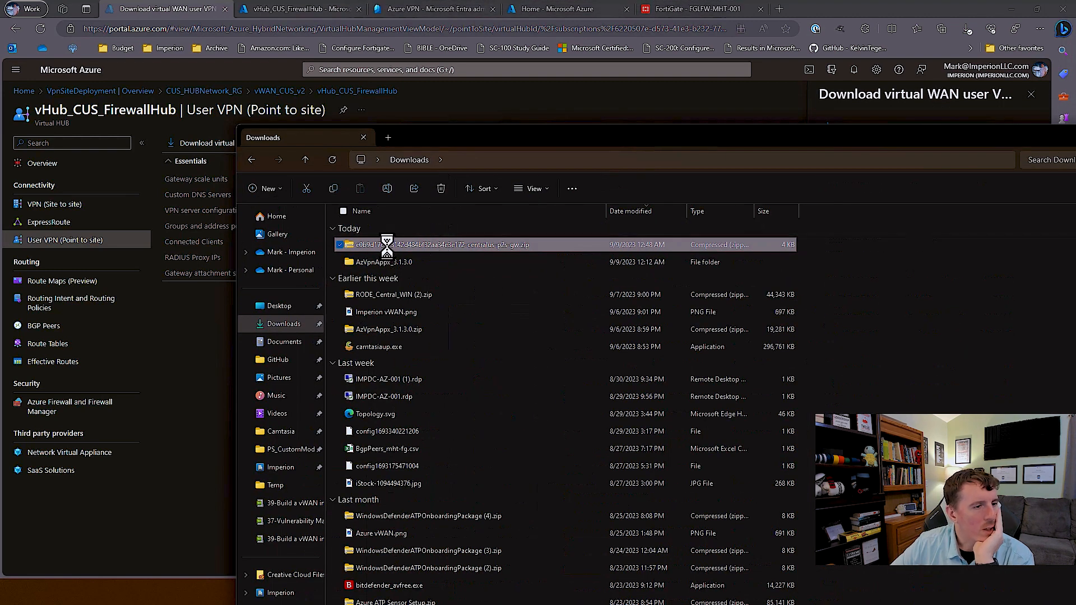
pyautogui.rightClick(387, 245)
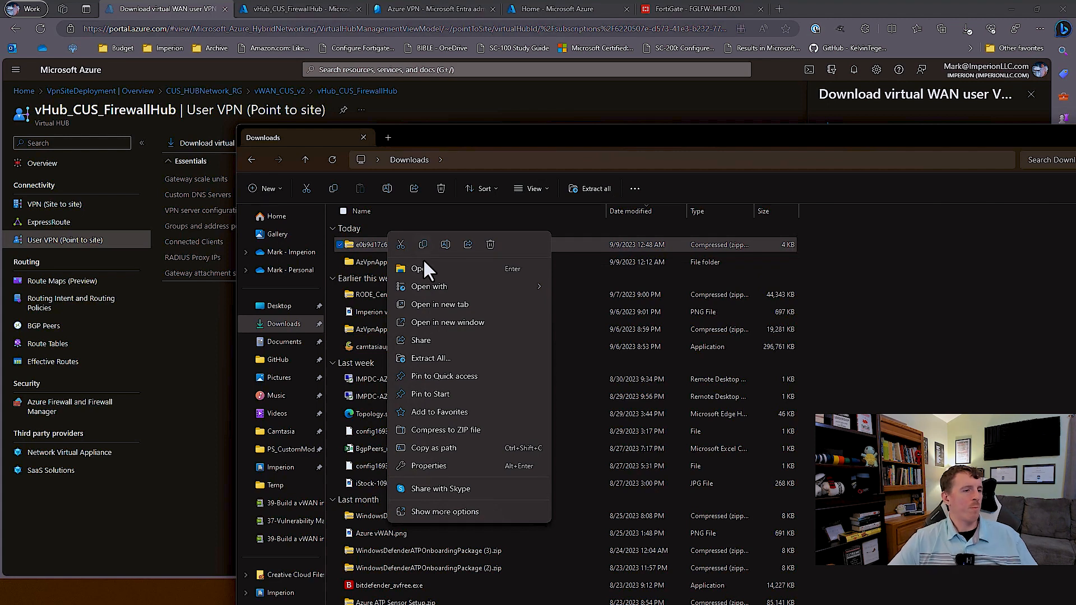
pyautogui.click(579, 190)
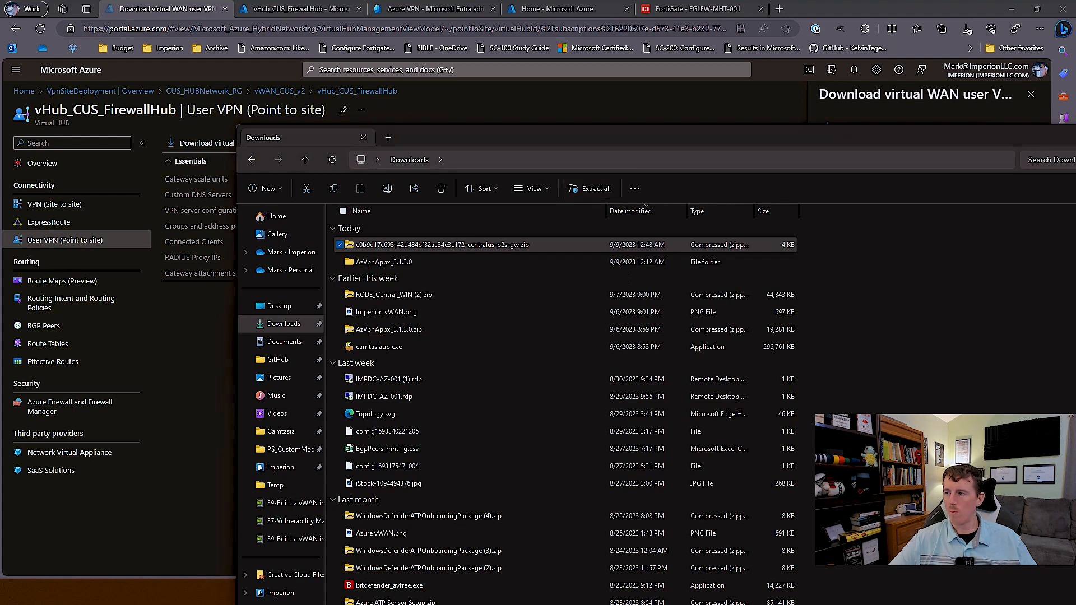
pyautogui.click(822, 475)
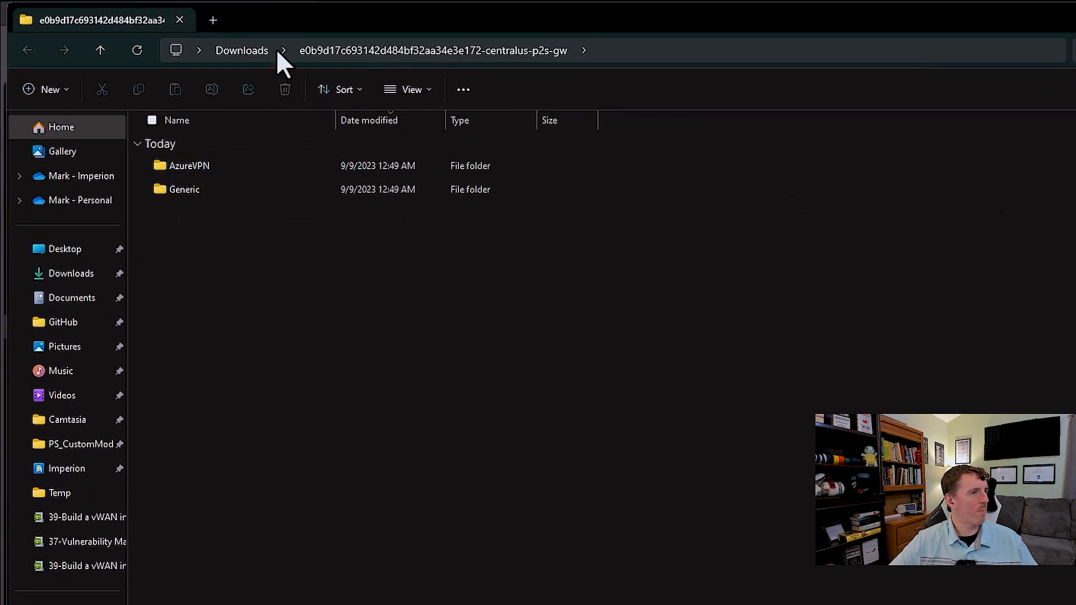
# - Install Azure VPN Client 3.1.3.0 from the MSIXBUNDLE in the AzVpnAppx_3.1.3.0 folder under Downloads, and launch it
pyautogui.click(247, 51)
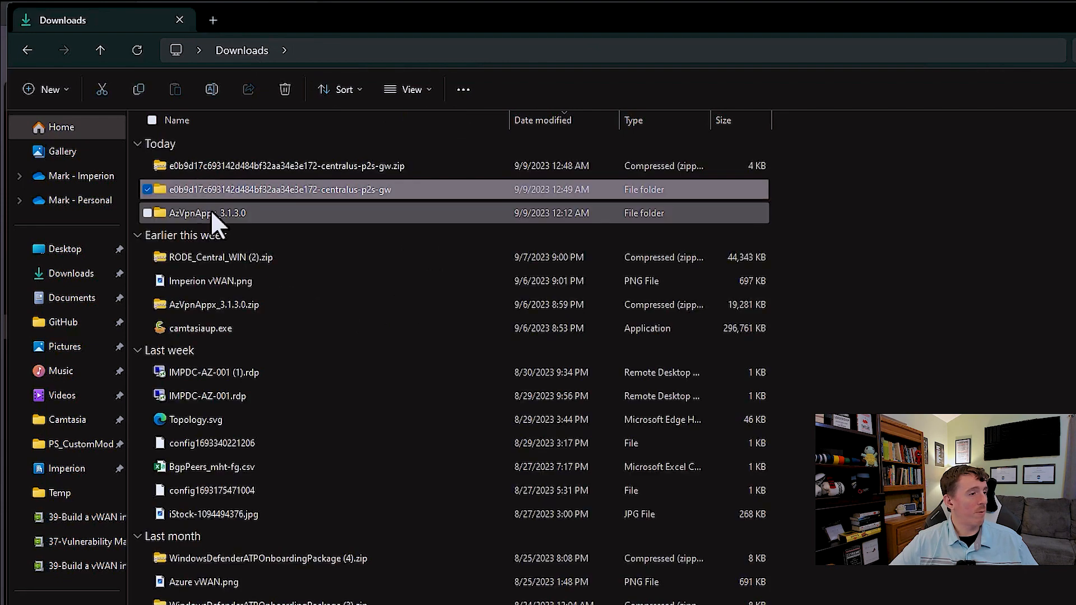
pyautogui.doubleClick(210, 212)
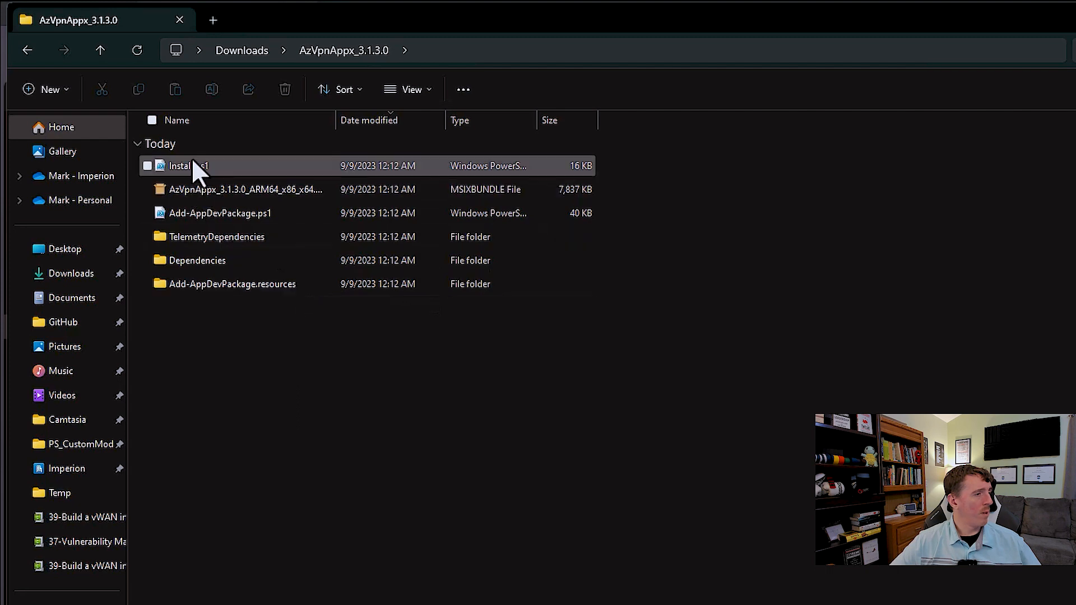
pyautogui.moveTo(337, 120); pyautogui.dragTo(400, 122)
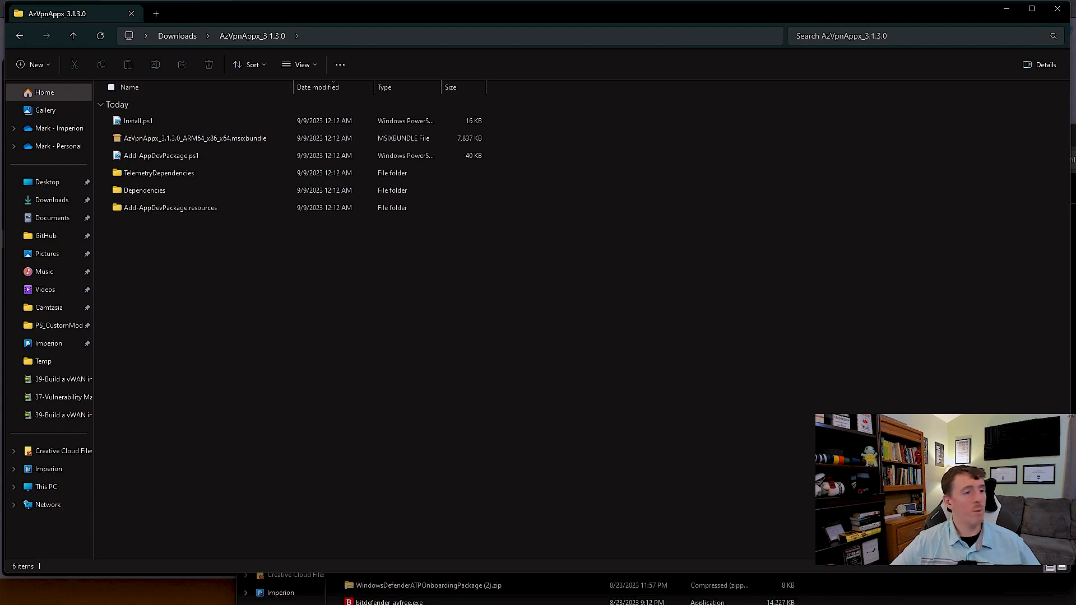
pyautogui.doubleClick(195, 139)
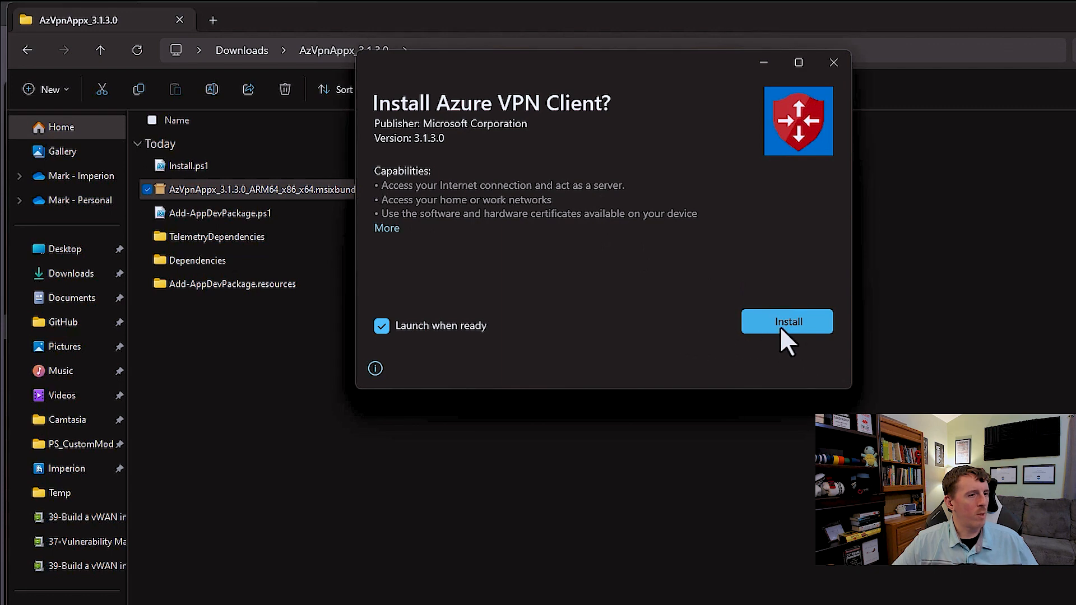
pyautogui.click(779, 326)
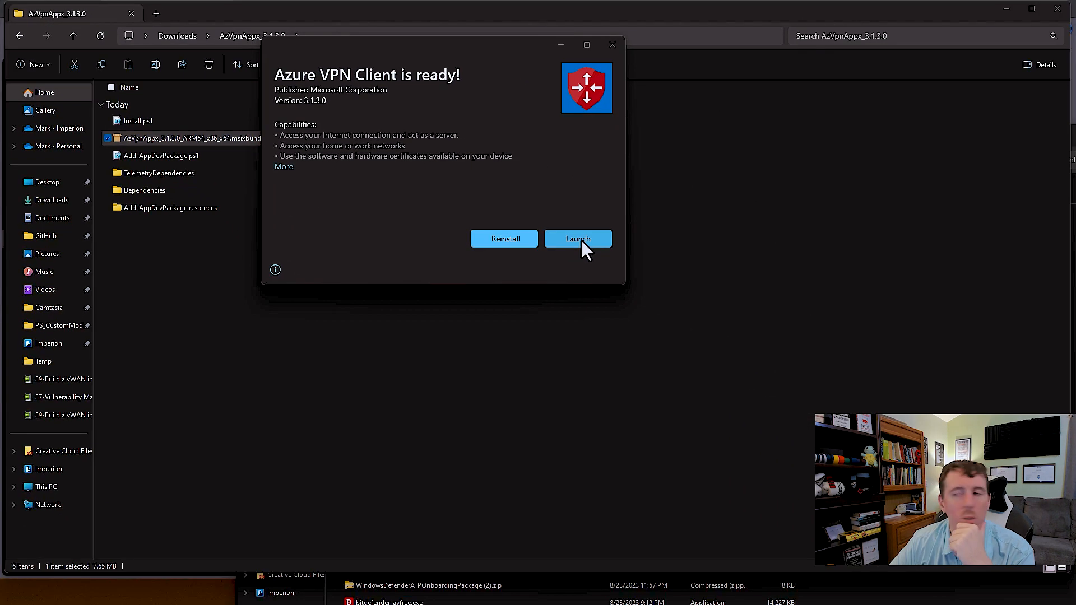
pyautogui.click(581, 239)
pyautogui.moveTo(1044, 73); pyautogui.dragTo(430, 44)
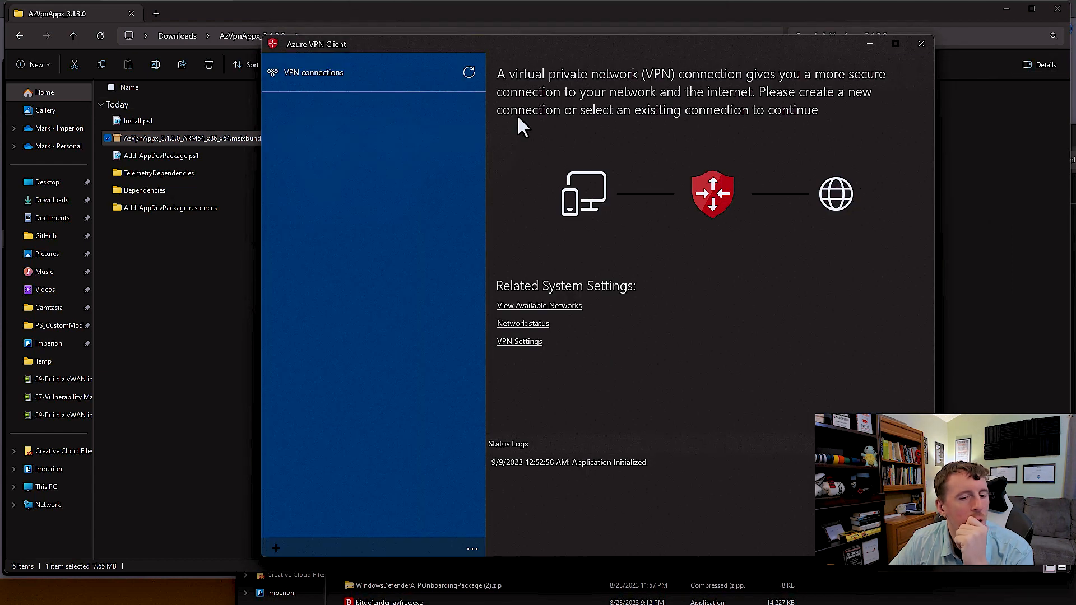
# - Import azurevpnconfig.xml from the AzureVPN folder of the extracted centralus-p2s-gw profile into Azure VPN Client
pyautogui.click(278, 547)
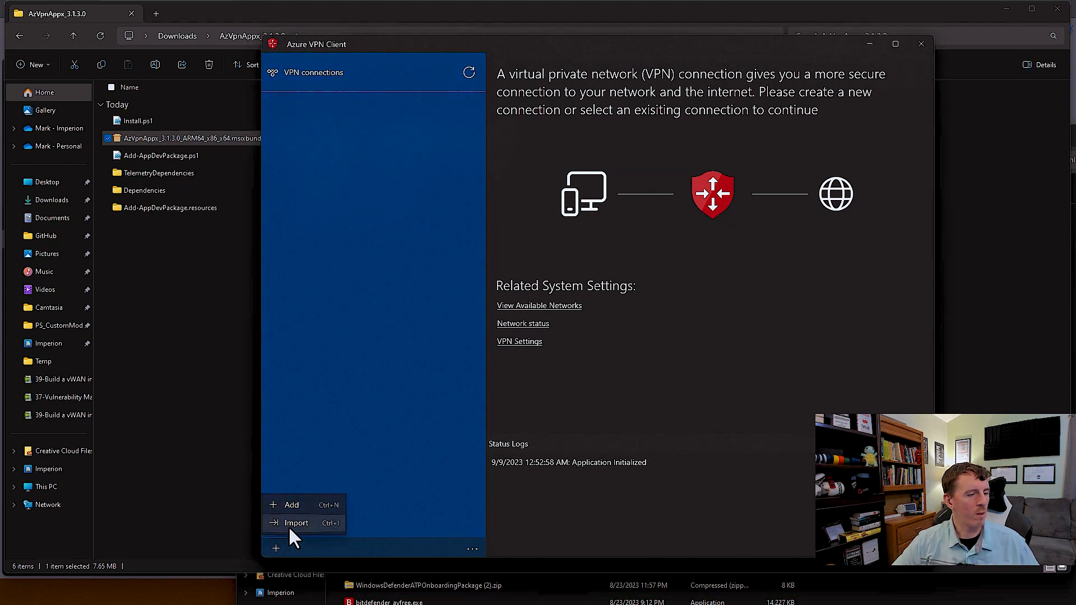
pyautogui.click(289, 526)
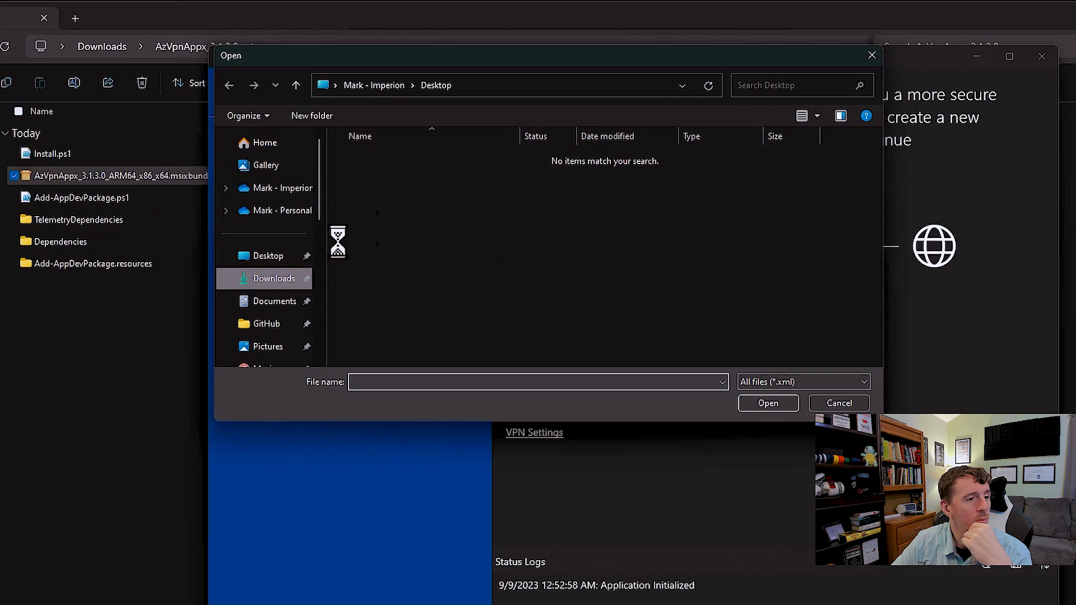
pyautogui.click(313, 220)
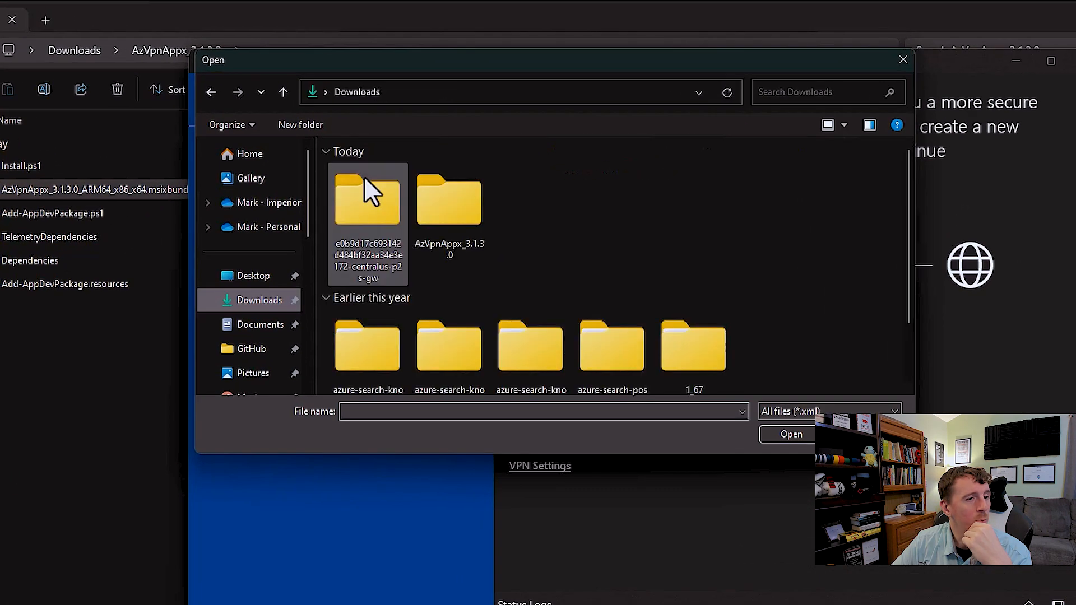
pyautogui.doubleClick(380, 208)
pyautogui.doubleClick(391, 192)
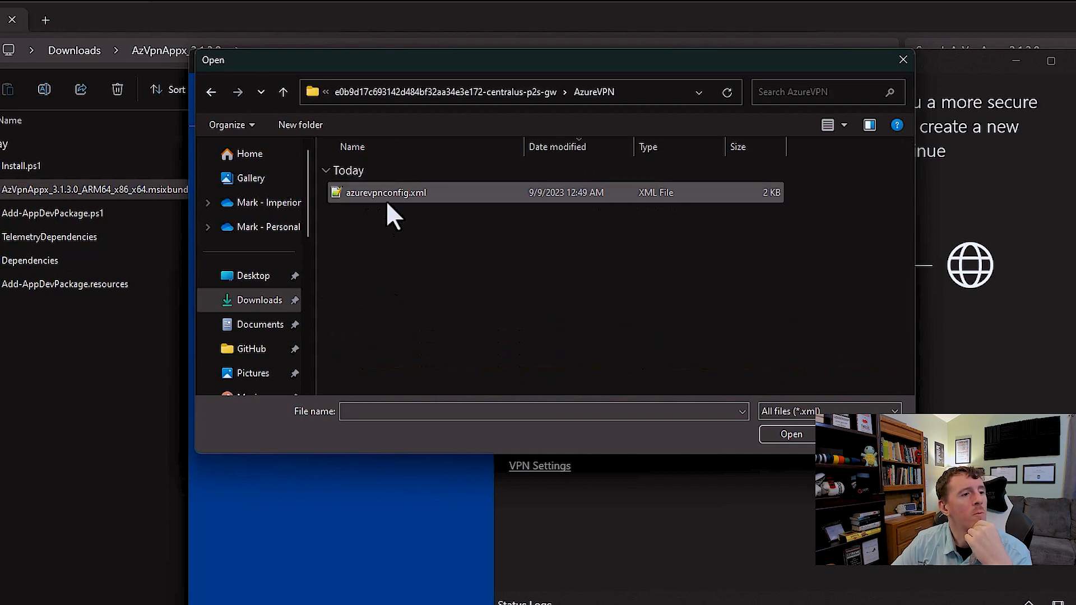
pyautogui.click(387, 200)
pyautogui.click(796, 435)
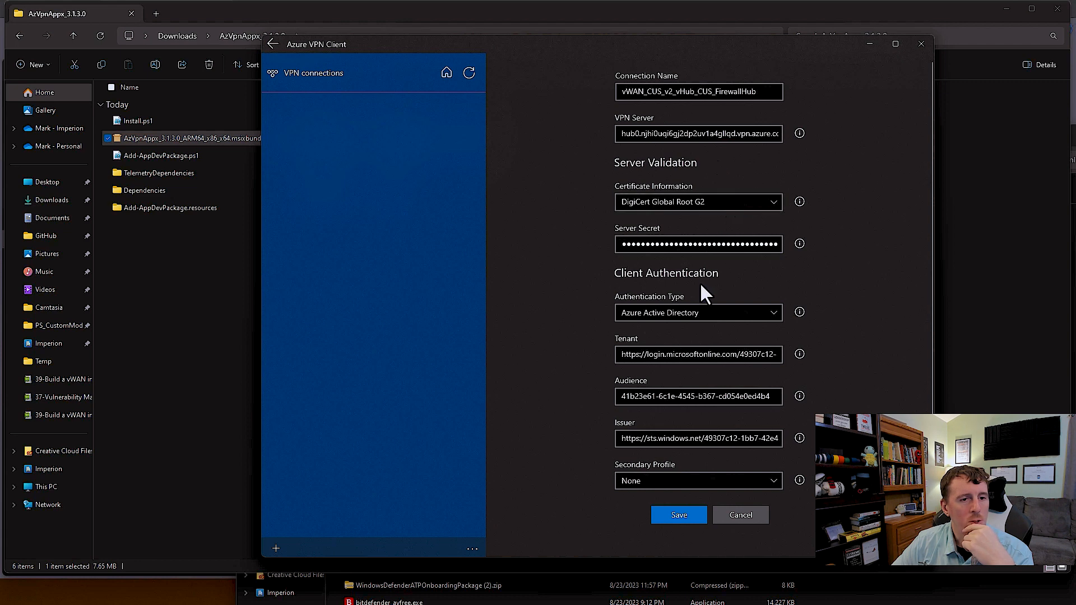
# - Save the imported vWAN_CUS_v2_vHub_CUS_FirewallHub connection with the secondary profile set to None
pyautogui.scroll(-1, 714, 335)
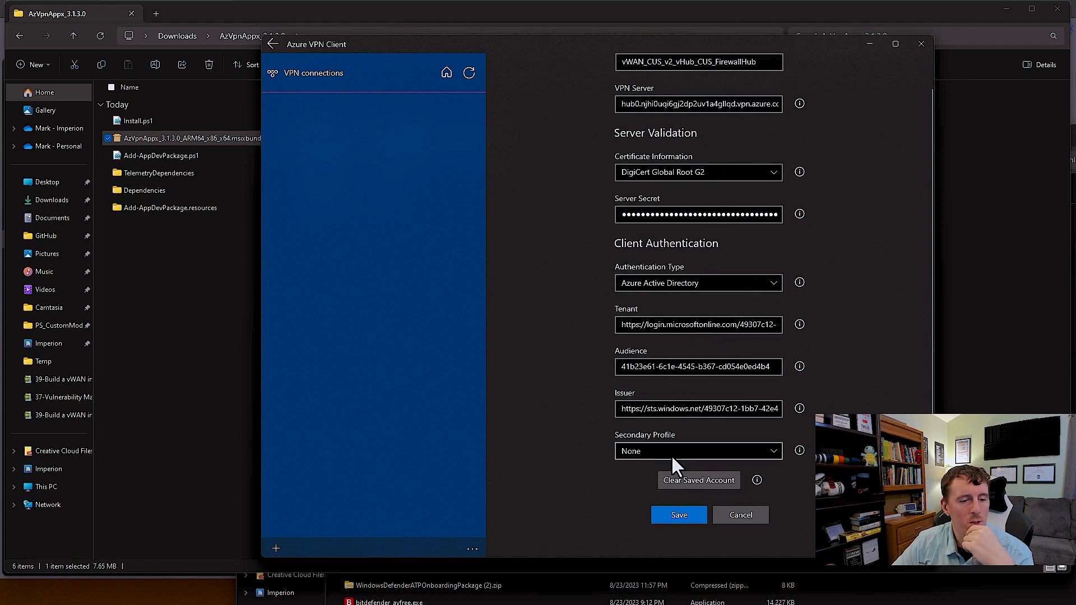
pyautogui.click(691, 519)
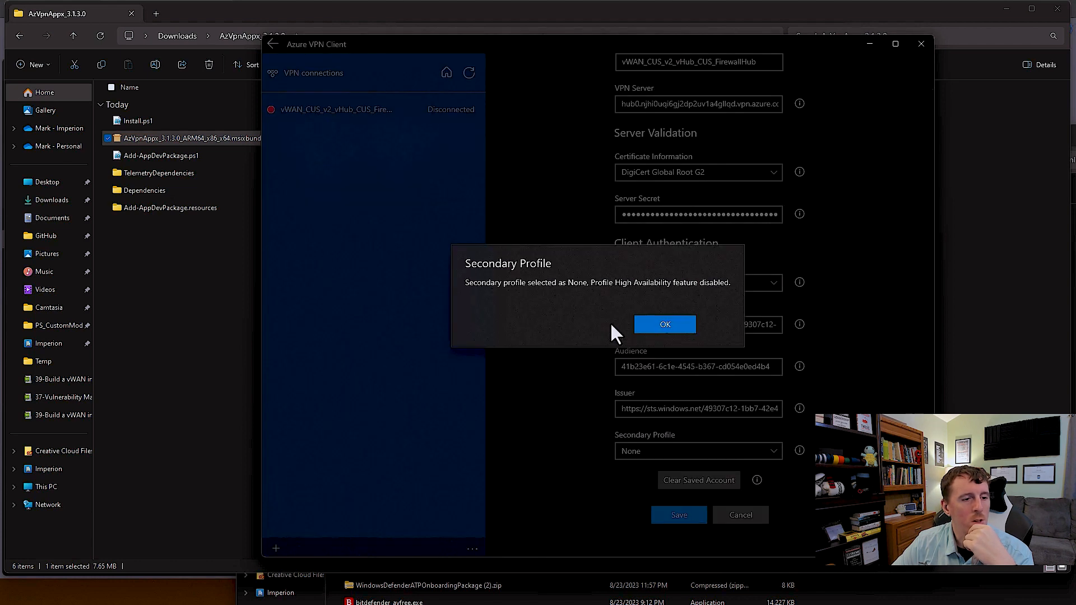
pyautogui.click(665, 325)
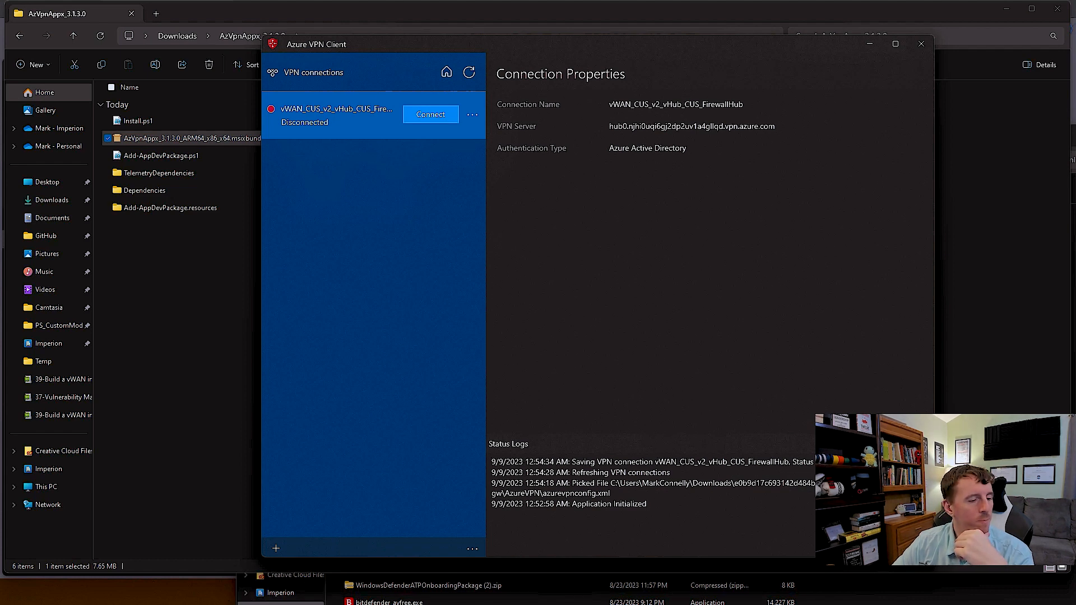
# - Bring up PowerShell, start the vWAN_CUS_v2_vHub_CUS_FirewallHub VPN connection, and sign in with the listed work account
pyautogui.click(266, 604)
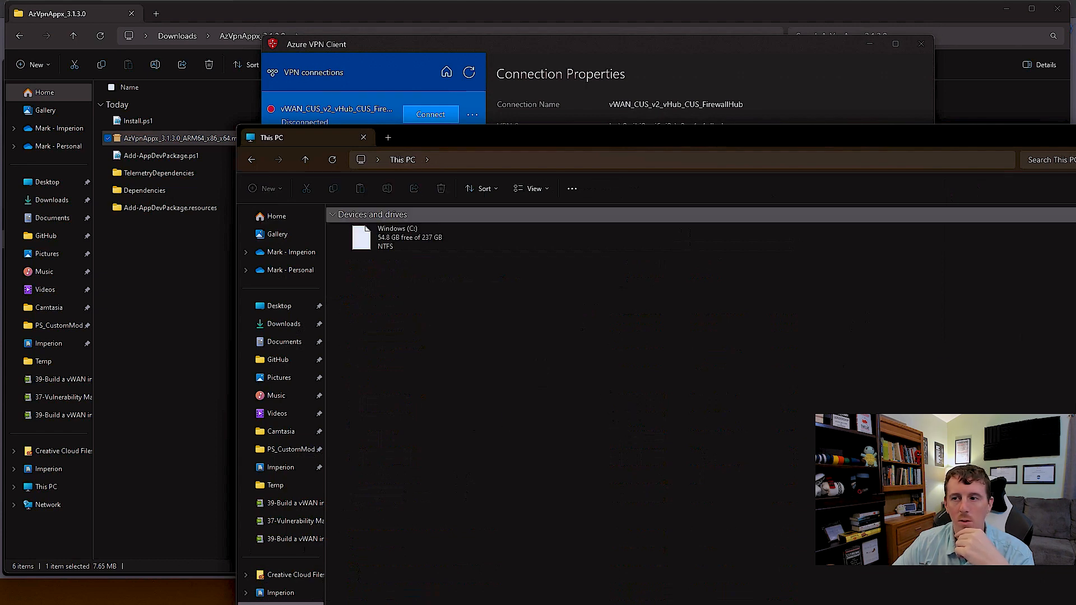
pyautogui.hotkey('alt', 'F4')
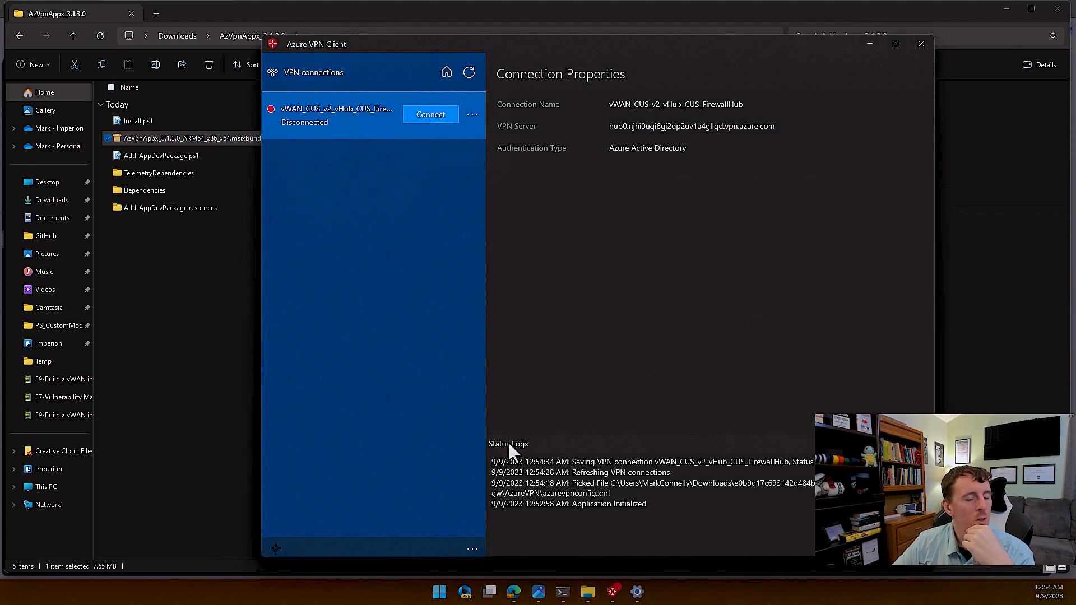
pyautogui.click(563, 592)
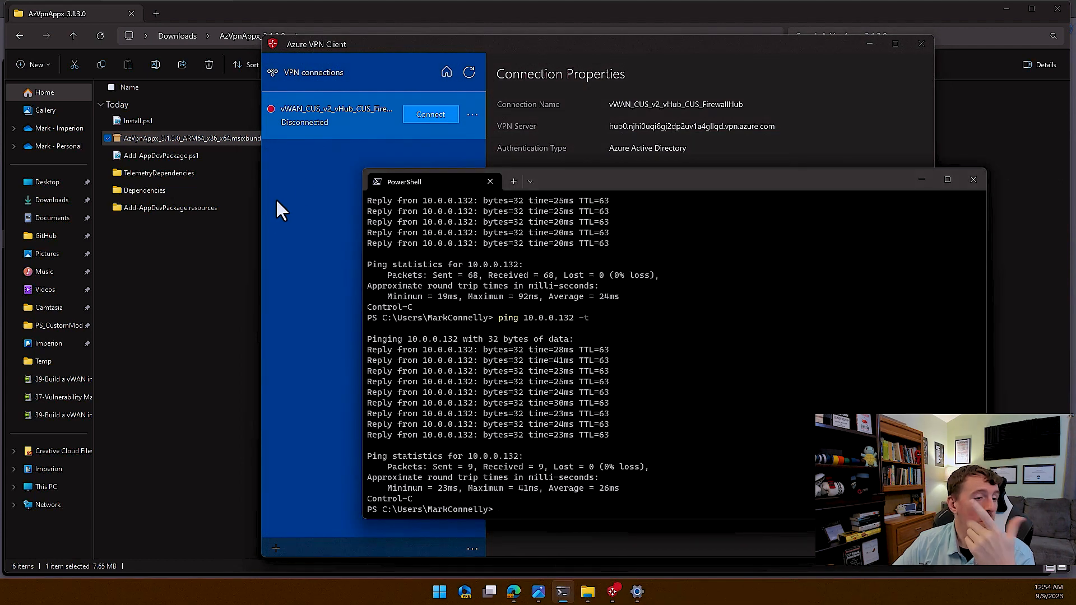
pyautogui.click(425, 116)
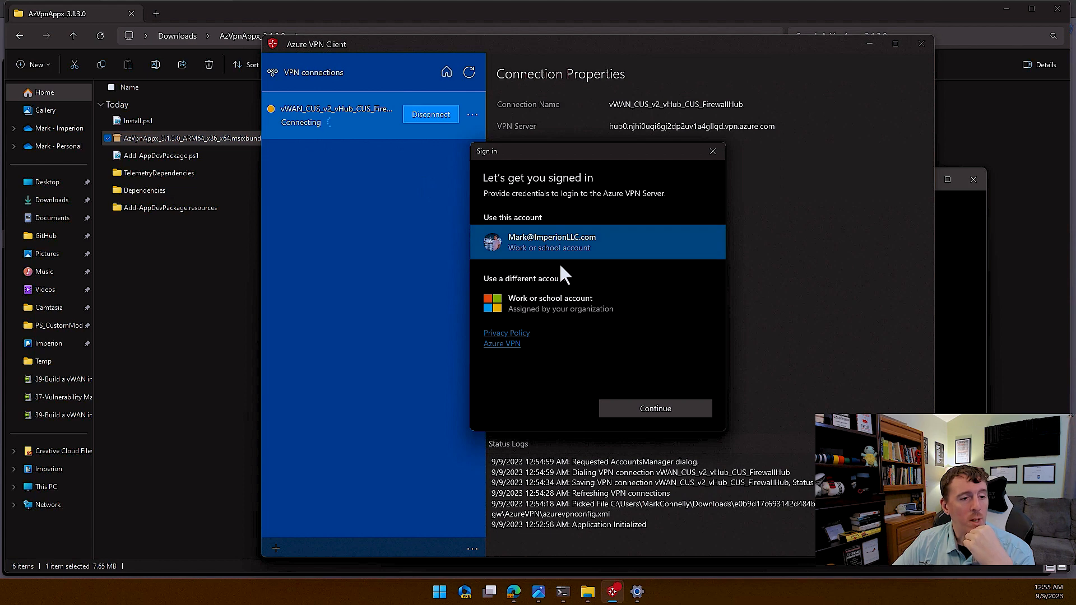
pyautogui.click(635, 411)
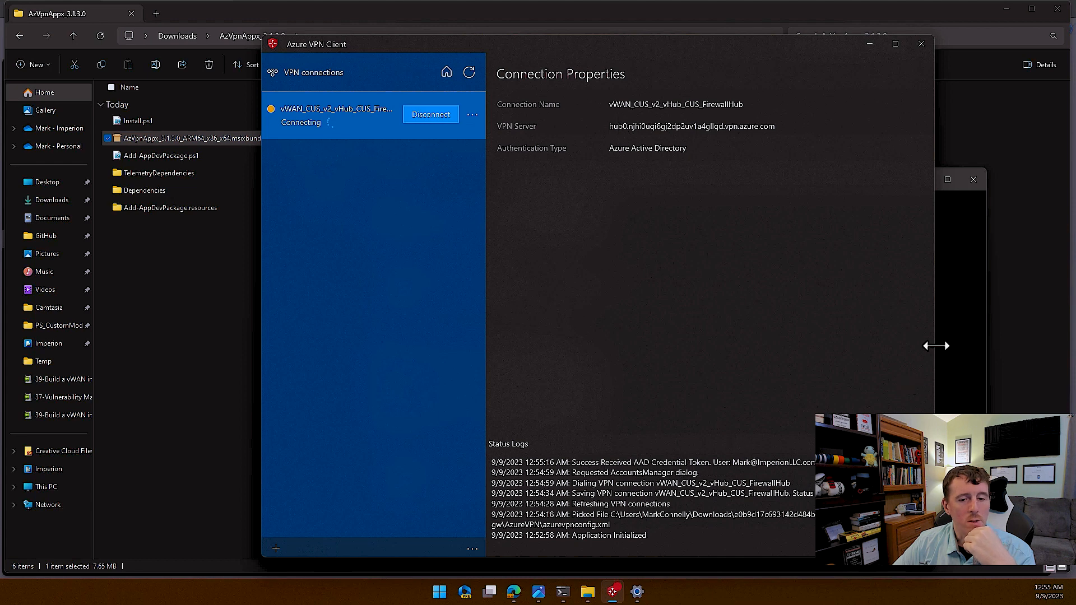
# - Rerun ping 10.0.0.132 -t in PowerShell while the VPN is connecting, and stop it
pyautogui.click(958, 343)
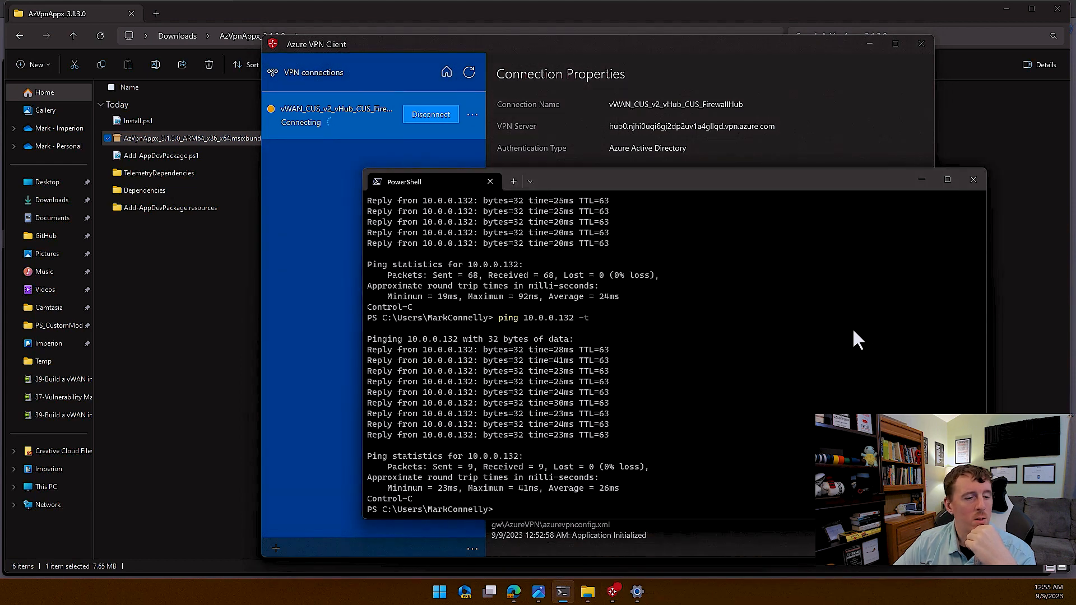
pyautogui.press('Up')
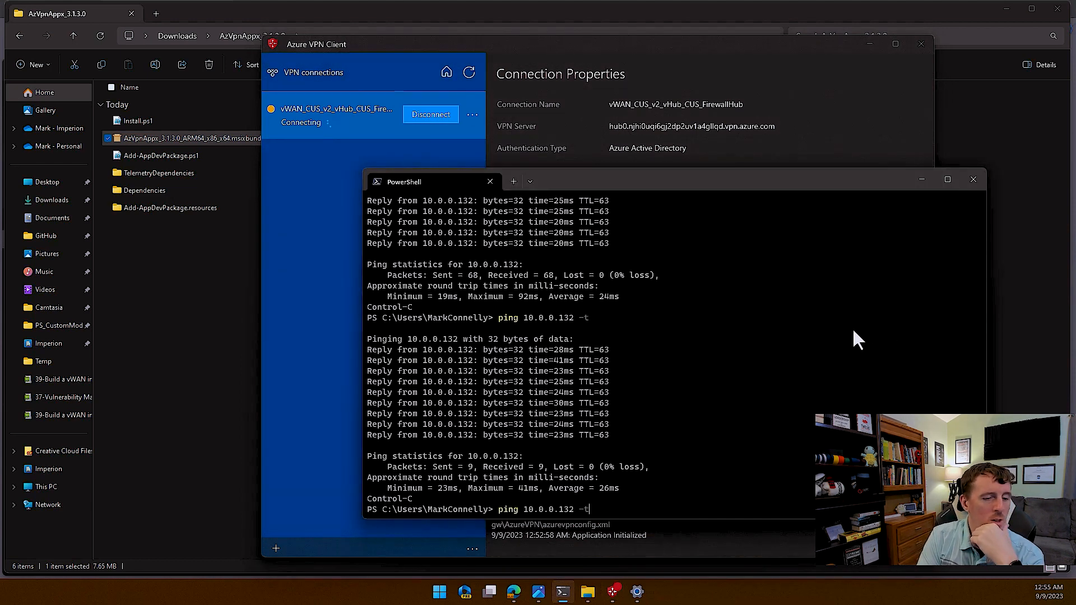
pyautogui.press('Return')
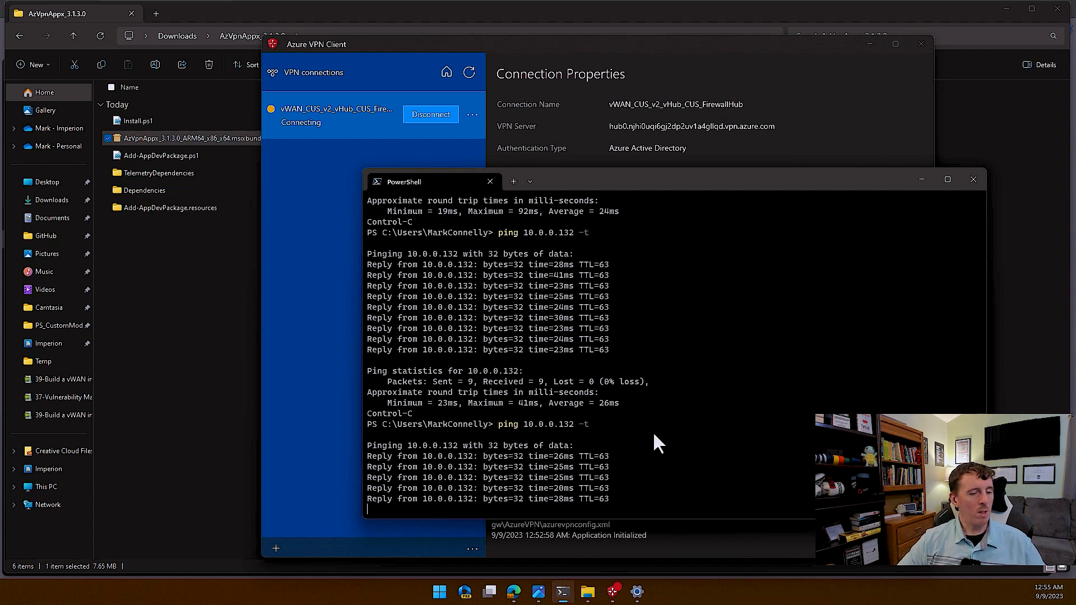
pyautogui.press('ctrl+Break')
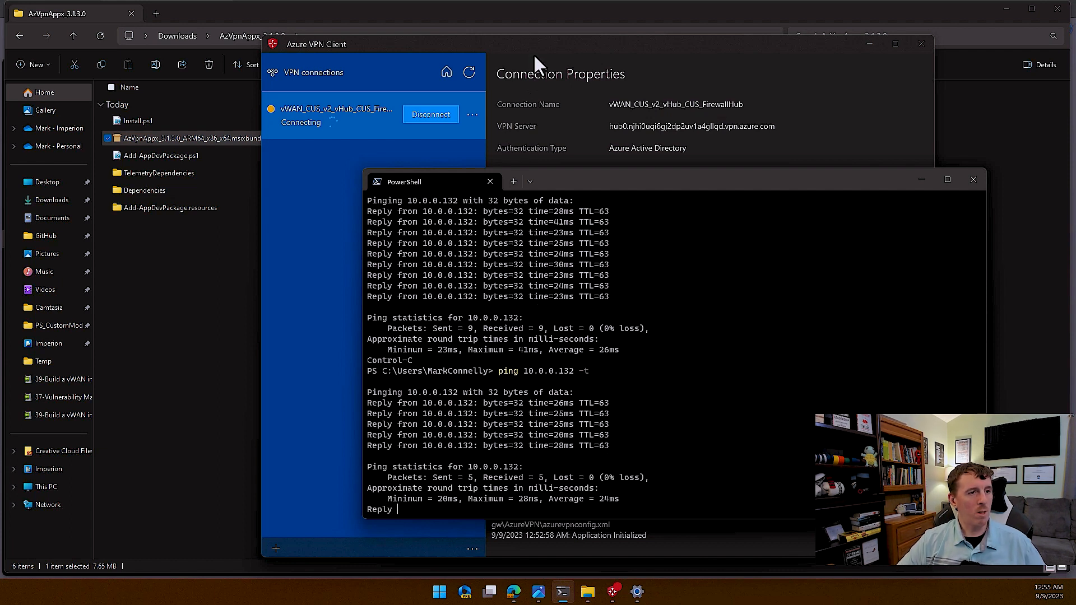
pyautogui.hotkey('ctrl', 'c')
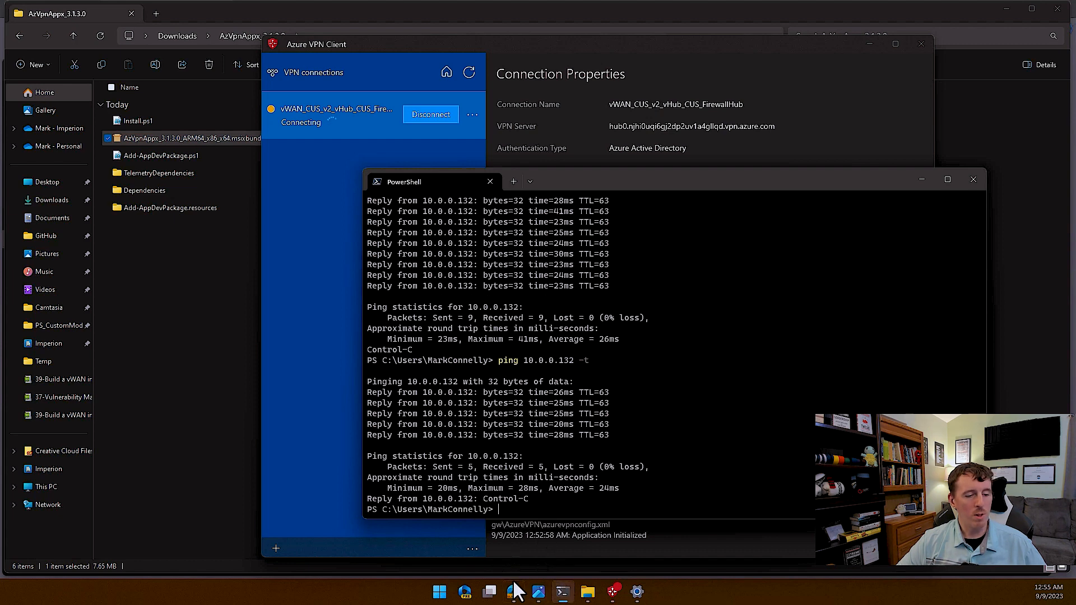
# - Switch to the browser and open the custom security attributes of the Azure VPN enterprise application in the Microsoft Entra admin center
pyautogui.click(515, 588)
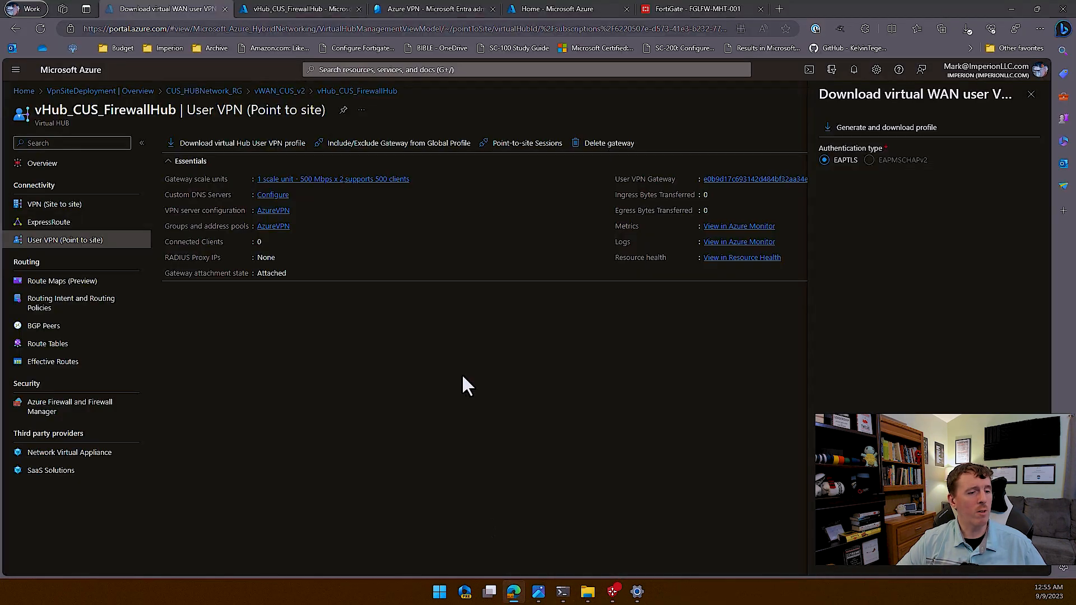
pyautogui.click(418, 12)
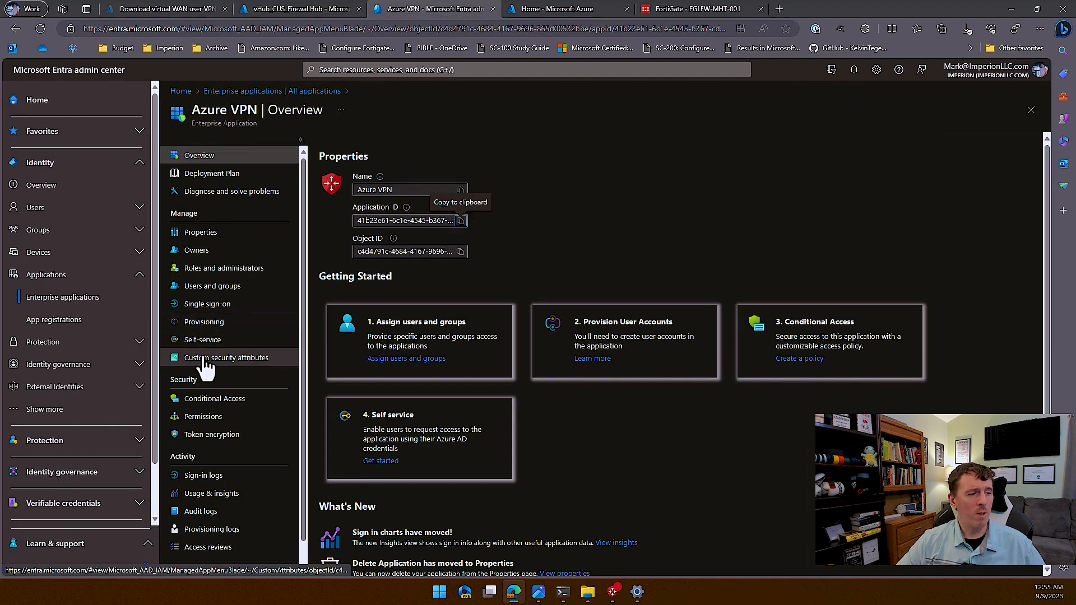
pyautogui.click(186, 362)
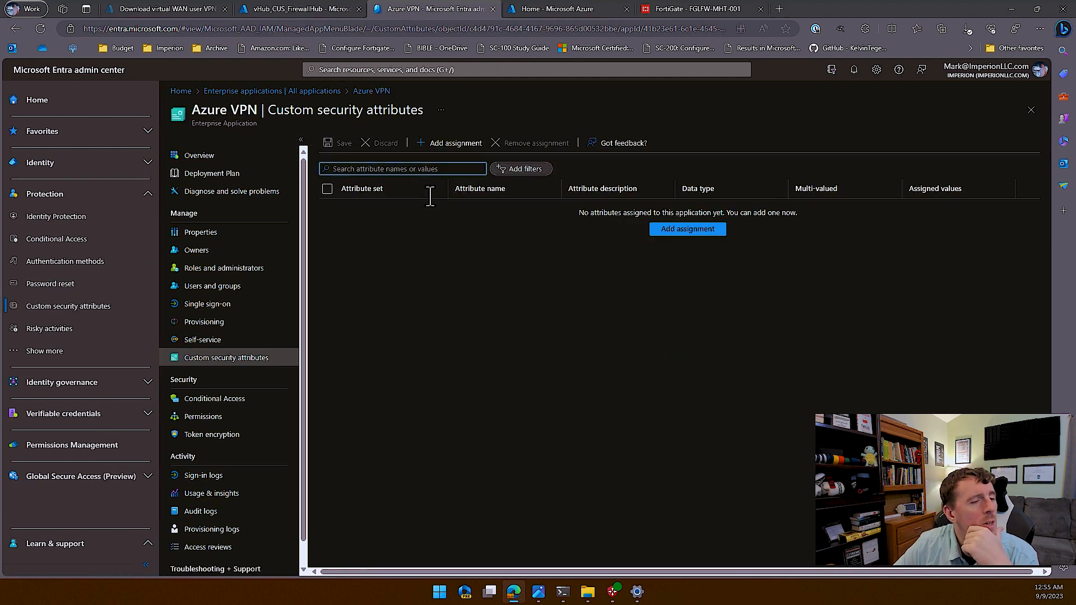
# - Assign the RequireMFAAlways attribute from the CyberApplication set to Azure VPN with the value Yes, and save the assignment
pyautogui.click(451, 142)
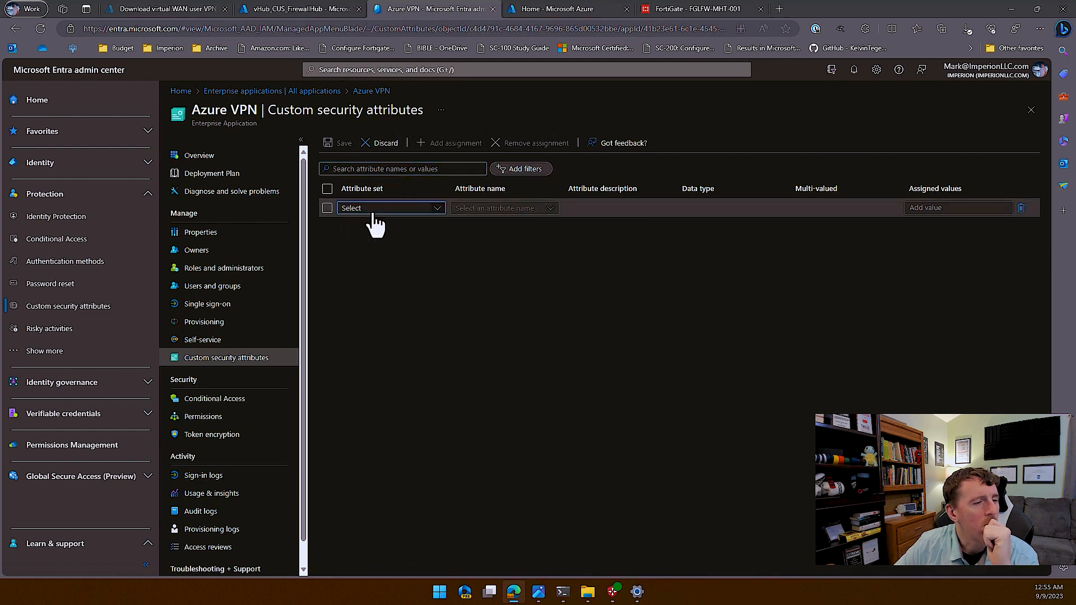
pyautogui.click(373, 209)
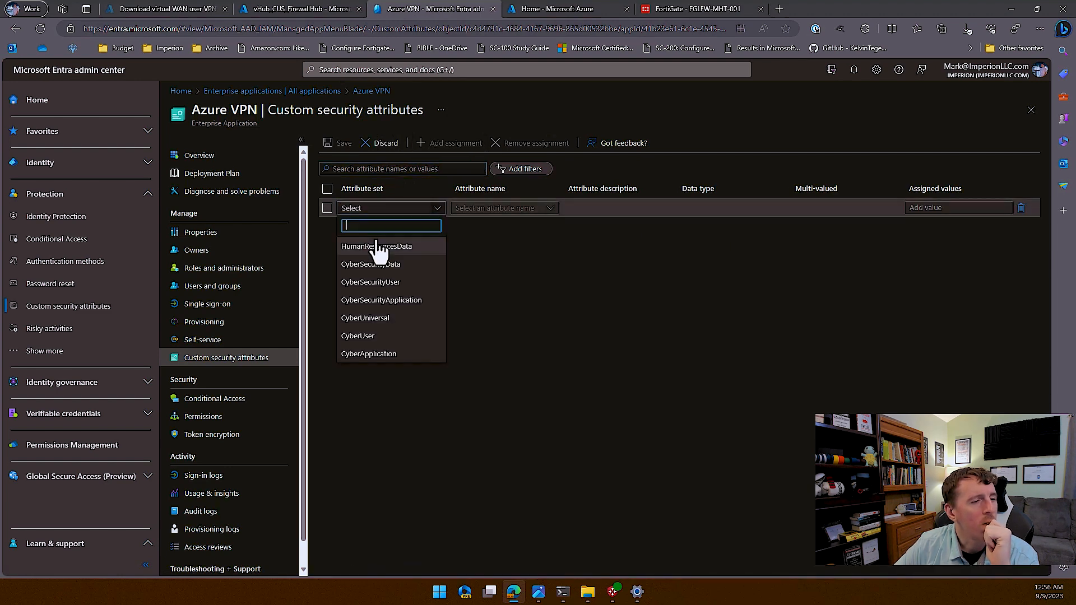
pyautogui.click(369, 353)
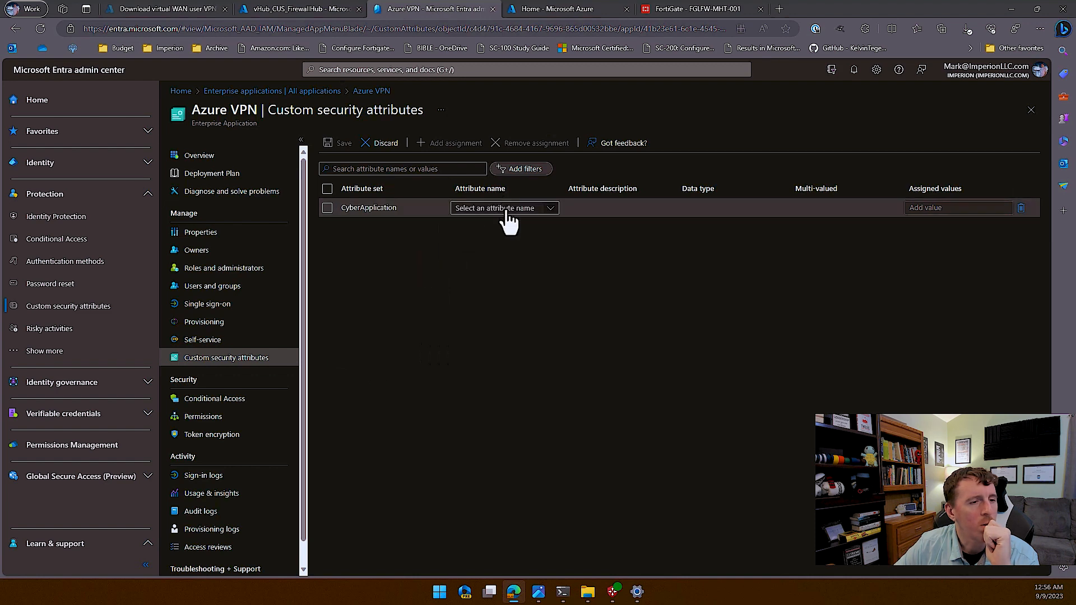
pyautogui.click(508, 212)
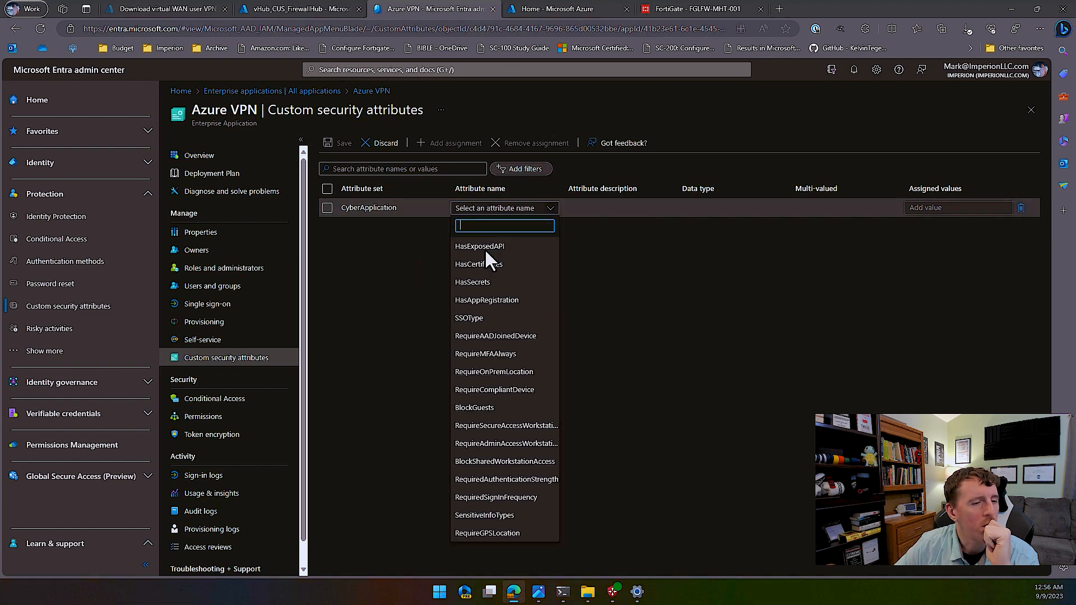
pyautogui.click(497, 354)
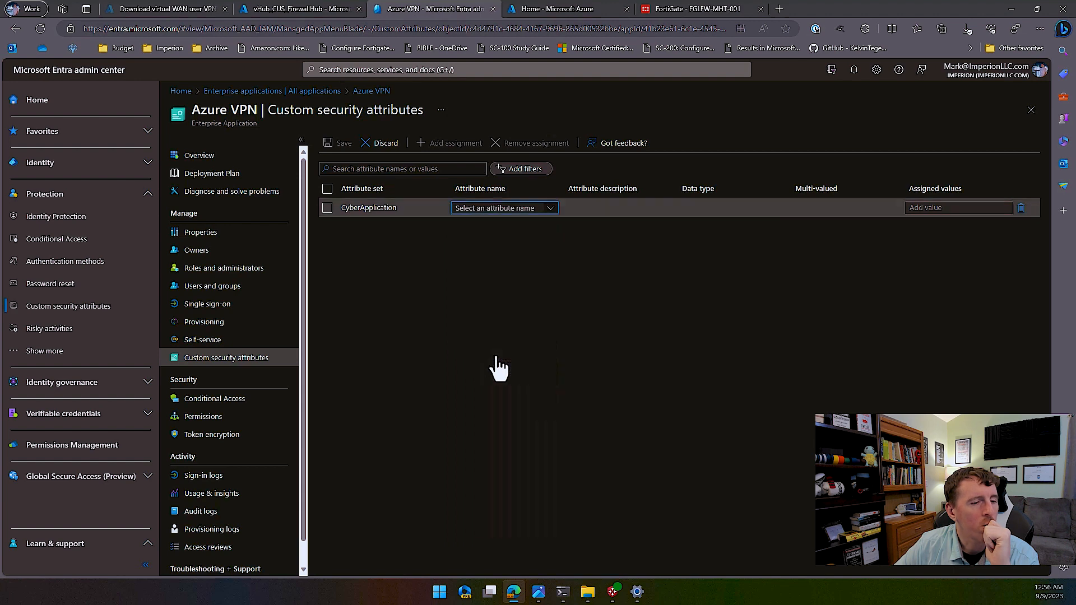
pyautogui.click(931, 213)
pyautogui.click(919, 266)
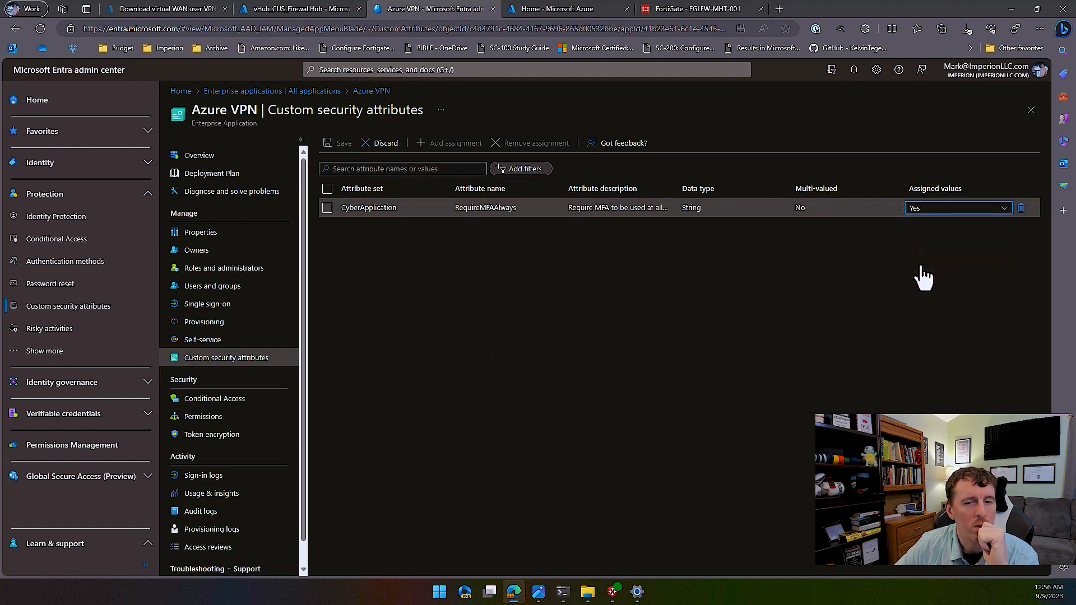
pyautogui.click(343, 146)
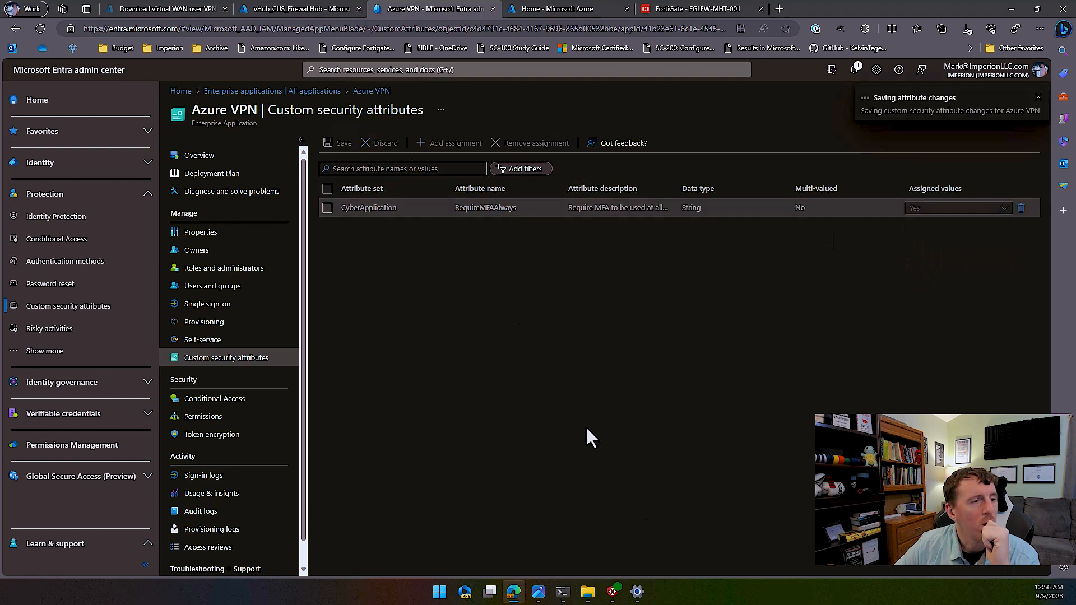
# - Switch to Azure VPN Client, disconnect the vWAN_CUS_v2_vHub_CUS_FirewallHub connection, and connect it again
pyautogui.click(612, 591)
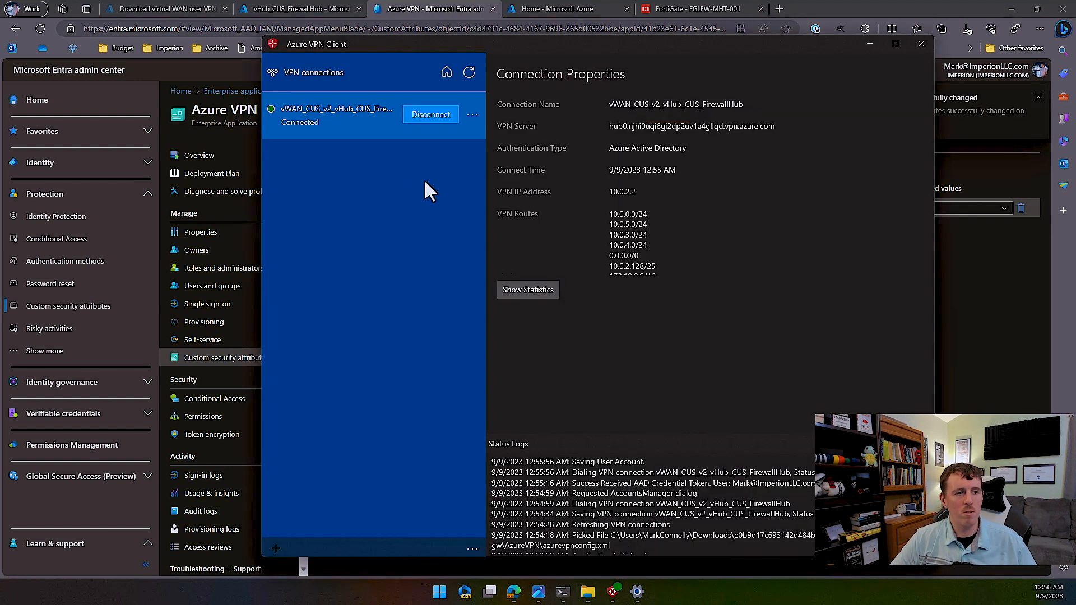
pyautogui.click(411, 119)
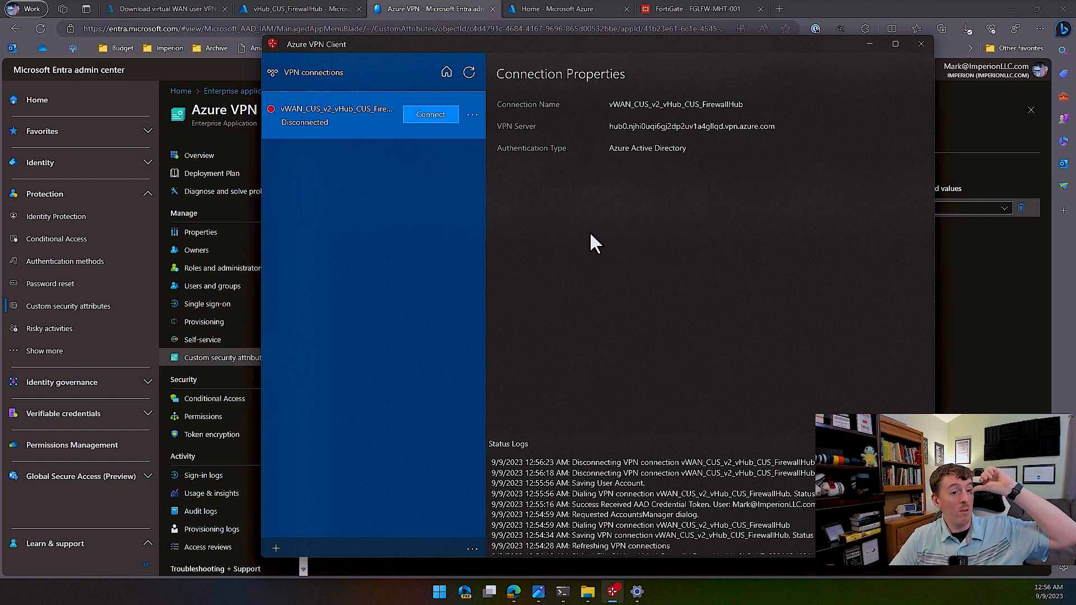
pyautogui.click(429, 112)
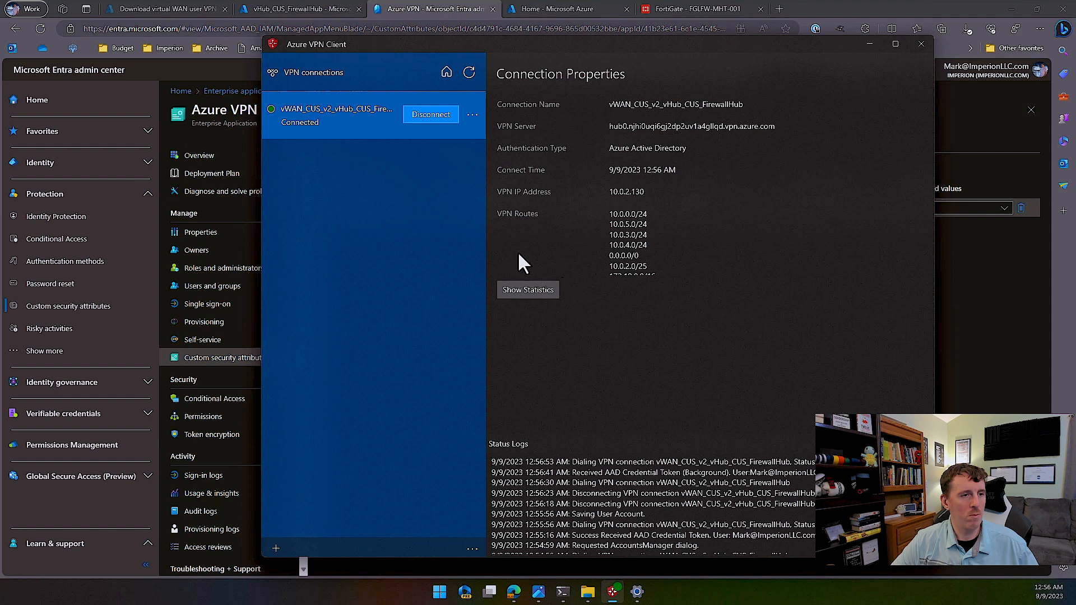
# - Disconnect the vWAN_CUS_v2_vHub_CUS_FirewallHub connection again and open its configuration to review the client authentication and saved account options
pyautogui.click(472, 113)
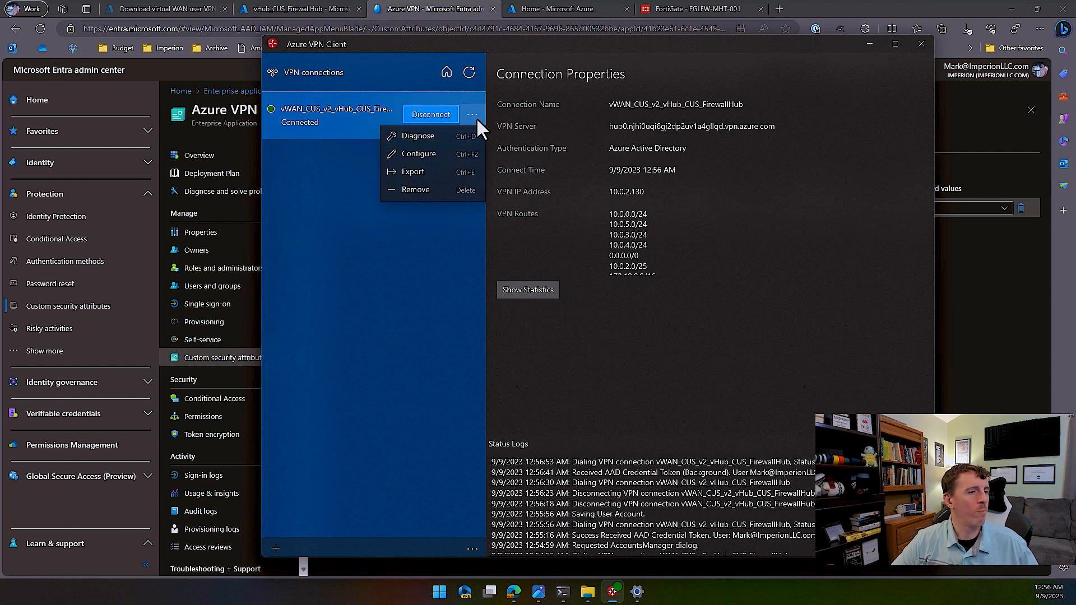
pyautogui.click(436, 116)
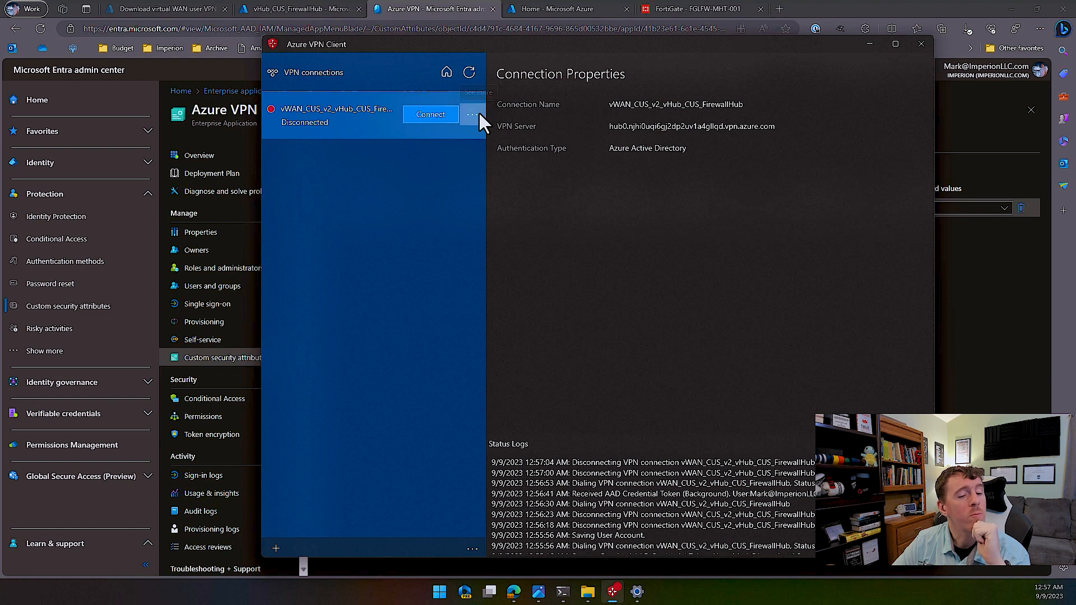
pyautogui.click(477, 114)
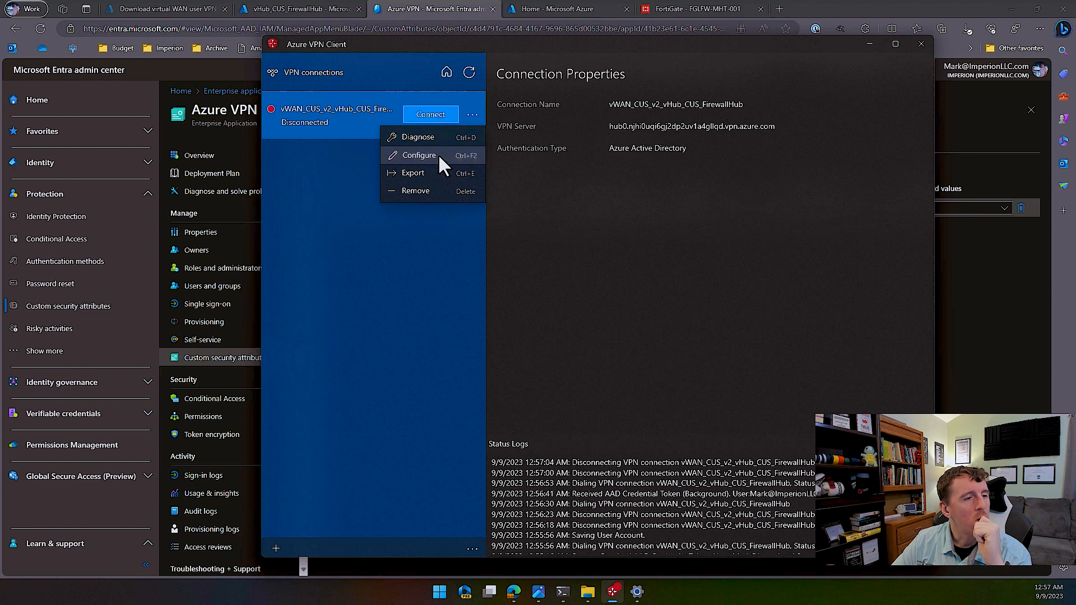
pyautogui.click(439, 155)
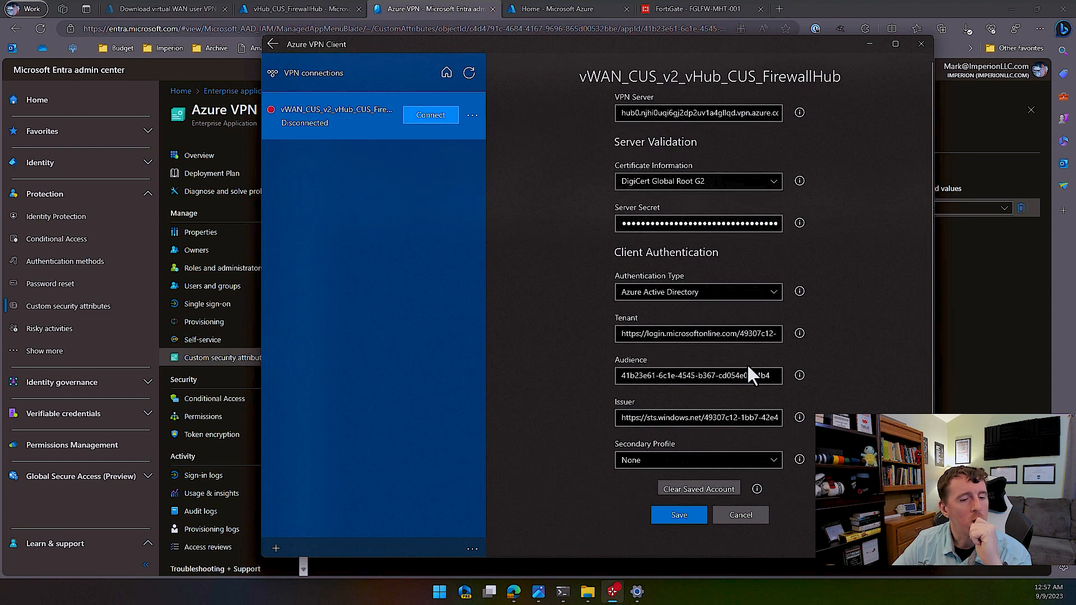
pyautogui.scroll(-1, 728, 375)
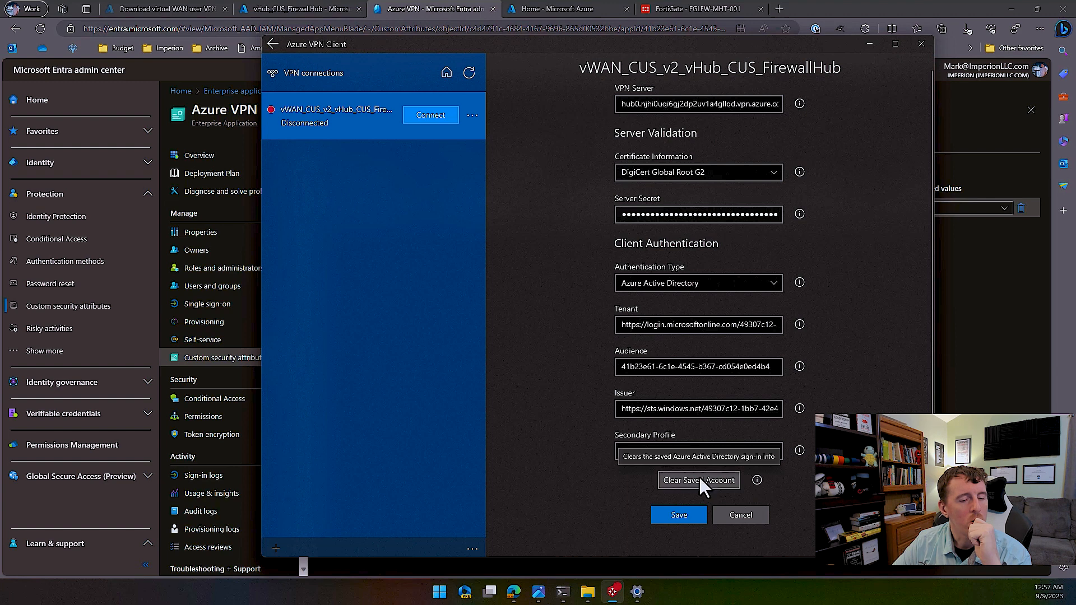
pyautogui.scroll(1, 699, 479)
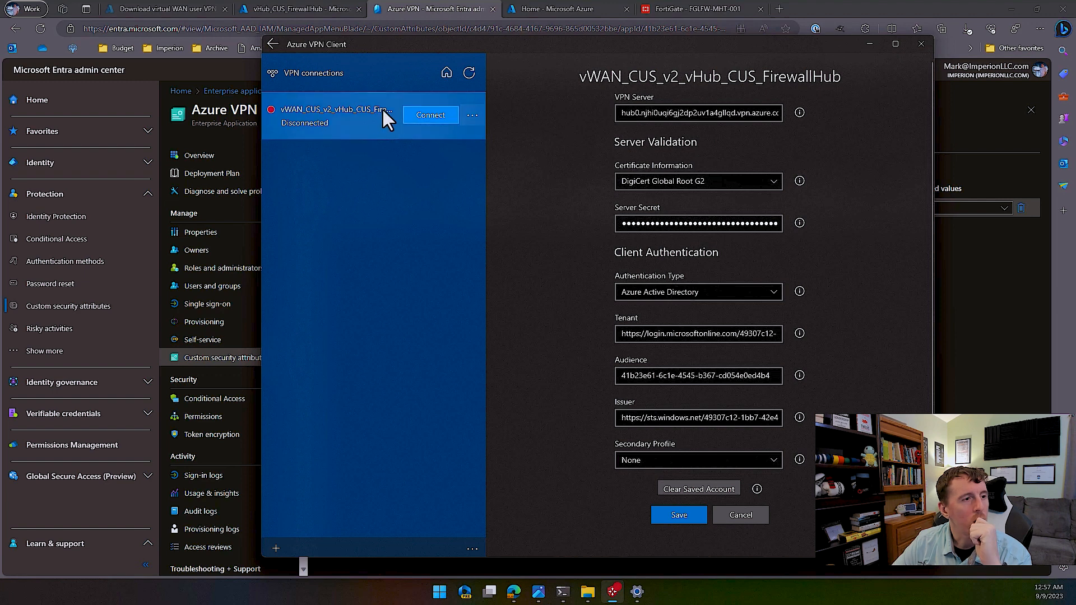
# - Open the VPN client's application settings to check the logging and High Availability options
pyautogui.click(471, 115)
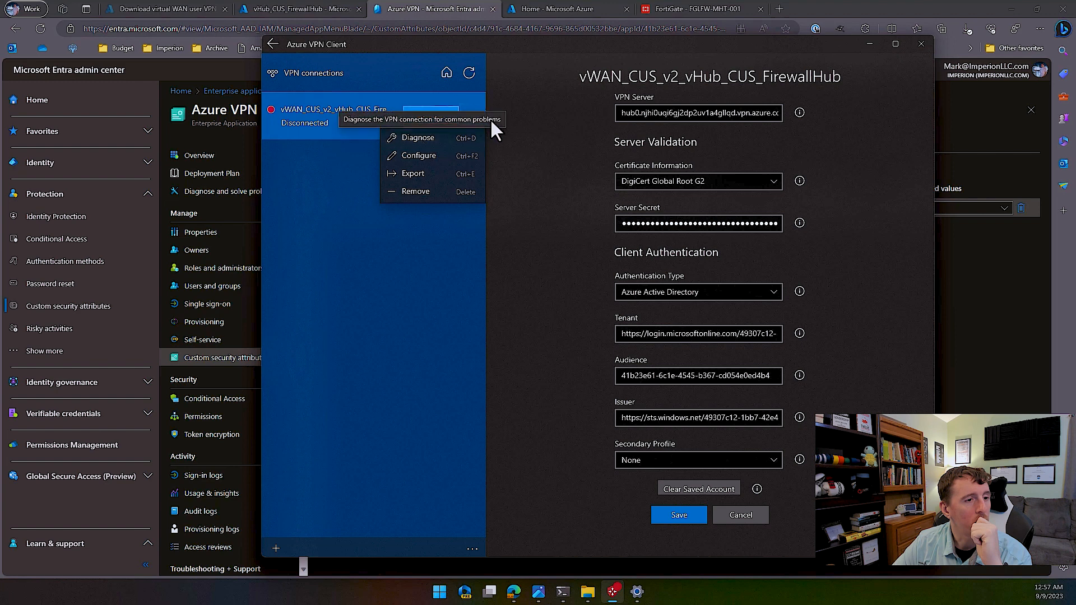
pyautogui.click(470, 535)
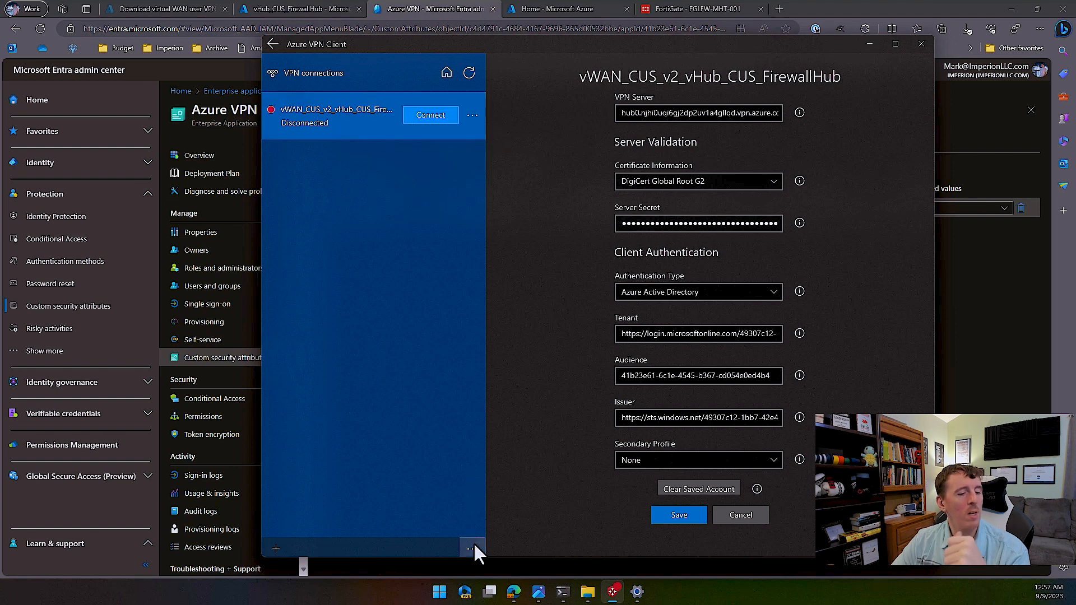
pyautogui.click(472, 548)
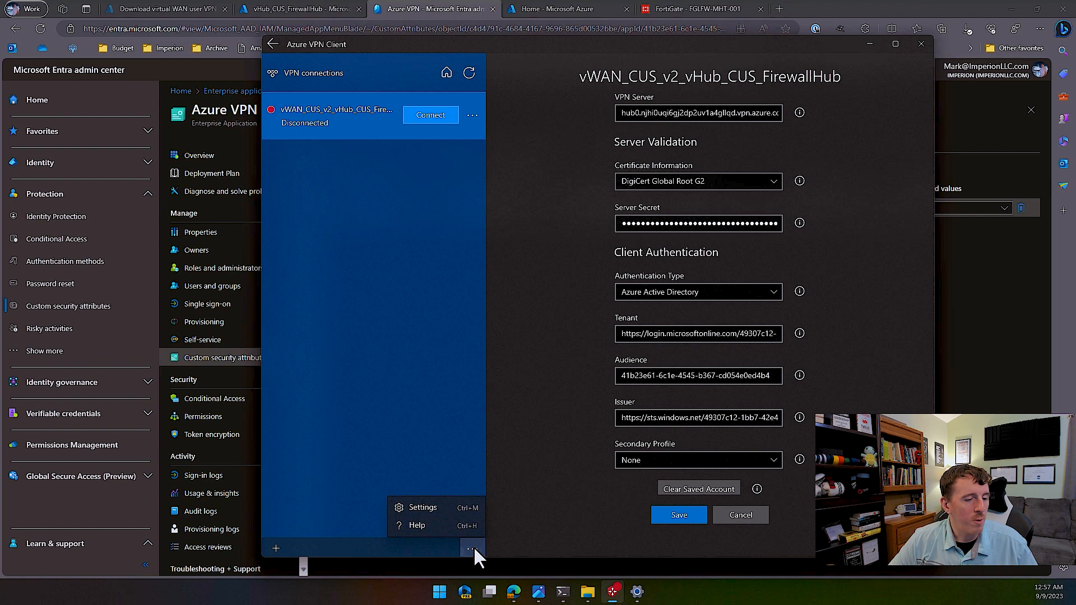
pyautogui.click(429, 506)
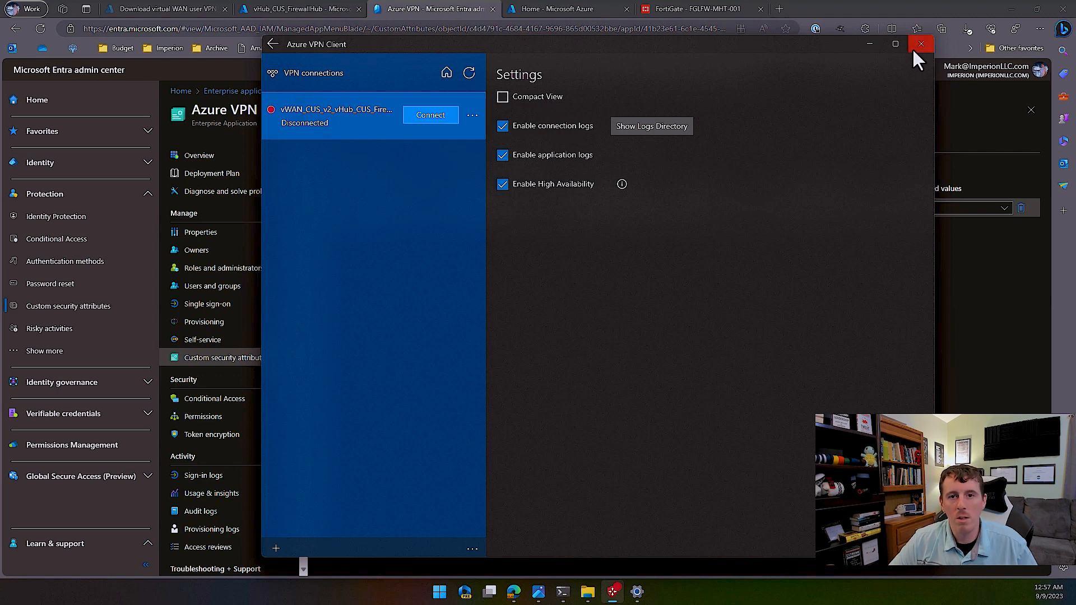
# - Minimize Azure VPN Client and return to the effective routes page of vHub_CUS_FirewallHub in the browser
pyautogui.click(869, 45)
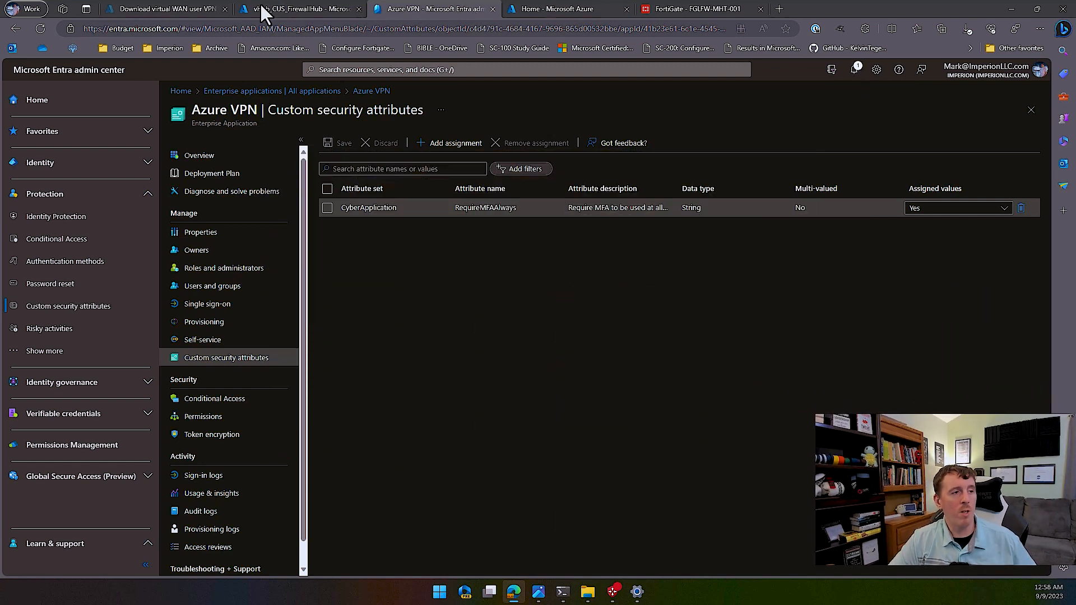
pyautogui.hotkey('ctrl', 'shift', 'Tab')
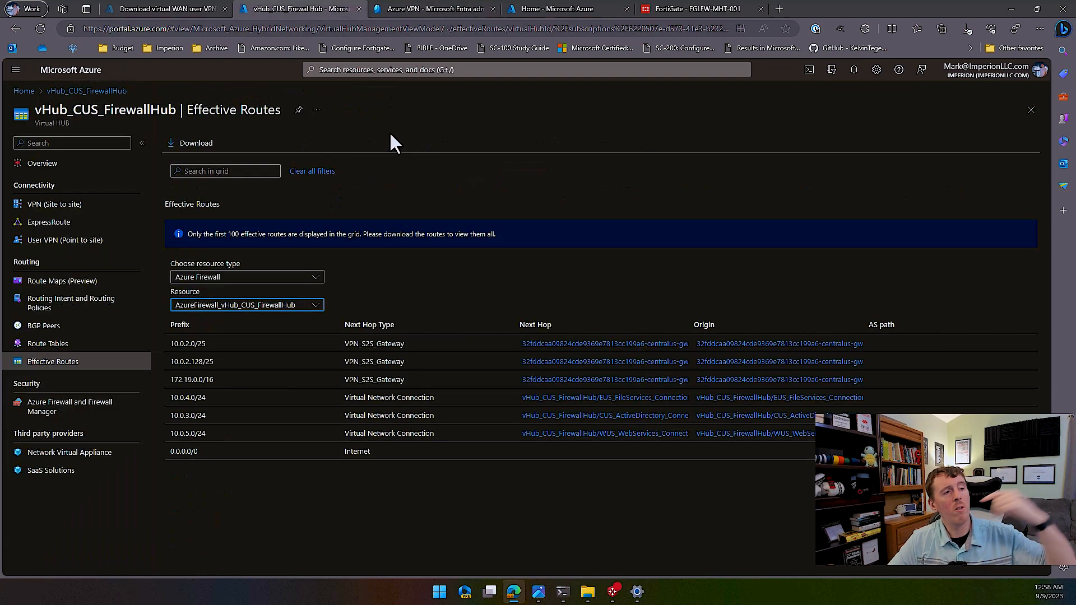